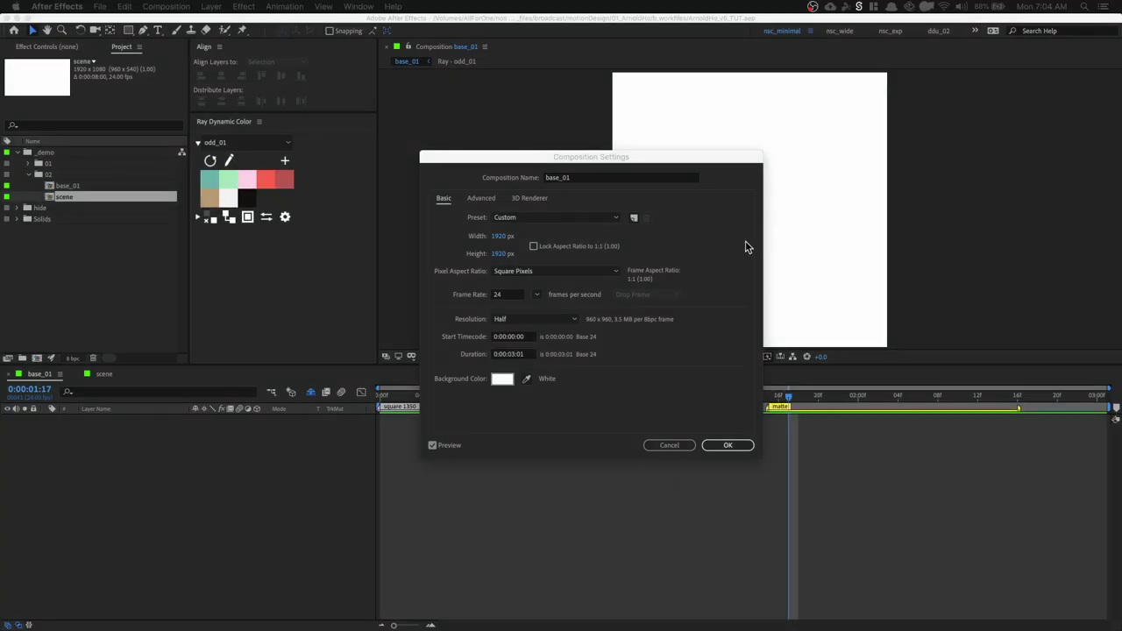
Accept the base_01 composition settings and add a rectangle shape layer that fills the composition
{"action": "left_click", "coordinate": [728, 446]}
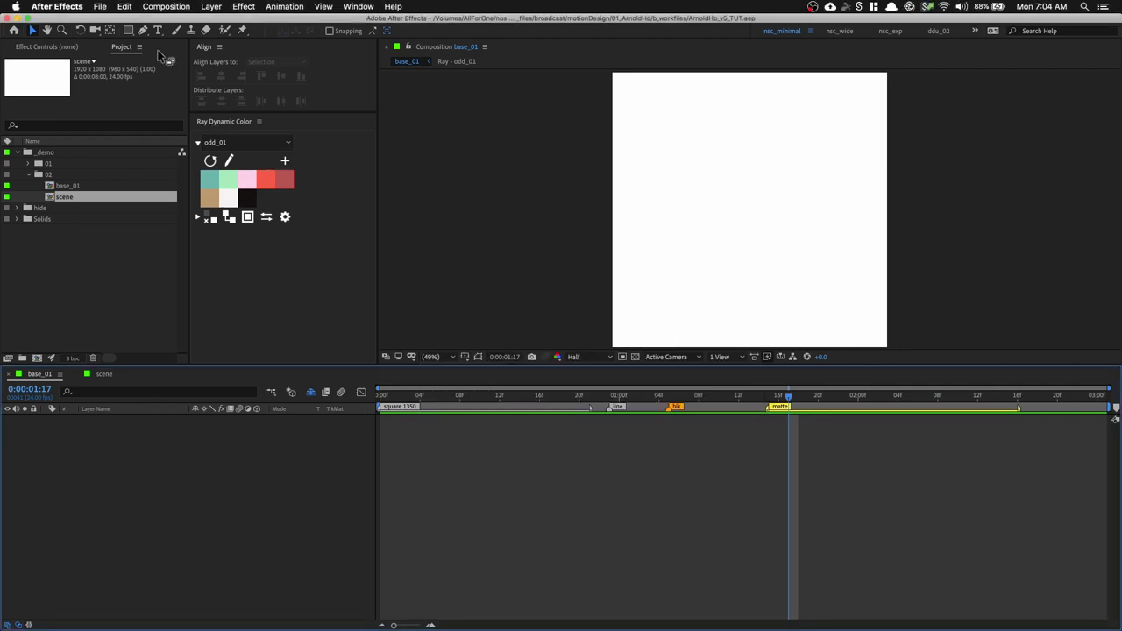
{"action": "left_click", "coordinate": [128, 31]}
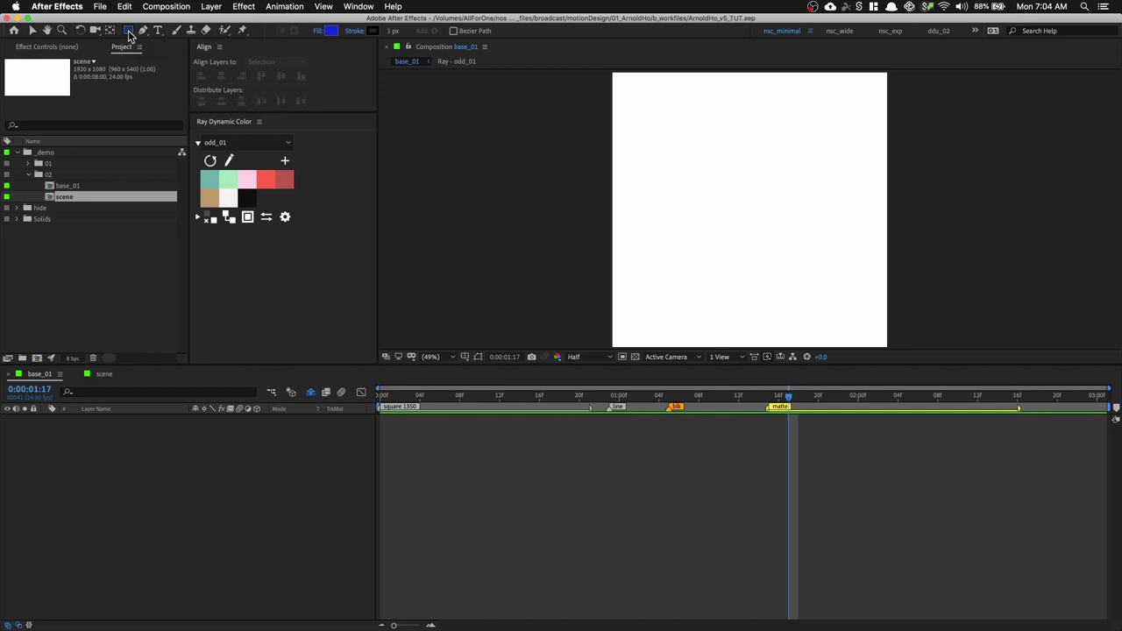
{"action": "double_click", "coordinate": [128, 31]}
{"action": "key", "text": "v"}
Remove the rectangle's fill and set its stroke width to 5 px
{"action": "left_click", "coordinate": [412, 31]}
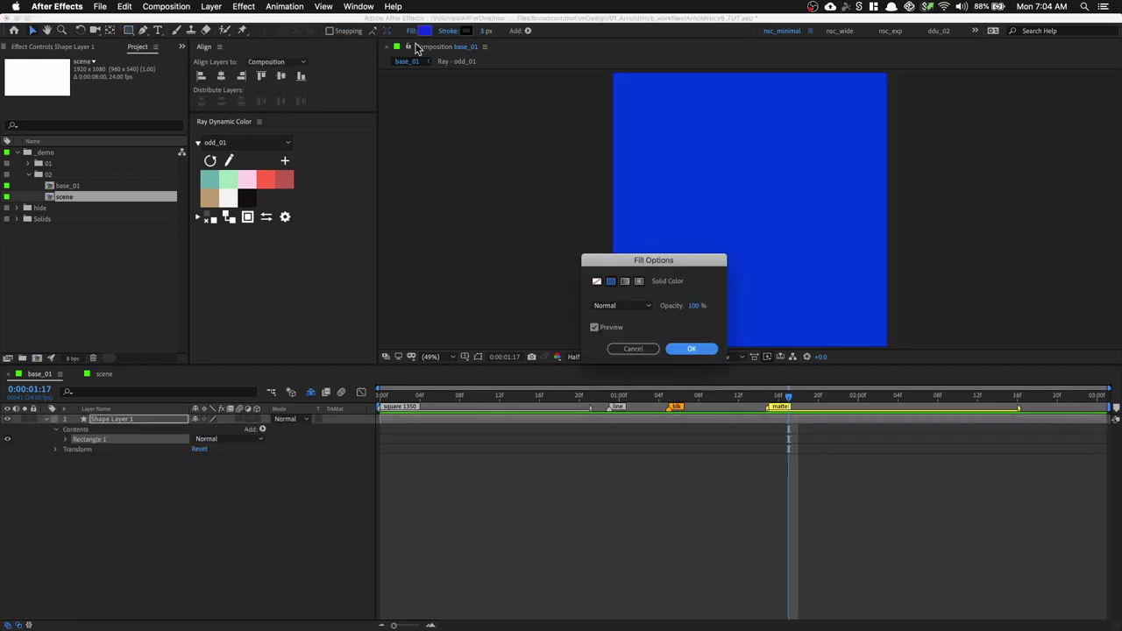
{"action": "left_click", "coordinate": [597, 281]}
{"action": "left_click", "coordinate": [690, 349]}
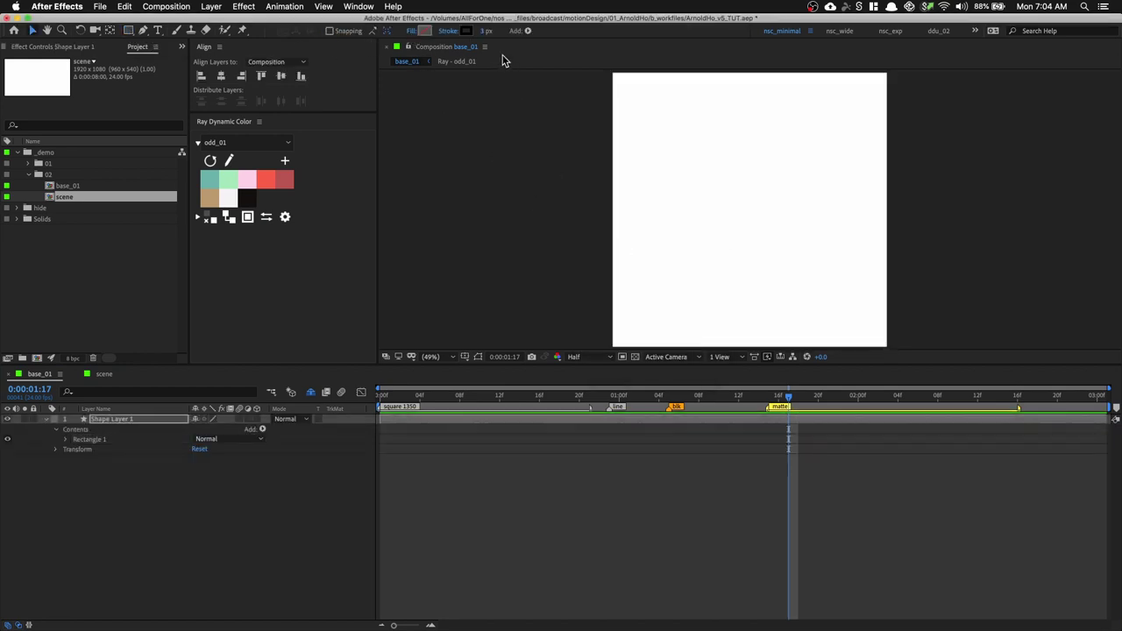
{"action": "left_click", "coordinate": [487, 31]}
{"action": "type", "text": "5"}
{"action": "key", "text": "Return"}
Show the shape layer's modified properties and keyframe the rectangle size at 0 on the first frame
{"action": "key", "text": "u"}
{"action": "key", "text": "u"}
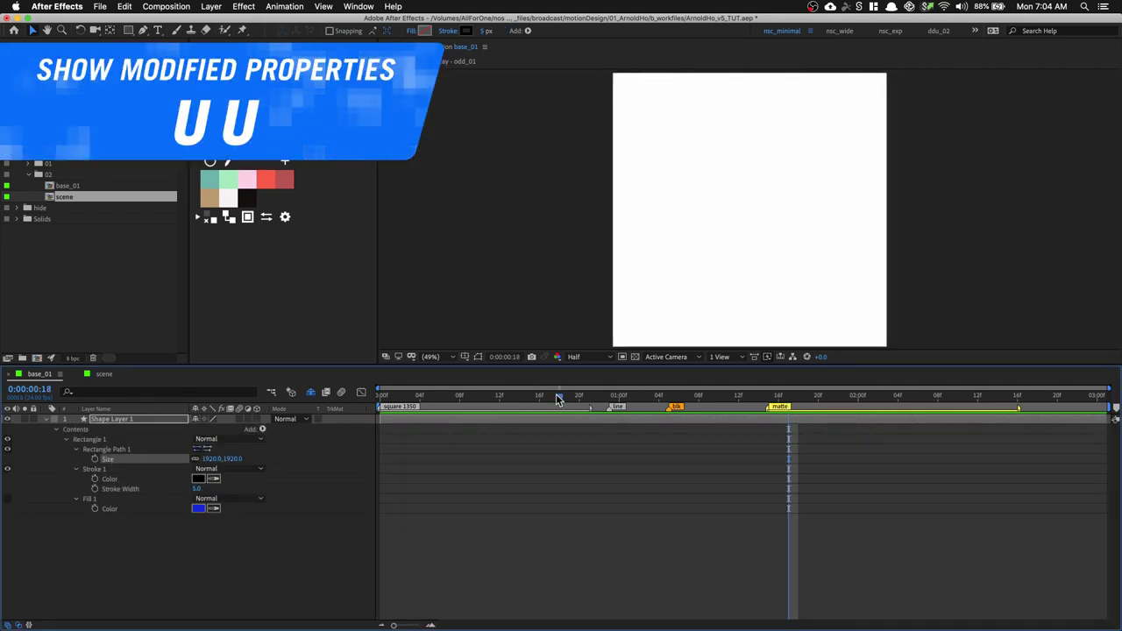
{"action": "left_click_drag", "start_coordinate": [555, 394], "coordinate": [333, 405]}
{"action": "left_click", "coordinate": [94, 459]}
{"action": "type", "text": "0"}
{"action": "key", "text": "Return"}
Keyframe the rectangle size at 1350 by 1350 at 0:00:00:21
{"action": "left_click_drag", "start_coordinate": [512, 391], "coordinate": [588, 400]}
{"action": "left_click", "coordinate": [219, 459]}
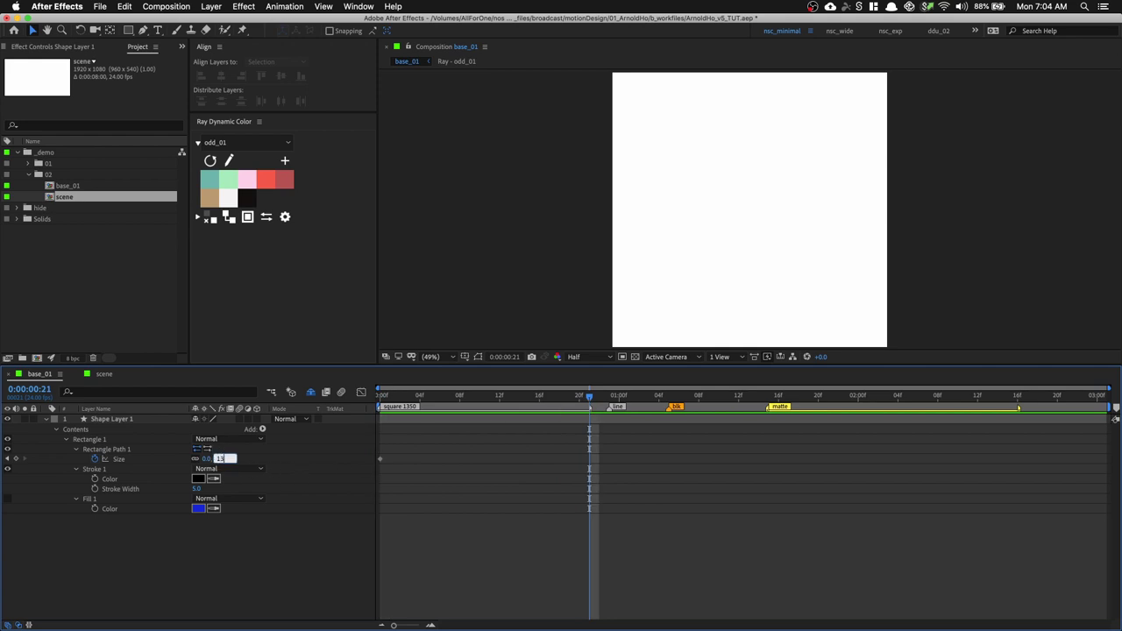
{"action": "type", "text": "1350"}
{"action": "key", "text": "Return"}
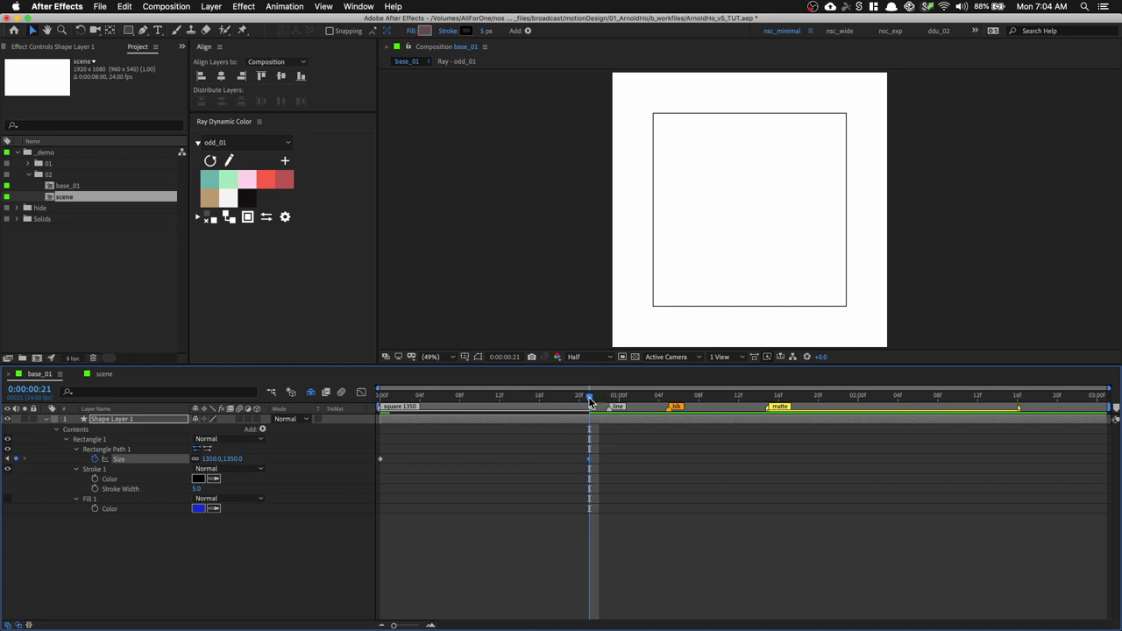
Rename the rectangle's shape layer to square and deselect it
{"action": "key", "text": "Return"}
{"action": "type", "text": "square"}
{"action": "key", "text": "Return"}
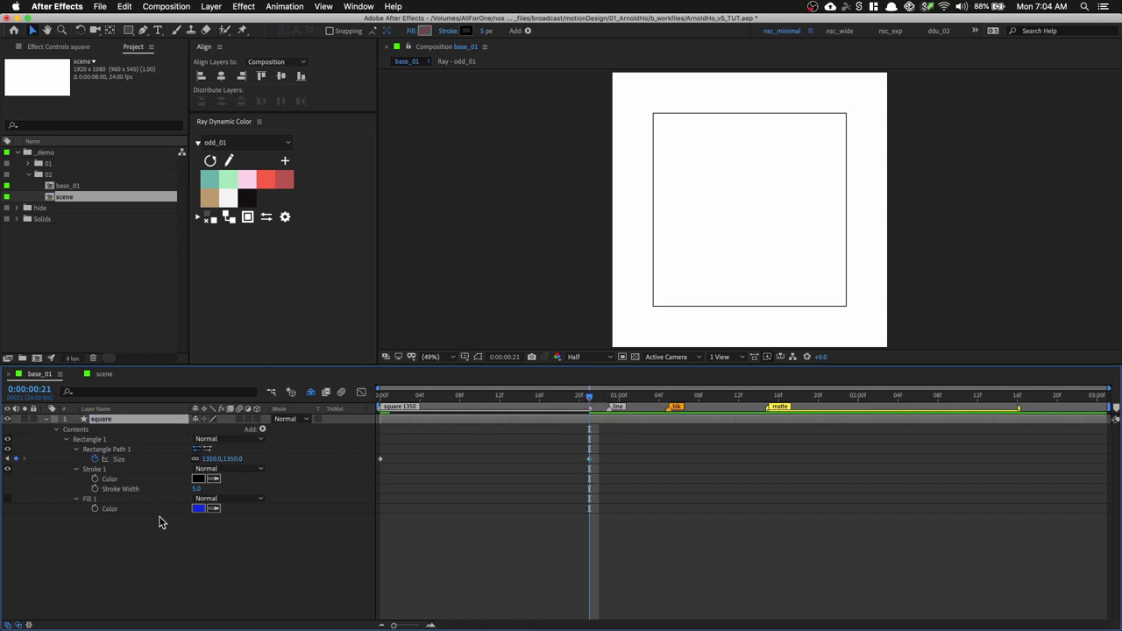
{"action": "left_click", "coordinate": [160, 544]}
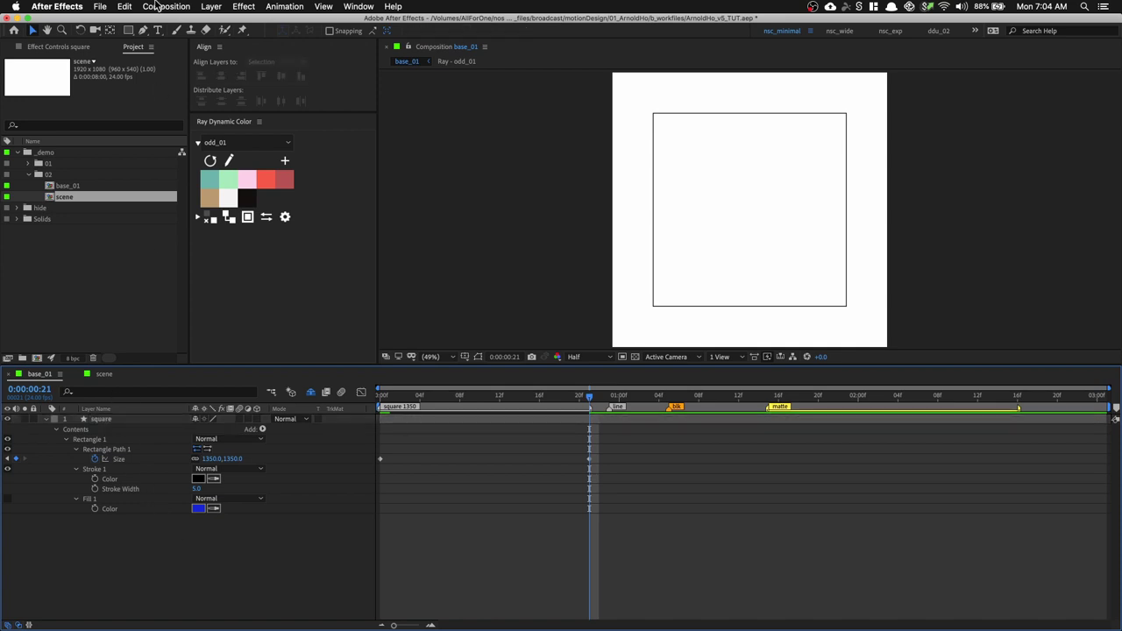
Add another composition-sized rectangle shape layer and name it lines
{"action": "double_click", "coordinate": [128, 31]}
{"action": "key", "text": "v"}
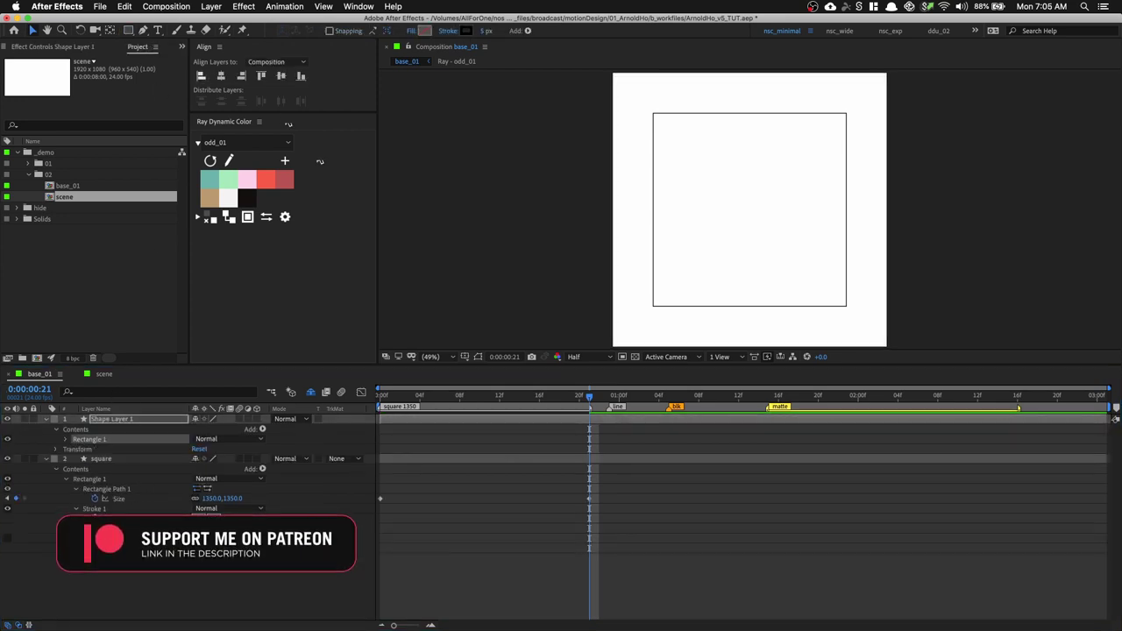
{"action": "left_click", "coordinate": [147, 419]}
{"action": "key", "text": "Return"}
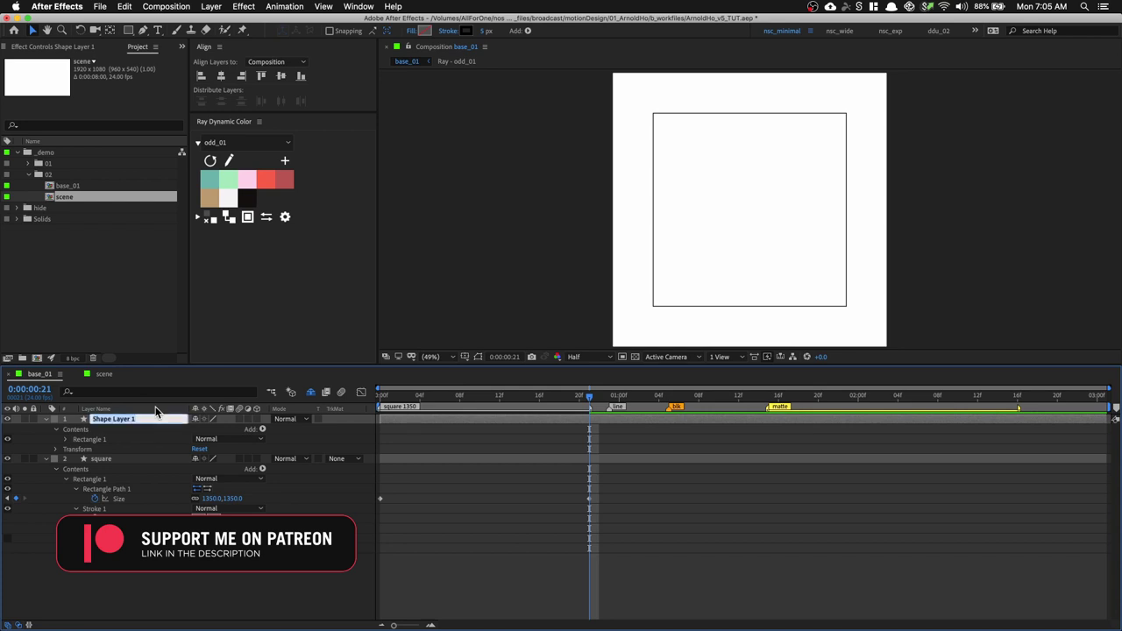
{"action": "key", "text": "Return"}
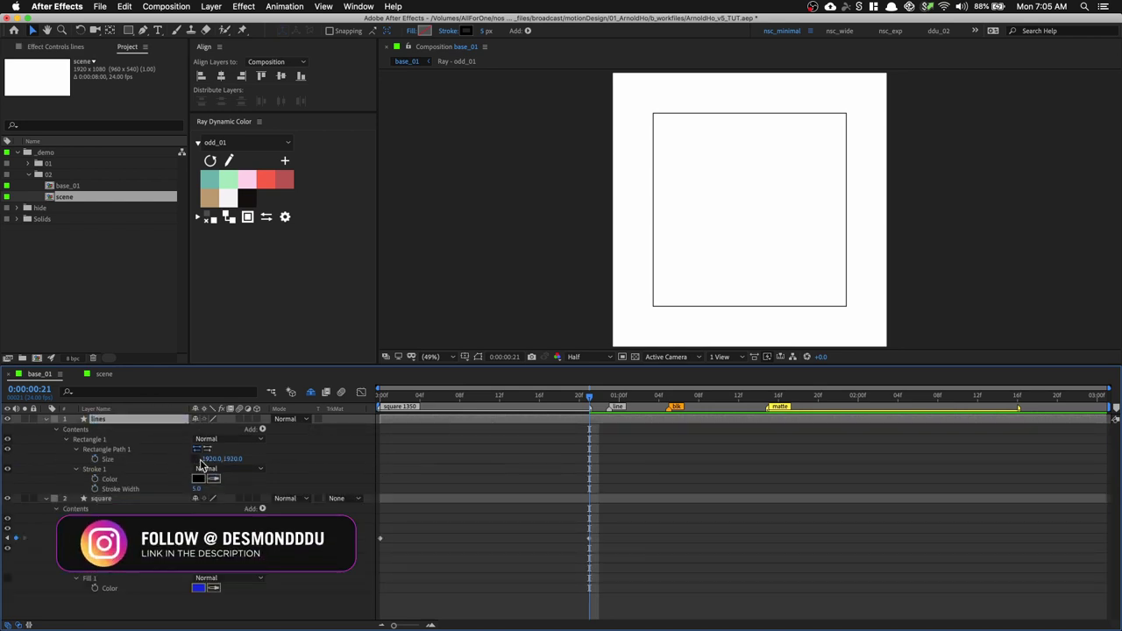
Unlink the size proportions of the rectangle in the lines layer and set its width to 0
{"action": "left_click", "coordinate": [210, 458]}
{"action": "type", "text": "0"}
{"action": "key", "text": "Return"}
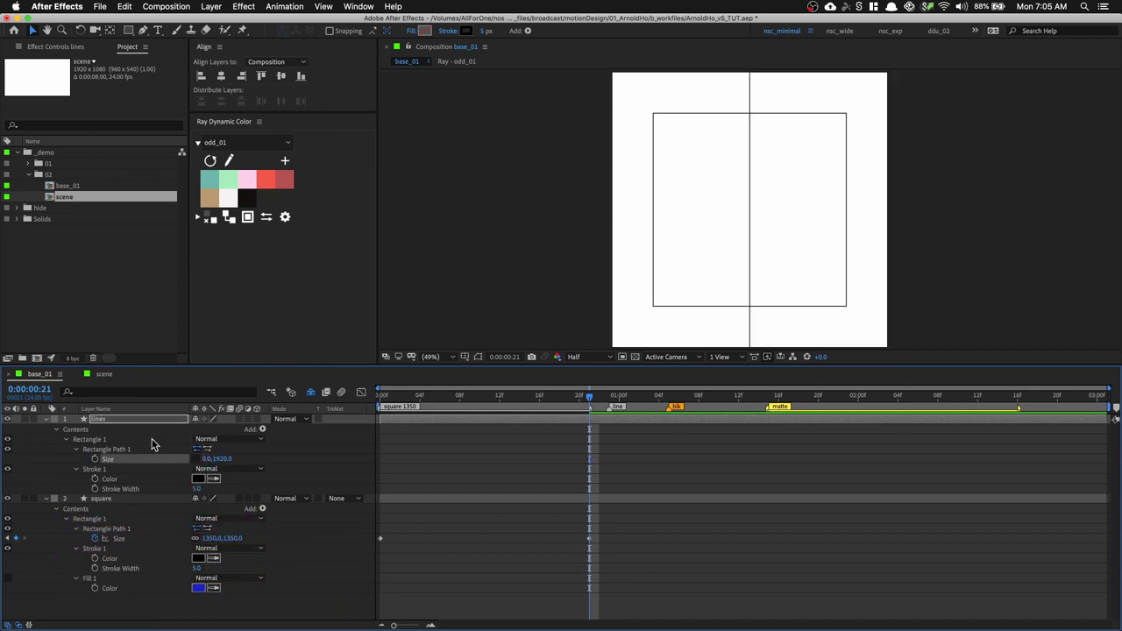
Duplicate the rectangle group in the lines layer and rotate the copy to 90 degrees
{"action": "left_click", "coordinate": [63, 440]}
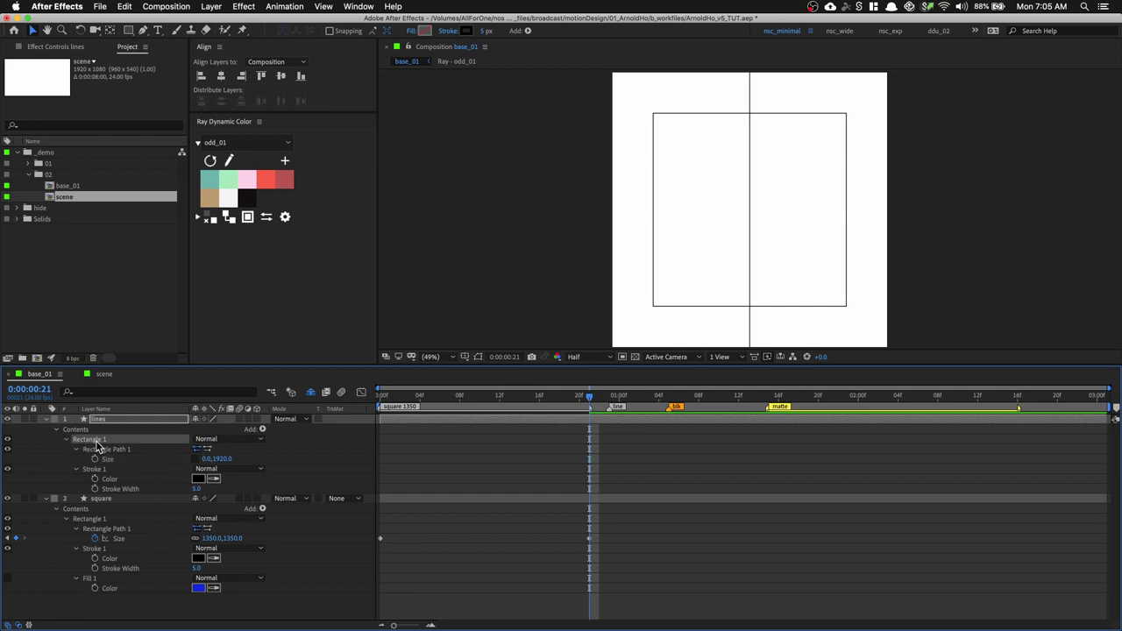
{"action": "key", "text": "super+d"}
{"action": "left_click", "coordinate": [66, 441]}
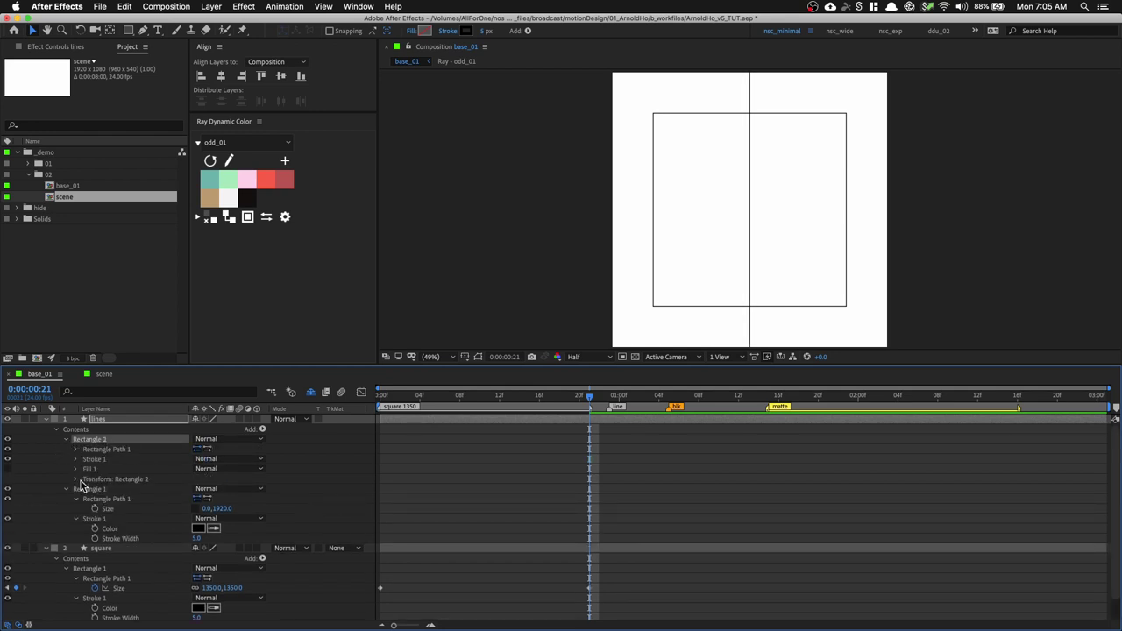
{"action": "left_click", "coordinate": [76, 480]}
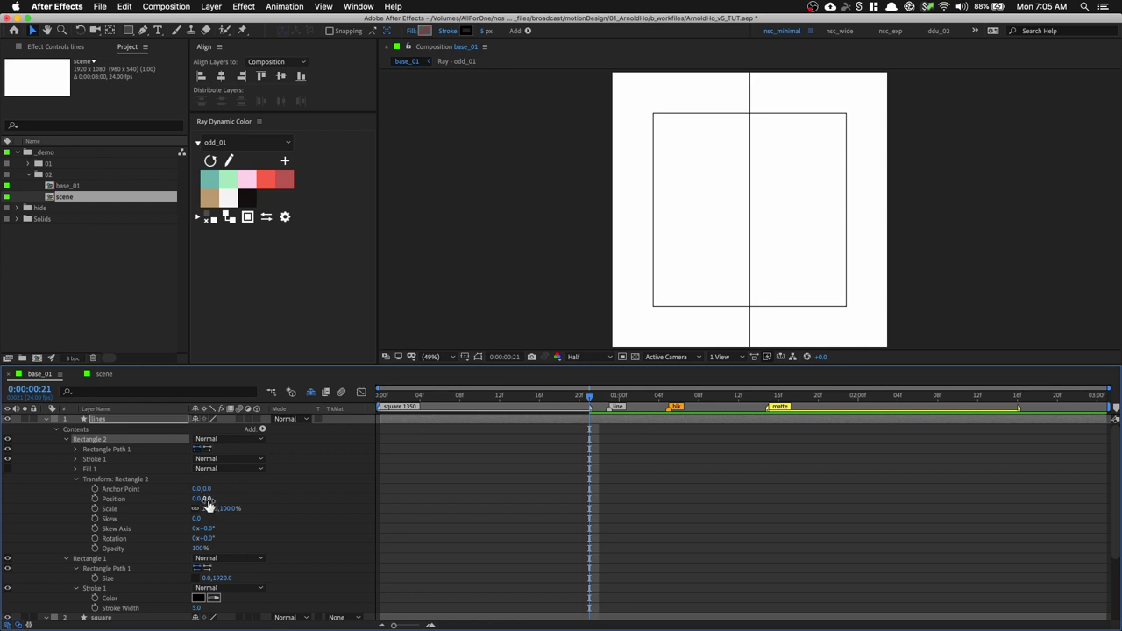
{"action": "left_click", "coordinate": [208, 539]}
{"action": "type", "text": "90"}
{"action": "key", "text": "Return"}
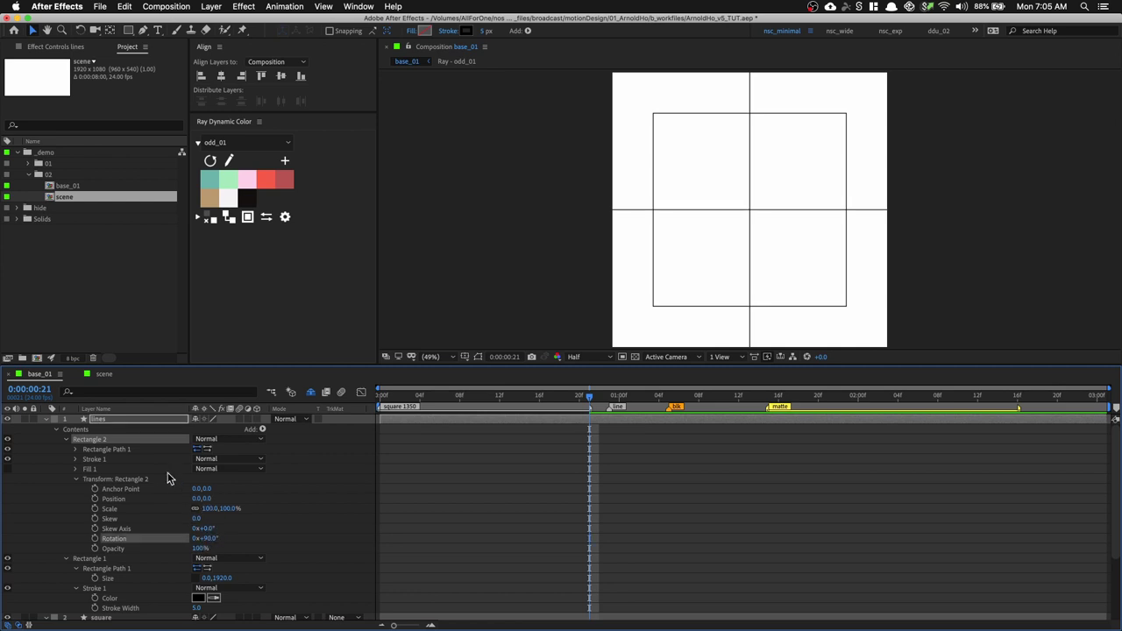
Rotate the whole lines layer to 45 degrees so that it forms diagonals through the square
{"action": "left_click", "coordinate": [140, 420]}
{"action": "key", "text": "u"}
{"action": "key", "text": "u"}
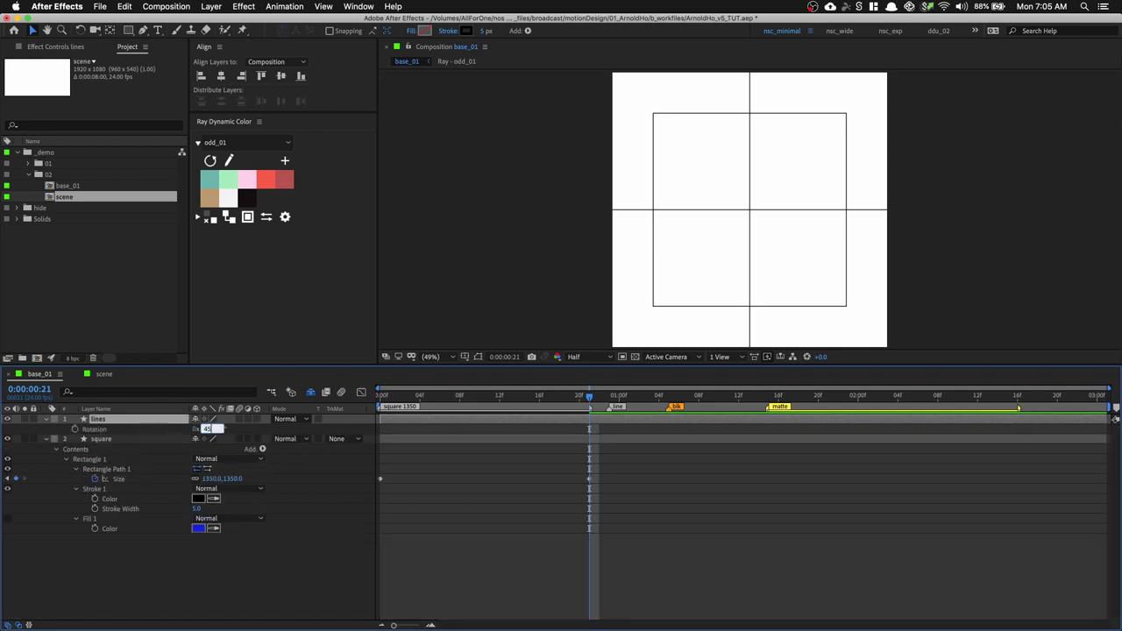
{"action": "type", "text": "45"}
{"action": "key", "text": "Return"}
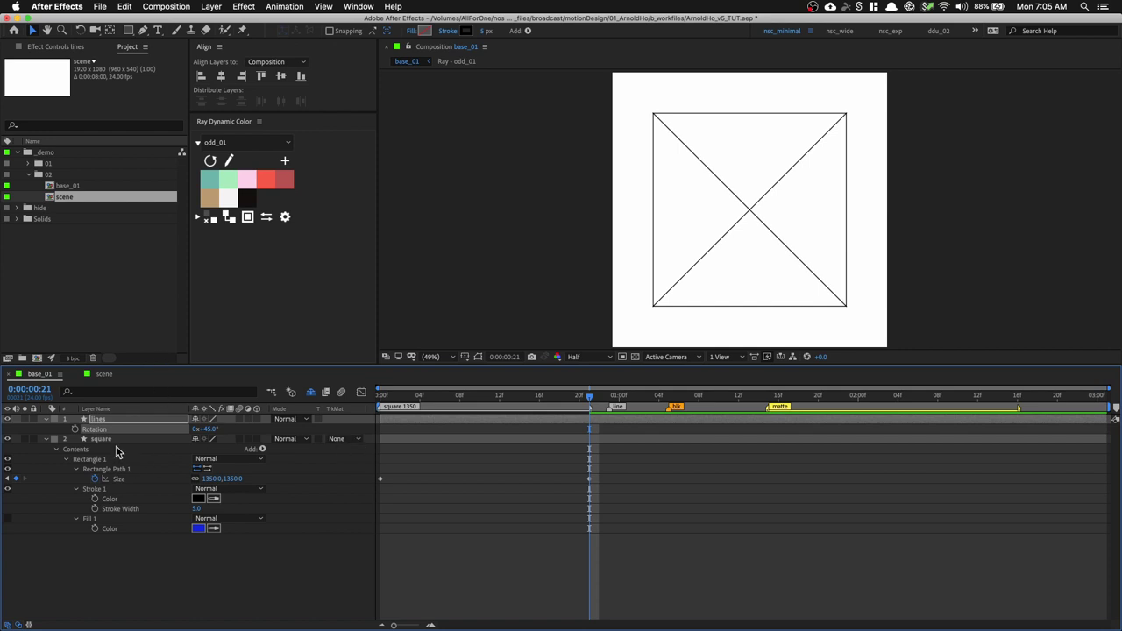
Add a Trim Paths operator to the contents of the lines layer
{"action": "left_click", "coordinate": [45, 420]}
{"action": "left_click", "coordinate": [262, 429]}
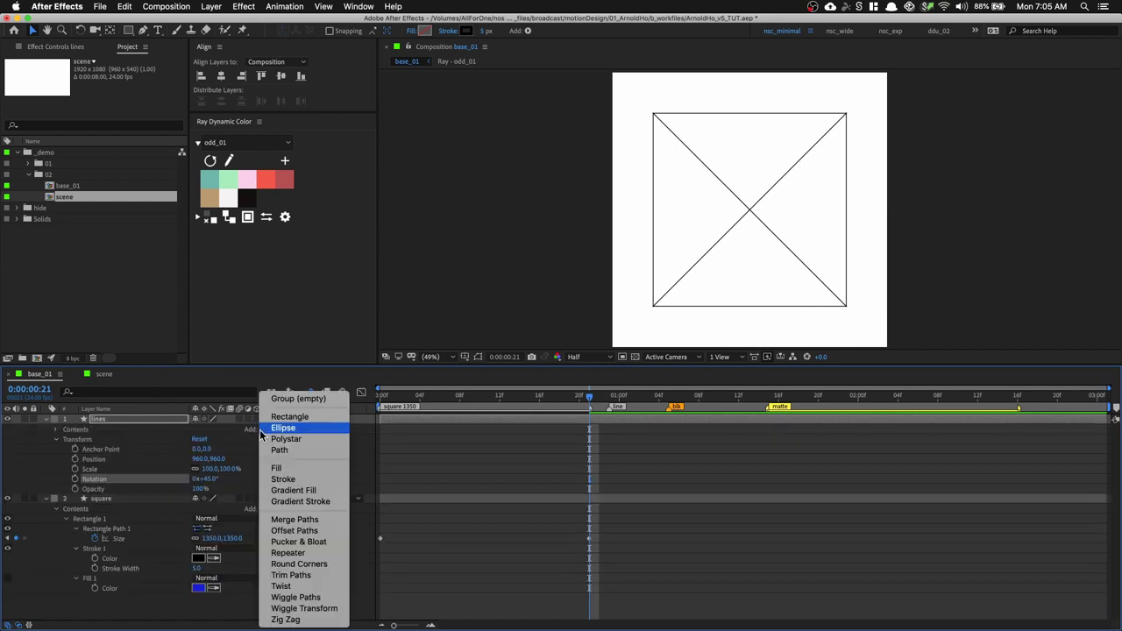
{"action": "left_click", "coordinate": [258, 430]}
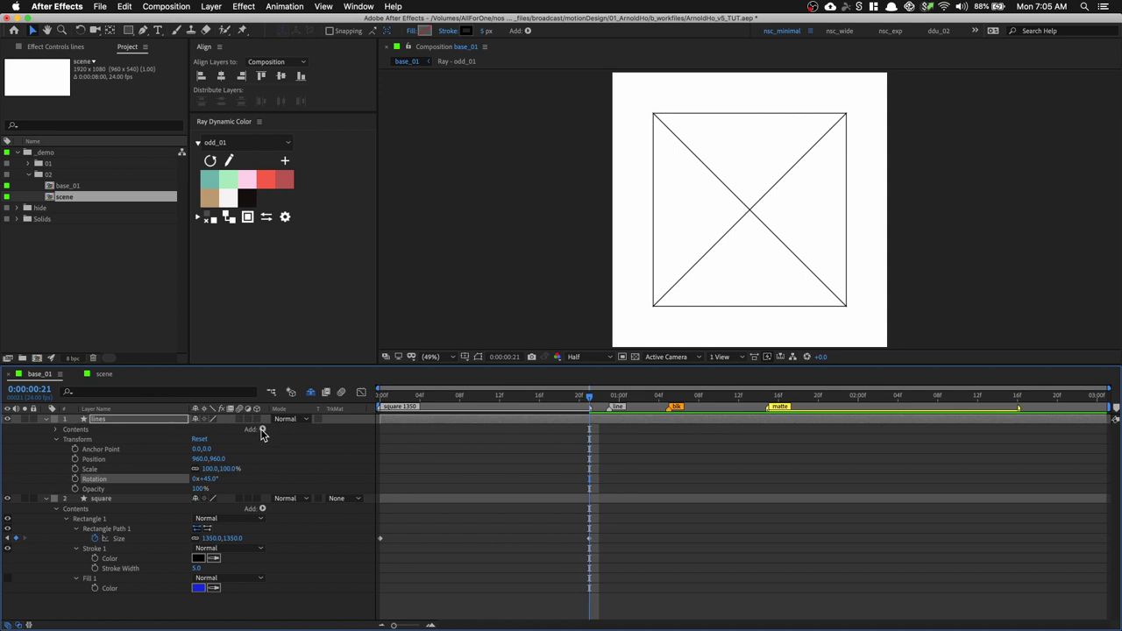
{"action": "left_click", "coordinate": [261, 430]}
{"action": "left_click", "coordinate": [291, 575]}
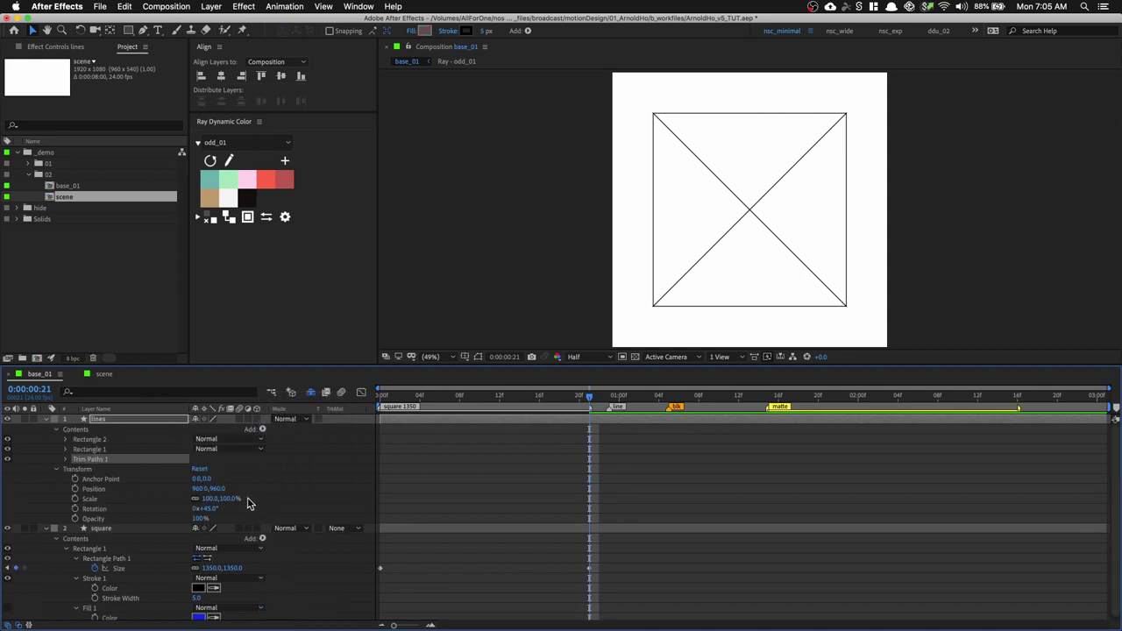
Keyframe the Trim Paths End from 0% on the first frame to 100% at the line marker, and preview the animation
{"action": "left_click", "coordinate": [66, 460]}
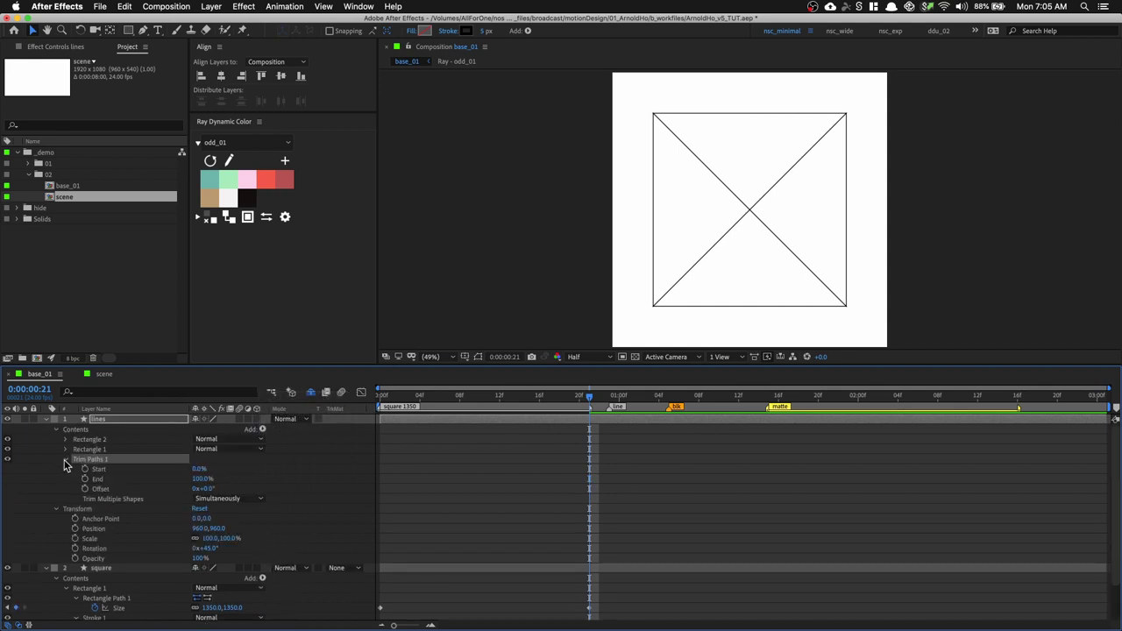
{"action": "left_click", "coordinate": [85, 478]}
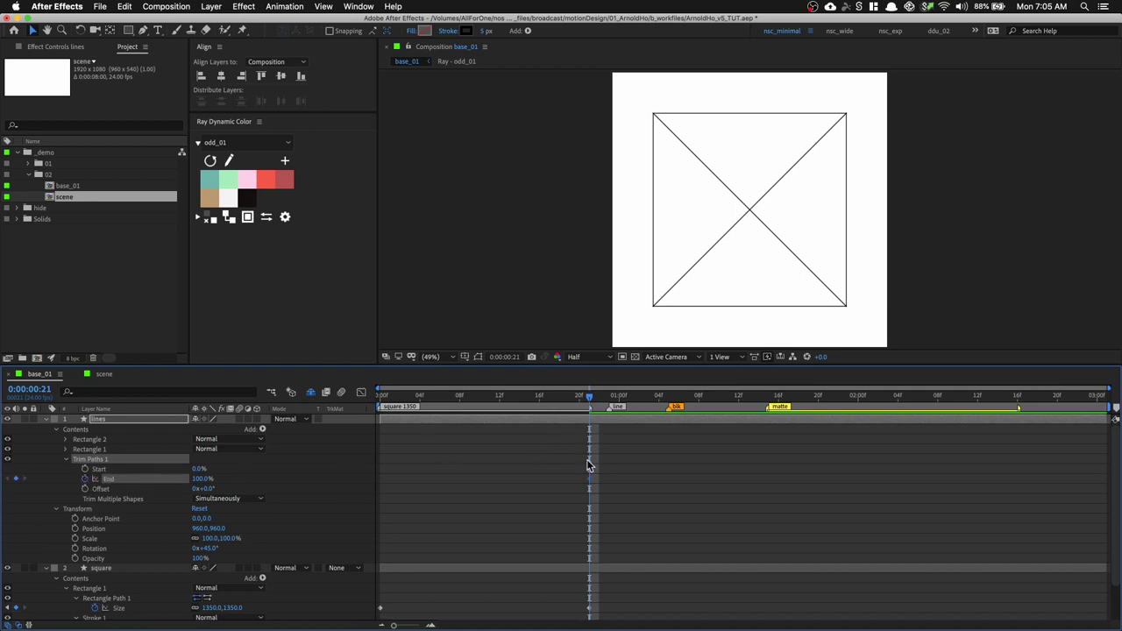
{"action": "left_click_drag", "start_coordinate": [590, 483], "coordinate": [608, 479]}
{"action": "left_click_drag", "start_coordinate": [585, 398], "coordinate": [381, 398]}
{"action": "left_click_drag", "start_coordinate": [202, 479], "coordinate": [88, 475]}
{"action": "key", "text": "space"}
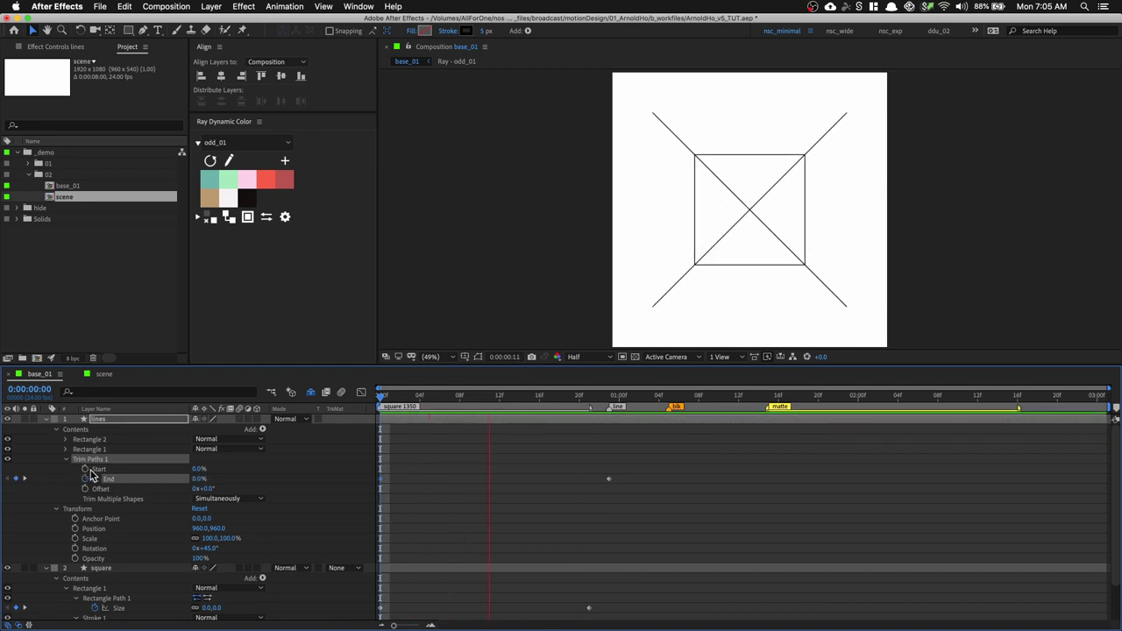
Collapse the lines and square layers and give both the Blue label color
{"action": "key", "text": "super+a"}
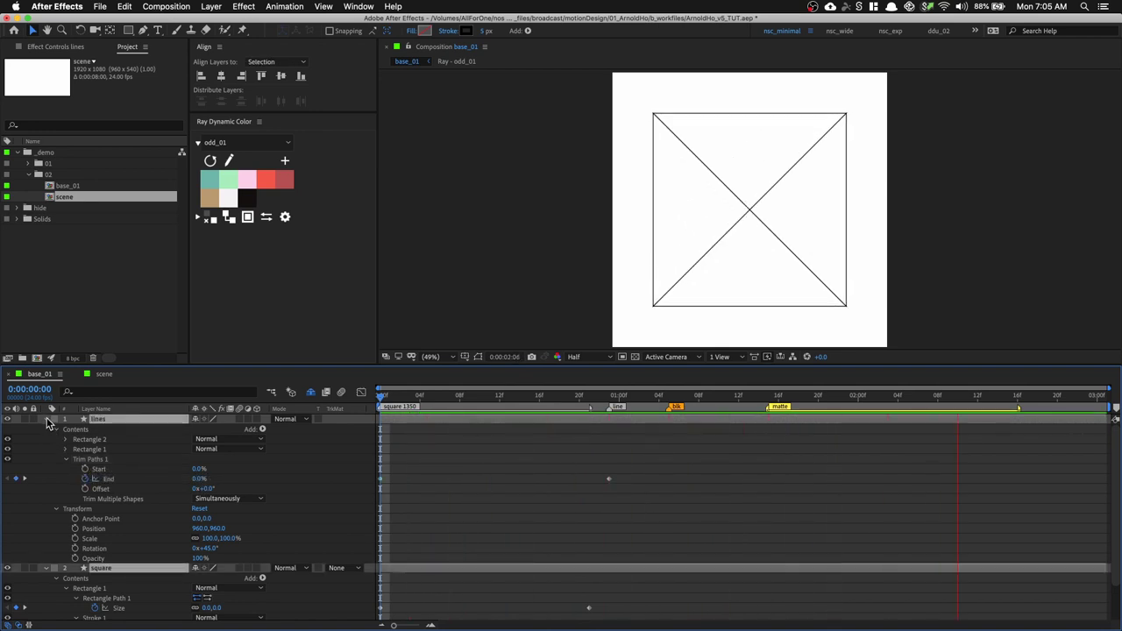
{"action": "left_click", "coordinate": [46, 419]}
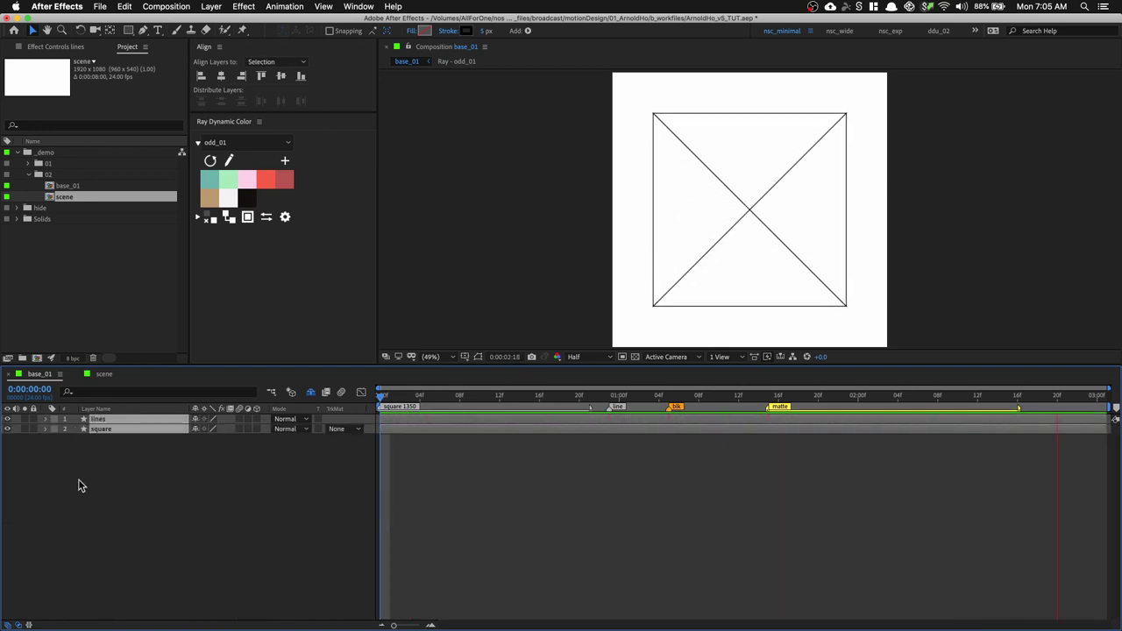
{"action": "left_click", "coordinate": [53, 419]}
{"action": "left_click", "coordinate": [130, 528]}
{"action": "left_click", "coordinate": [144, 504]}
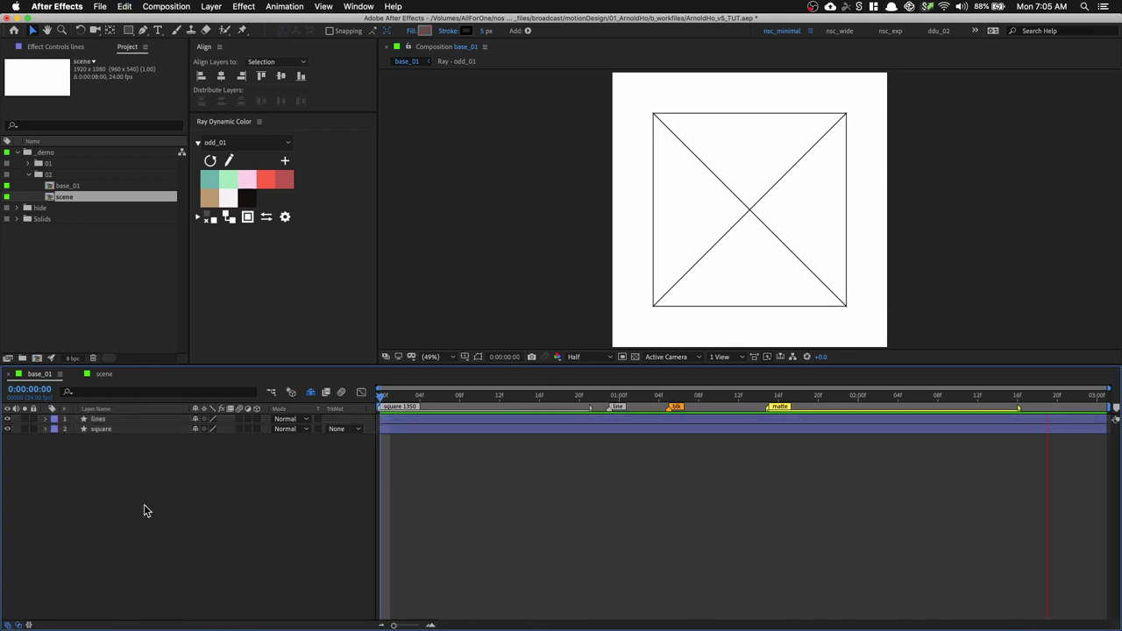
Add a composition-sized ellipse shape layer and name it c_fill
{"action": "left_click_drag", "start_coordinate": [127, 33], "coordinate": [168, 61]}
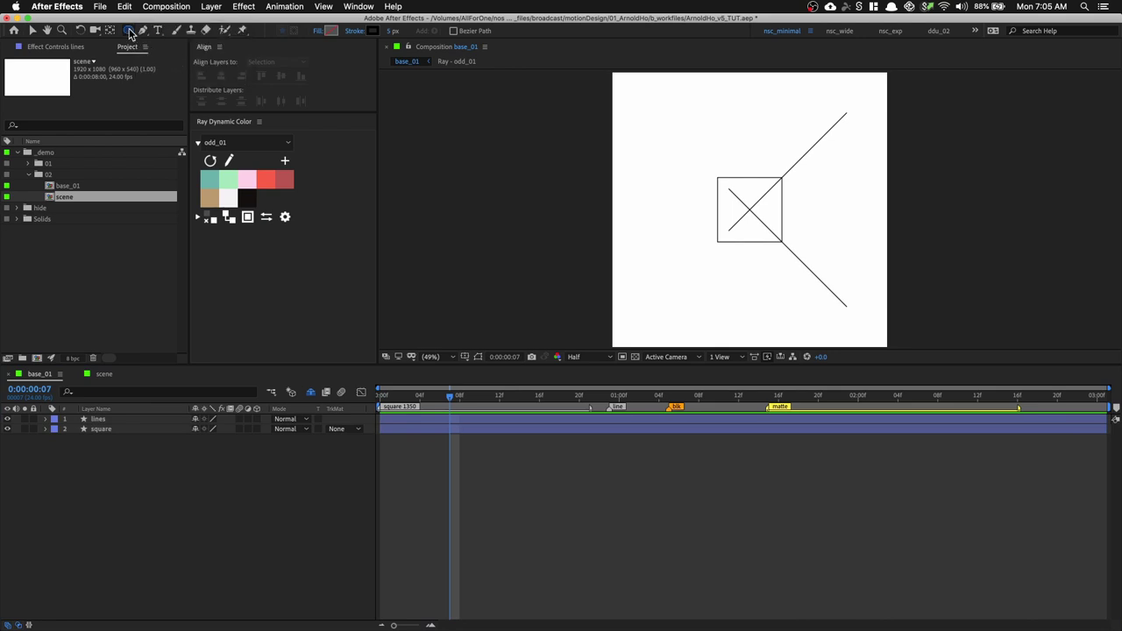
{"action": "double_click", "coordinate": [130, 31]}
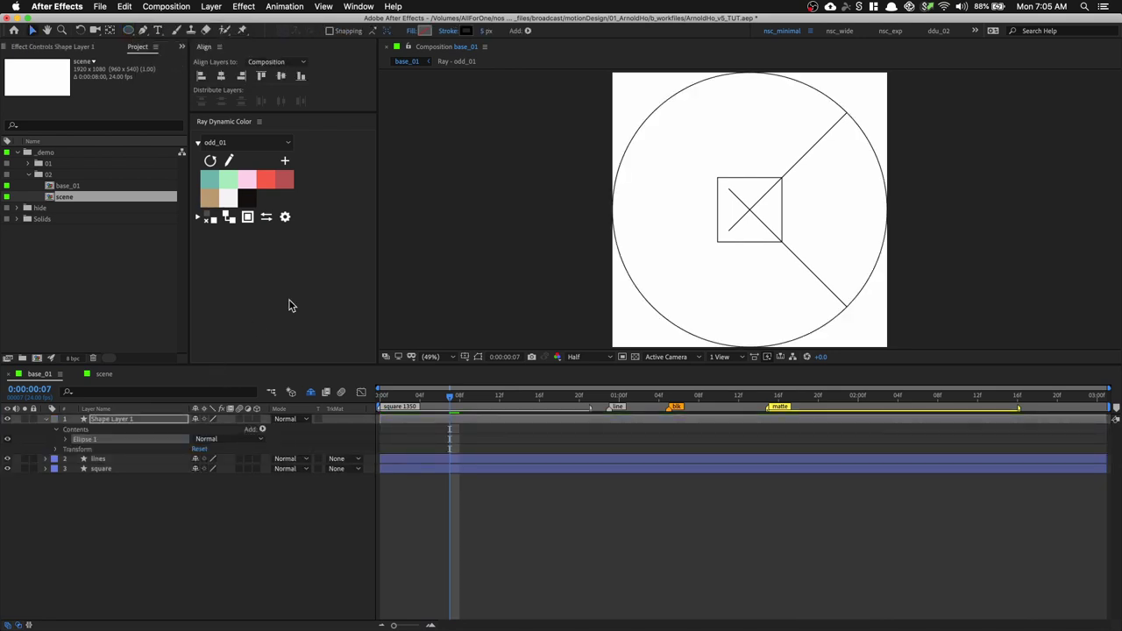
{"action": "left_click", "coordinate": [133, 423]}
{"action": "key", "text": "Return"}
{"action": "type", "text": "c_fill"}
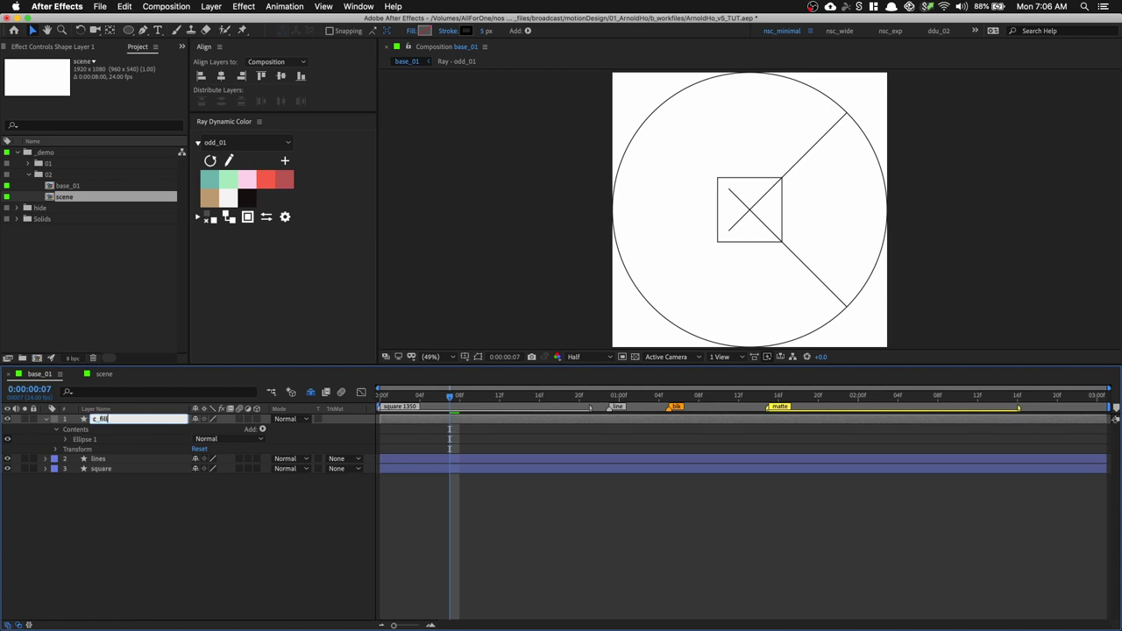
{"action": "key", "text": "Return"}
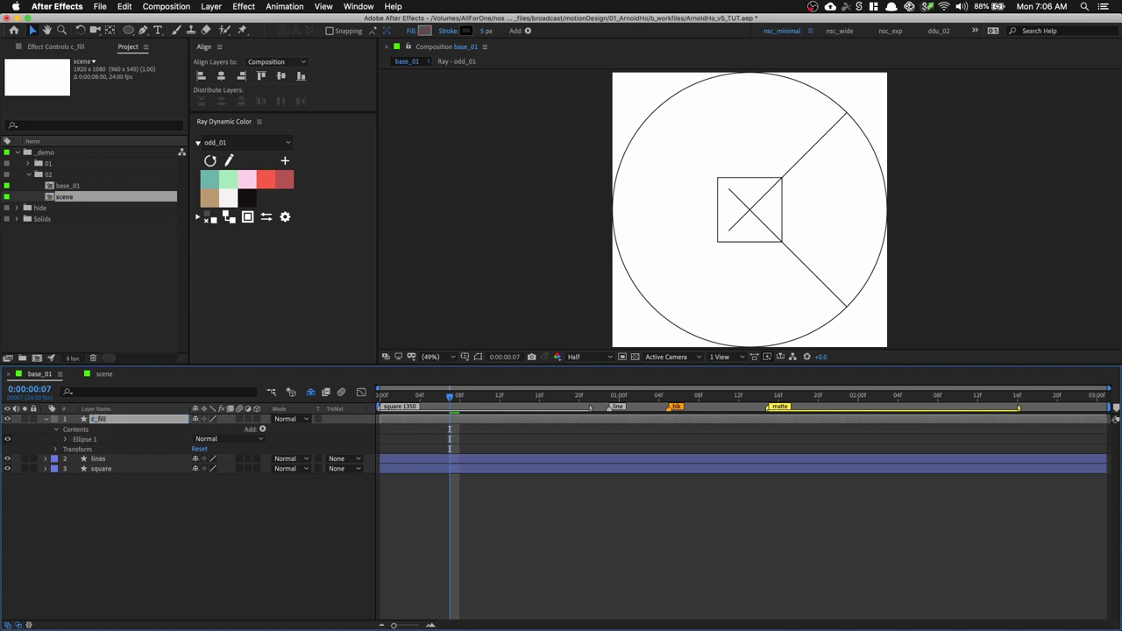
Turn on a solid fill for the c_fill ellipse and color it with the bright red palette swatch
{"action": "left_click", "coordinate": [426, 31]}
{"action": "left_click", "coordinate": [721, 274]}
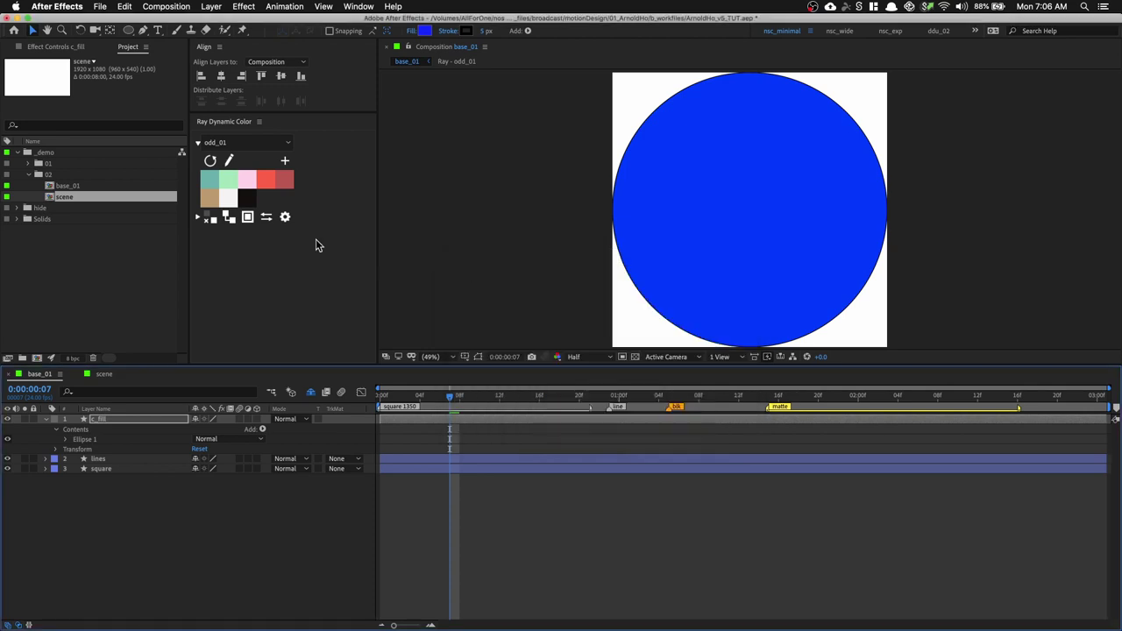
{"action": "left_click", "coordinate": [266, 178]}
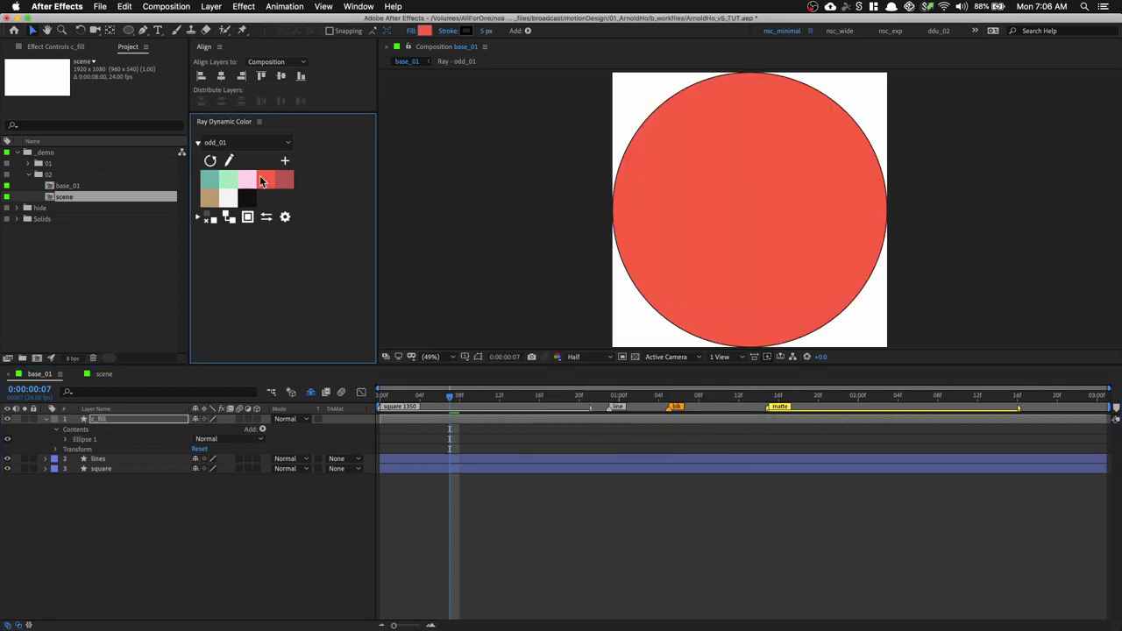
Give the c_fill layer the Yellow label color and add a Repeater to its contents
{"action": "left_click", "coordinate": [114, 419]}
{"action": "left_click", "coordinate": [63, 420]}
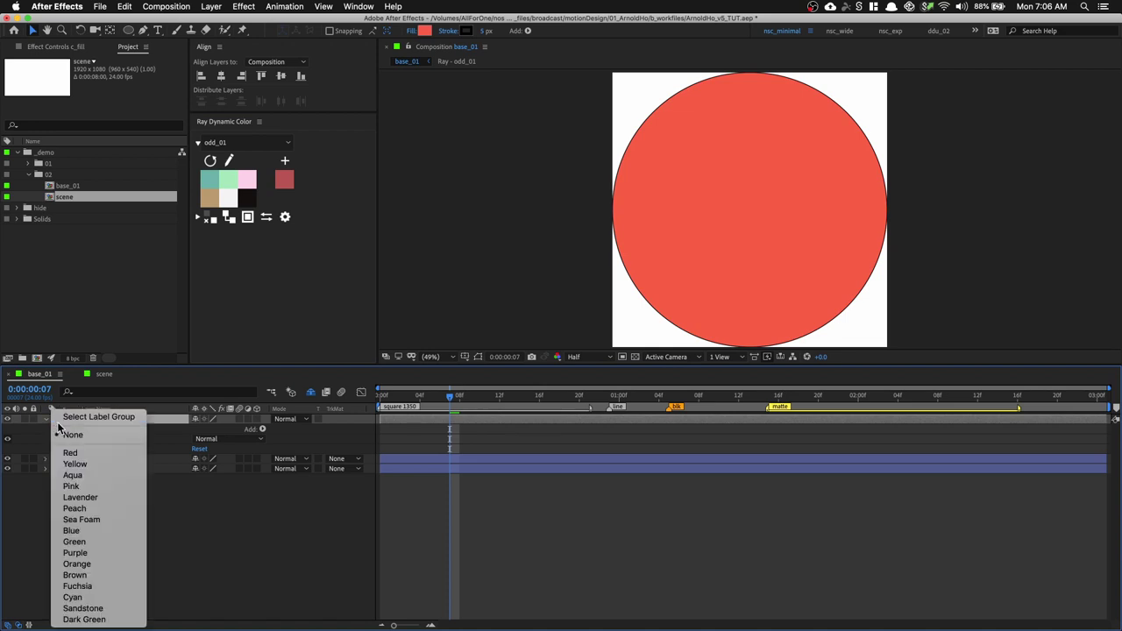
{"action": "left_click", "coordinate": [95, 466]}
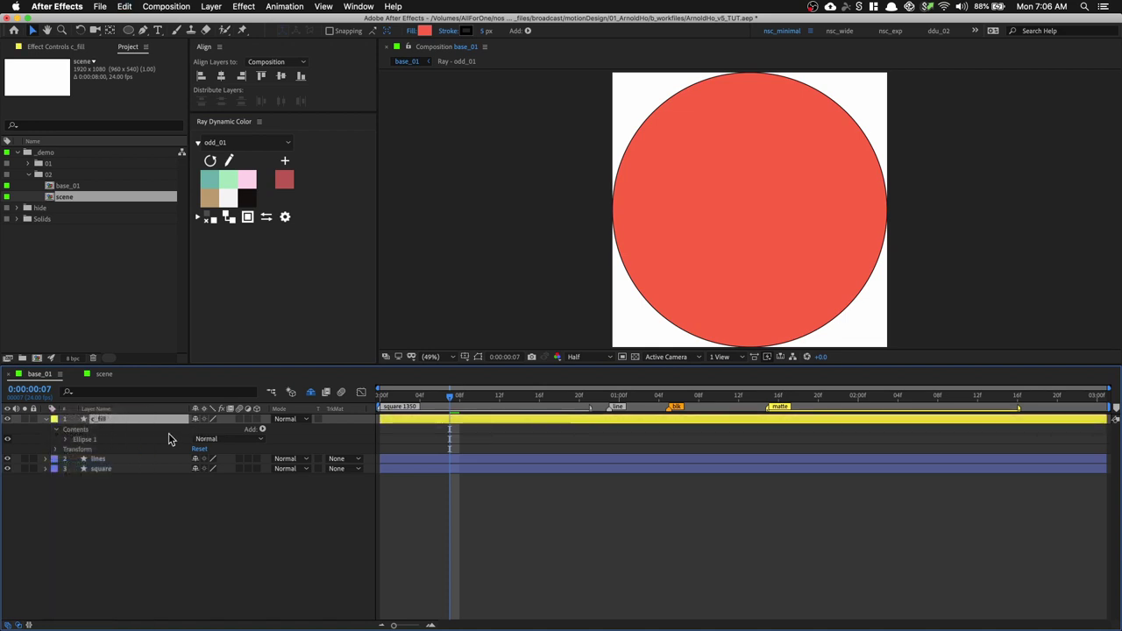
{"action": "left_click", "coordinate": [263, 429]}
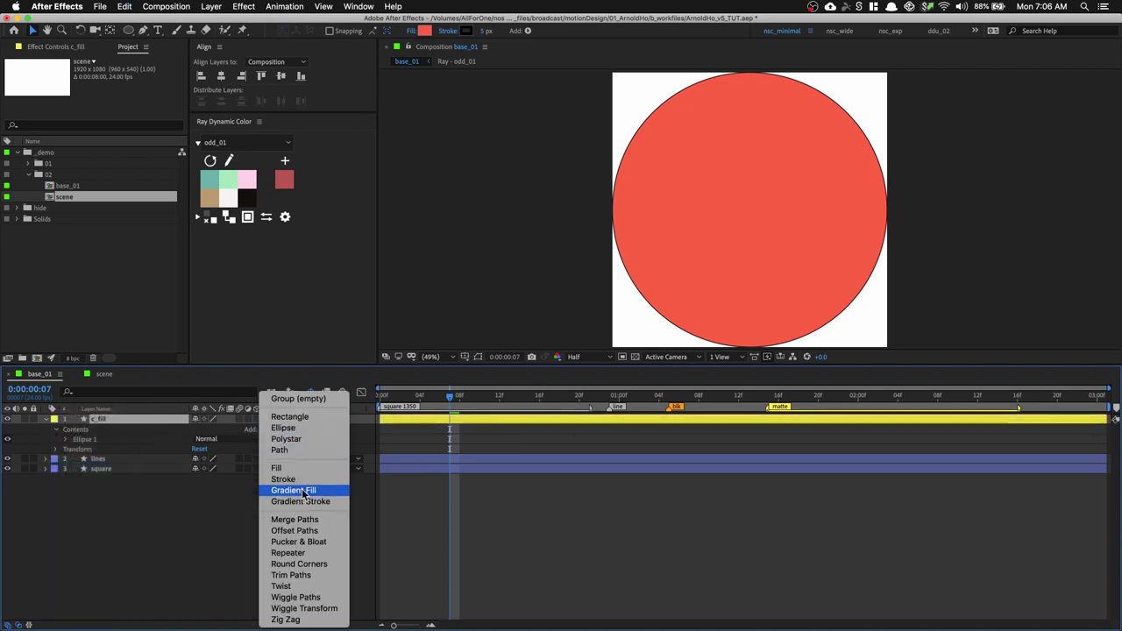
{"action": "left_click", "coordinate": [313, 556]}
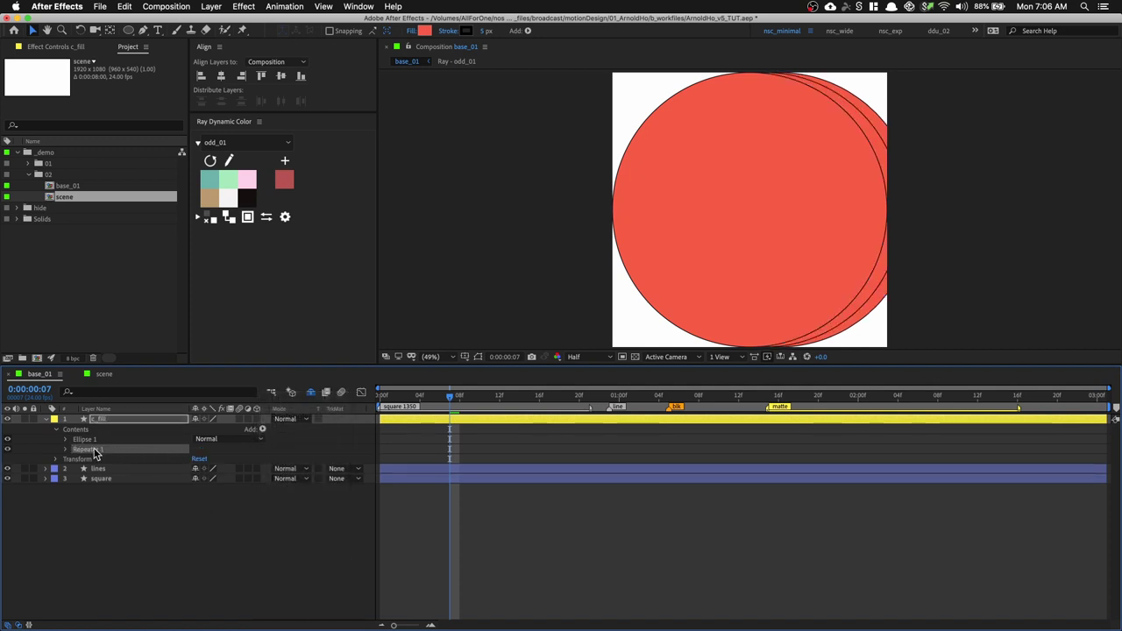
{"action": "left_click", "coordinate": [65, 439]}
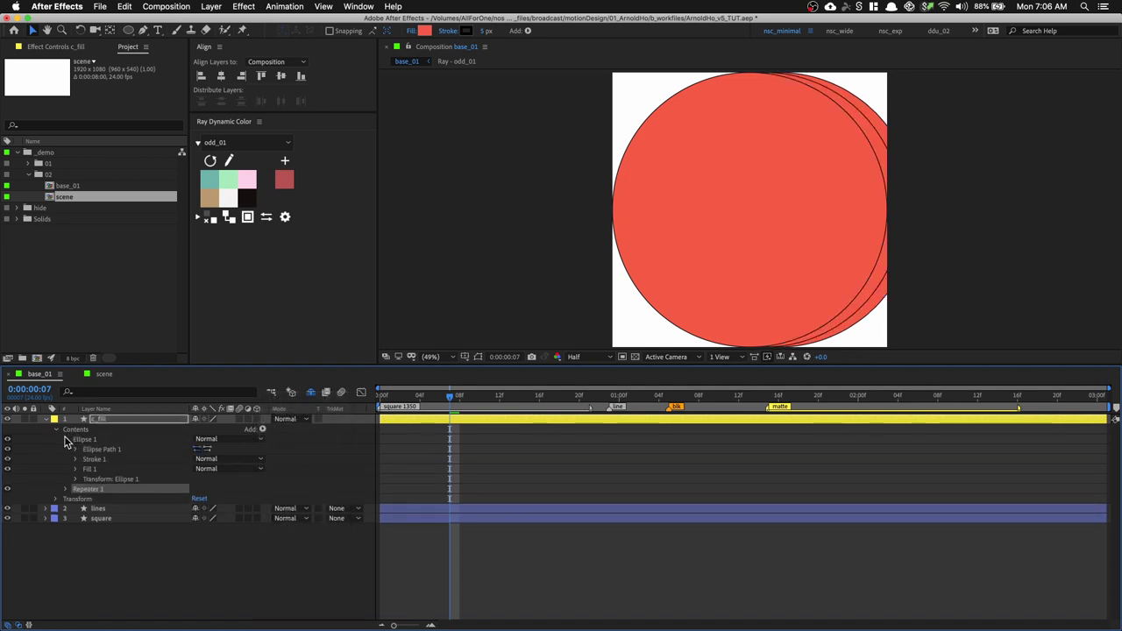
Scale the c_fill layer to 10% and hide the lines and square layers
{"action": "key", "text": "s"}
{"action": "left_click_drag", "start_coordinate": [220, 430], "coordinate": [163, 436]}
{"action": "left_click", "coordinate": [210, 429]}
{"action": "type", "text": "10"}
{"action": "key", "text": "Return"}
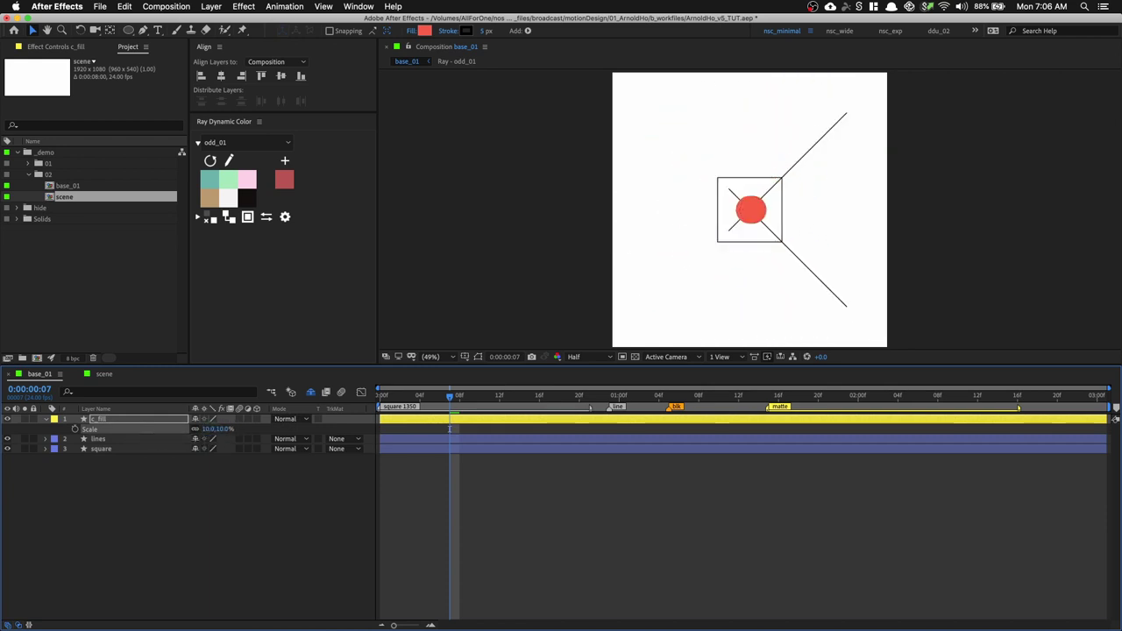
{"action": "left_click_drag", "start_coordinate": [7, 439], "coordinate": [7, 449]}
Set the number of copies in c_fill's Repeater 1 to 4
{"action": "left_click", "coordinate": [45, 419]}
{"action": "left_click", "coordinate": [45, 420]}
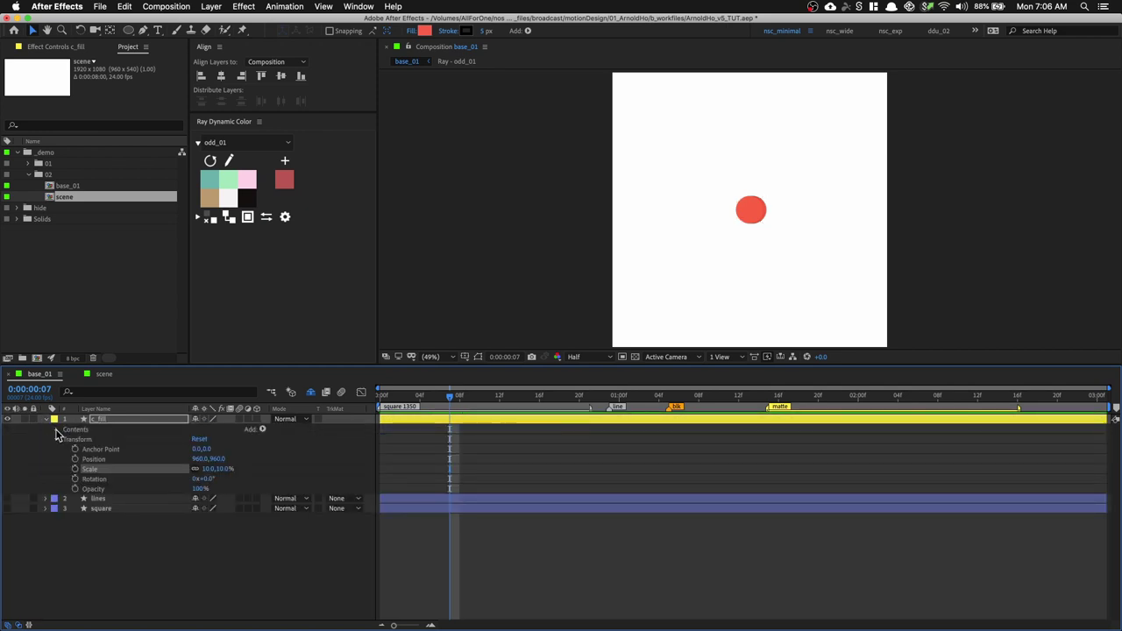
{"action": "left_click", "coordinate": [56, 429]}
{"action": "left_click", "coordinate": [65, 449]}
{"action": "left_click", "coordinate": [197, 459]}
{"action": "type", "text": "4"}
{"action": "left_click", "coordinate": [294, 458]}
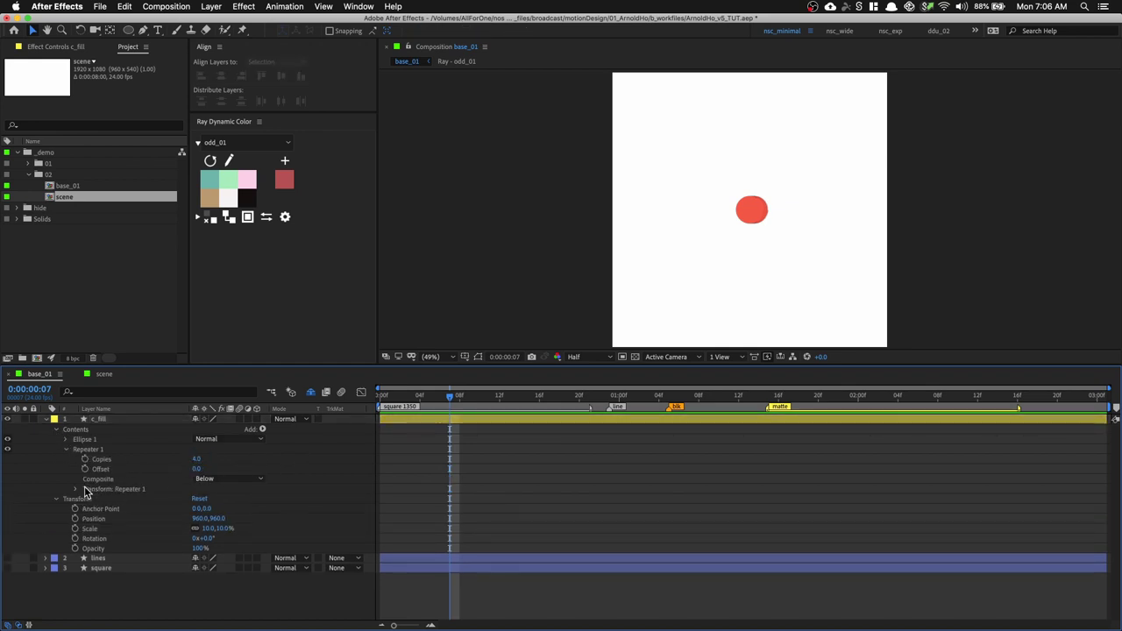
In the Repeater's transform, set Position to 0,0 and Rotation to 90° per copy
{"action": "left_click", "coordinate": [76, 489]}
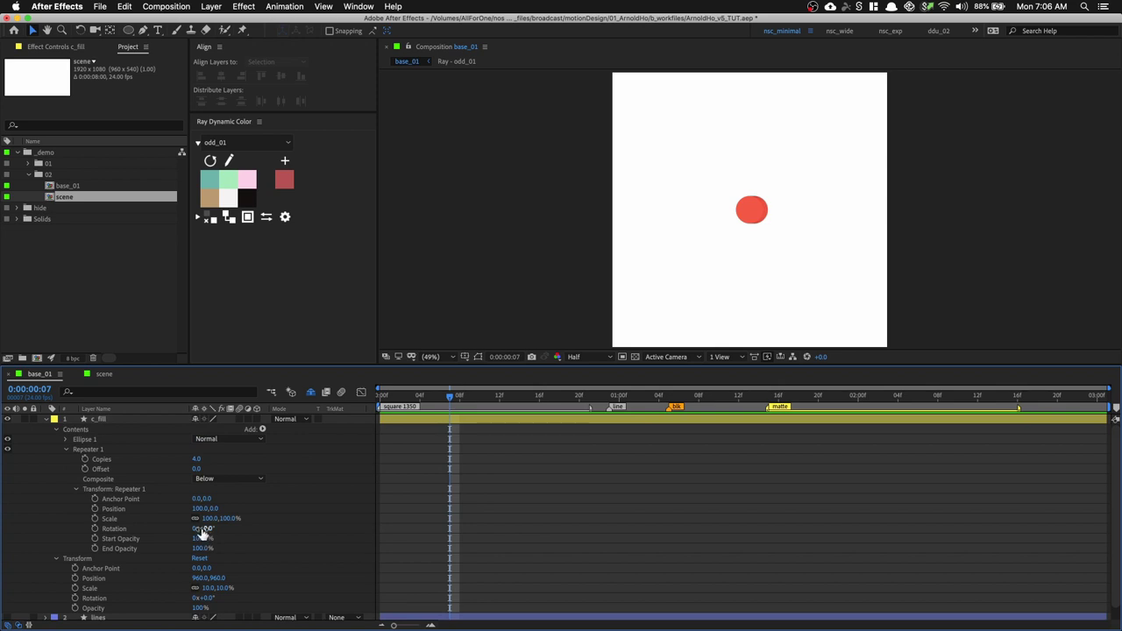
{"action": "left_click", "coordinate": [201, 508]}
{"action": "key", "text": "Return"}
{"action": "left_click", "coordinate": [209, 530]}
{"action": "type", "text": "90"}
{"action": "key", "text": "Return"}
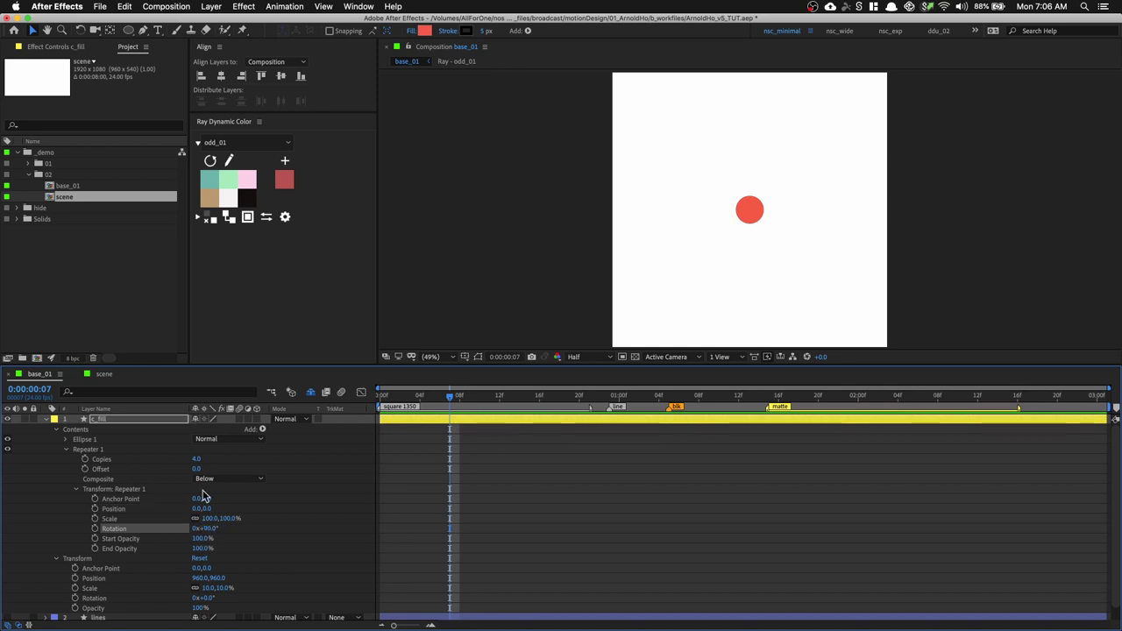
Spread the four circles apart by raising the Repeater's Anchor Point Y to about 2744
{"action": "left_click_drag", "start_coordinate": [203, 502], "coordinate": [837, 459]}
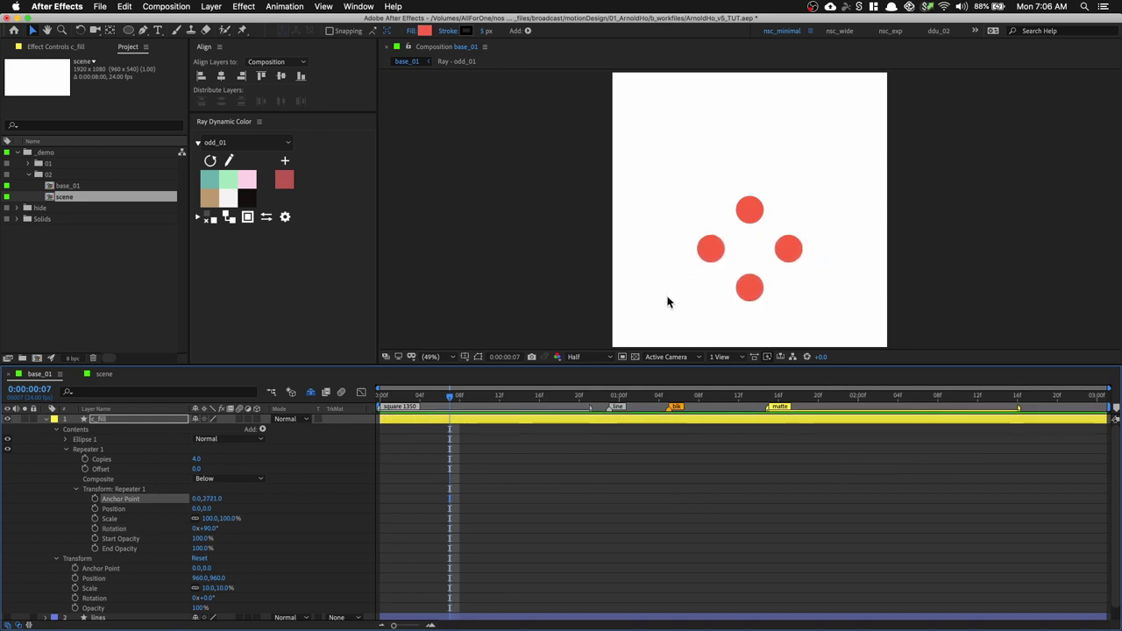
{"action": "left_click_drag", "start_coordinate": [208, 501], "coordinate": [220, 506]}
{"action": "scroll", "coordinate": [777, 278], "scroll_direction": "up", "scroll_amount": 1}
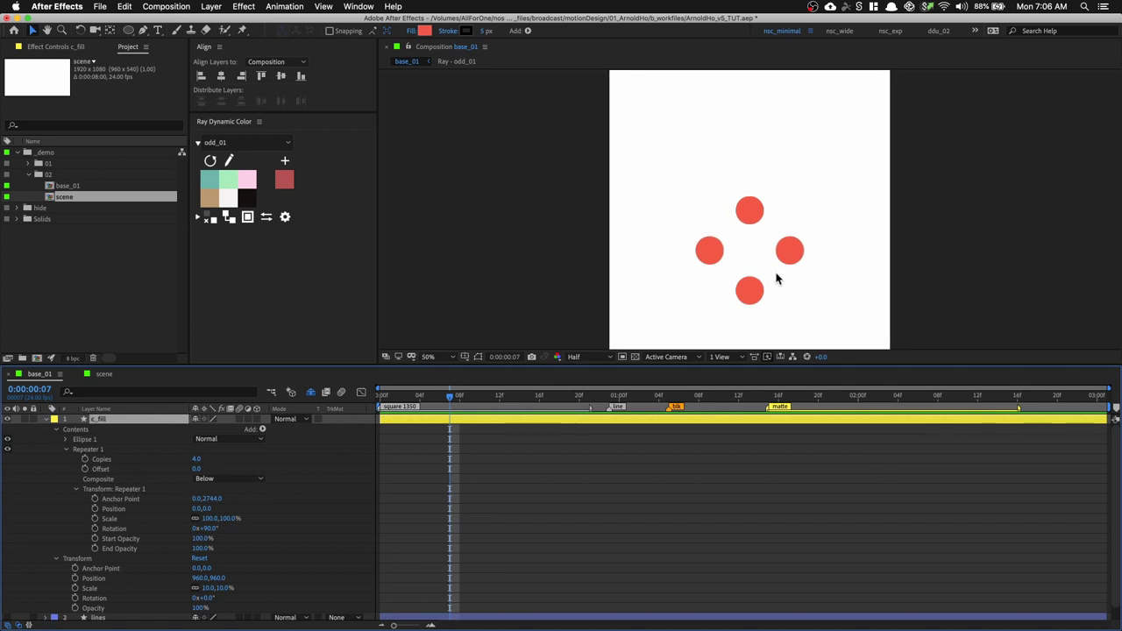
{"action": "left_click_drag", "start_coordinate": [777, 275], "coordinate": [734, 208]}
{"action": "scroll", "coordinate": [734, 208], "scroll_direction": "up", "scroll_amount": 4}
{"action": "scroll", "coordinate": [699, 226], "scroll_direction": "down", "scroll_amount": 2}
{"action": "left_click_drag", "start_coordinate": [641, 205], "coordinate": [681, 272]}
{"action": "key", "text": "v"}
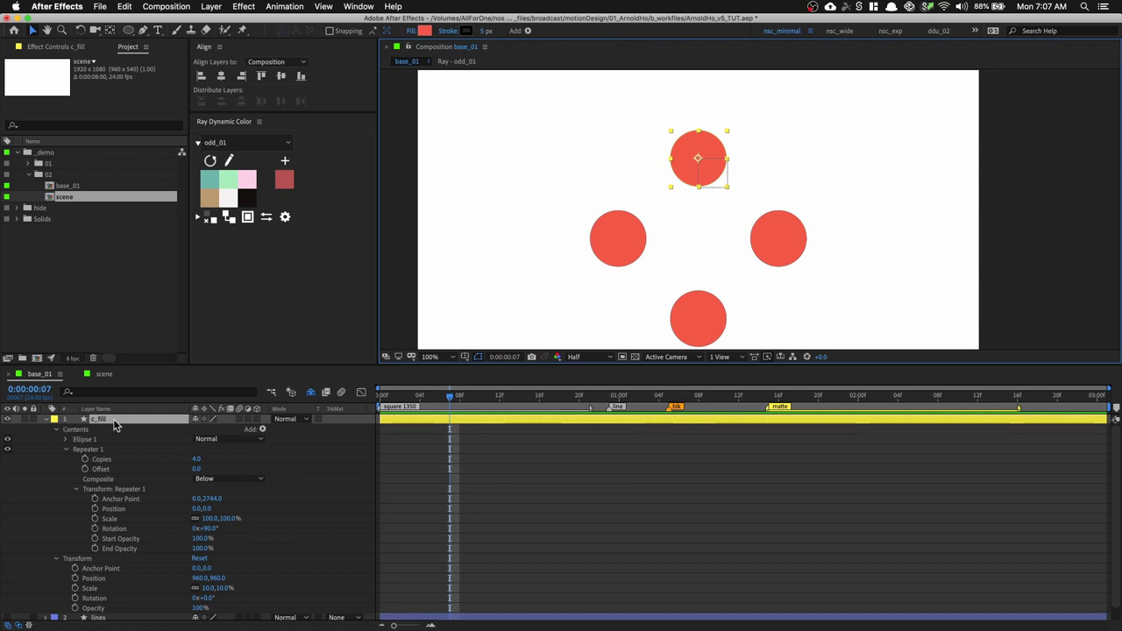
Add an expression to c_fill's layer Anchor Point, with the first line s = sourceRectAtTime();
{"action": "key", "text": "a"}
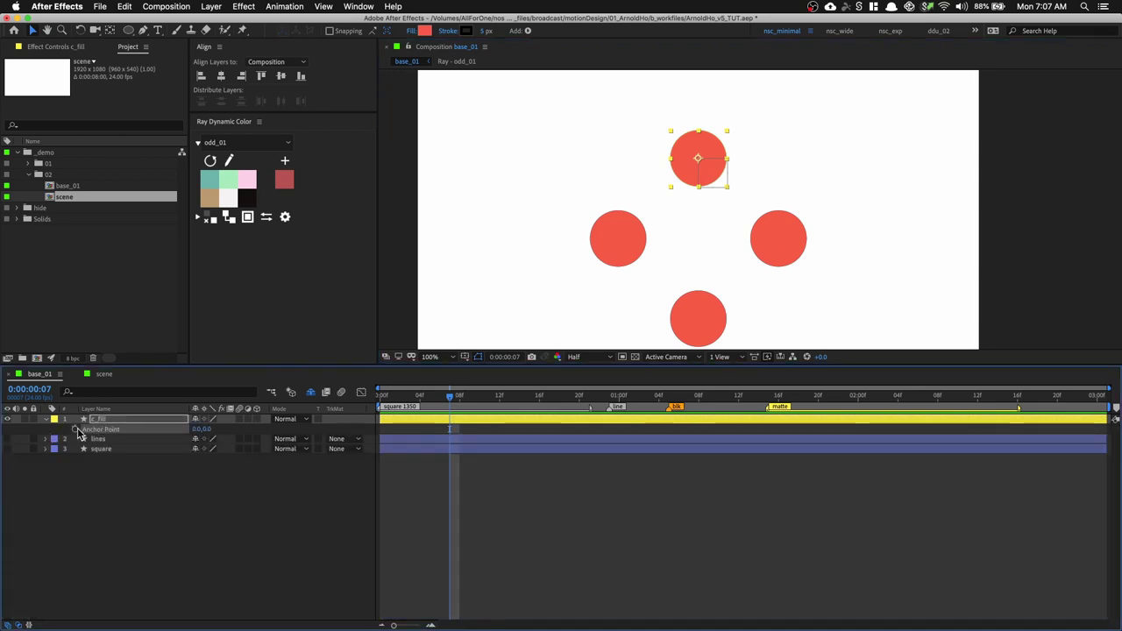
{"action": "left_click", "coordinate": [75, 430], "text": "alt"}
{"action": "type", "text": "s ="}
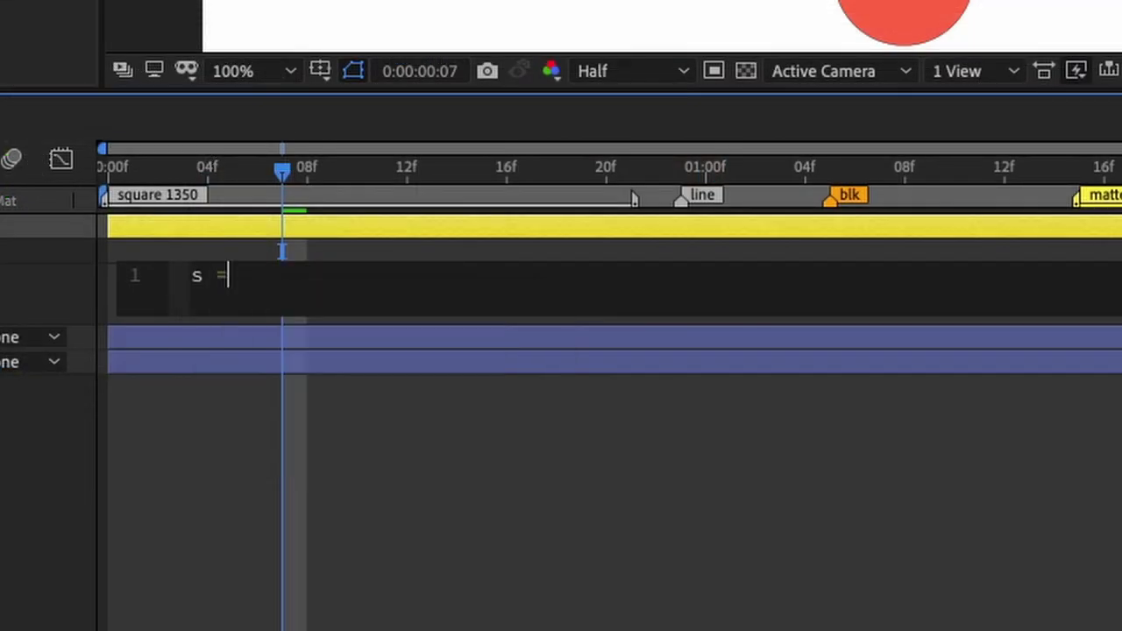
{"action": "type", "text": " source"}
{"action": "key", "text": "Down"}
{"action": "key", "text": "Down"}
{"action": "key", "text": "Return"}
{"action": "type", "text": ";"}
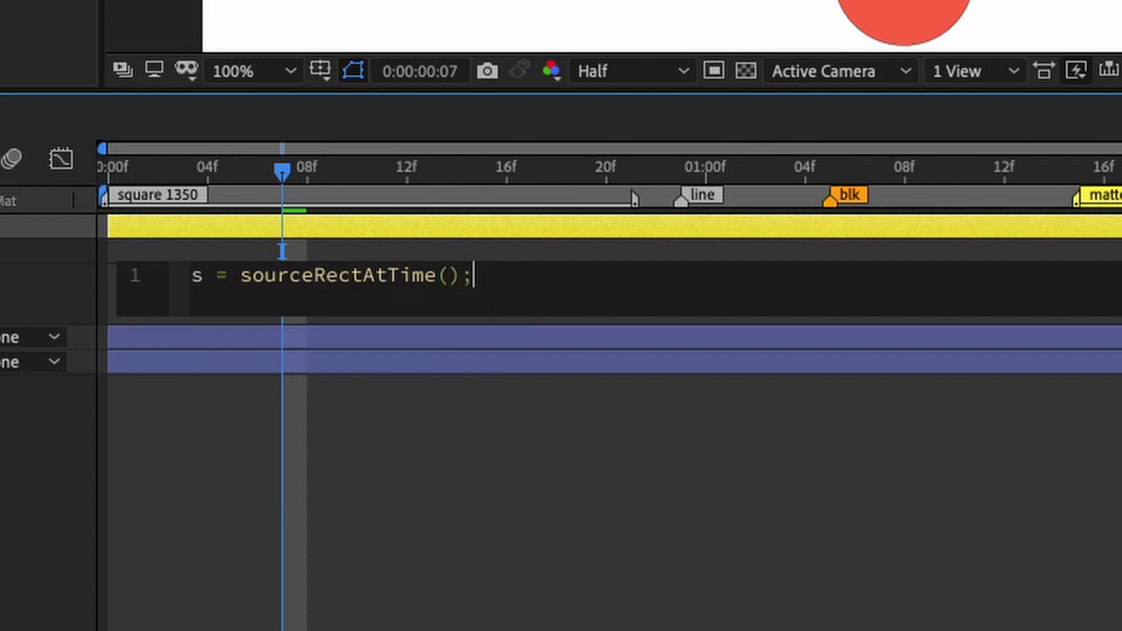
Complete the Anchor Point expression with the line [s.left+s.width/2, s.top+s.height/2] and apply it
{"action": "key", "text": "Return"}
{"action": "type", "text": "["}
{"action": "type", "text": "s.left"}
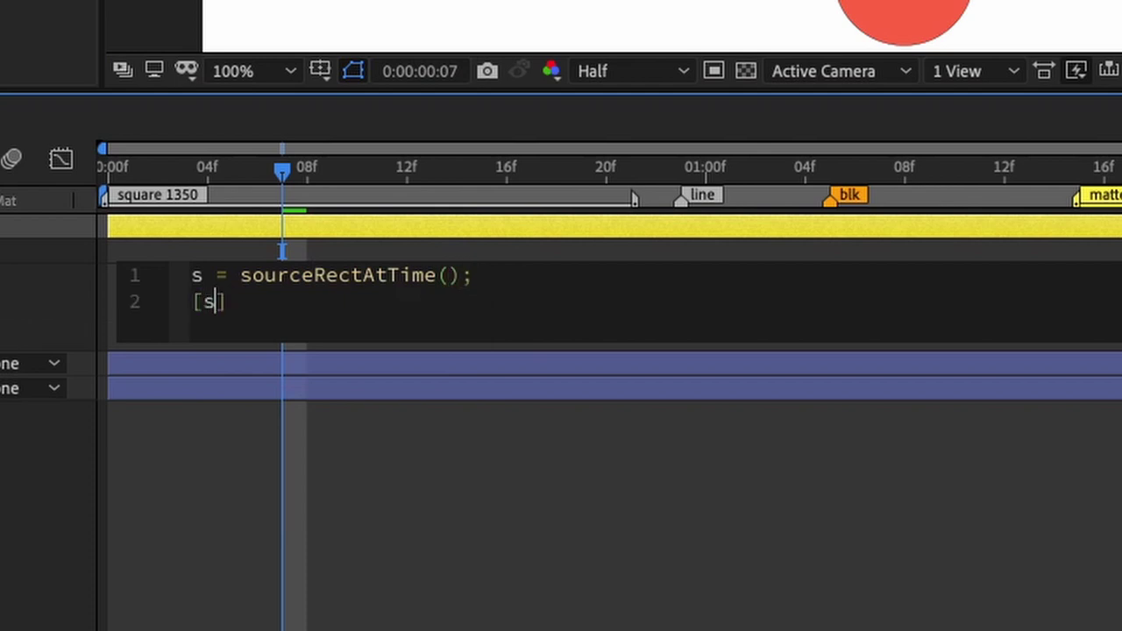
{"action": "type", "text": "+s."}
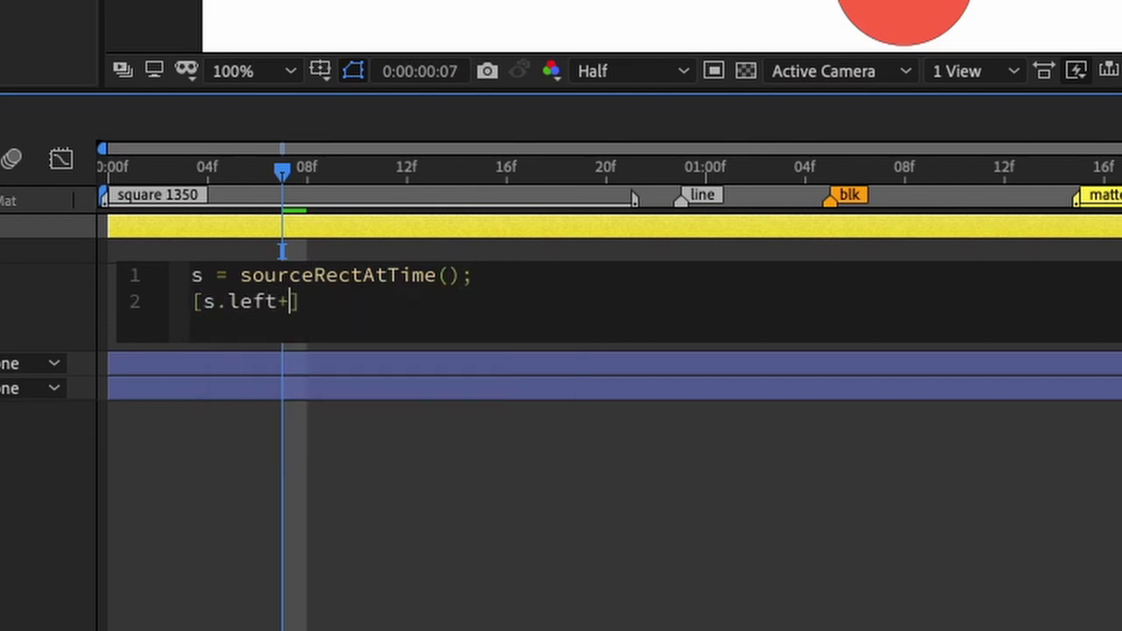
{"action": "type", "text": "width/2"}
{"action": "type", "text": ", s."}
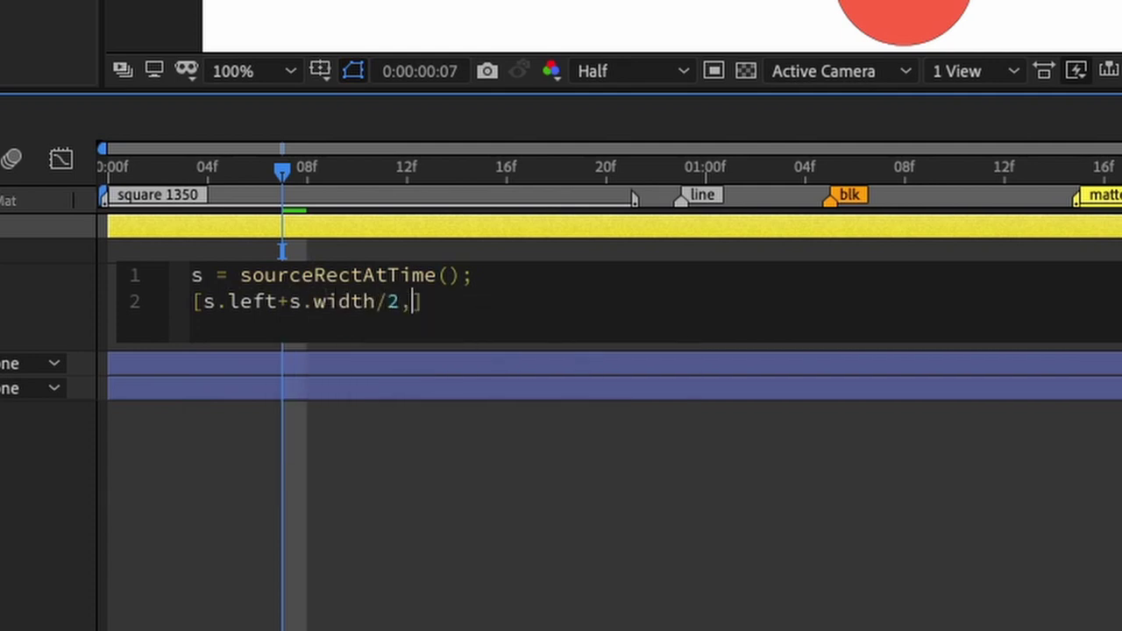
{"action": "type", "text": "top,"}
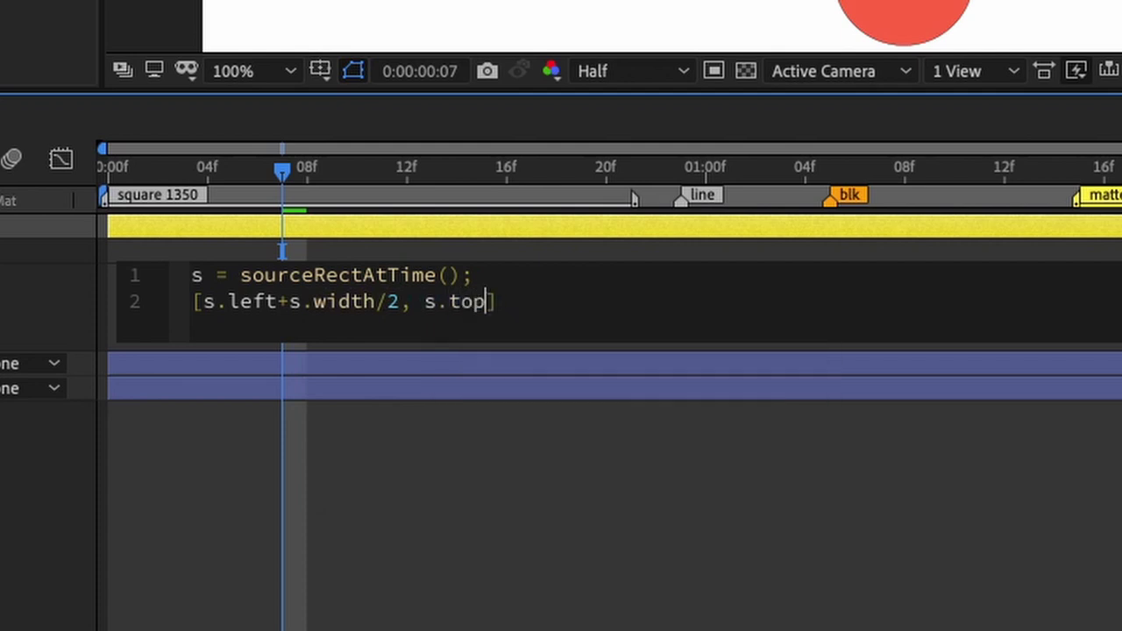
{"action": "key", "text": "BackSpace"}
{"action": "type", "text": "+s."}
{"action": "type", "text": "jhe"}
{"action": "key", "text": "BackSpace"}
{"action": "key", "text": "BackSpace"}
{"action": "key", "text": "BackSpace"}
{"action": "type", "text": "e"}
{"action": "key", "text": "BackSpace"}
{"action": "type", "text": "height/2"}
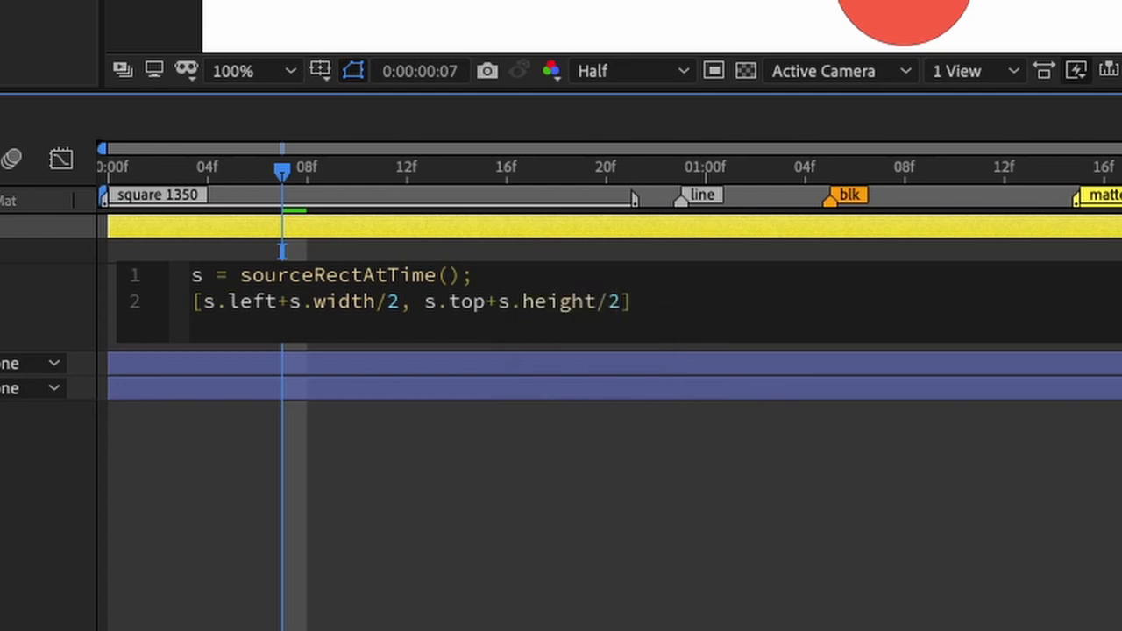
{"action": "left_click", "coordinate": [413, 618]}
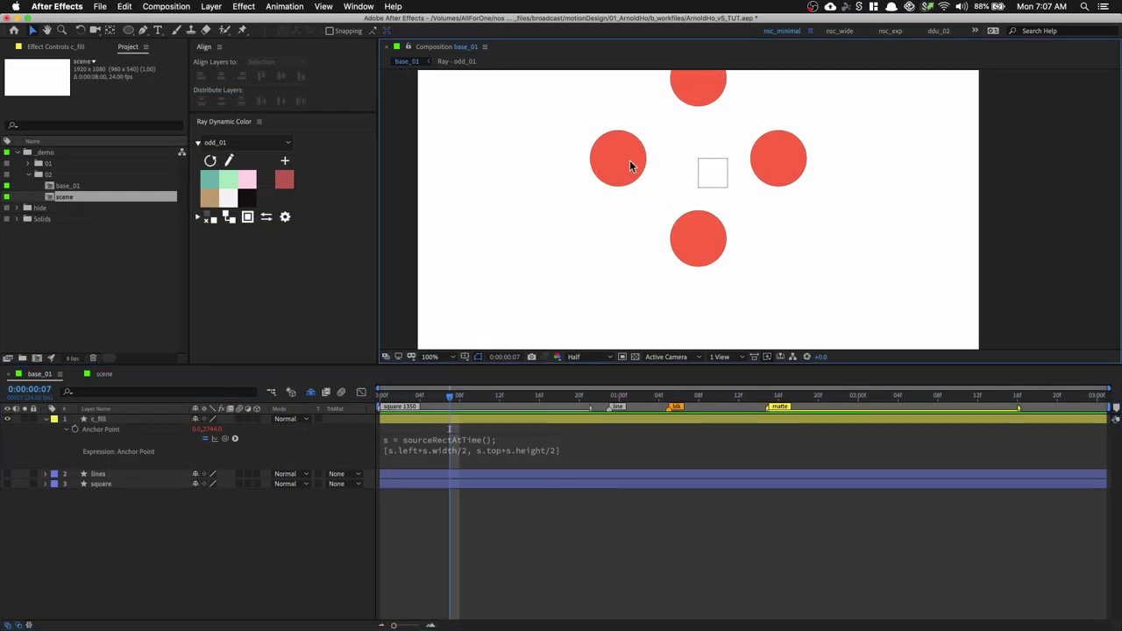
Reveal c_fill's modified properties and add a keyframe for the Repeater's Anchor Point at 0:00:00:07
{"action": "left_click", "coordinate": [155, 418]}
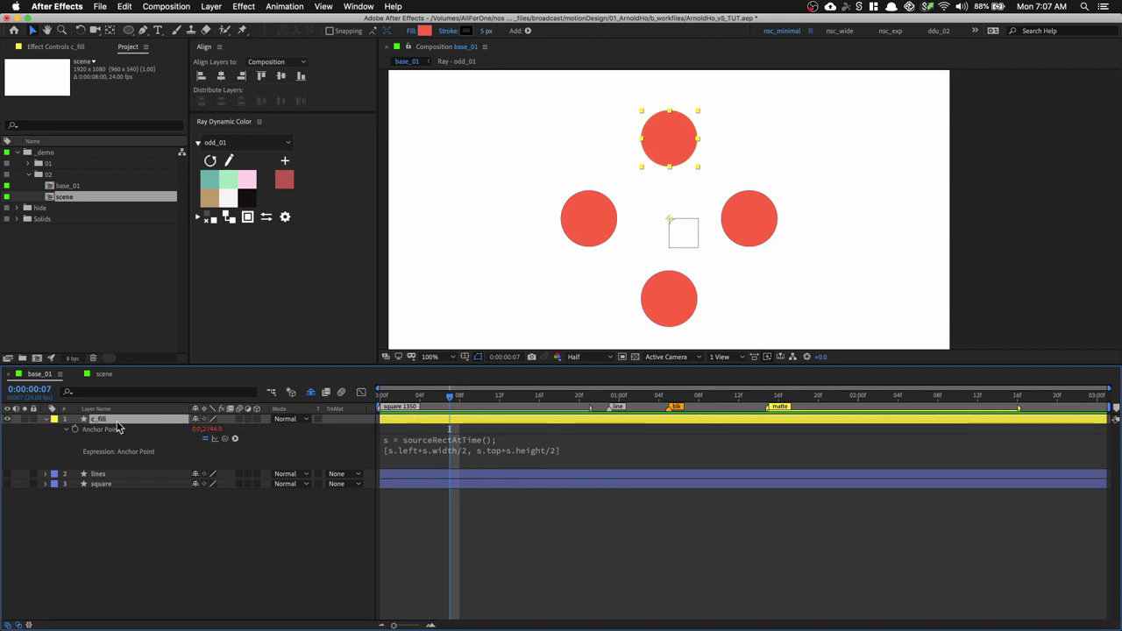
{"action": "key", "text": "u"}
{"action": "key", "text": "u"}
{"action": "key", "text": "u"}
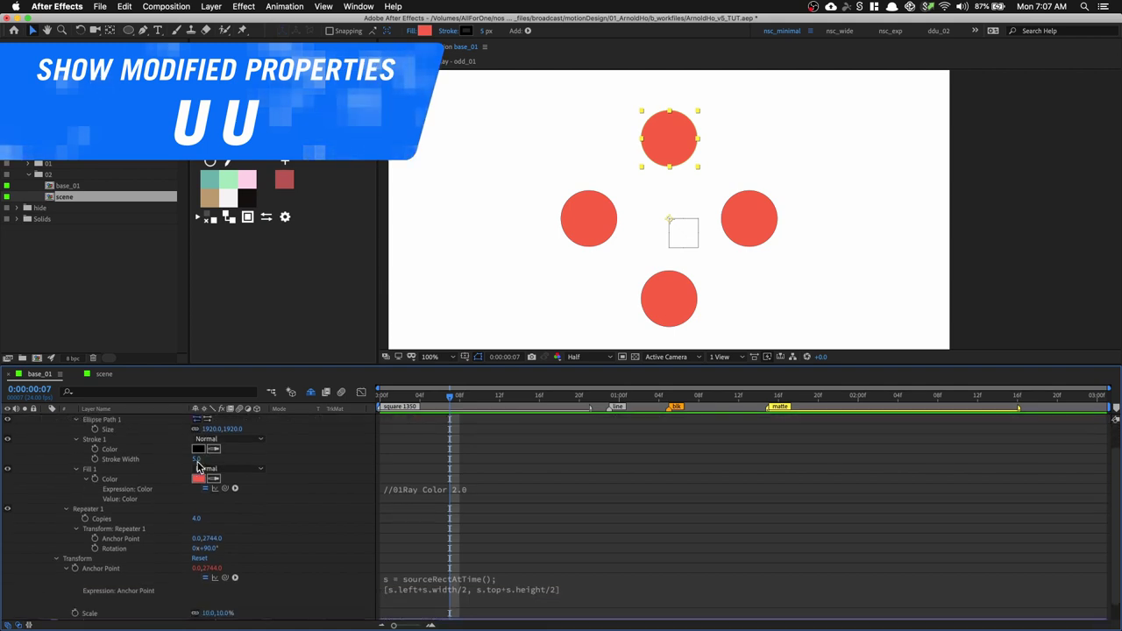
{"action": "left_click", "coordinate": [120, 541]}
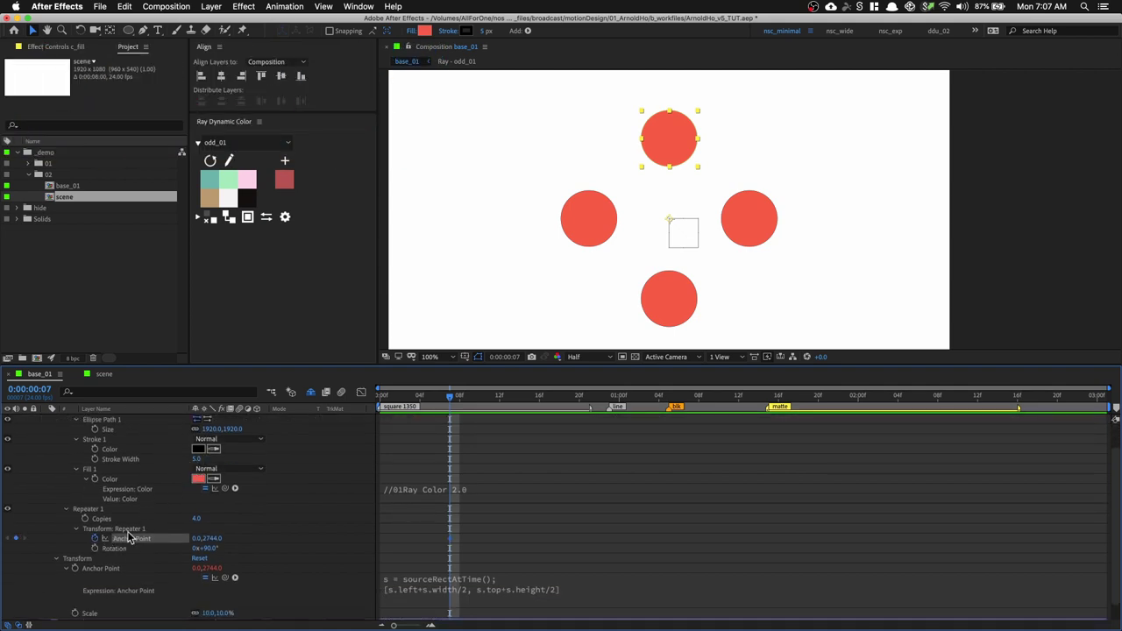
{"action": "scroll", "coordinate": [103, 535], "scroll_direction": "down", "scroll_amount": 1}
{"action": "left_click", "coordinate": [94, 528]}
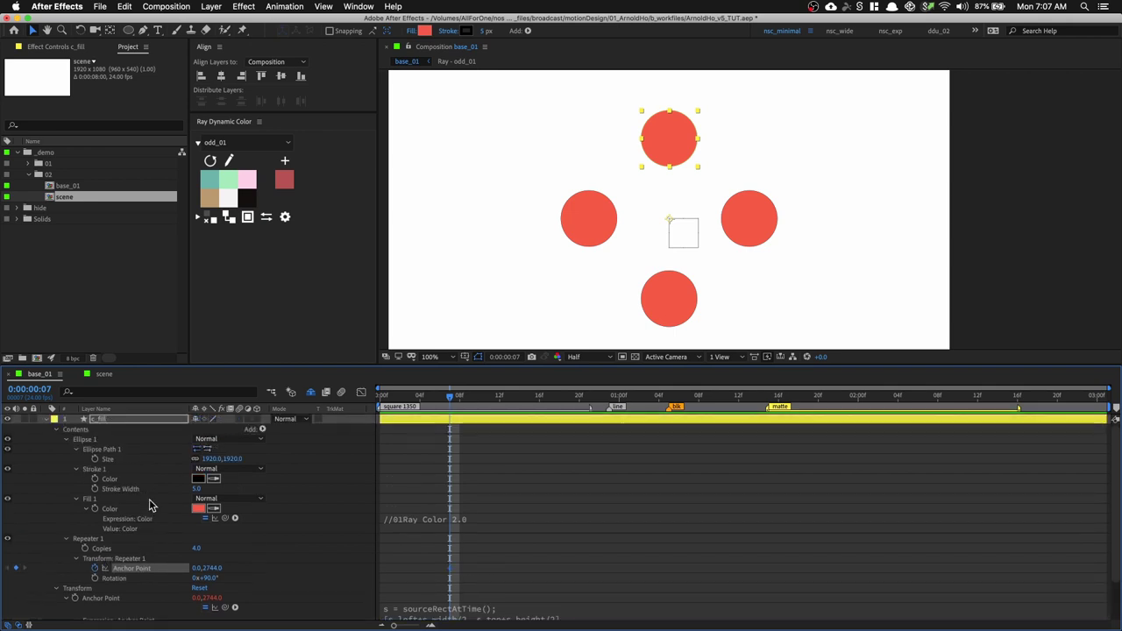
Set the c_fill layer's scale to 100%
{"action": "key", "text": "s"}
{"action": "left_click", "coordinate": [209, 429]}
{"action": "type", "text": "1.0,1.0"}
{"action": "key", "text": "Return"}
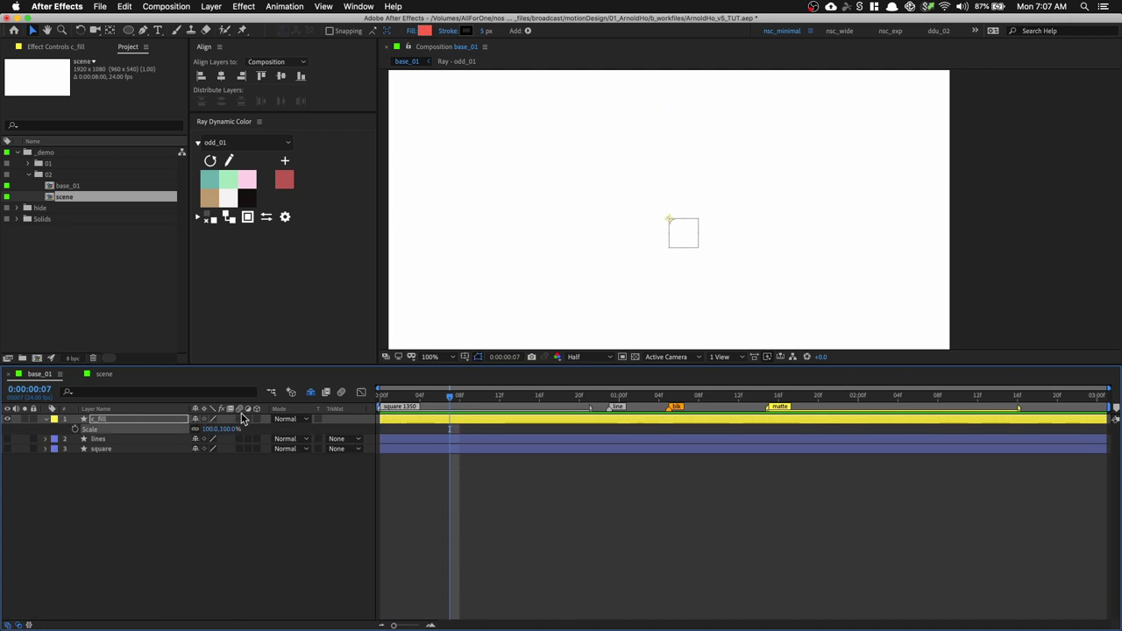
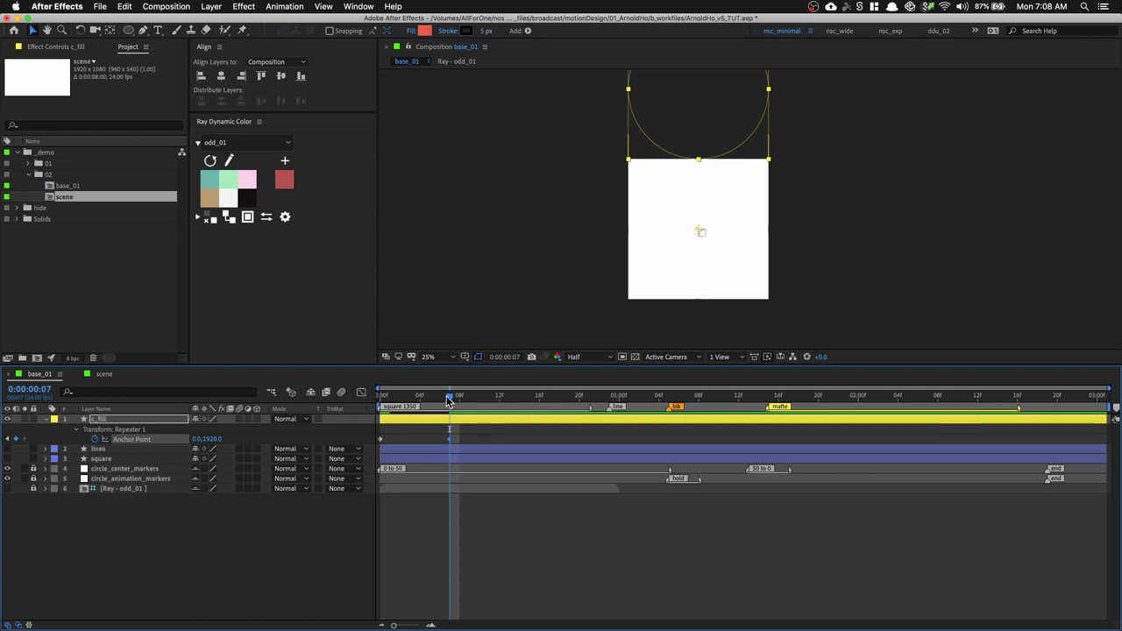
Move the Repeater's second Anchor Point keyframe, valued 0,1920, from frame 7 to 0:00:01:01
{"action": "left_click_drag", "start_coordinate": [448, 401], "coordinate": [622, 436]}
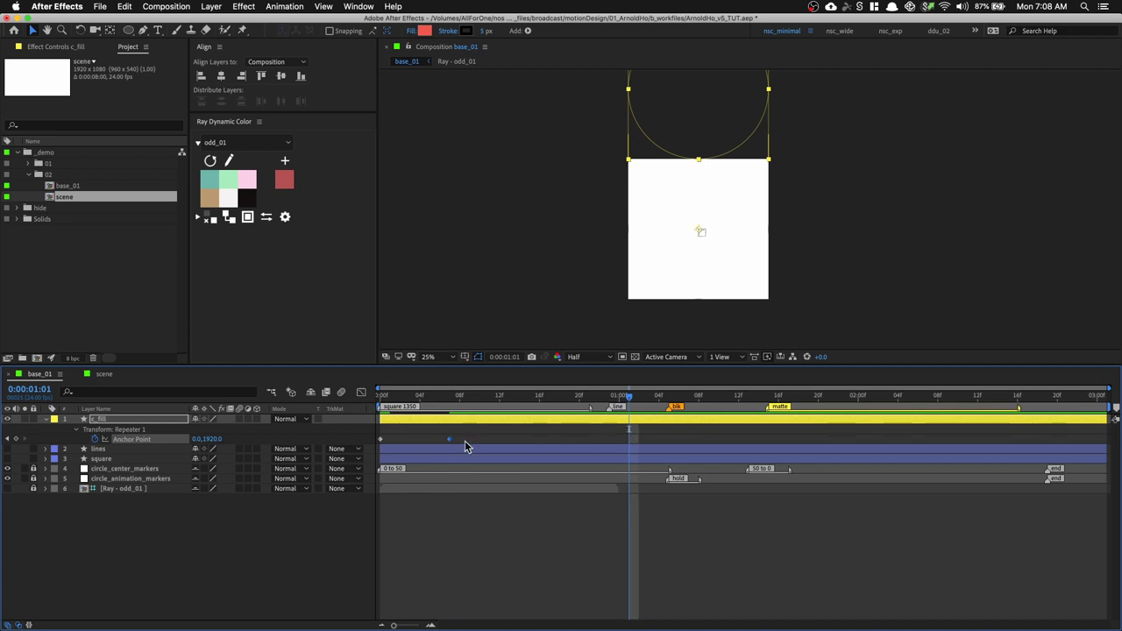
{"action": "left_click_drag", "start_coordinate": [471, 445], "coordinate": [552, 449]}
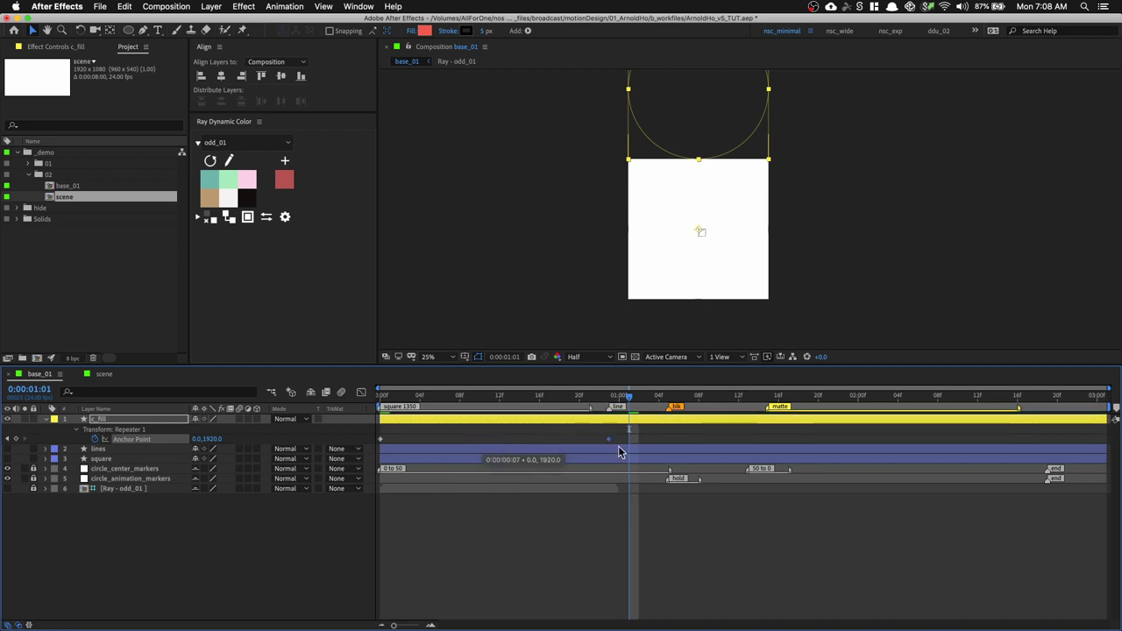
{"action": "left_click_drag", "start_coordinate": [633, 451], "coordinate": [631, 451]}
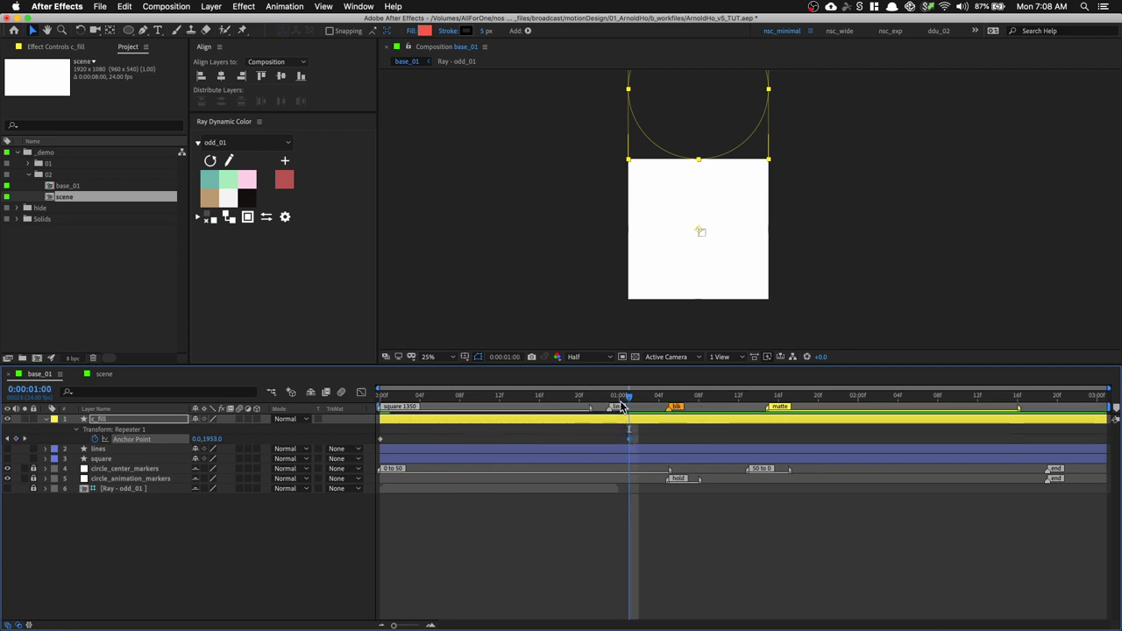
{"action": "left_click", "coordinate": [297, 533]}
{"action": "left_click_drag", "start_coordinate": [207, 438], "coordinate": [236, 446]}
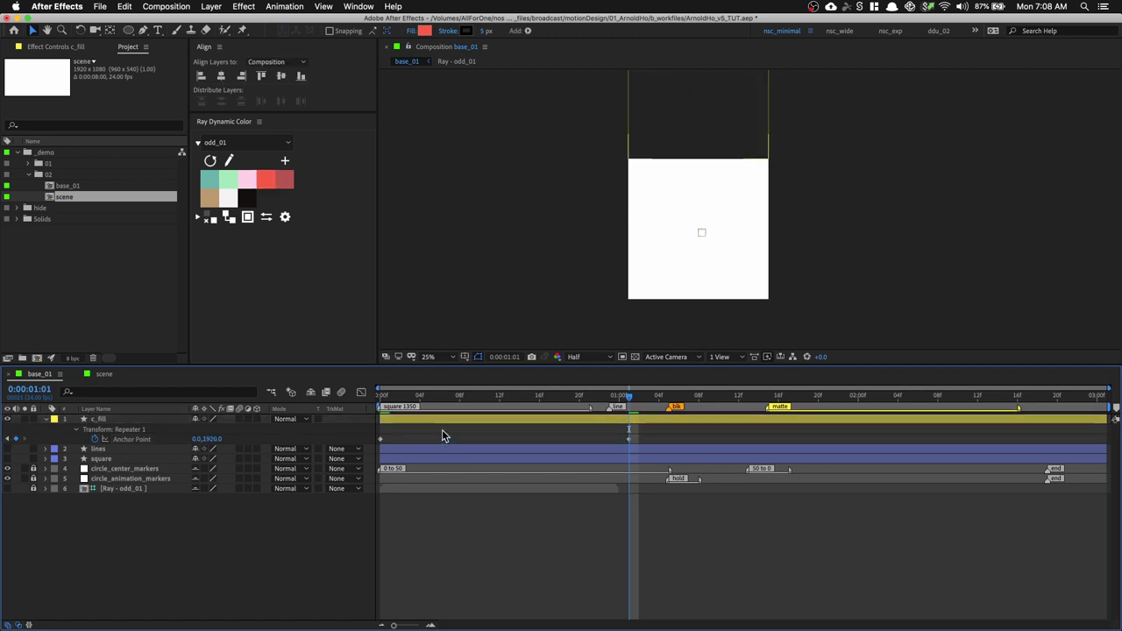
Set the c_fill Repeater's Anchor Point to 0,1920 at 0:00:00:00
{"action": "left_click_drag", "start_coordinate": [394, 401], "coordinate": [382, 399]}
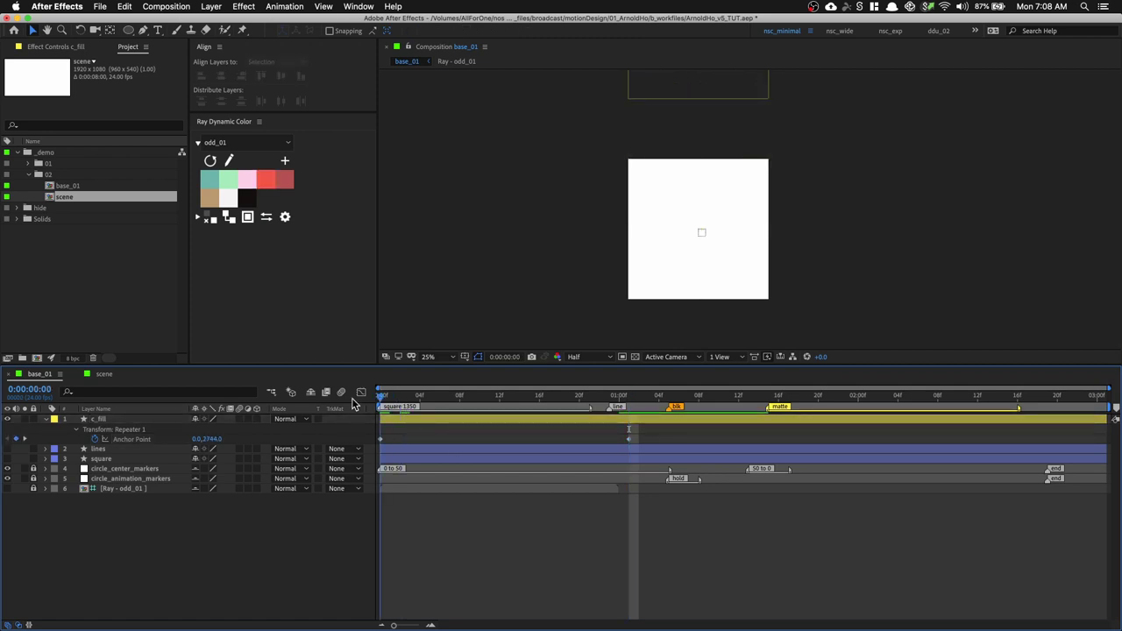
{"action": "left_click", "coordinate": [218, 438]}
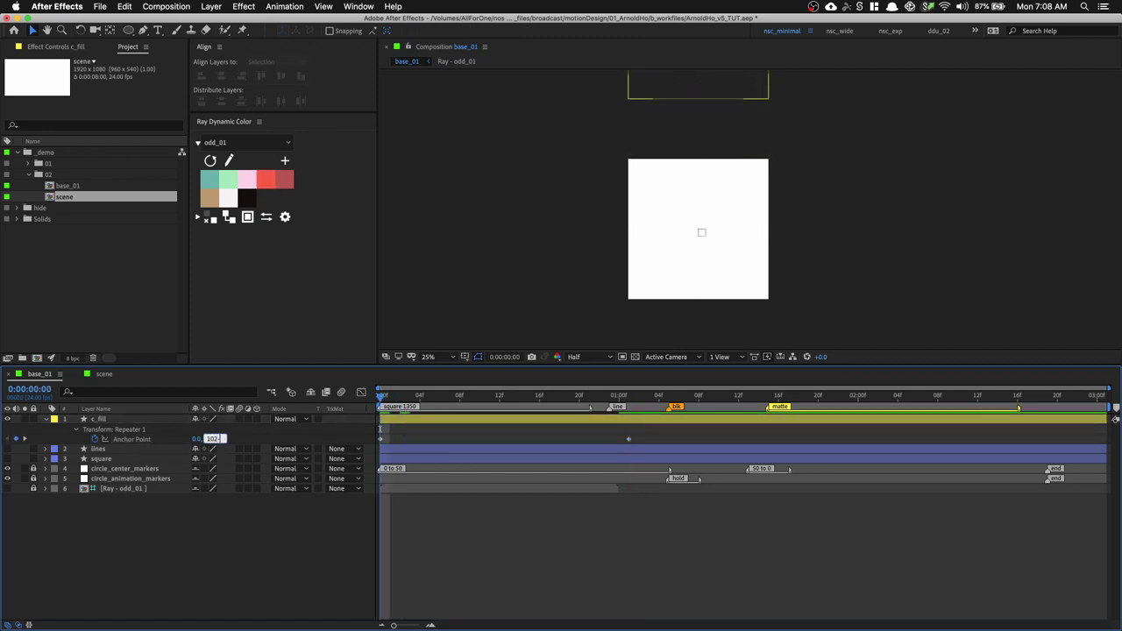
{"action": "key", "text": "Return"}
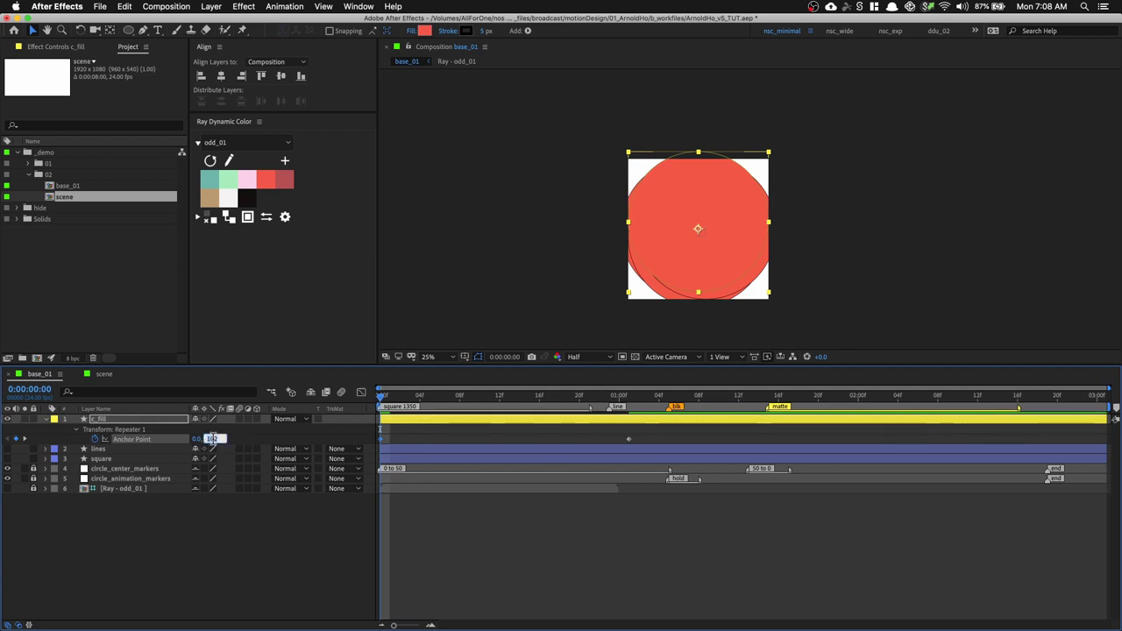
{"action": "key", "text": "Return"}
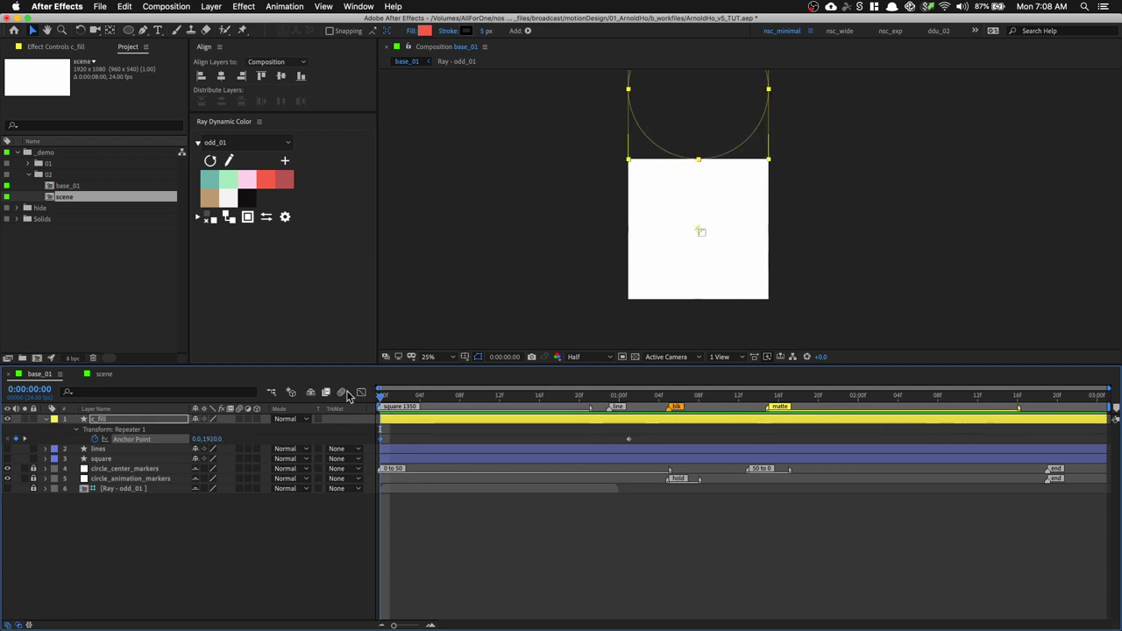
Set the c_fill Repeater's Anchor Point to 0,1350 on the keyframe at 0:00:01:01
{"action": "left_click_drag", "start_coordinate": [387, 399], "coordinate": [628, 429]}
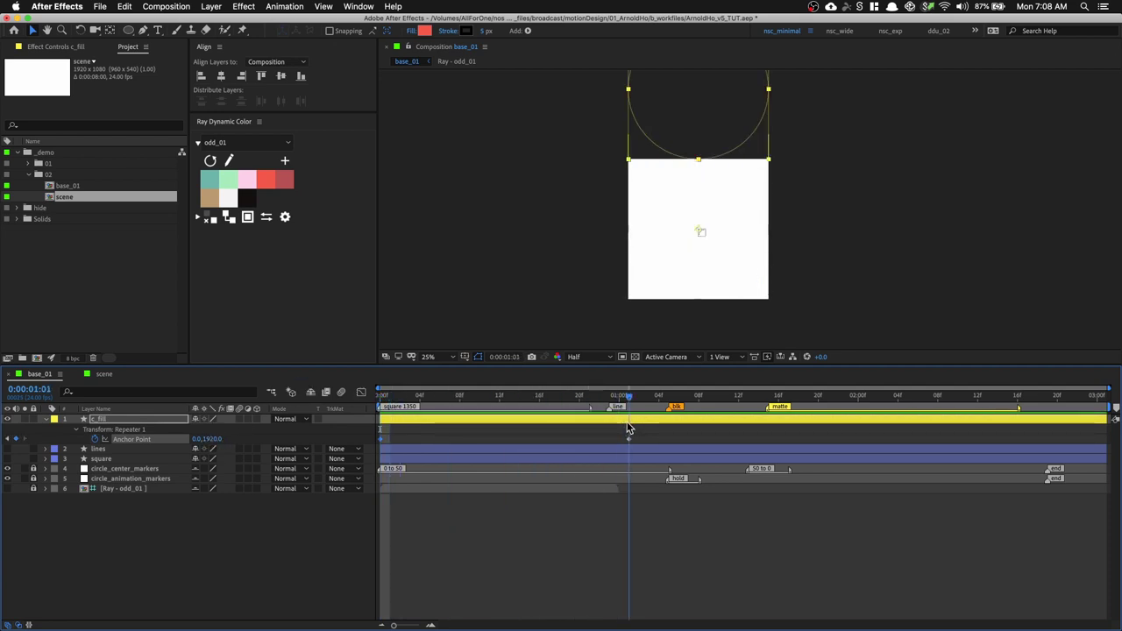
{"action": "left_click_drag", "start_coordinate": [211, 438], "coordinate": [35, 432]}
{"action": "left_click", "coordinate": [211, 439]}
{"action": "type", "text": "13"}
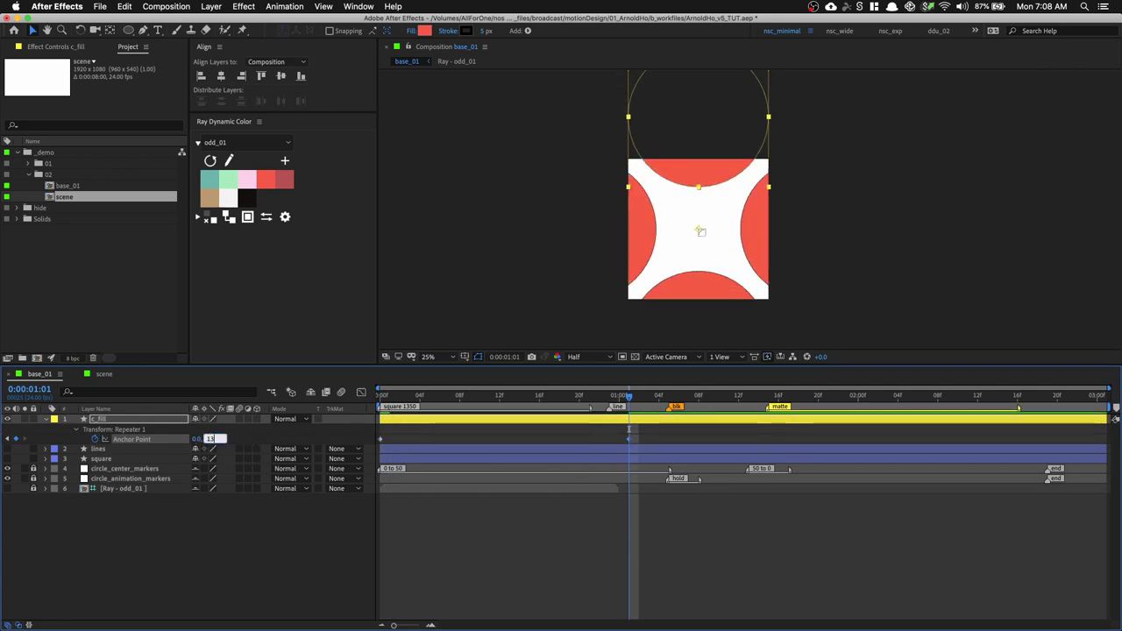
{"action": "type", "text": "50"}
{"action": "key", "text": "Return"}
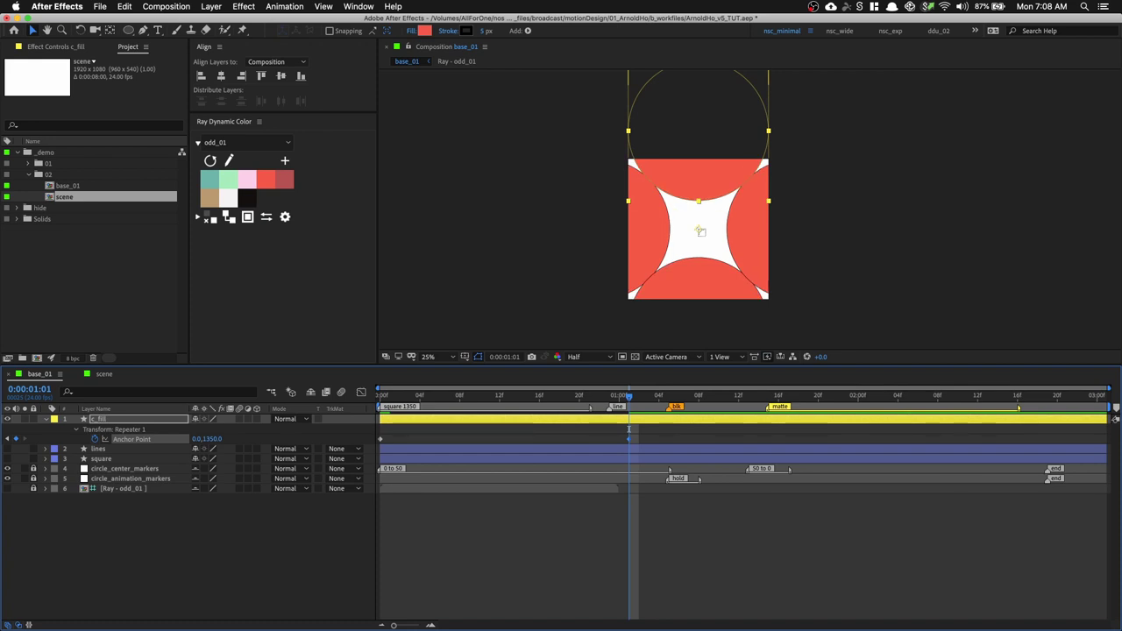
Fine-tune the Anchor Point keyframe at 0:00:01:01 to 0,1360 so the neighbouring circles just touch
{"action": "scroll", "coordinate": [555, 171], "scroll_direction": "up", "scroll_amount": 4}
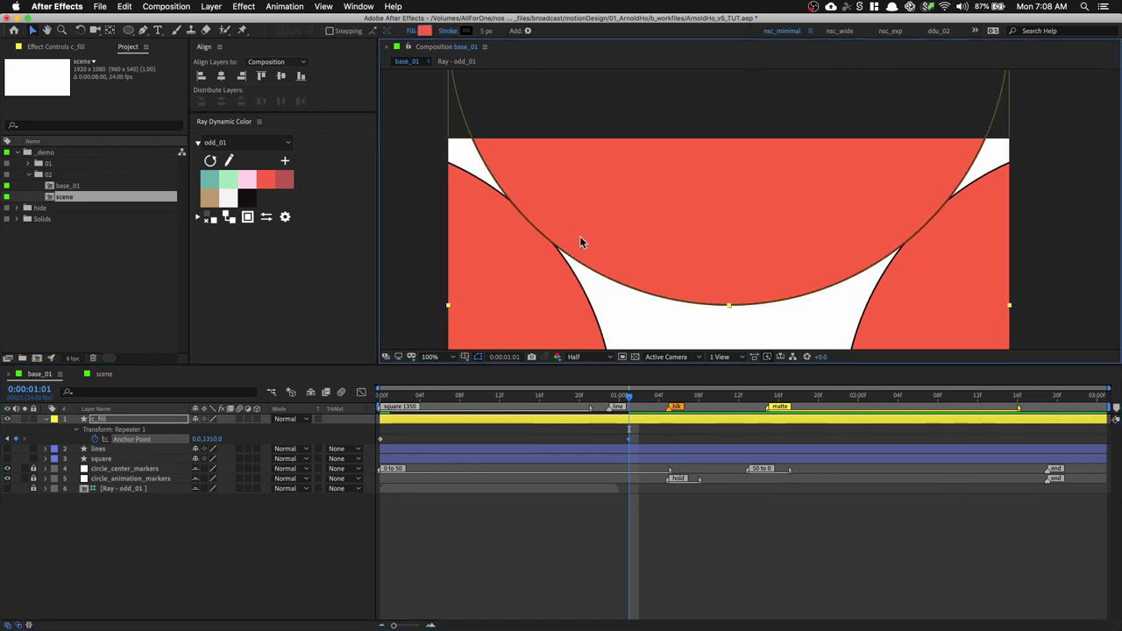
{"action": "left_click", "coordinate": [214, 439]}
{"action": "key", "text": "Down"}
{"action": "key", "text": "Down"}
{"action": "key", "text": "Down"}
{"action": "key", "text": "Down"}
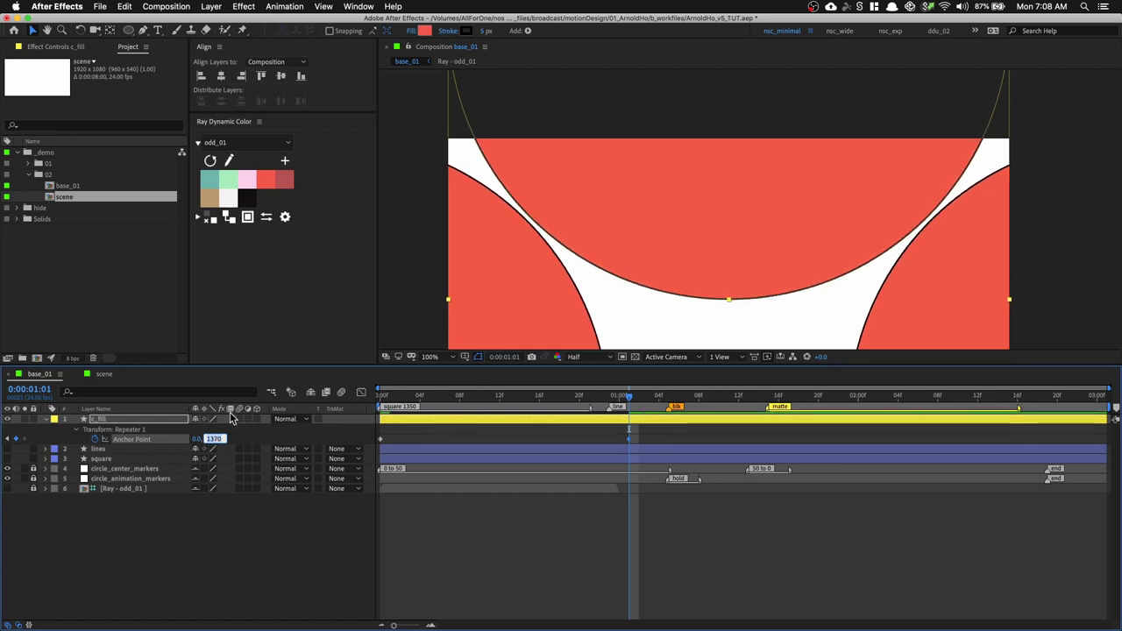
{"action": "key", "text": "Down"}
{"action": "key", "text": "Down"}
{"action": "key", "text": "Down"}
{"action": "key", "text": "Down"}
{"action": "key", "text": "Down"}
{"action": "key", "text": "Down"}
{"action": "key", "text": "Down"}
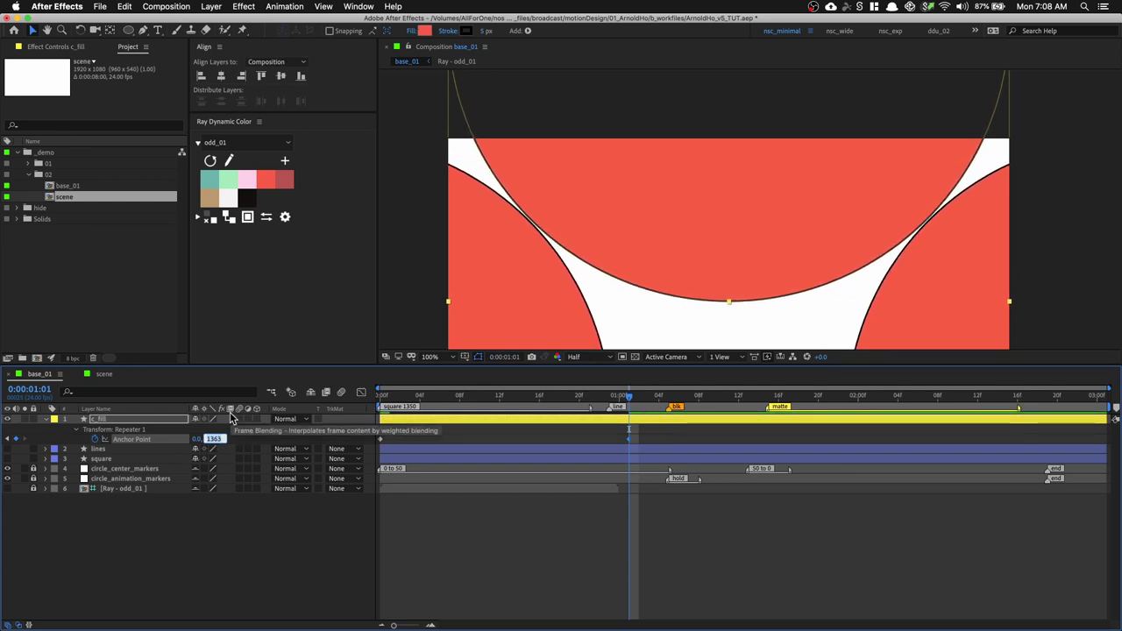
{"action": "key", "text": "Down"}
{"action": "key", "text": "Down"}
{"action": "key", "text": "Down"}
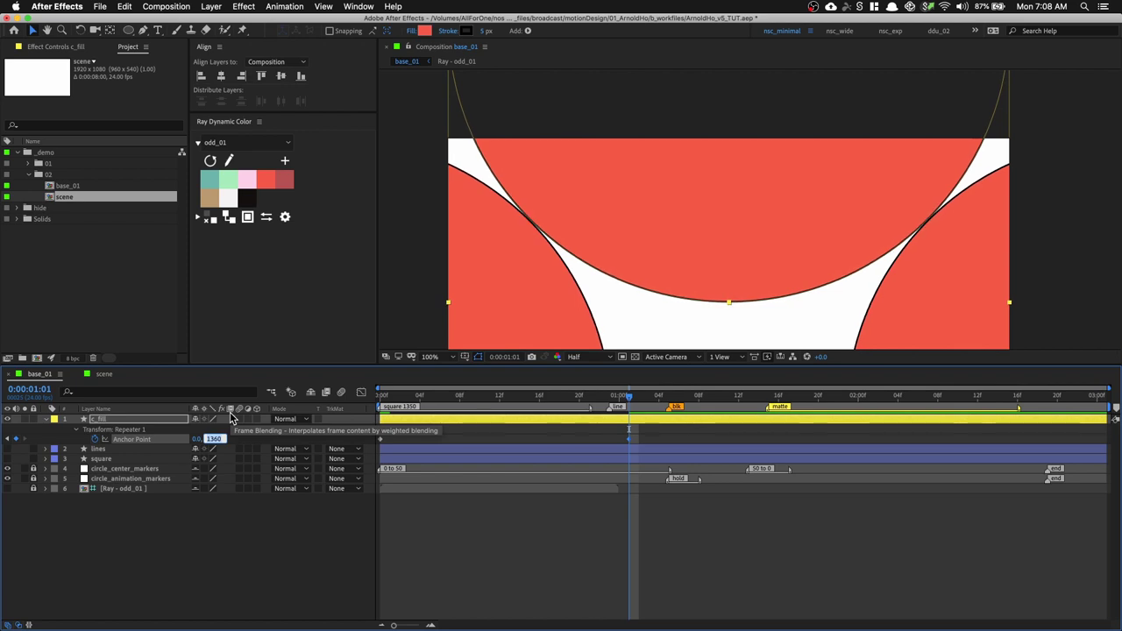
{"action": "left_click", "coordinate": [619, 554]}
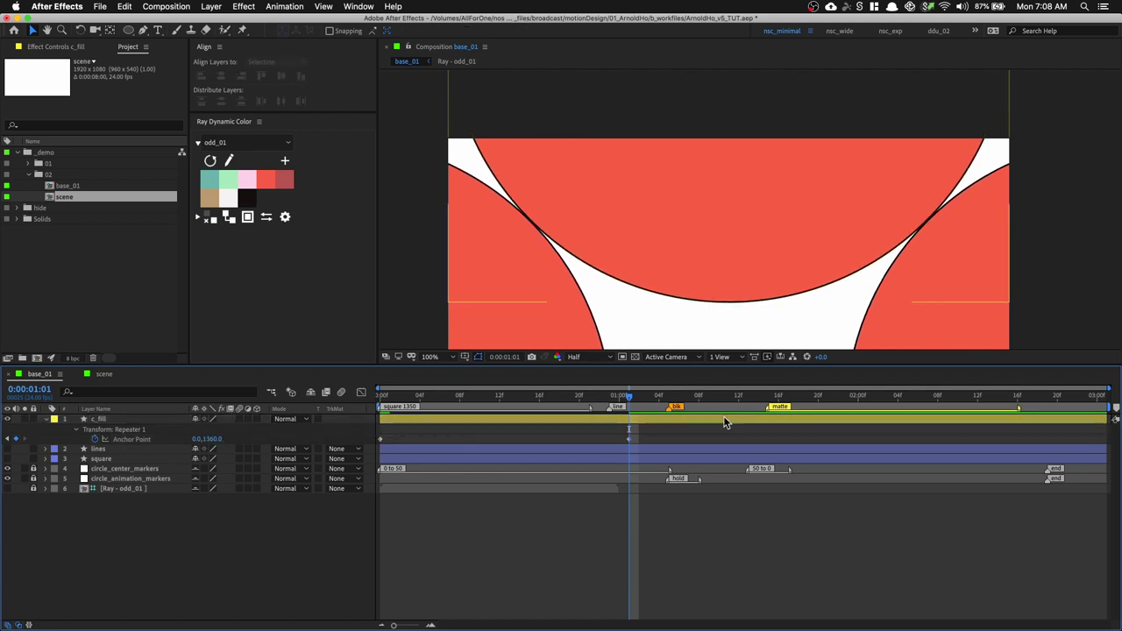
Move the 0,1360 Anchor Point keyframe to 0:00:01:05 and hold it with a matching keyframe at 0:00:01:08
{"action": "left_click", "coordinate": [628, 438]}
{"action": "left_click_drag", "start_coordinate": [629, 438], "coordinate": [669, 439]}
{"action": "left_click", "coordinate": [670, 397]}
Keyframe the Repeater's Anchor Point at 0,-1920 at 0:00:02:19, then fit the composition in view and preview the circle motion
{"action": "left_click_drag", "start_coordinate": [670, 399], "coordinate": [1044, 401]}
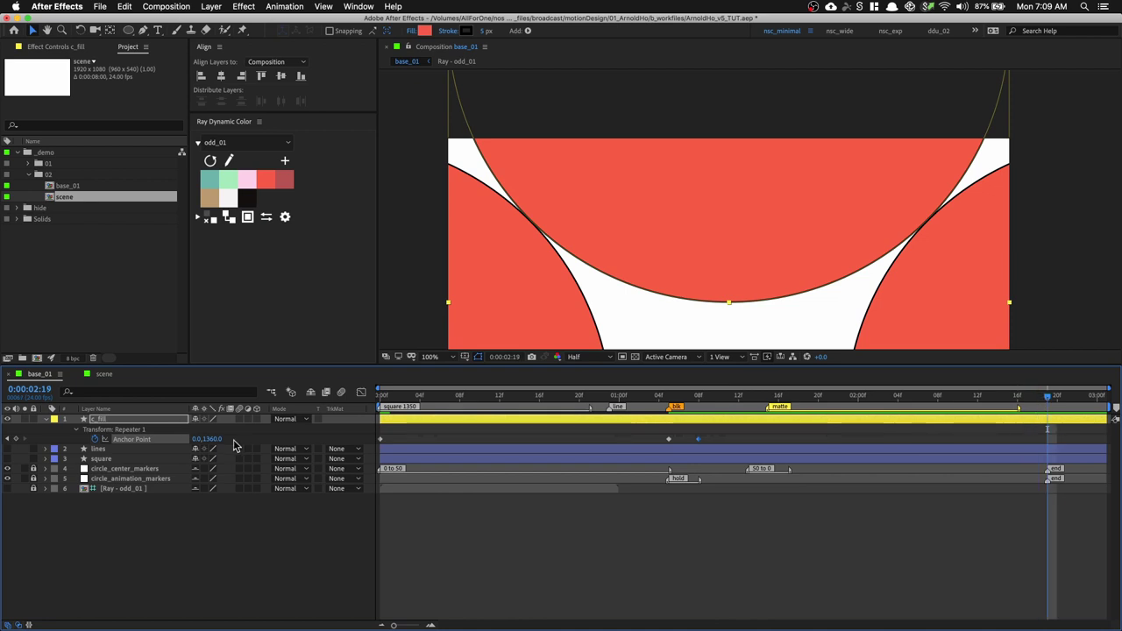
{"action": "left_click_drag", "start_coordinate": [213, 438], "coordinate": [209, 438]}
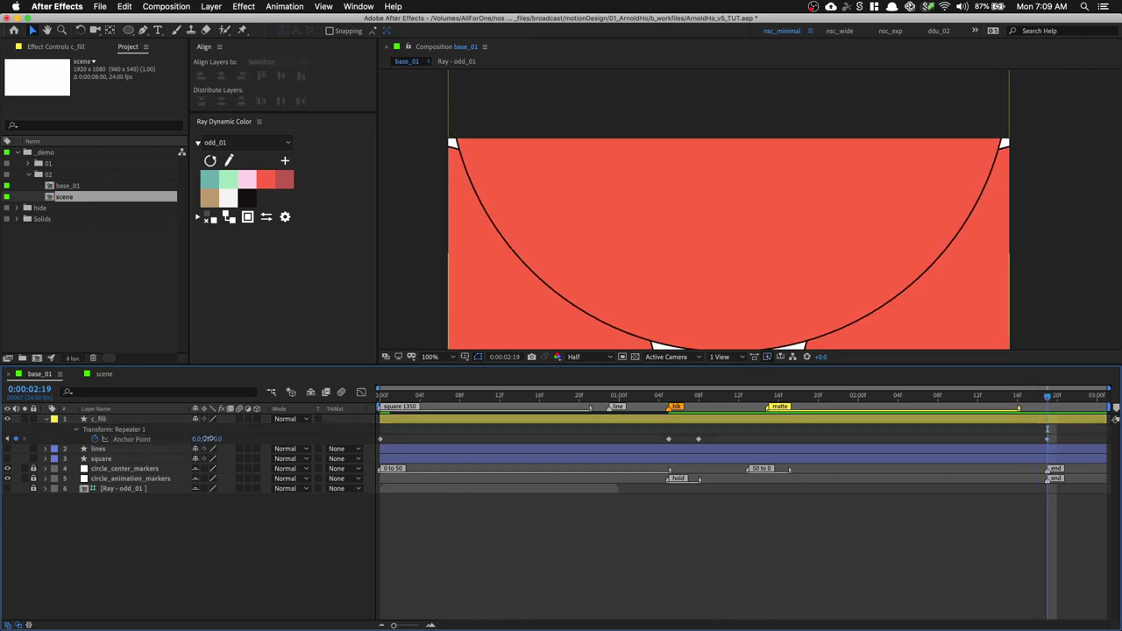
{"action": "left_click", "coordinate": [214, 439]}
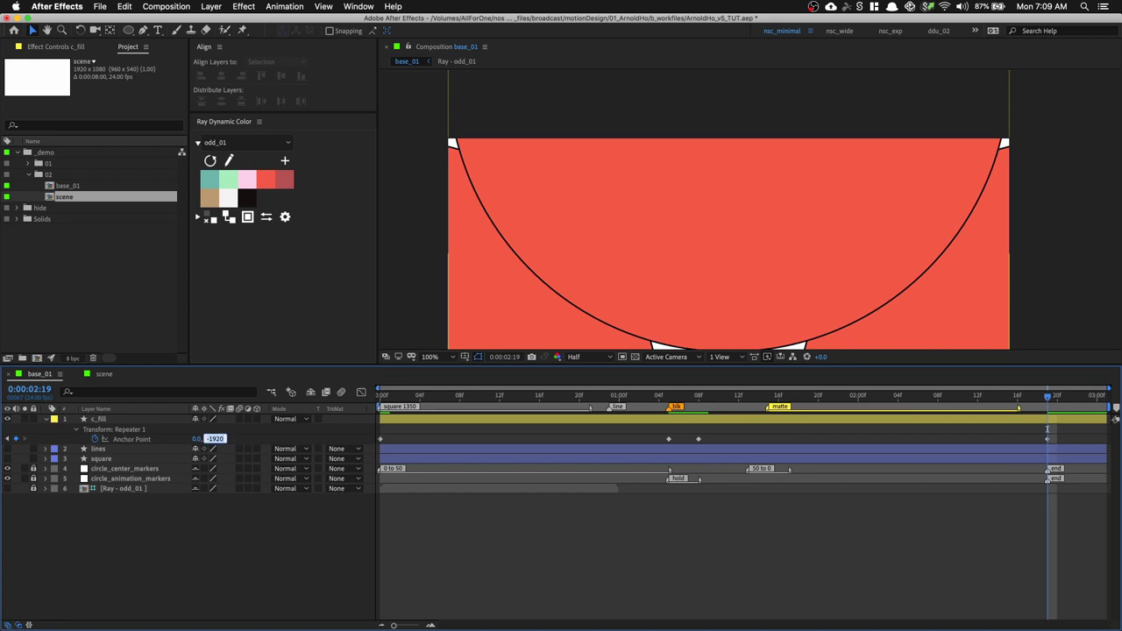
{"action": "key", "text": "Return"}
{"action": "key", "text": "shift+slash"}
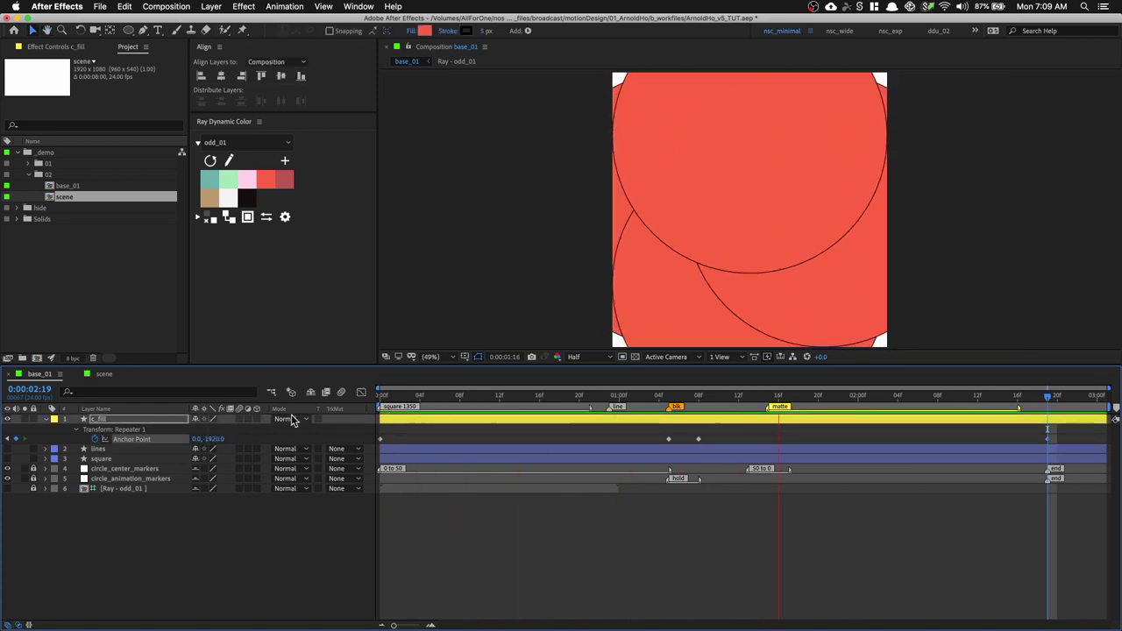
{"action": "mouse_move", "coordinate": [668, 399]}
{"action": "left_mouse_down"}
{"action": "mouse_move", "coordinate": [700, 403]}
{"action": "mouse_move", "coordinate": [669, 403]}
{"action": "left_mouse_up"}
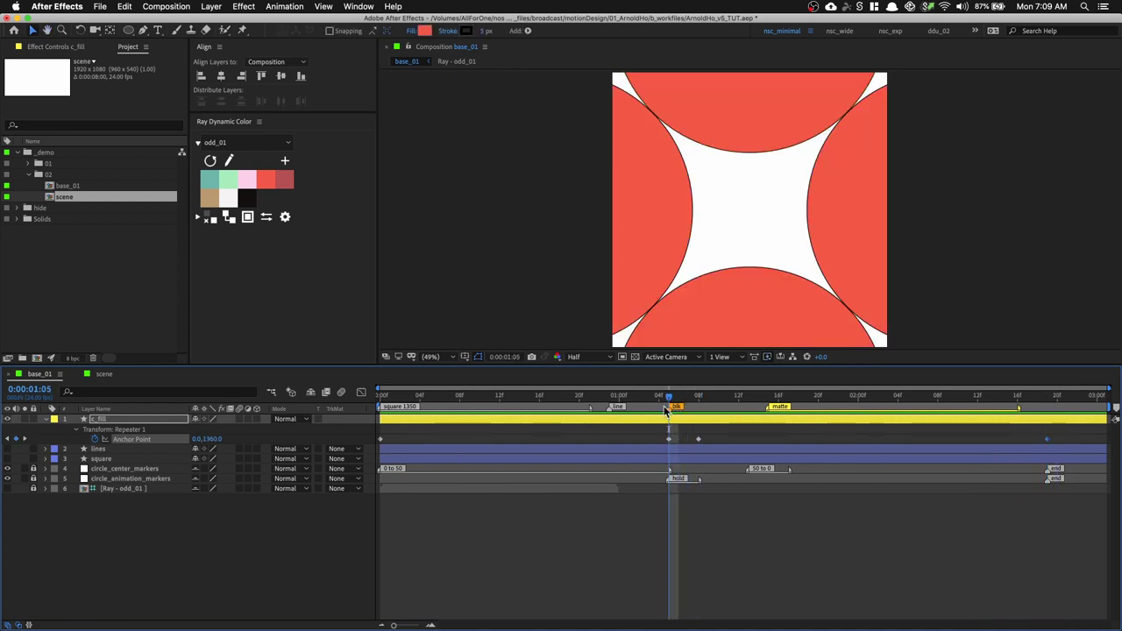
{"action": "key", "text": "space"}
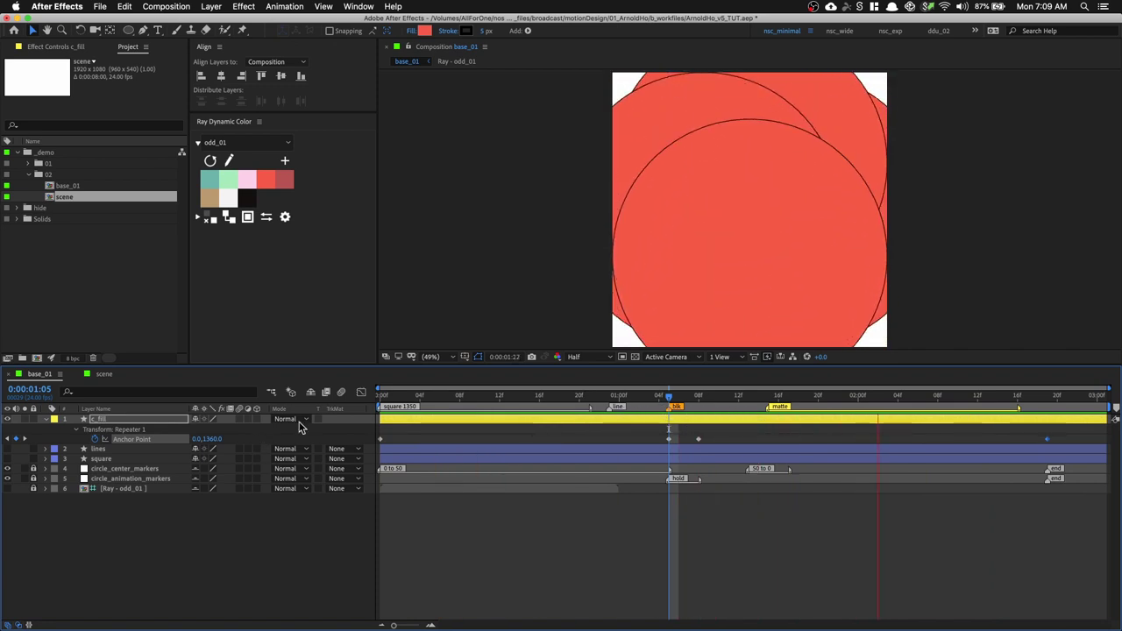
{"action": "key", "text": "space"}
{"action": "left_click_drag", "start_coordinate": [636, 406], "coordinate": [719, 402]}
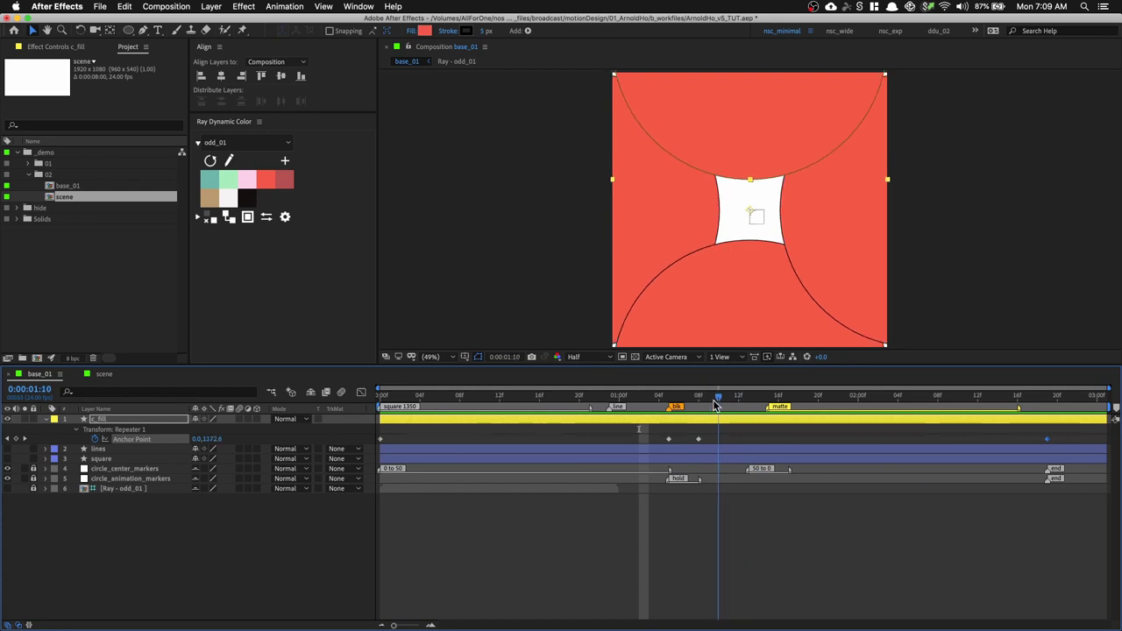
Duplicate the c_fill layer and rename the copy c_stroke
{"action": "left_click", "coordinate": [130, 418]}
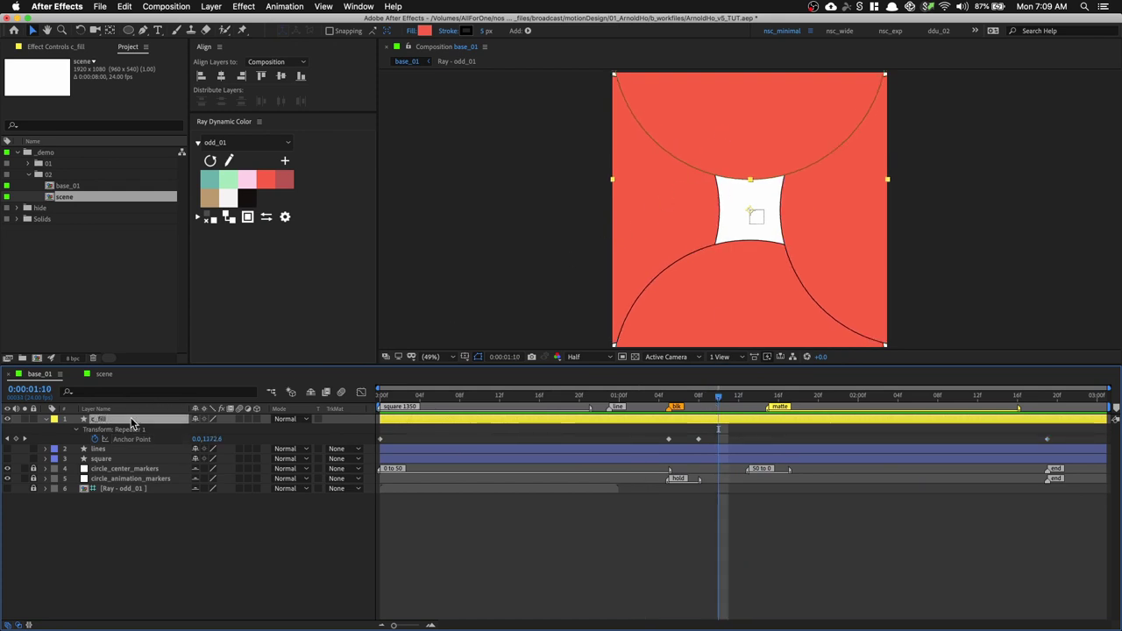
{"action": "left_click", "coordinate": [48, 420]}
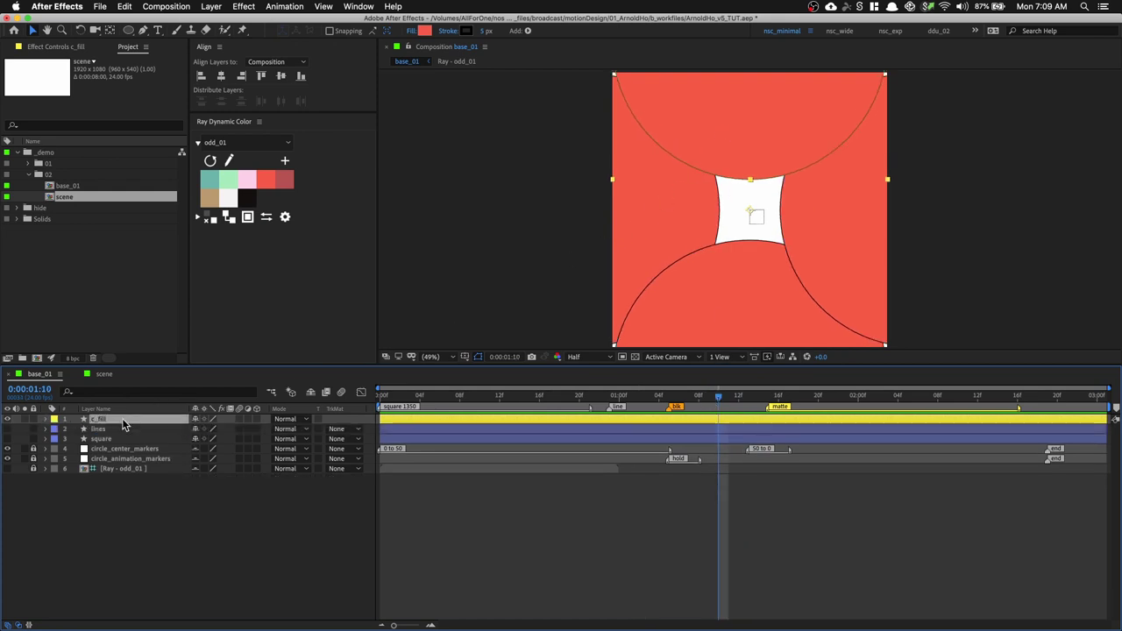
{"action": "key", "text": "ctrl+d"}
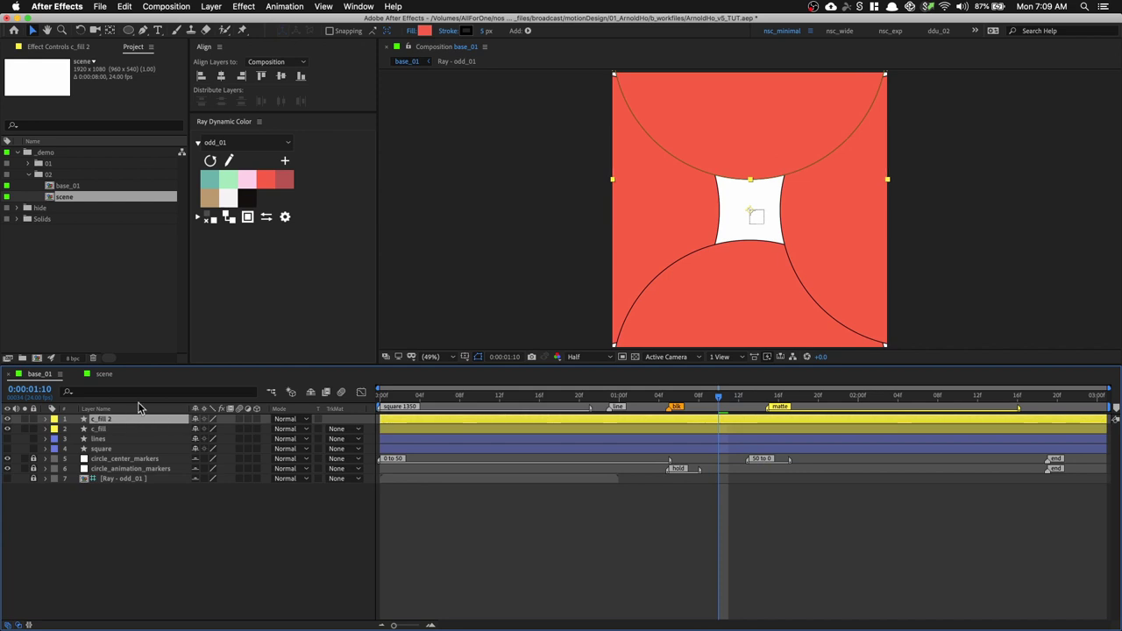
{"action": "key", "text": "Return"}
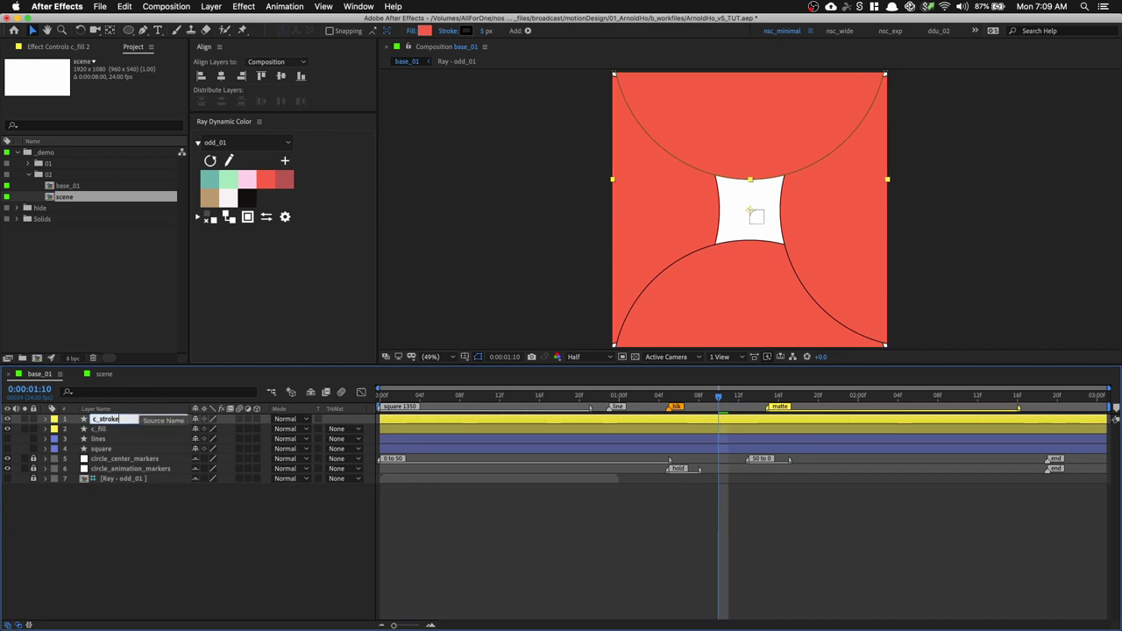
{"action": "key", "text": "Return"}
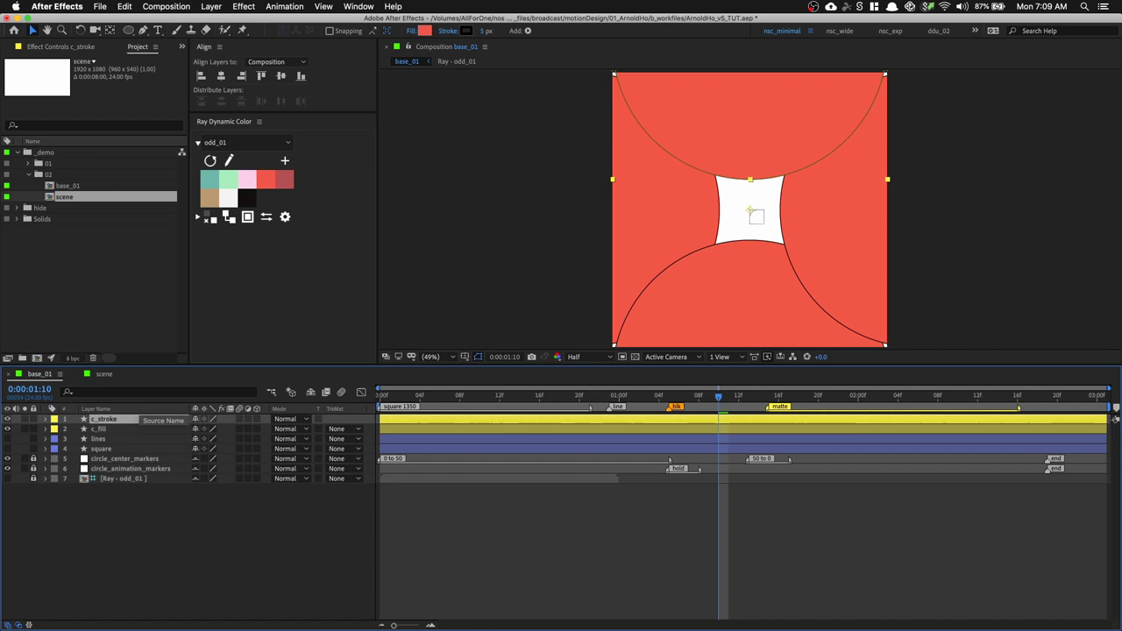
Set the fill of the c_stroke layer to None
{"action": "left_click", "coordinate": [410, 32]}
{"action": "left_click", "coordinate": [597, 283]}
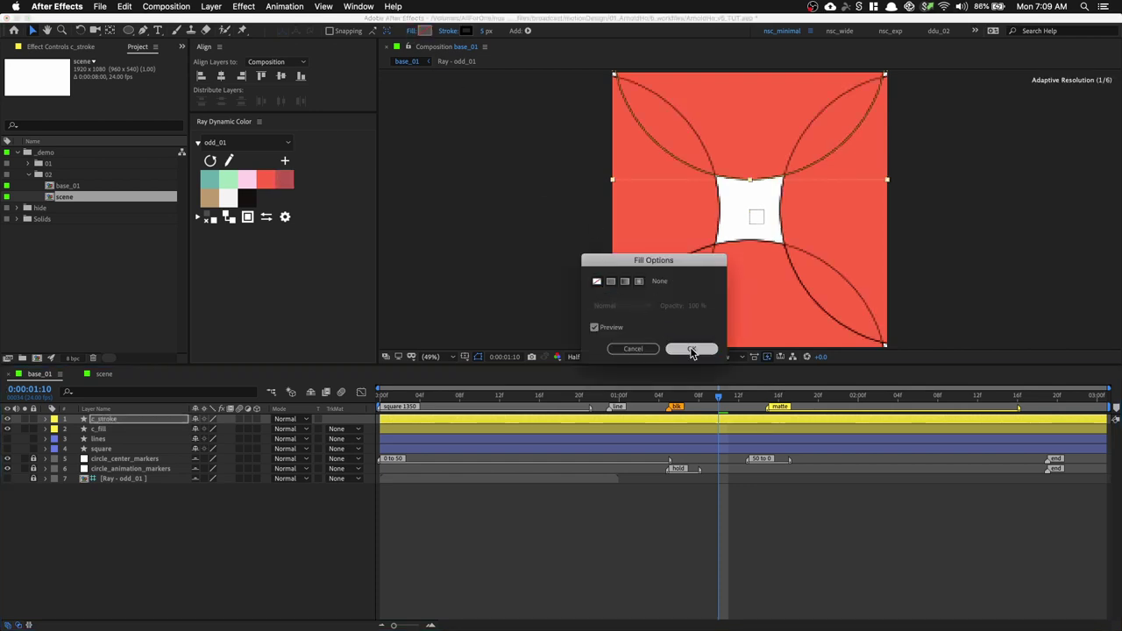
{"action": "left_click", "coordinate": [691, 349]}
Set the c_fill layer's stroke width to 0 px and preview the separated fill and stroke circles
{"action": "left_click", "coordinate": [115, 428]}
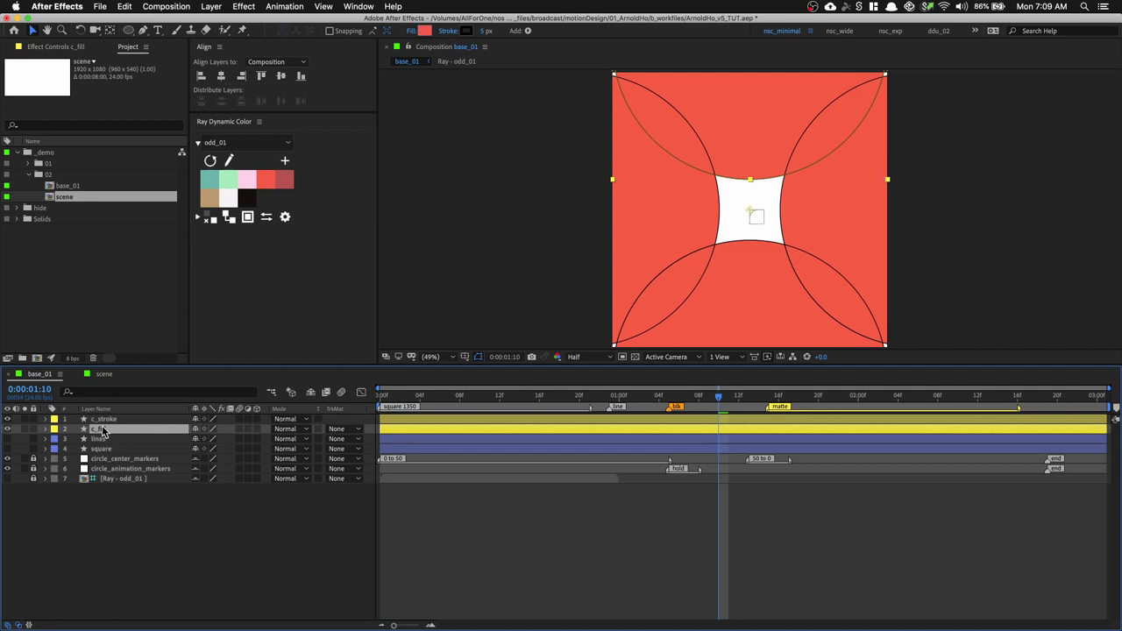
{"action": "left_click", "coordinate": [484, 32]}
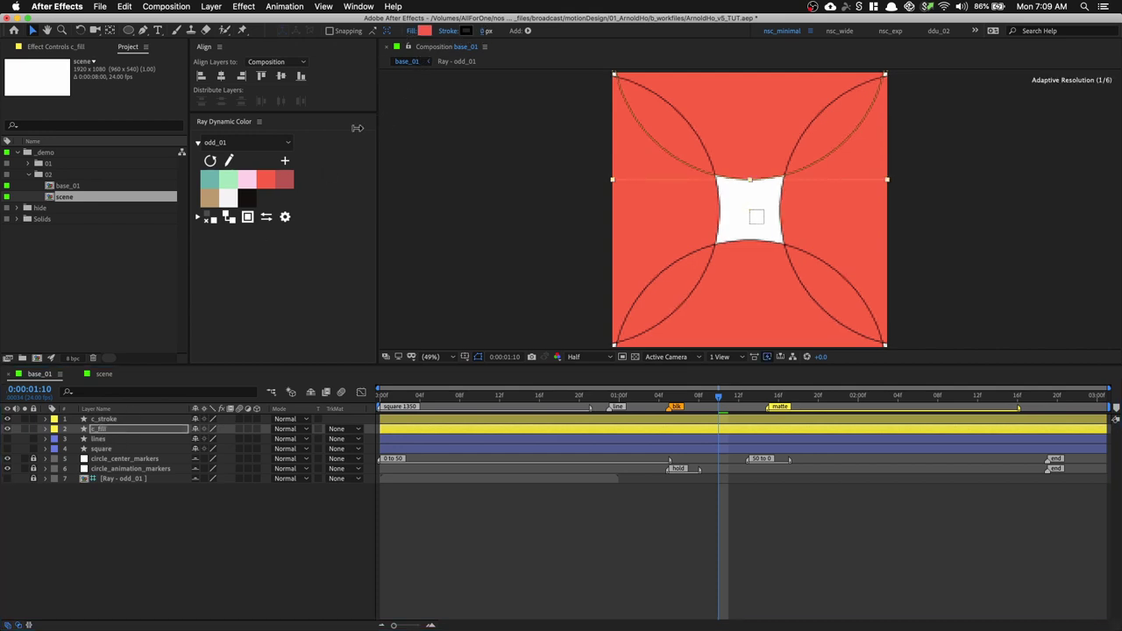
{"action": "left_click", "coordinate": [91, 433]}
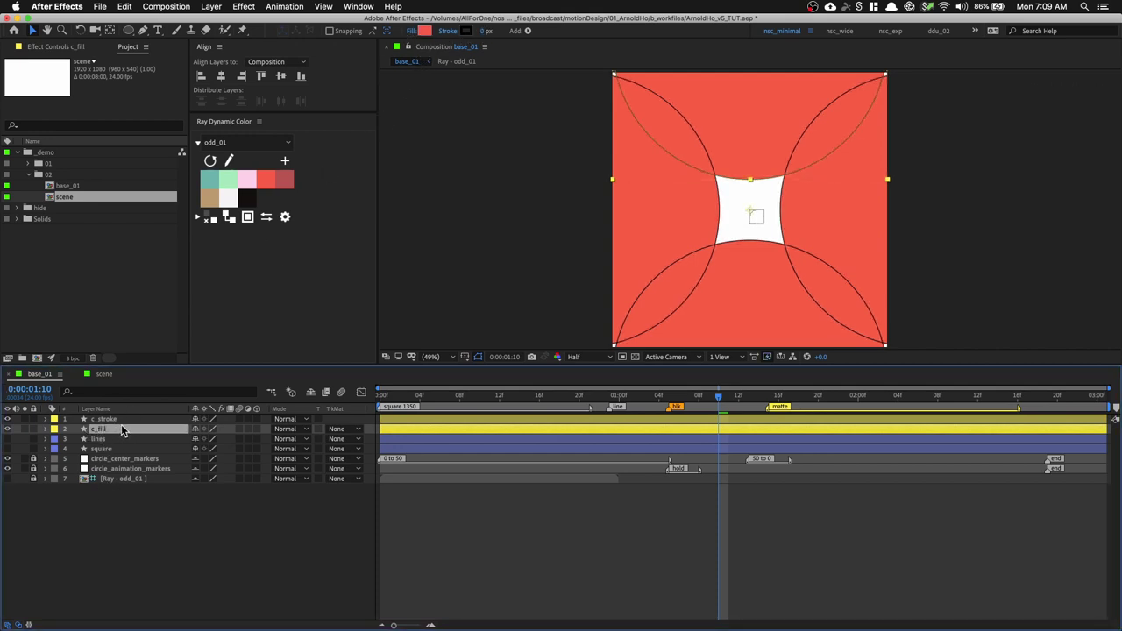
{"action": "left_click_drag", "start_coordinate": [714, 400], "coordinate": [530, 399]}
{"action": "key", "text": "space"}
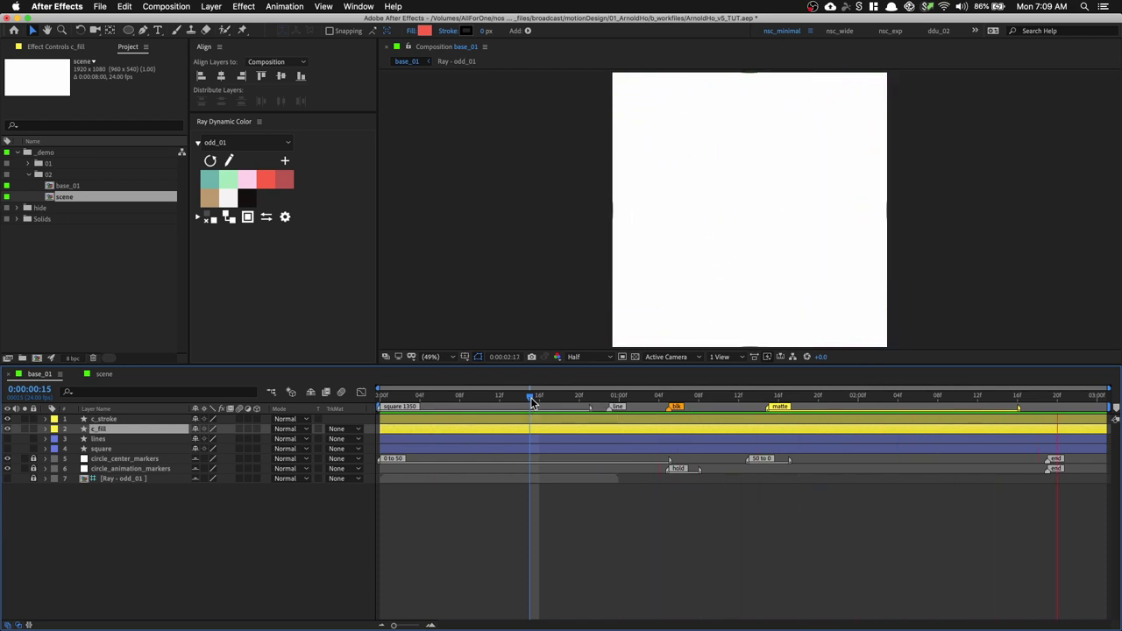
{"action": "key", "text": "space"}
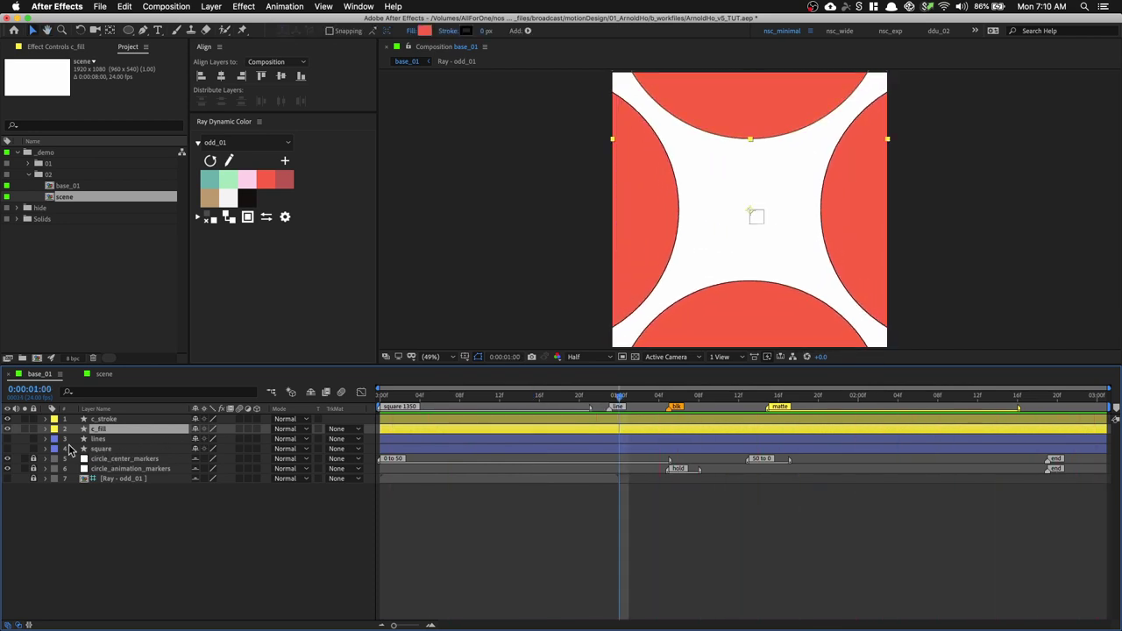
Make the lines and square layers visible and play back the combined animation
{"action": "left_click", "coordinate": [7, 448]}
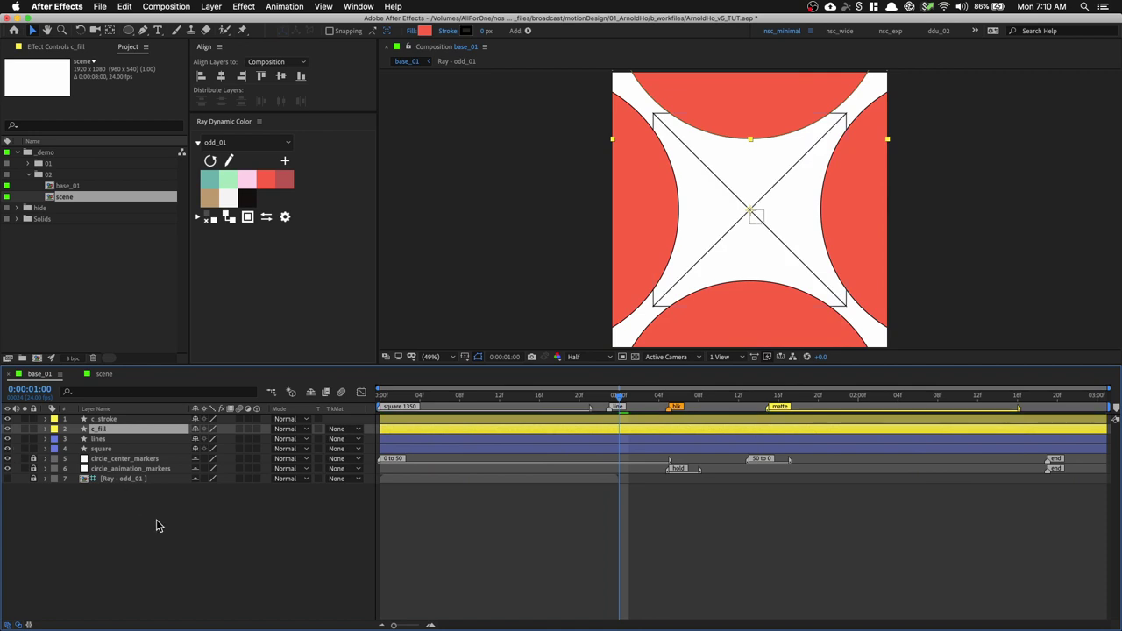
{"action": "left_click", "coordinate": [158, 524]}
{"action": "left_click", "coordinate": [124, 449]}
{"action": "left_click", "coordinate": [125, 419], "text": "shift"}
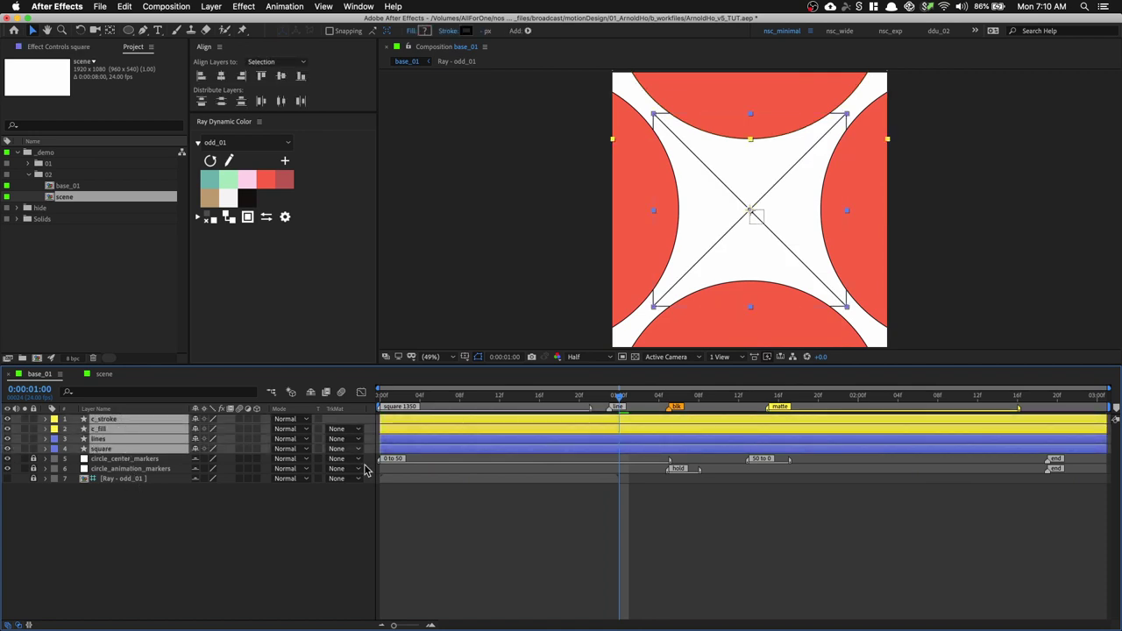
{"action": "key", "text": "space"}
{"action": "left_click", "coordinate": [237, 505]}
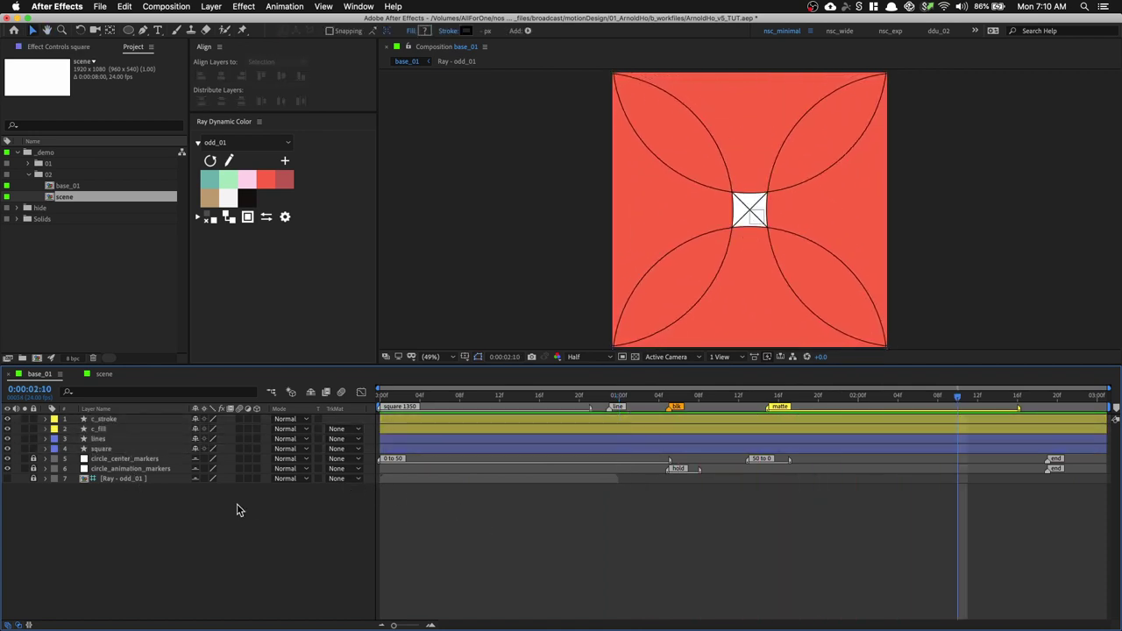
Create an ellipse filling the composition on a new shape layer and select that layer
{"action": "double_click", "coordinate": [129, 30]}
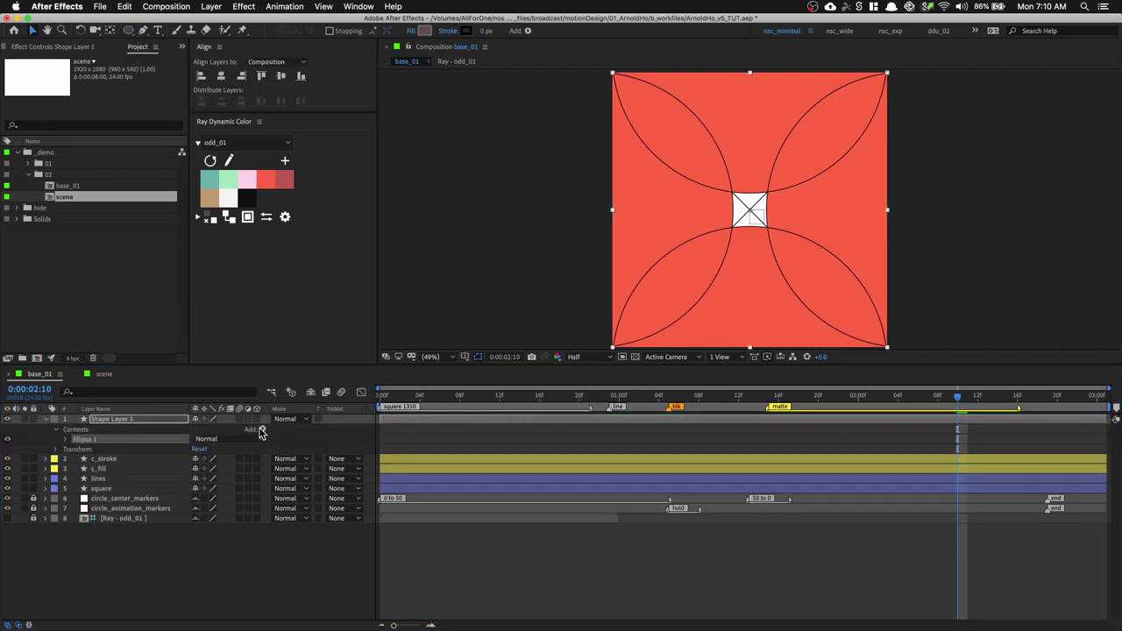
{"action": "left_click", "coordinate": [115, 421]}
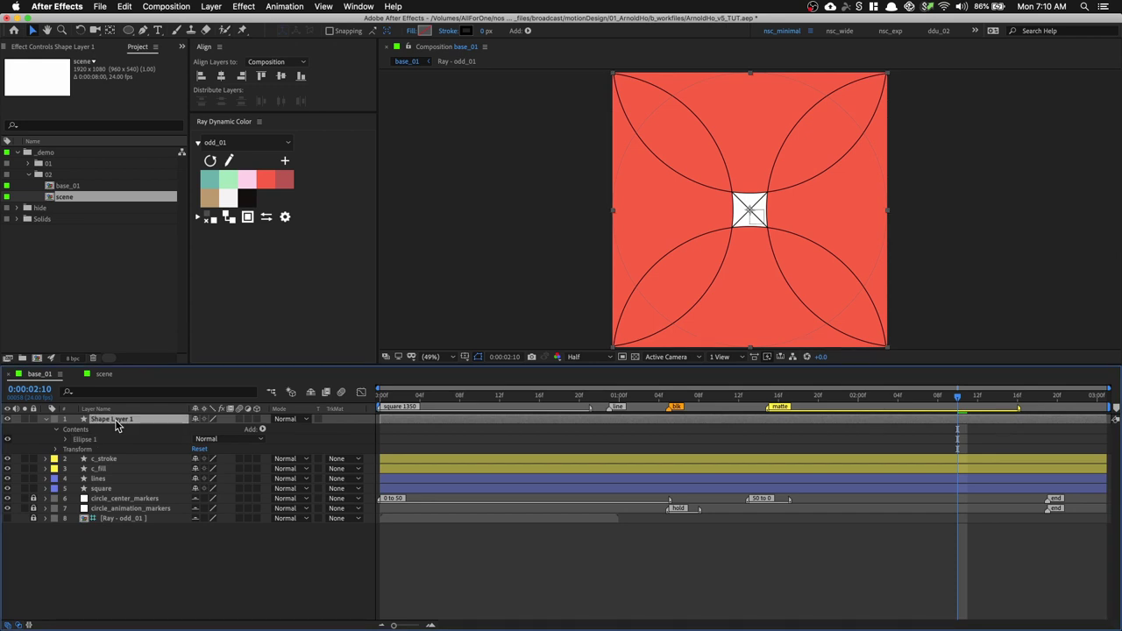
Fill the new ellipse with black and turn on Preserve Underlying Transparency for Shape Layer 1
{"action": "left_click", "coordinate": [425, 31]}
{"action": "left_click", "coordinate": [564, 321]}
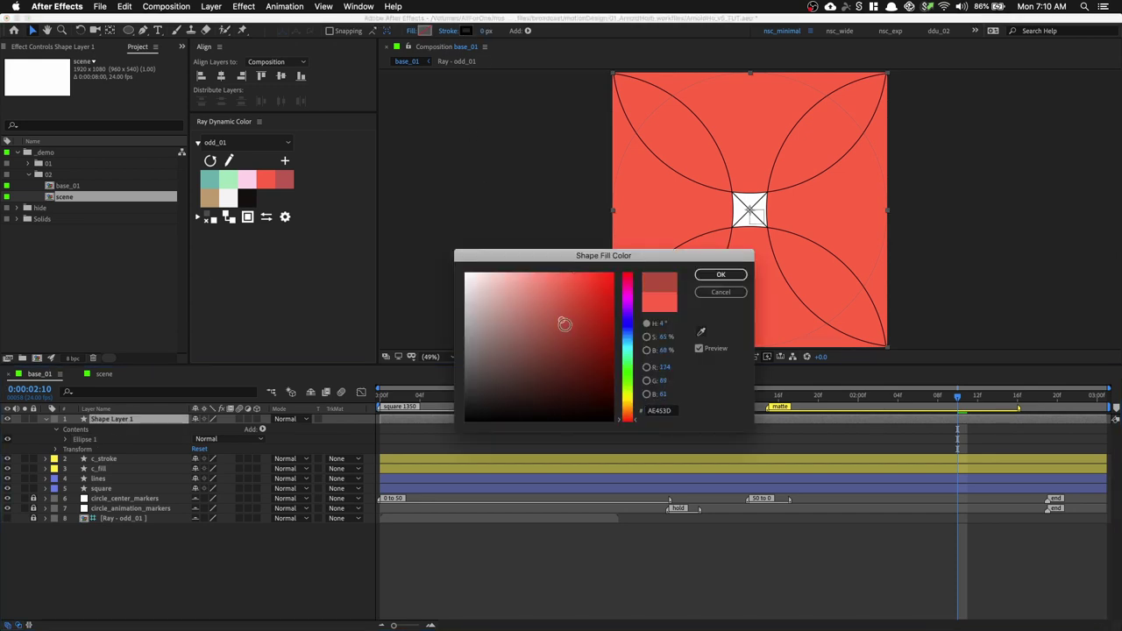
{"action": "left_click_drag", "start_coordinate": [564, 321], "coordinate": [691, 525]}
{"action": "left_click", "coordinate": [720, 276]}
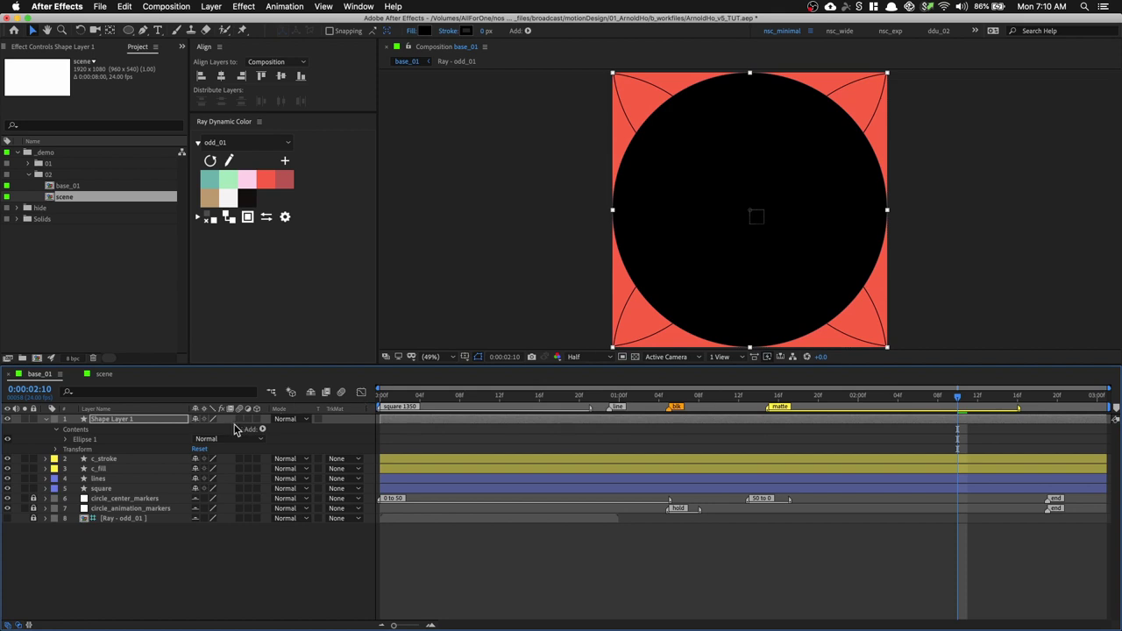
{"action": "left_click", "coordinate": [318, 418]}
{"action": "mouse_move", "coordinate": [108, 427]}
{"action": "left_mouse_down"}
{"action": "mouse_move", "coordinate": [113, 465]}
{"action": "mouse_move", "coordinate": [127, 436]}
{"action": "left_mouse_up"}
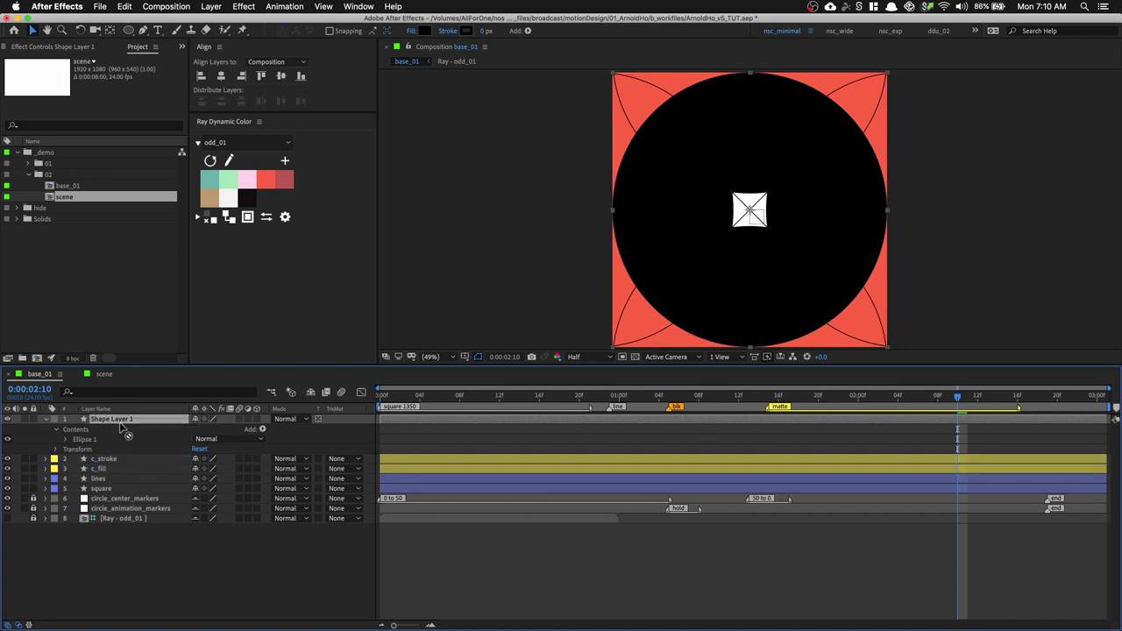
Move the lines and square layers above Shape Layer 1 in the layer stack
{"action": "left_click", "coordinate": [105, 460]}
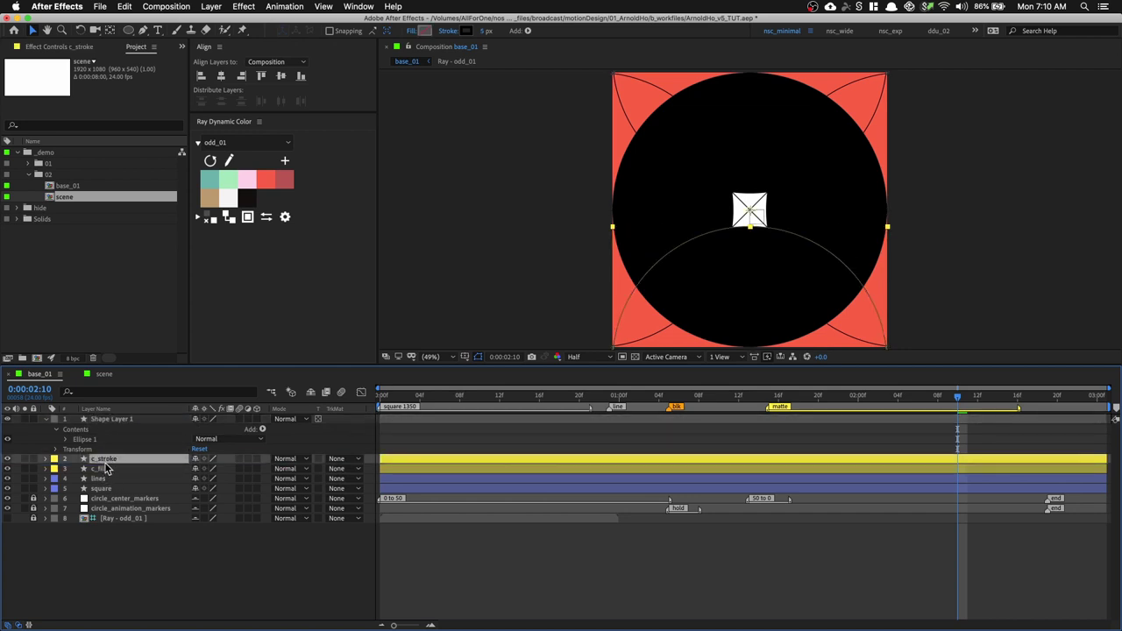
{"action": "left_click", "coordinate": [106, 479]}
{"action": "left_click", "coordinate": [124, 488], "text": "shift"}
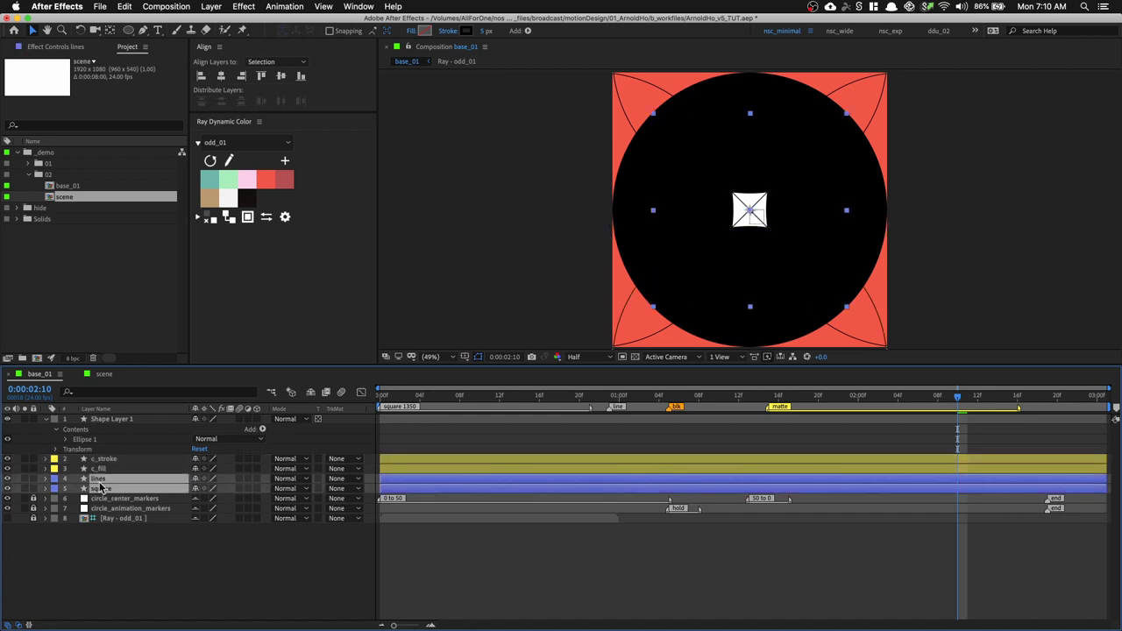
{"action": "left_click_drag", "start_coordinate": [101, 488], "coordinate": [112, 438]}
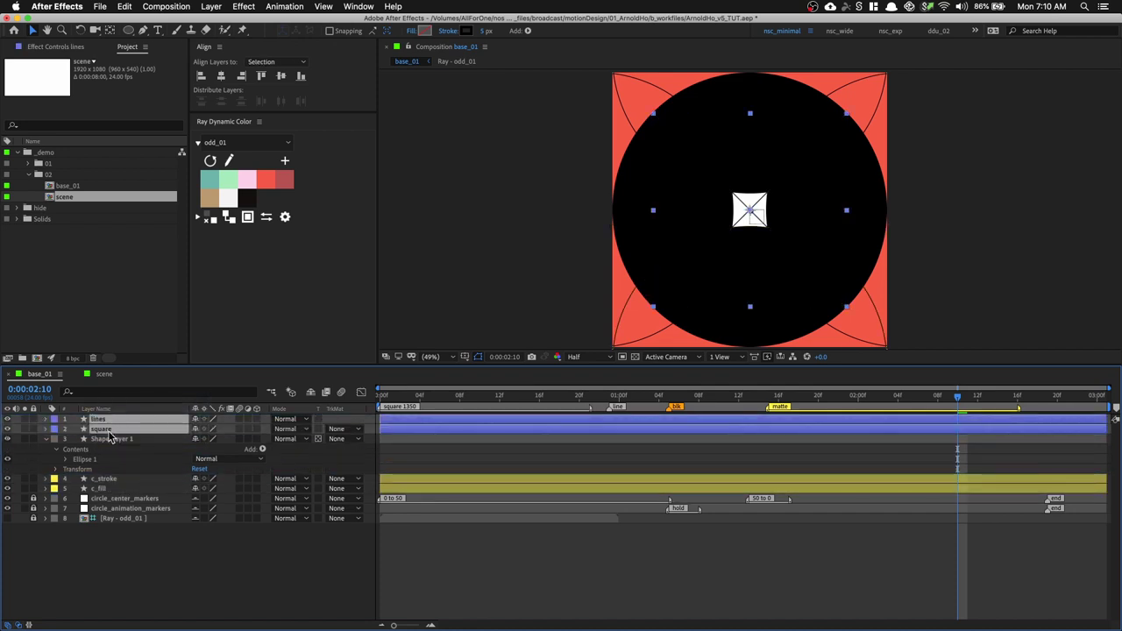
{"action": "left_click", "coordinate": [134, 549]}
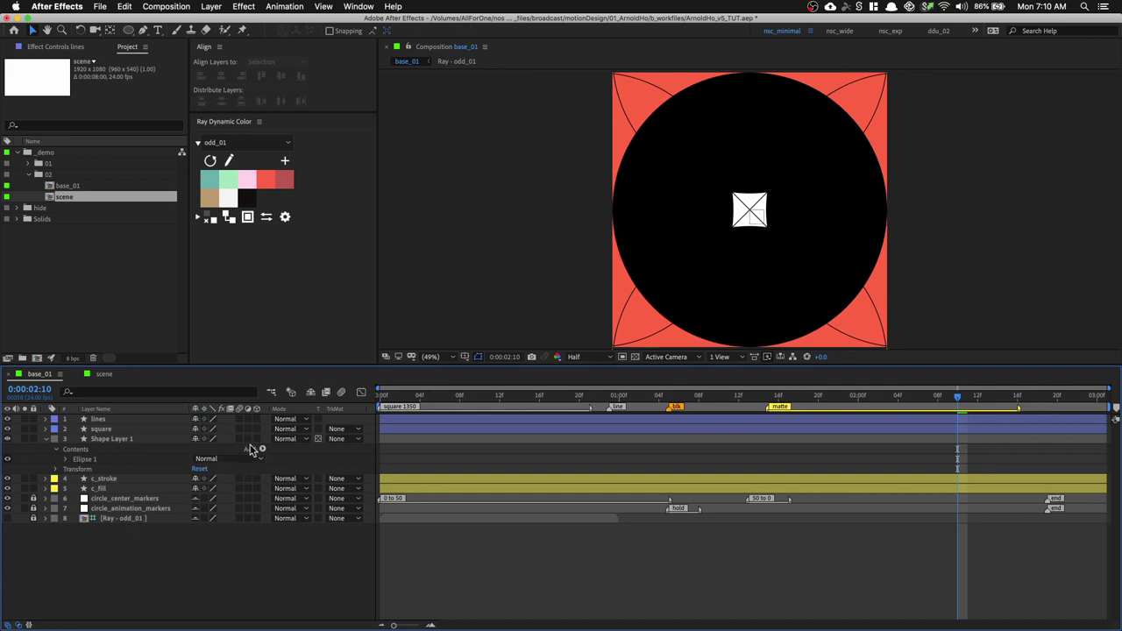
Compare the black circle with and without Preserve Underlying Transparency around 0:00:01:02
{"action": "left_click", "coordinate": [318, 437]}
{"action": "left_click_drag", "start_coordinate": [663, 399], "coordinate": [639, 397]}
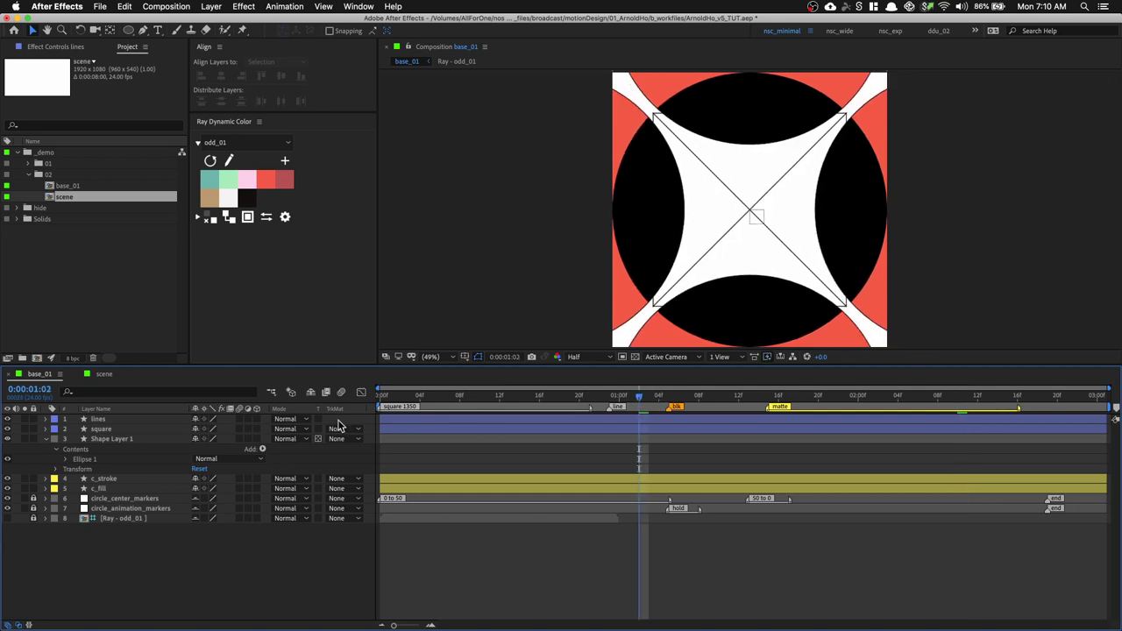
{"action": "left_click", "coordinate": [318, 438]}
{"action": "left_click", "coordinate": [318, 438]}
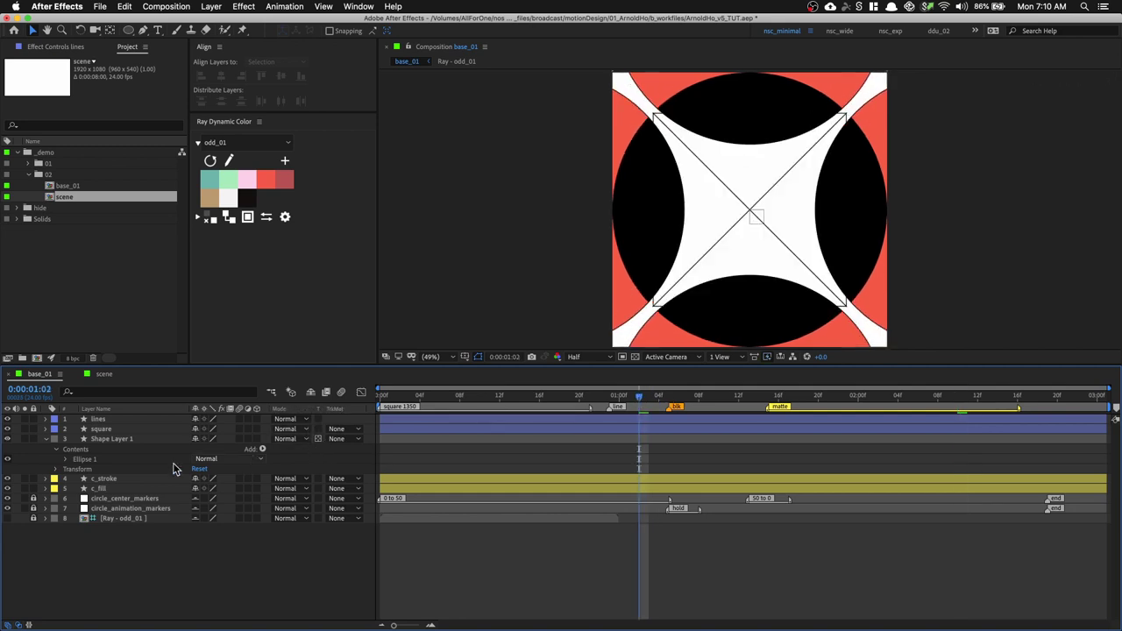
Rename the black circle's layer c_center and give it a red label
{"action": "left_click", "coordinate": [123, 438]}
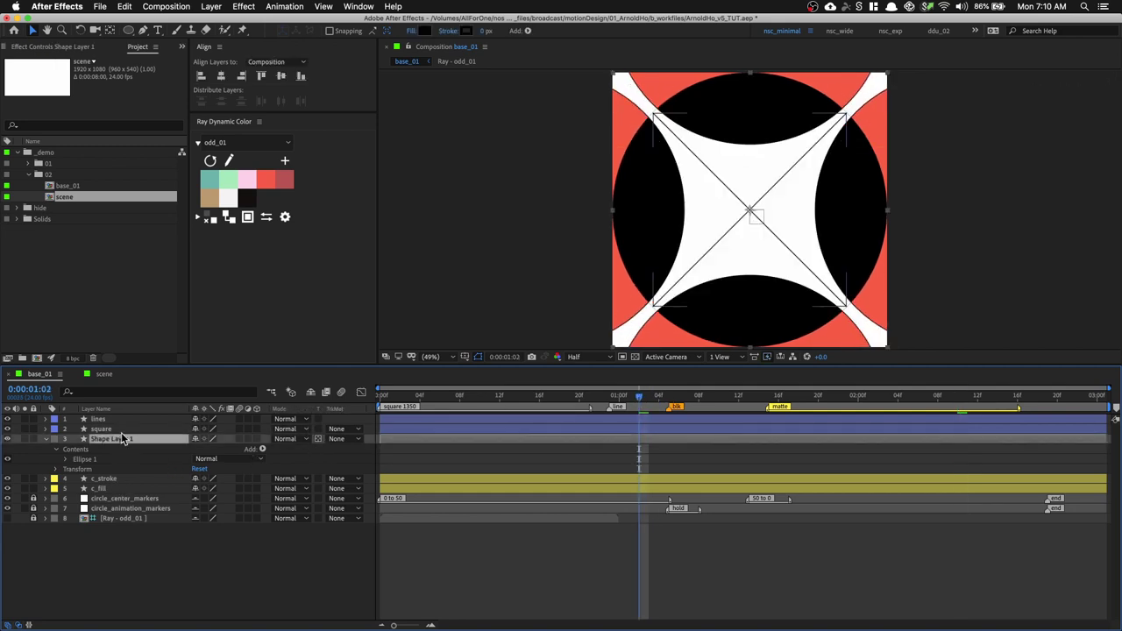
{"action": "key", "text": "Return"}
{"action": "type", "text": "c_center"}
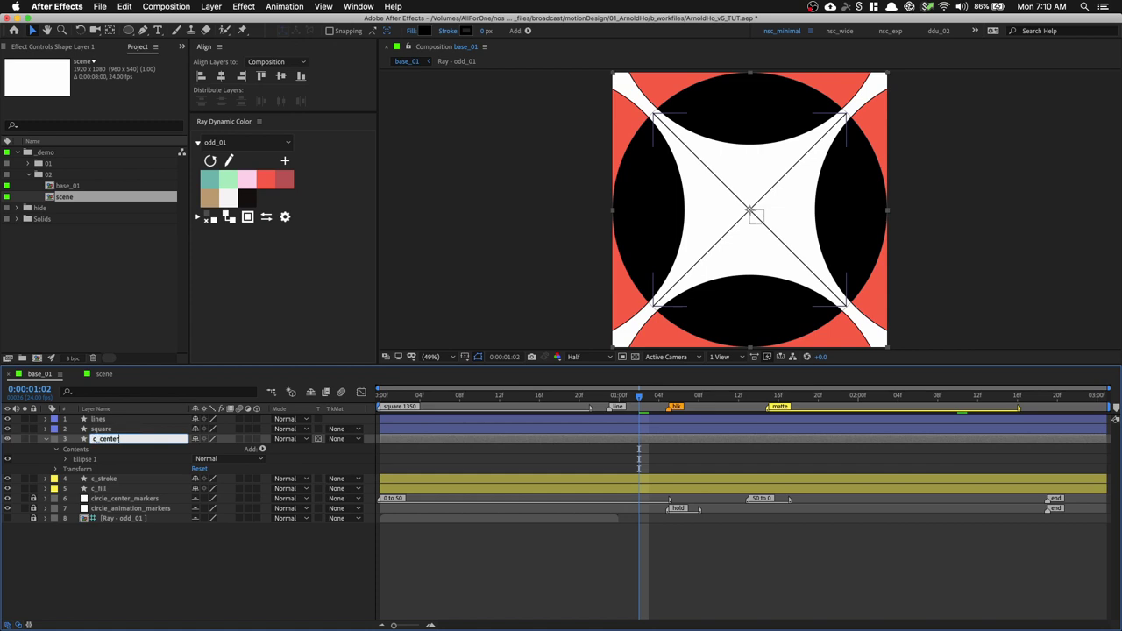
{"action": "key", "text": "Return"}
{"action": "left_click", "coordinate": [55, 438]}
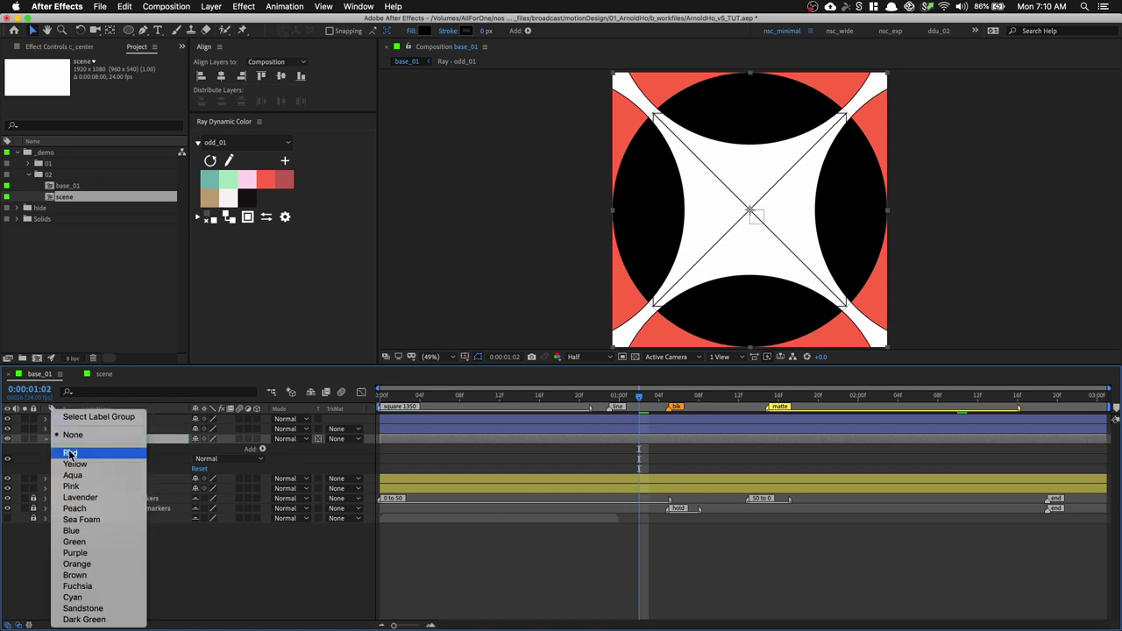
{"action": "left_click", "coordinate": [89, 454]}
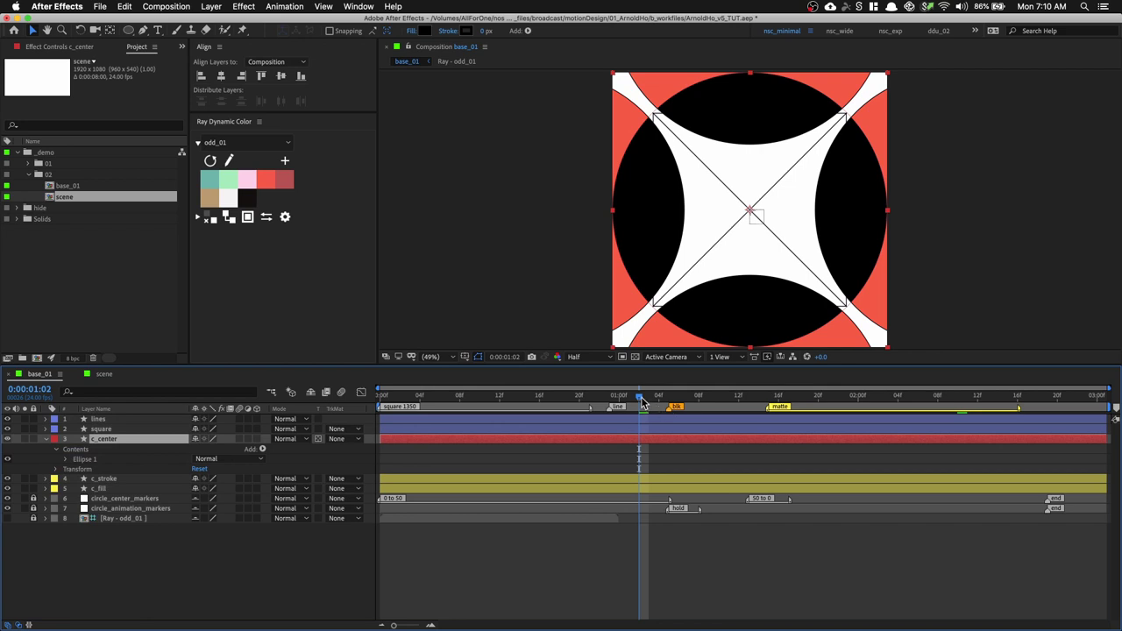
Add a Scale keyframe on c_center at the blk marker and a 50% Scale keyframe on the first frame
{"action": "left_click_drag", "start_coordinate": [637, 402], "coordinate": [609, 403]}
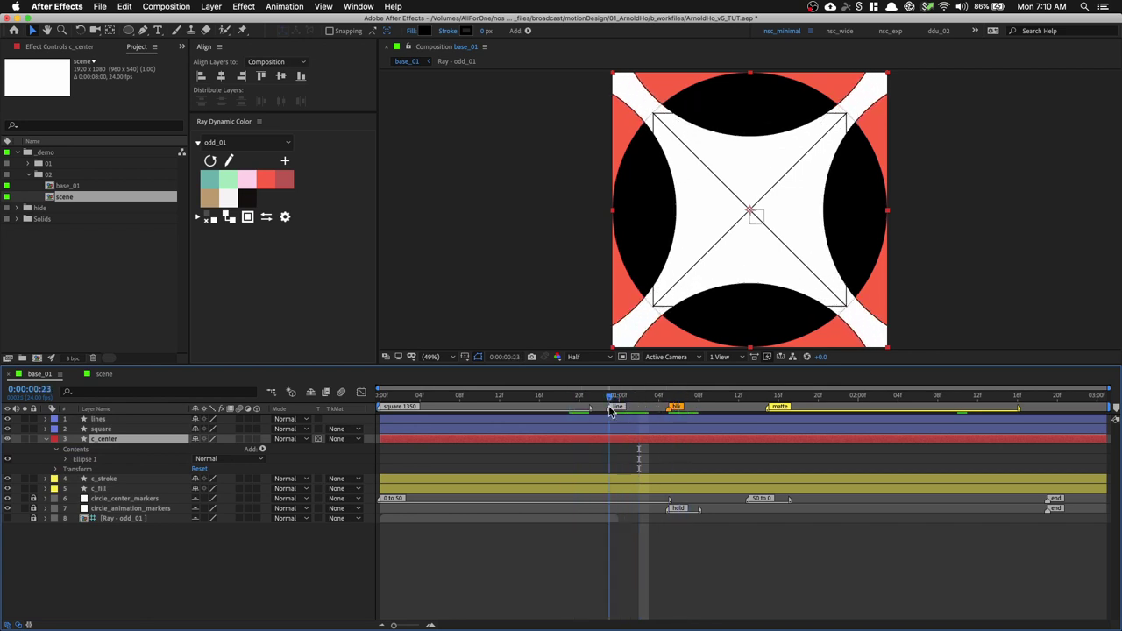
{"action": "key", "text": "s"}
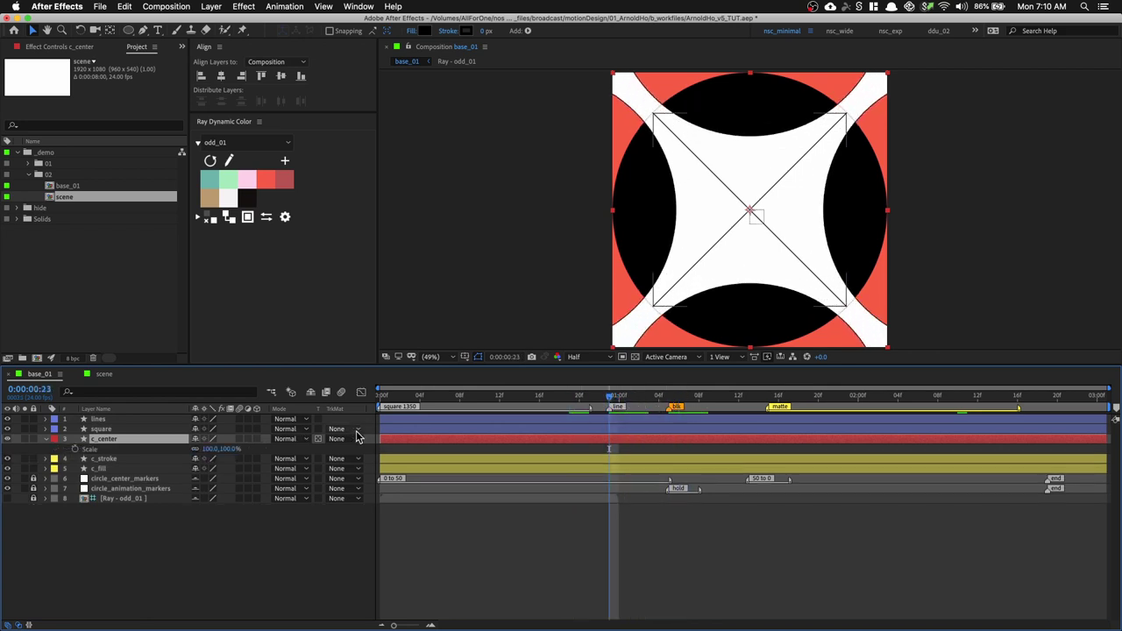
{"action": "left_click", "coordinate": [76, 449]}
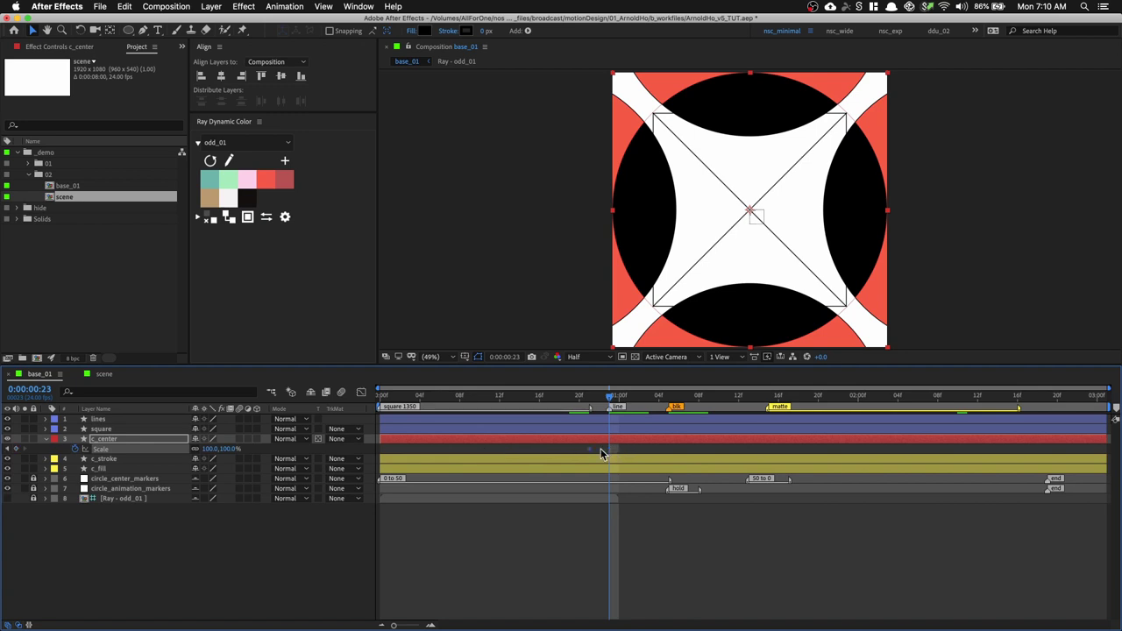
{"action": "mouse_move", "coordinate": [628, 453]}
{"action": "left_click_drag", "start_coordinate": [674, 453], "coordinate": [672, 451]}
{"action": "key", "text": "Home"}
{"action": "left_click", "coordinate": [233, 448]}
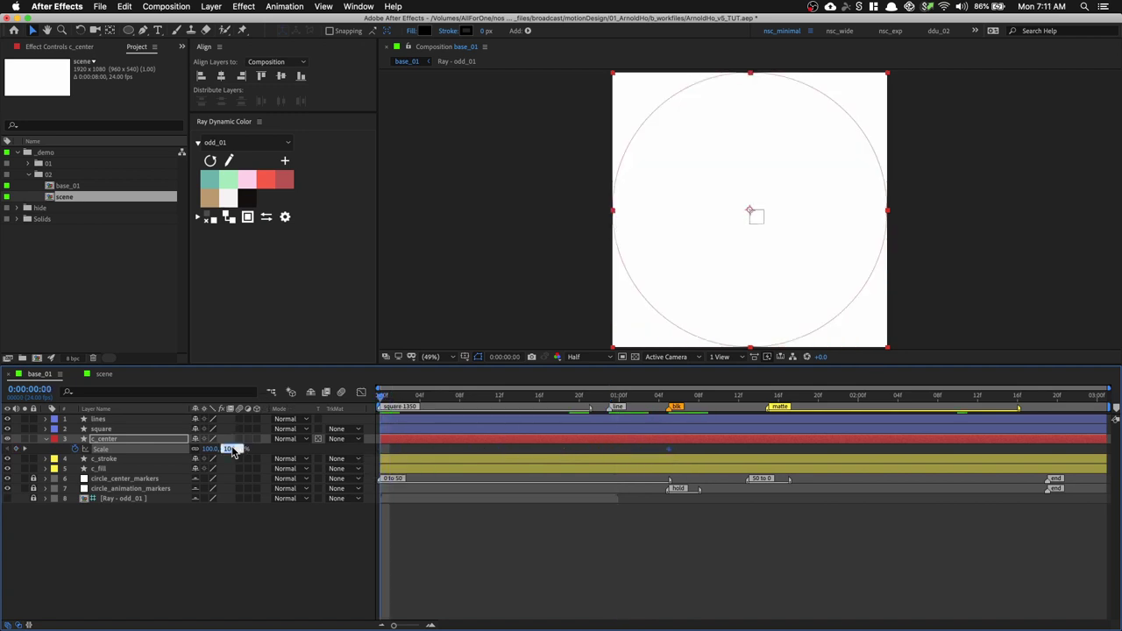
{"action": "left_click", "coordinate": [586, 515]}
Set the c_center layer's Scale to 50% on the keyframe at 0:00:01:05
{"action": "left_click", "coordinate": [669, 394]}
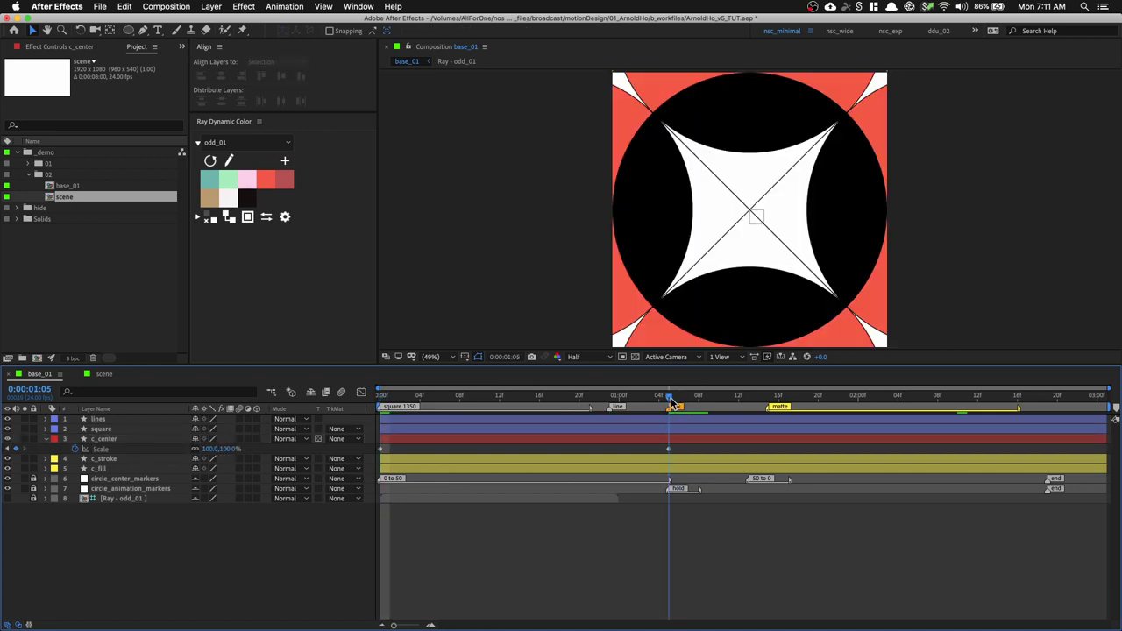
{"action": "left_click", "coordinate": [226, 449]}
{"action": "type", "text": "5"}
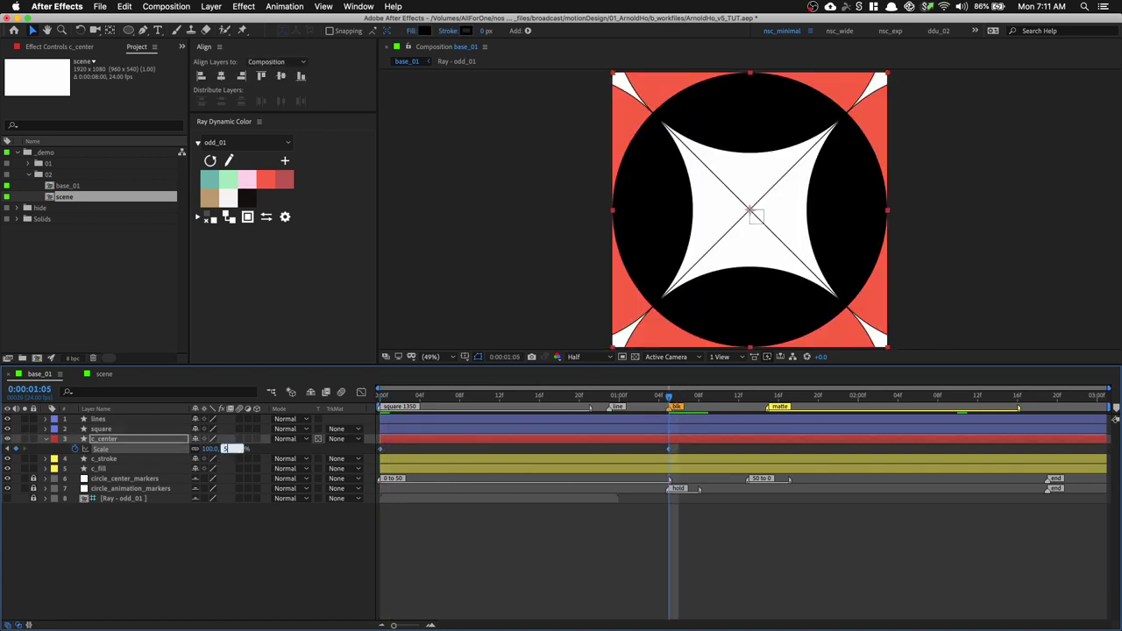
{"action": "type", "text": "0"}
{"action": "key", "text": "Return"}
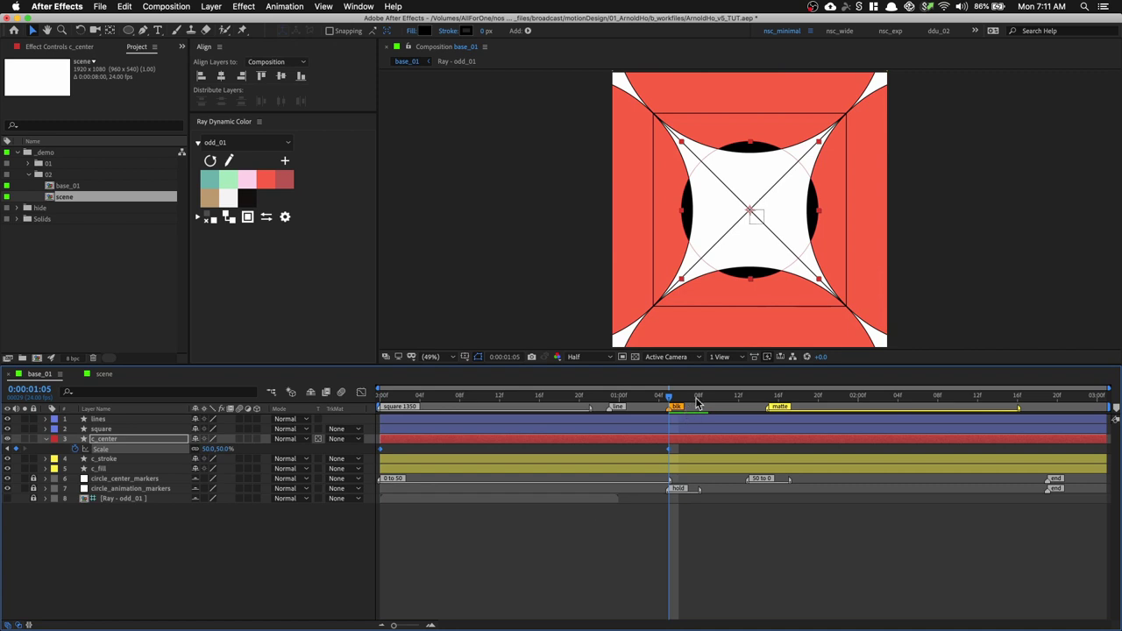
Hold c_center's Scale with a 50% keyframe at the end of the hold marker, and keyframe it to 0% at 0:00:02:13
{"action": "left_click", "coordinate": [697, 397]}
{"action": "left_click_drag", "start_coordinate": [701, 404], "coordinate": [978, 426]}
{"action": "left_click", "coordinate": [988, 449]}
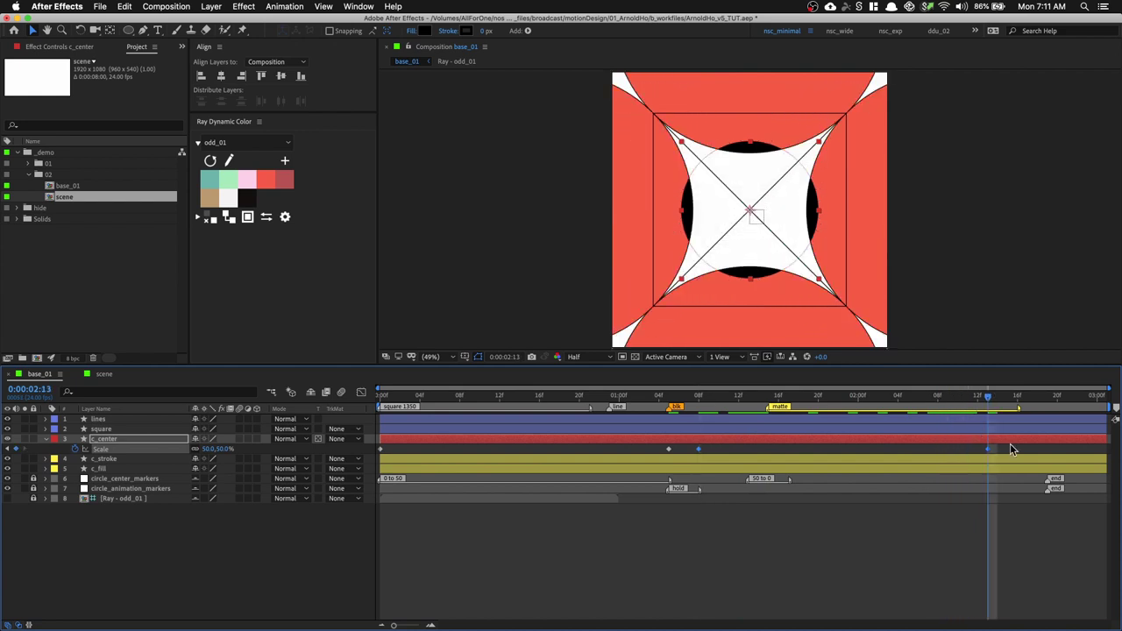
{"action": "left_click", "coordinate": [220, 449]}
{"action": "type", "text": "0"}
{"action": "key", "text": "Return"}
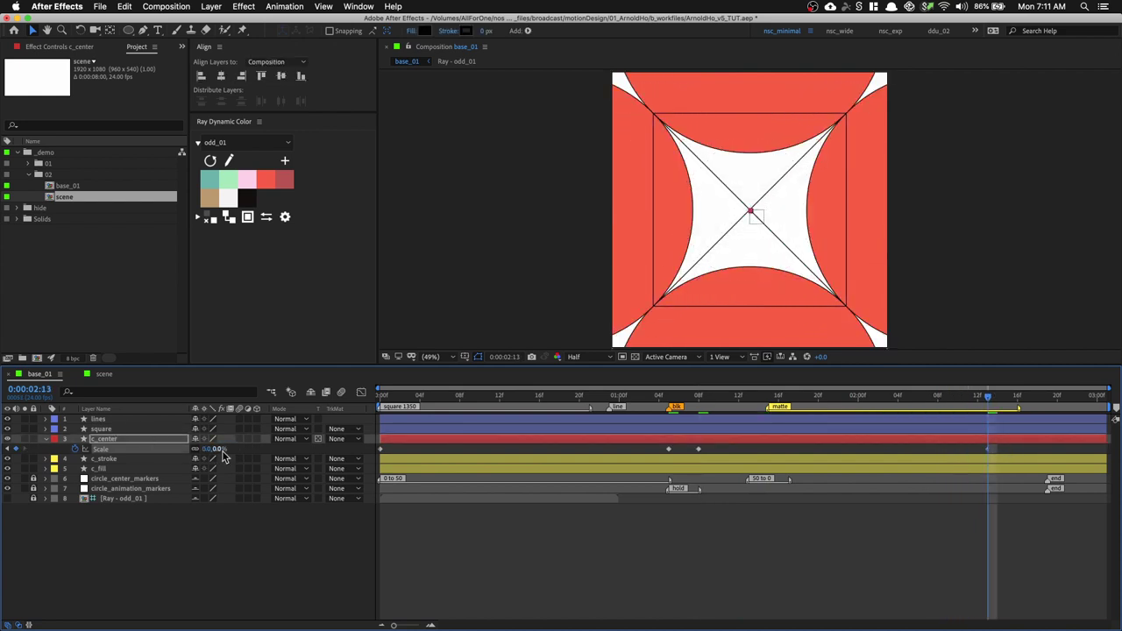
Move c_center's last Scale keyframe to the end marker and play back the animation
{"action": "left_click", "coordinate": [559, 396]}
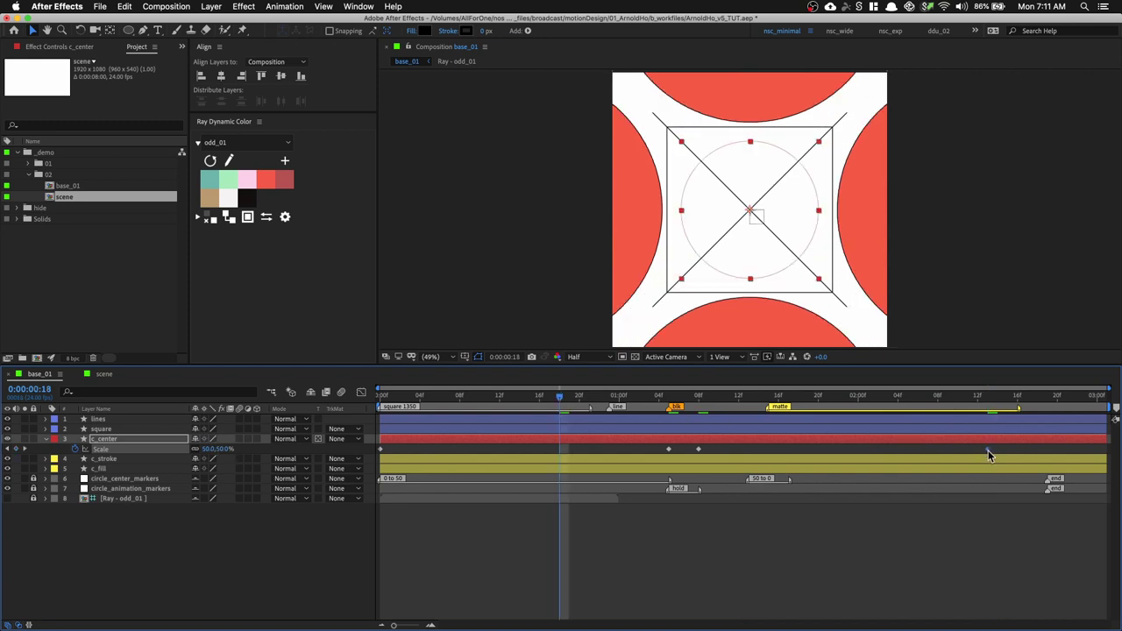
{"action": "left_click_drag", "start_coordinate": [1040, 452], "coordinate": [1046, 449]}
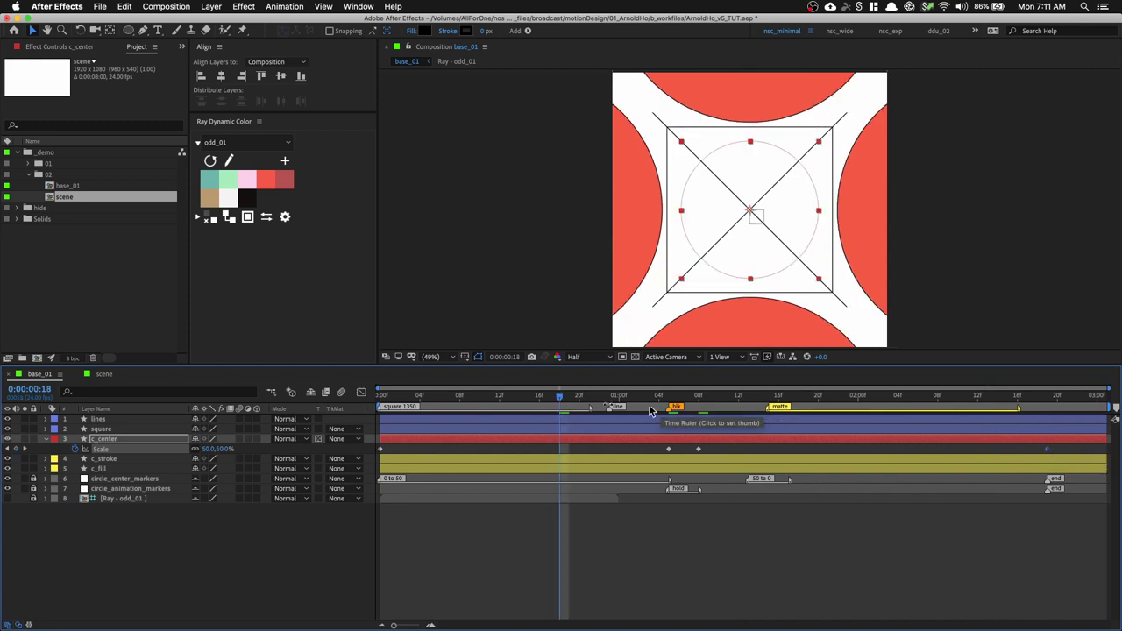
{"action": "key", "text": "space"}
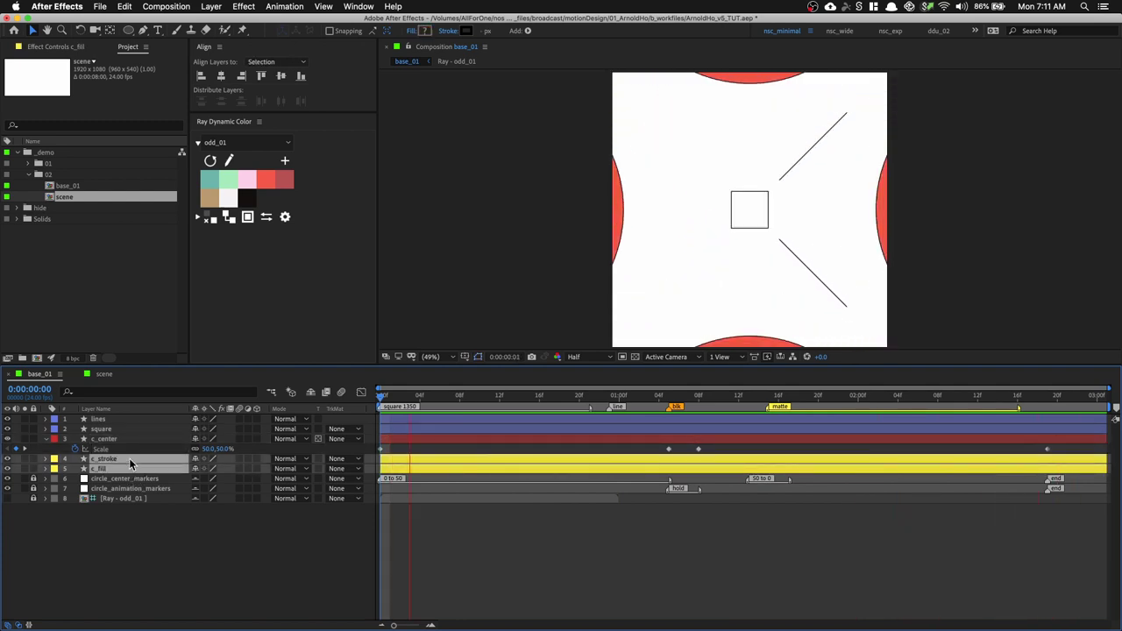
{"action": "left_click", "coordinate": [125, 442]}
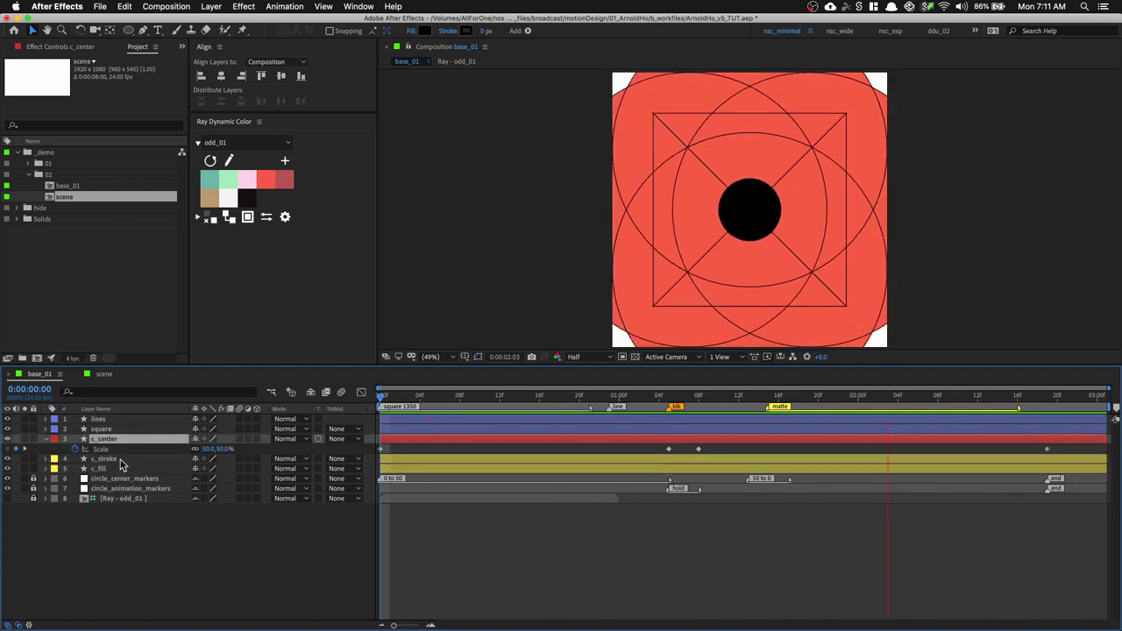
Reveal the Anchor Point keyframes of c_stroke and c_fill and shift both first keyframes one frame later
{"action": "left_click", "coordinate": [120, 460]}
{"action": "left_click", "coordinate": [120, 470], "text": "shift"}
{"action": "key", "text": "u"}
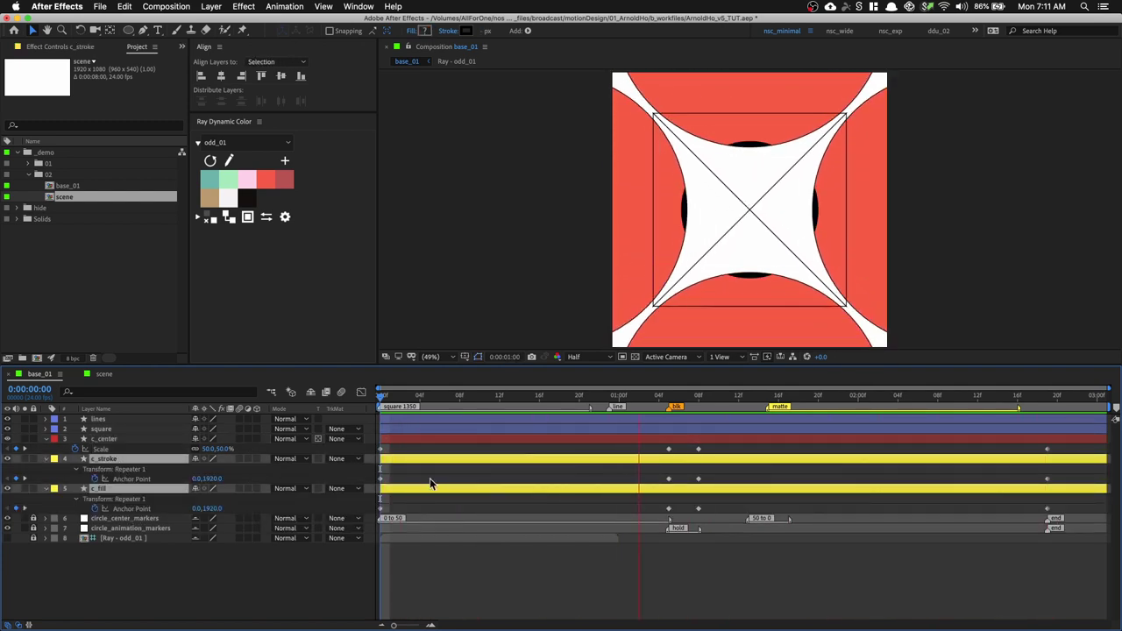
{"action": "left_click_drag", "start_coordinate": [396, 477], "coordinate": [378, 507]}
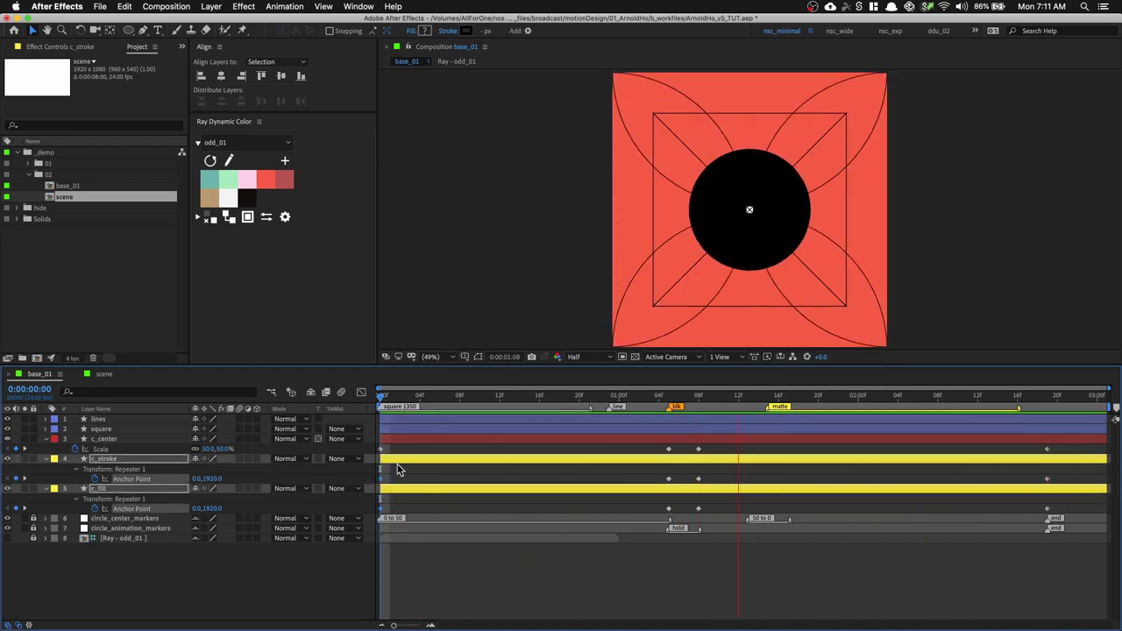
{"action": "key", "text": "space"}
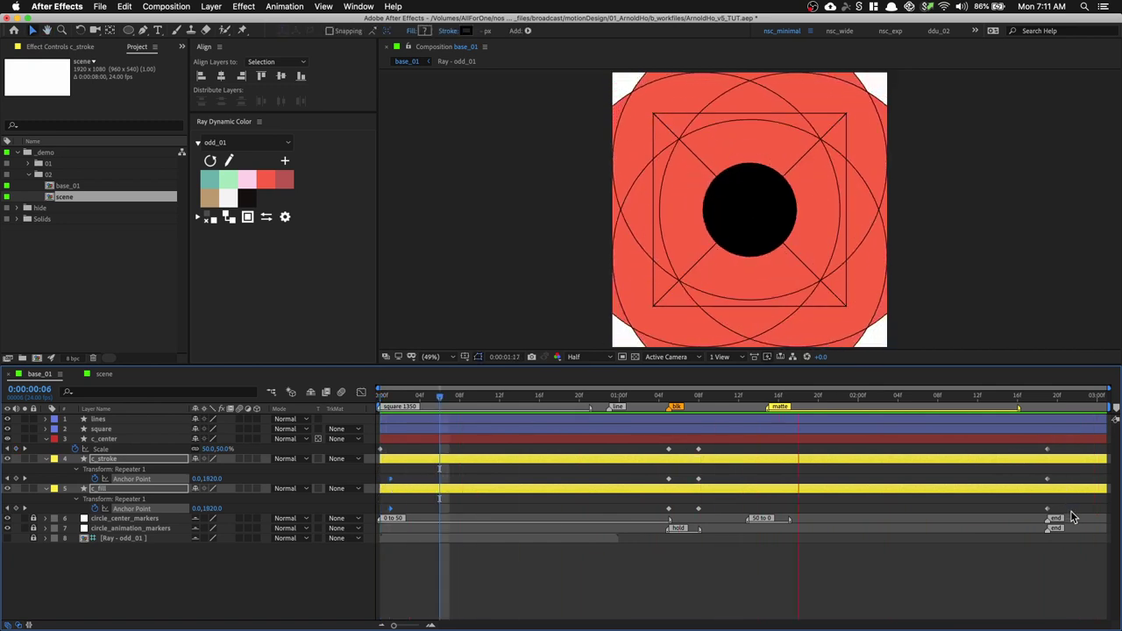
Show the animated properties of all layers, apply Easy Ease to every keyframe, and collapse the layers again
{"action": "left_click", "coordinate": [453, 576]}
{"action": "key", "text": "u"}
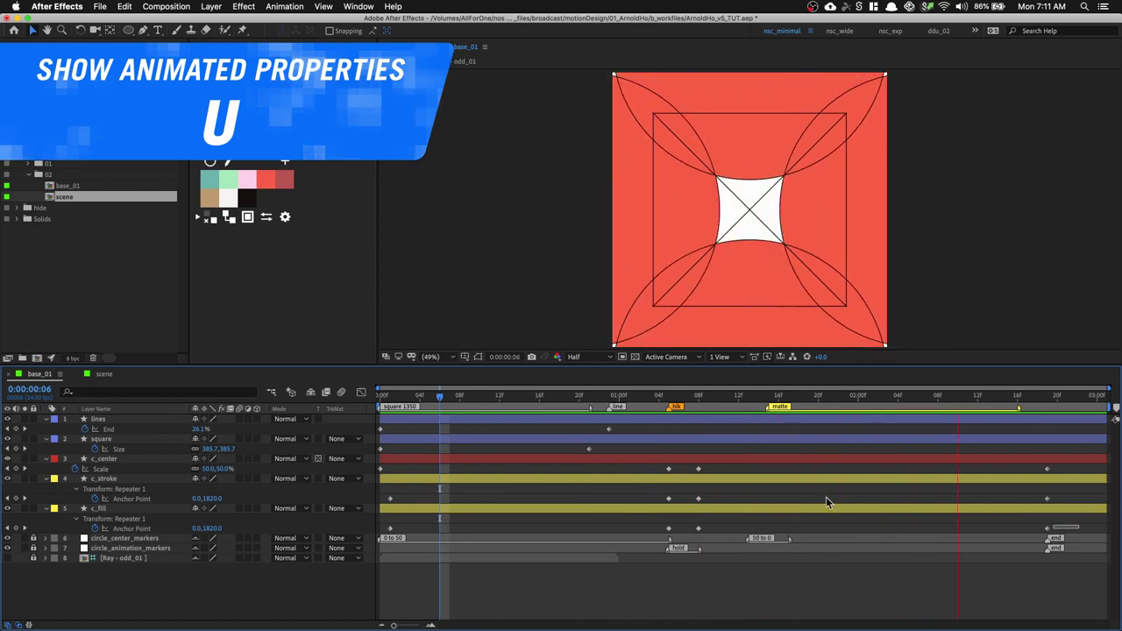
{"action": "key", "text": "super+a"}
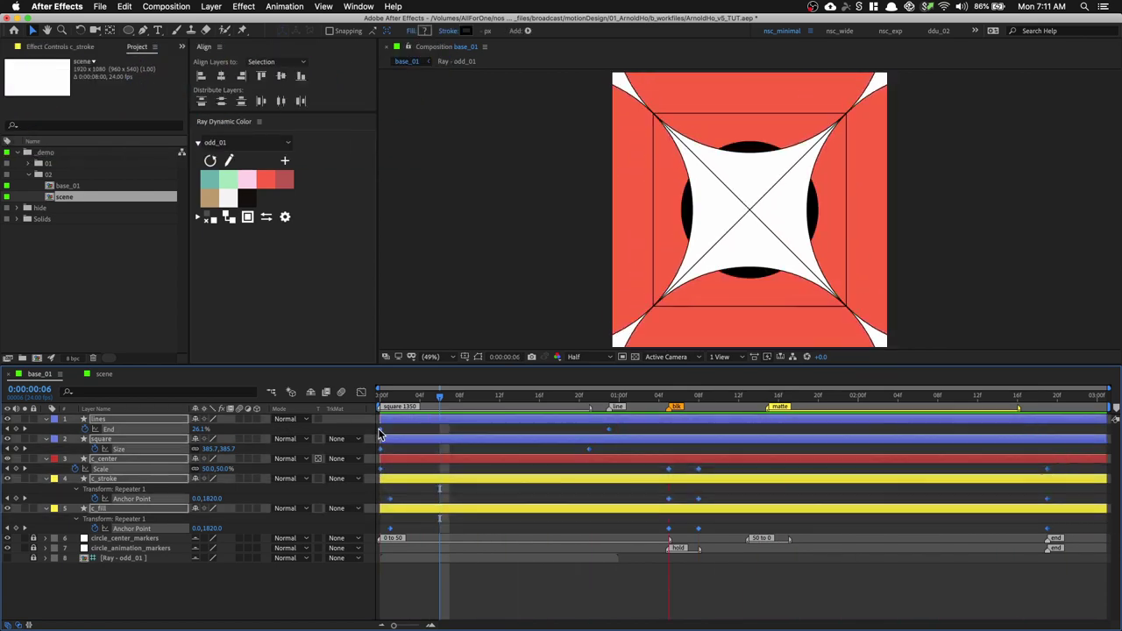
{"action": "right_click", "coordinate": [379, 433]}
{"action": "mouse_move", "coordinate": [476, 565]}
{"action": "left_click", "coordinate": [574, 553]}
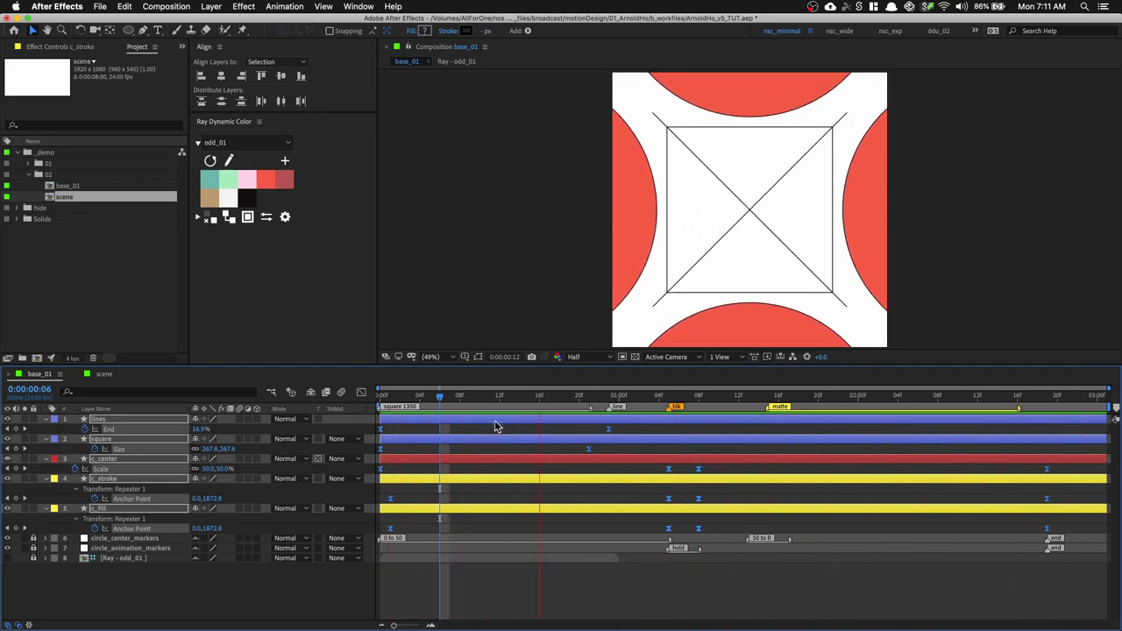
{"action": "key", "text": "u"}
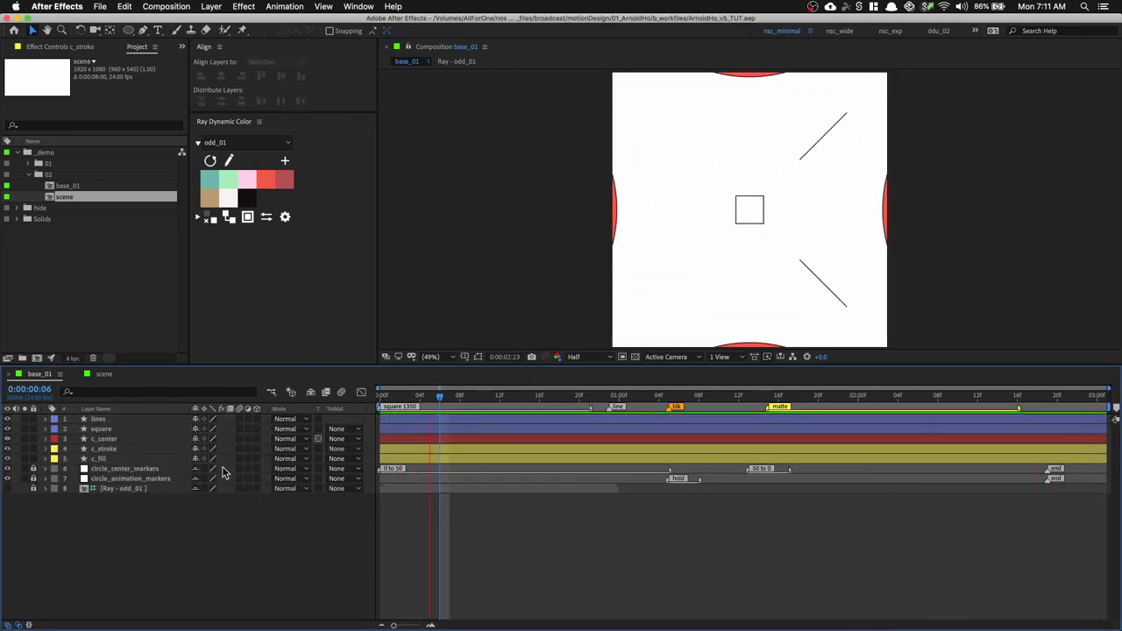
Add a composition-sized black ellipse shape layer named matte+stencil, with its blending mode set to Stencil Alpha
{"action": "double_click", "coordinate": [130, 31]}
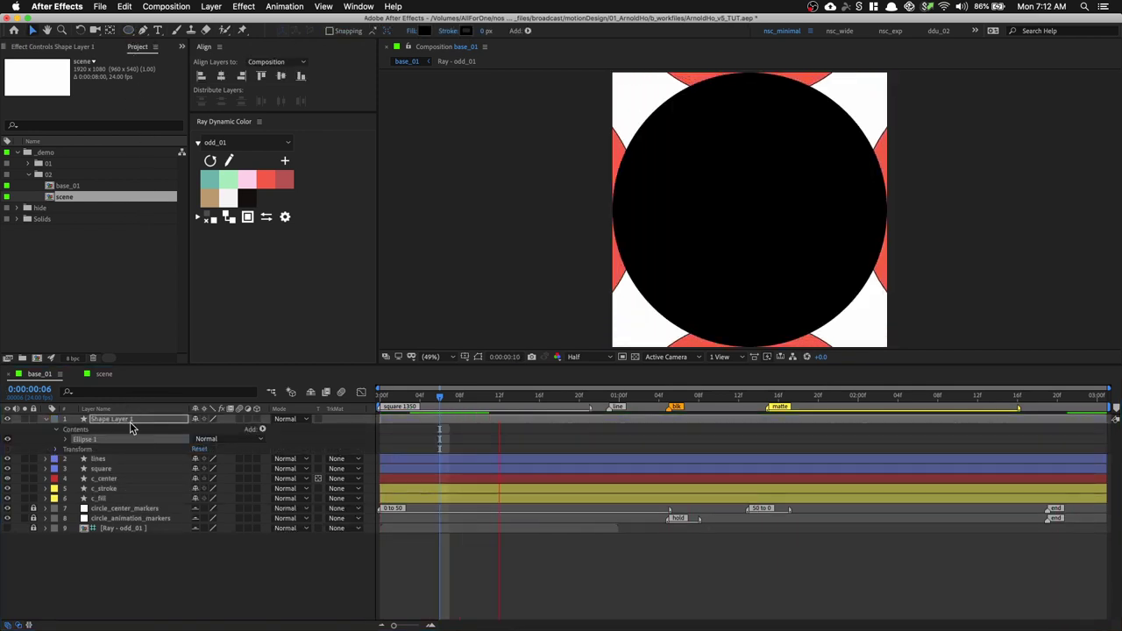
{"action": "key", "text": "Return"}
{"action": "type", "text": "matte"}
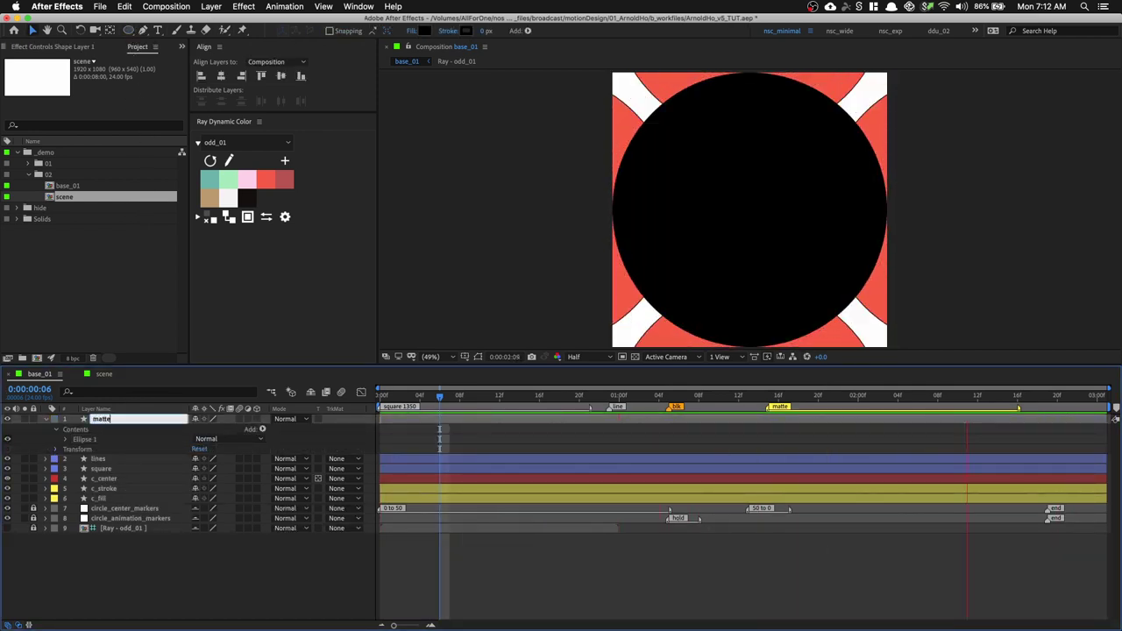
{"action": "type", "text": "-stenci"}
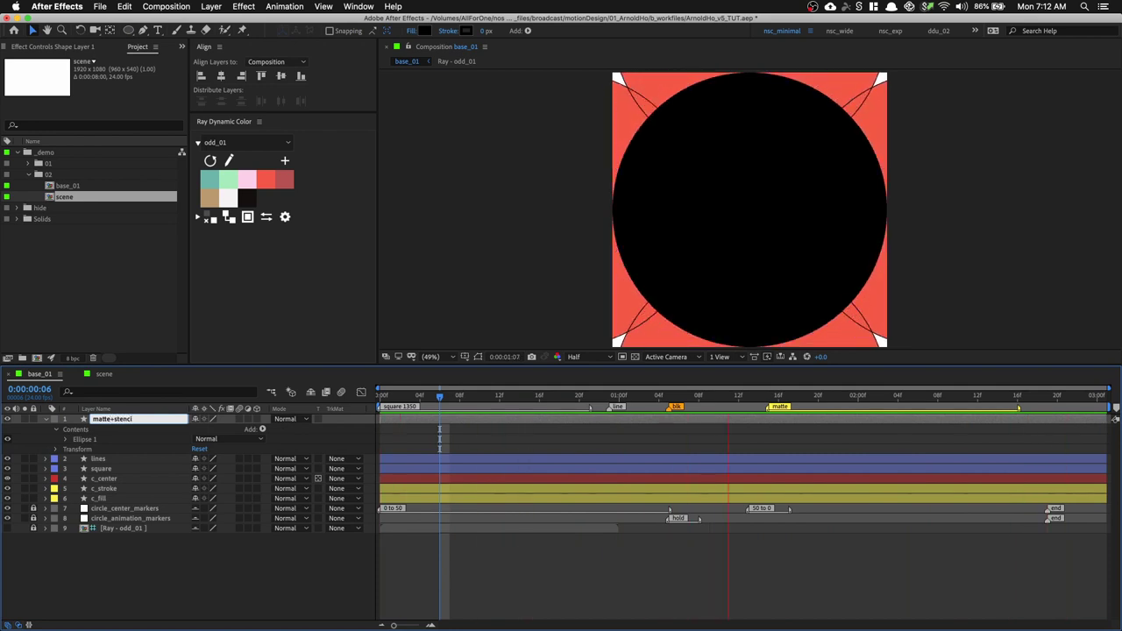
{"action": "type", "text": "l"}
{"action": "key", "text": "Return"}
{"action": "left_click", "coordinate": [286, 419]}
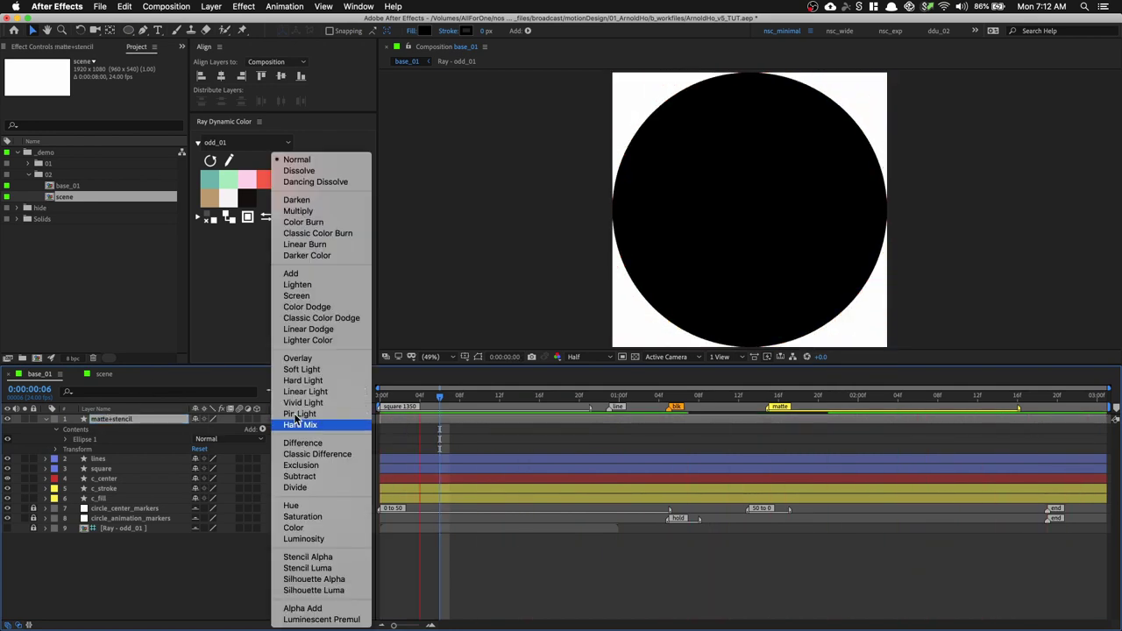
{"action": "left_click", "coordinate": [304, 557]}
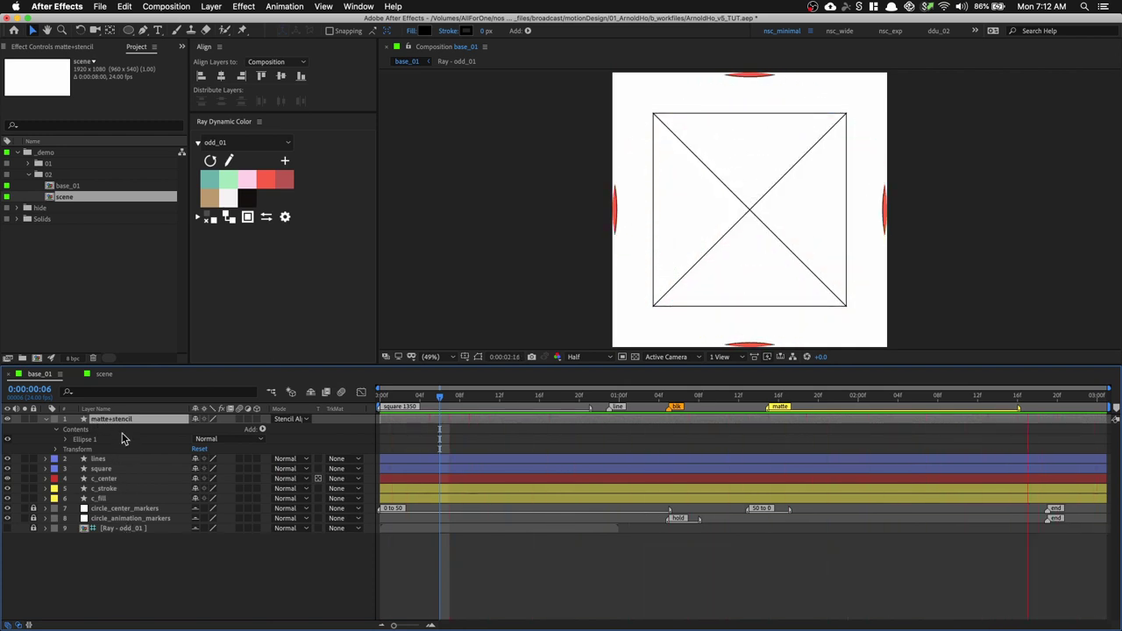
Duplicate the matte+stencil layer as matte_silhouette and set the copy's blending mode to Silhouette Alpha
{"action": "key", "text": "super+d"}
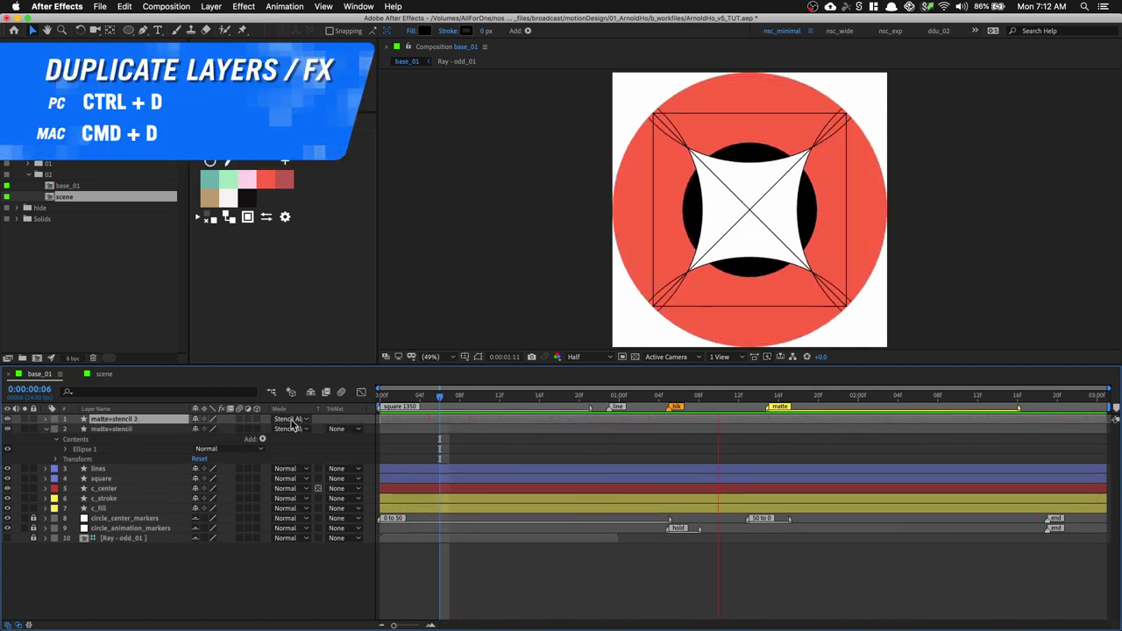
{"action": "key", "text": "Return"}
{"action": "type", "text": "ma"}
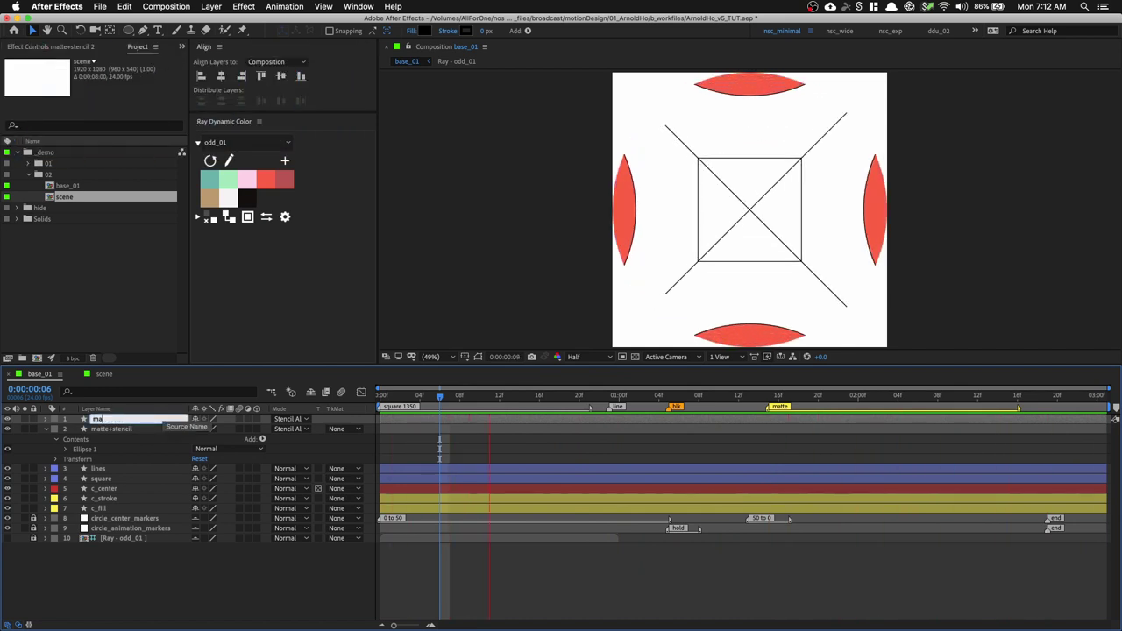
{"action": "type", "text": "tte_"}
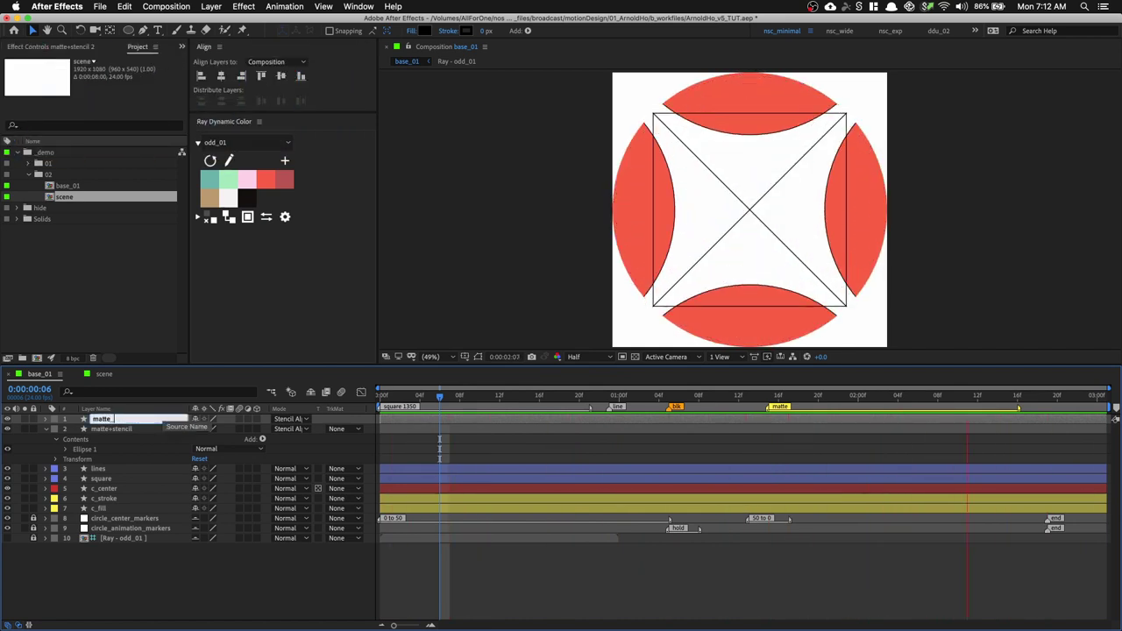
{"action": "type", "text": "silhou"}
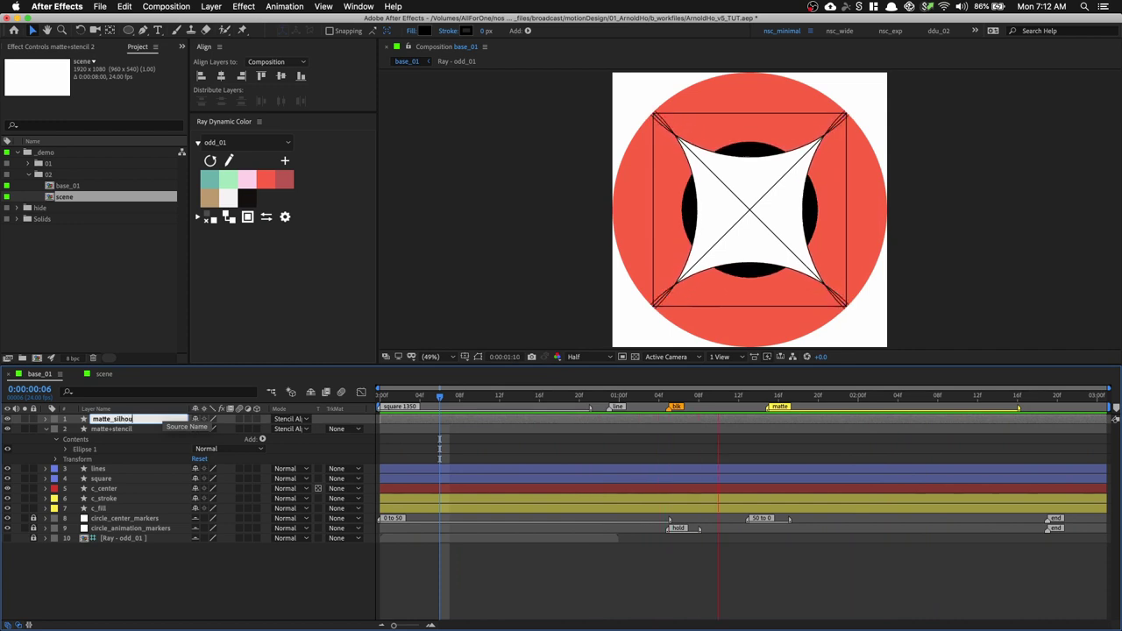
{"action": "type", "text": "ette"}
{"action": "key", "text": "Return"}
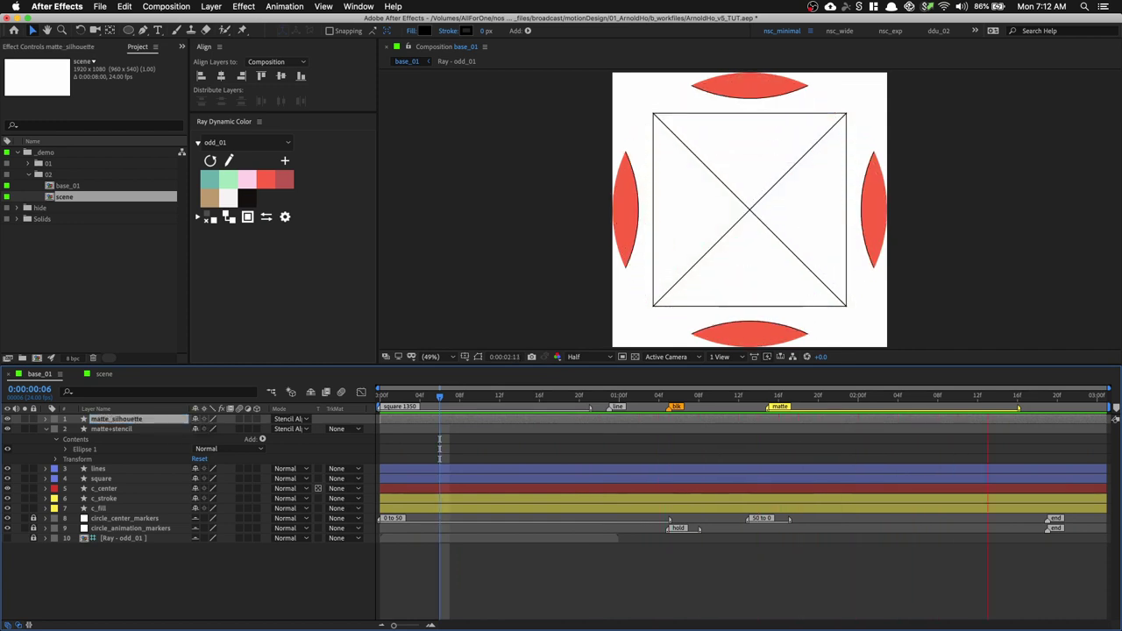
{"action": "left_click", "coordinate": [291, 418]}
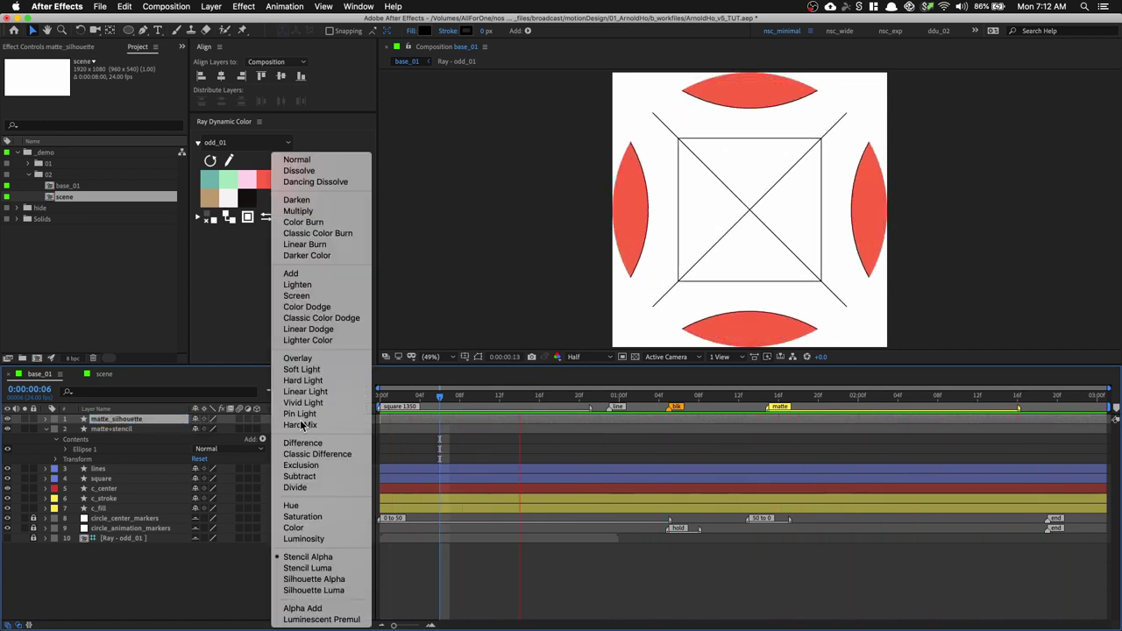
{"action": "left_click", "coordinate": [317, 579]}
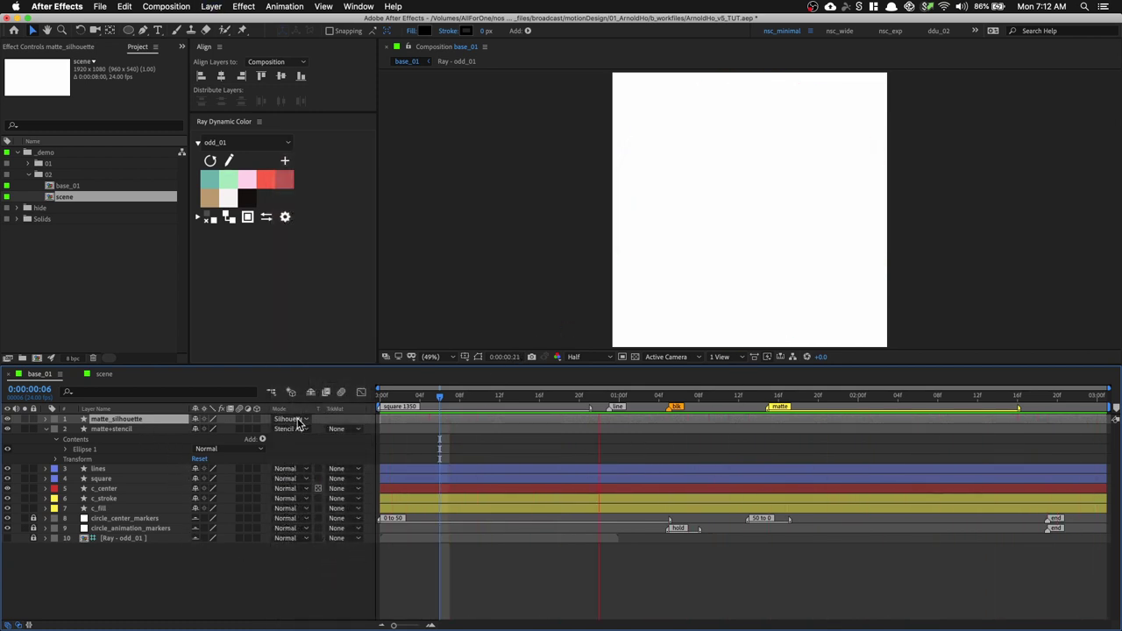
Stop the playback and reveal the Scale property of matte_silhouette
{"action": "key", "text": "space"}
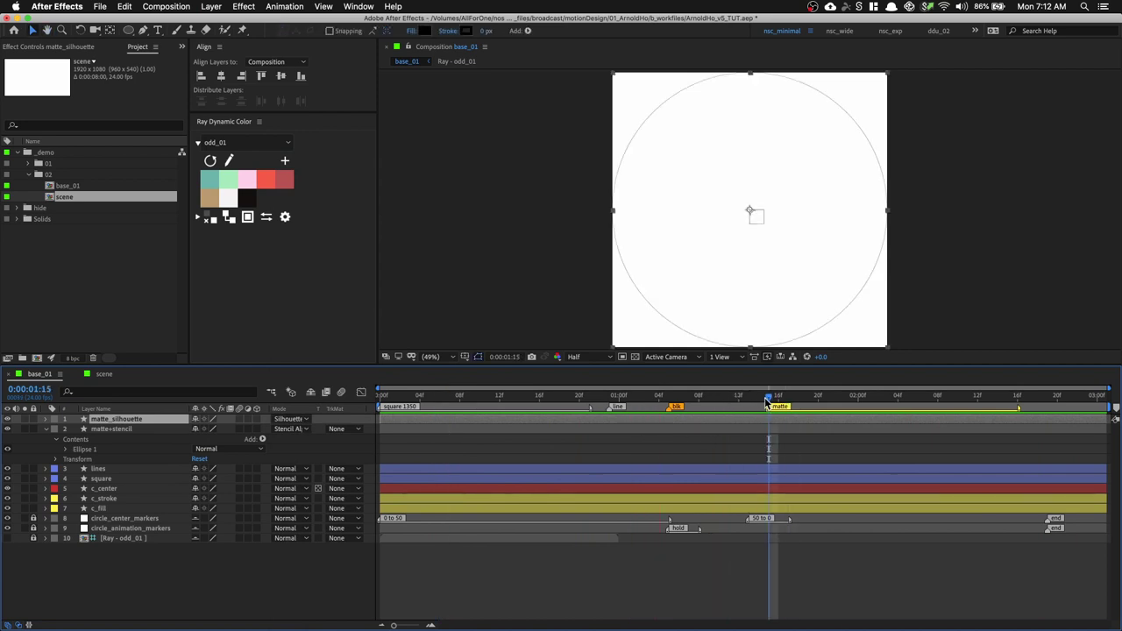
{"action": "key", "text": "s"}
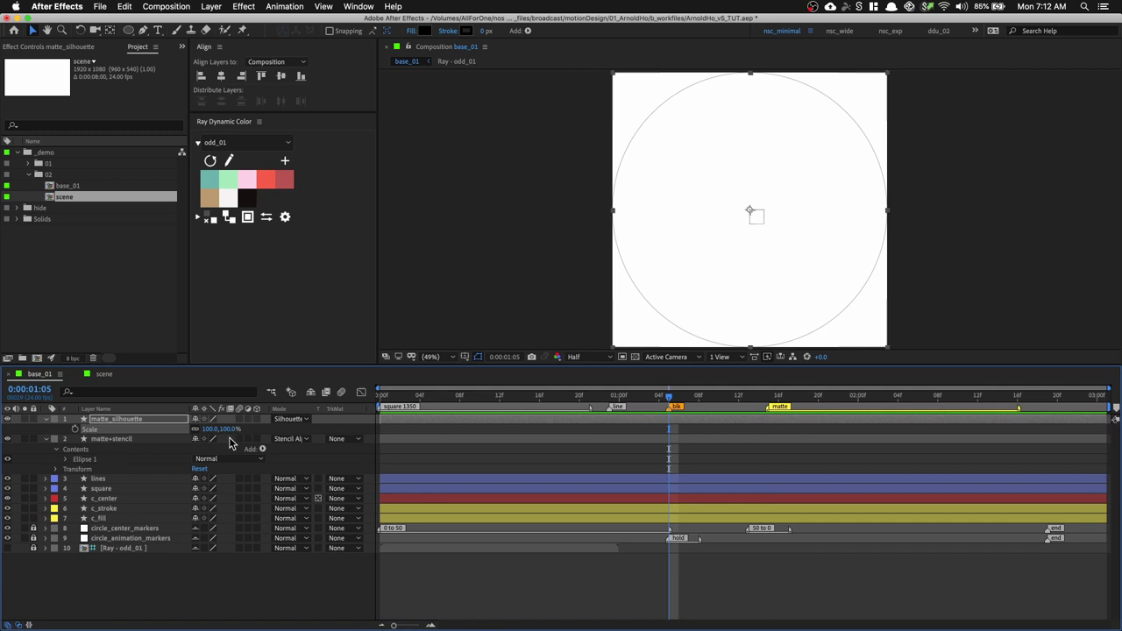
Try smaller and larger Scale values on matte_silhouette at the blk marker, and undo the changes
{"action": "left_click_drag", "start_coordinate": [209, 432], "coordinate": [140, 435]}
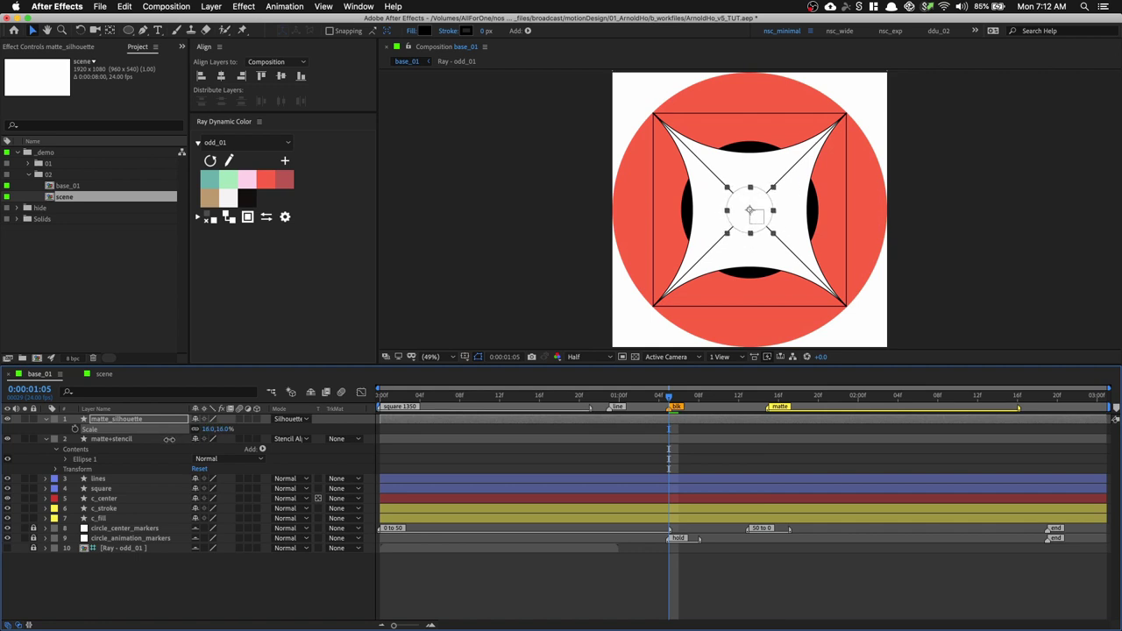
{"action": "left_click_drag", "start_coordinate": [181, 436], "coordinate": [243, 436]}
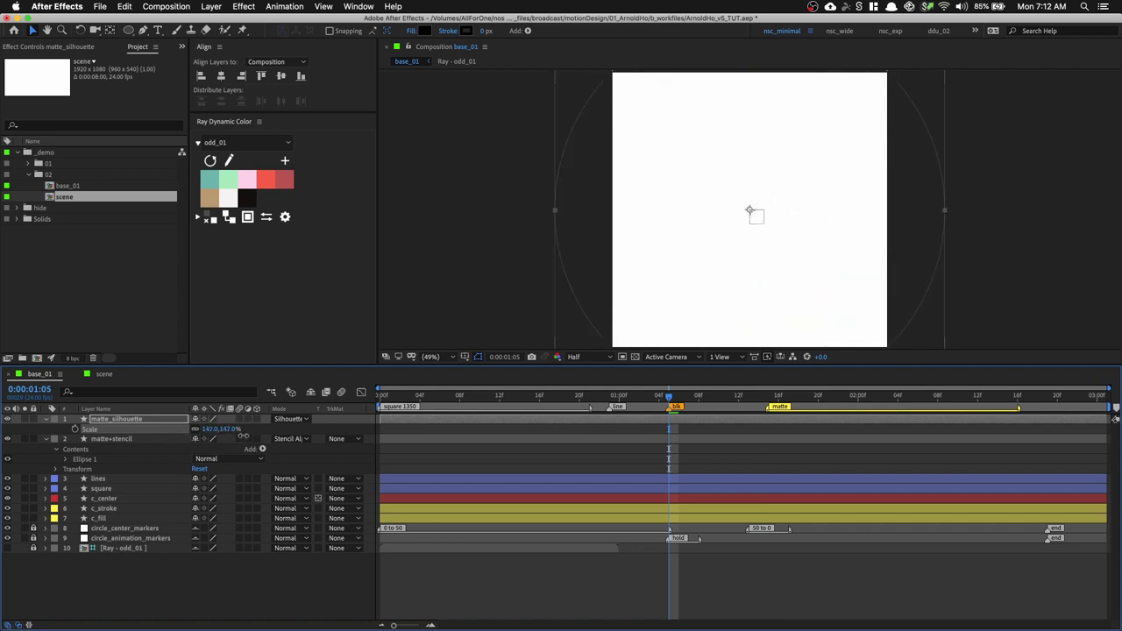
{"action": "key", "text": "ctrl+z"}
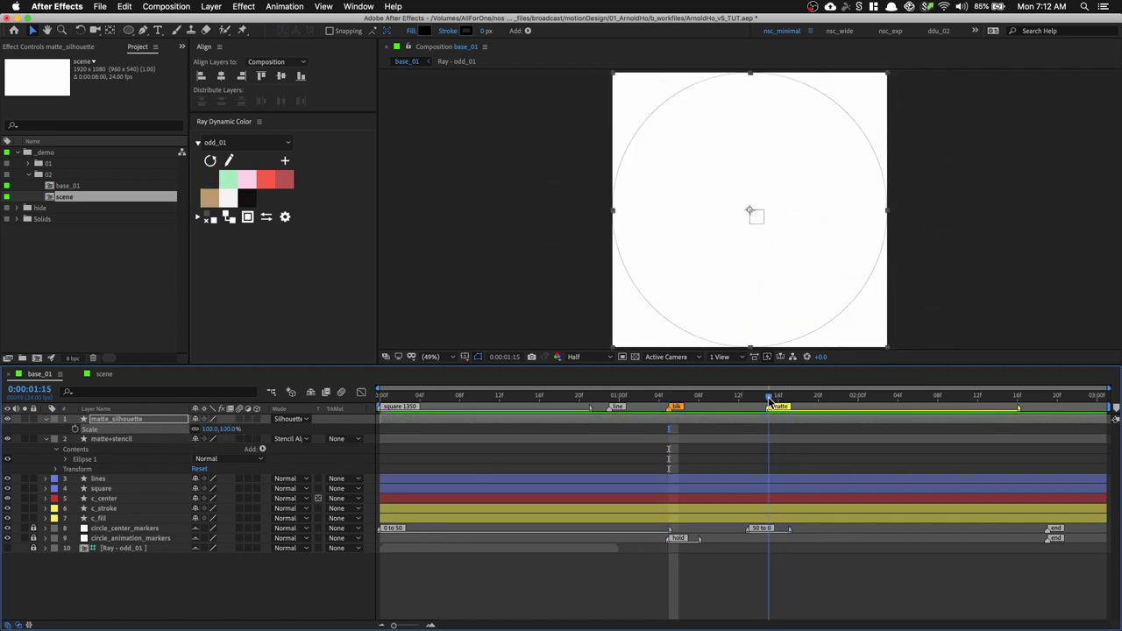
{"action": "key", "text": "ctrl+z"}
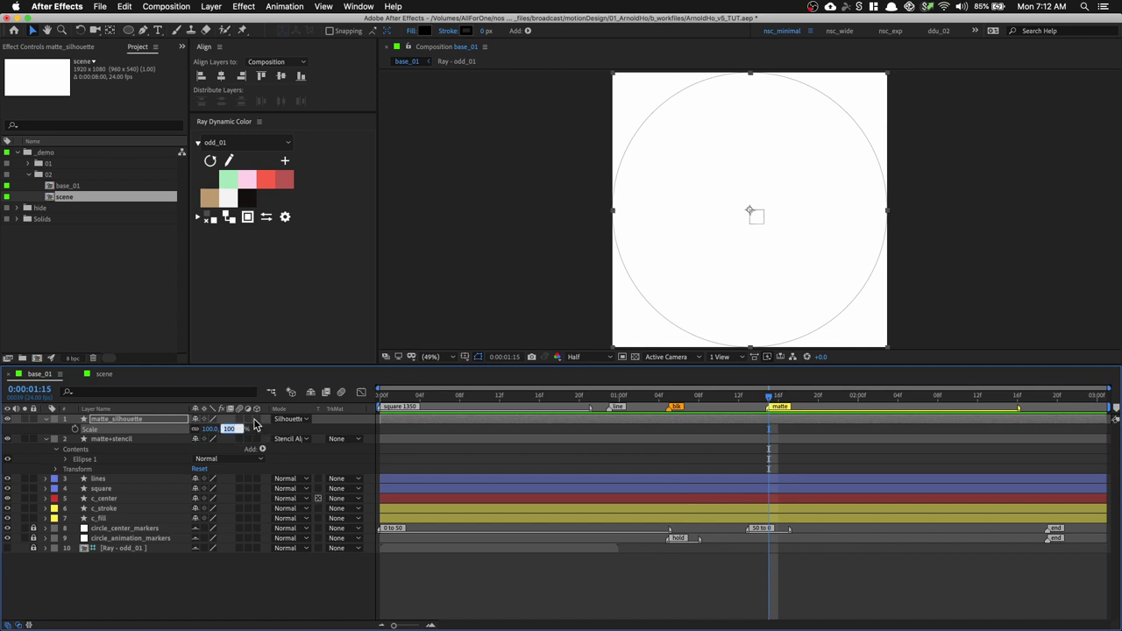
Keyframe matte_silhouette's Scale from 0% at 0:00:01:15 to 100% at 0:00:02:16, and play back the animation from the start
{"action": "type", "text": "0"}
{"action": "key", "text": "Return"}
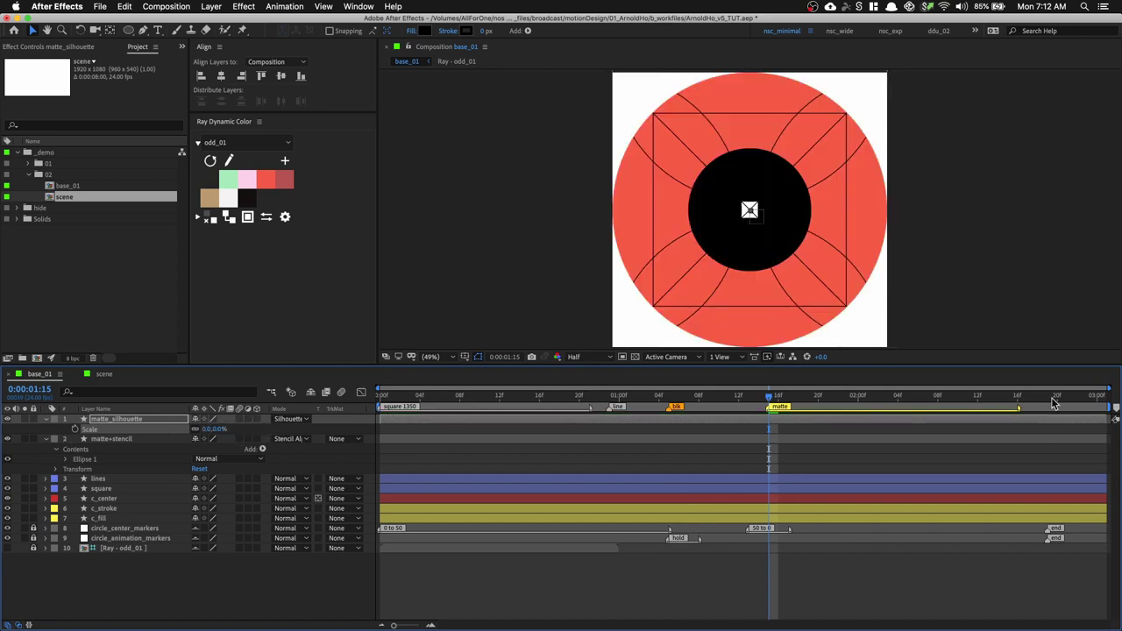
{"action": "left_click", "coordinate": [1017, 396]}
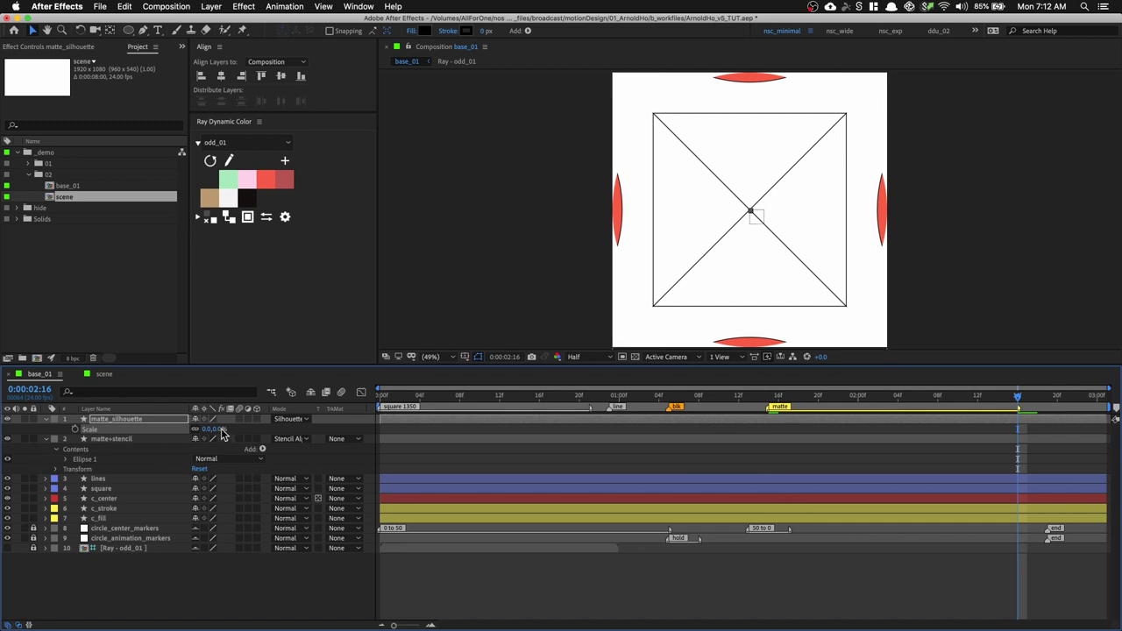
{"action": "type", "text": "00"}
{"action": "key", "text": "Return"}
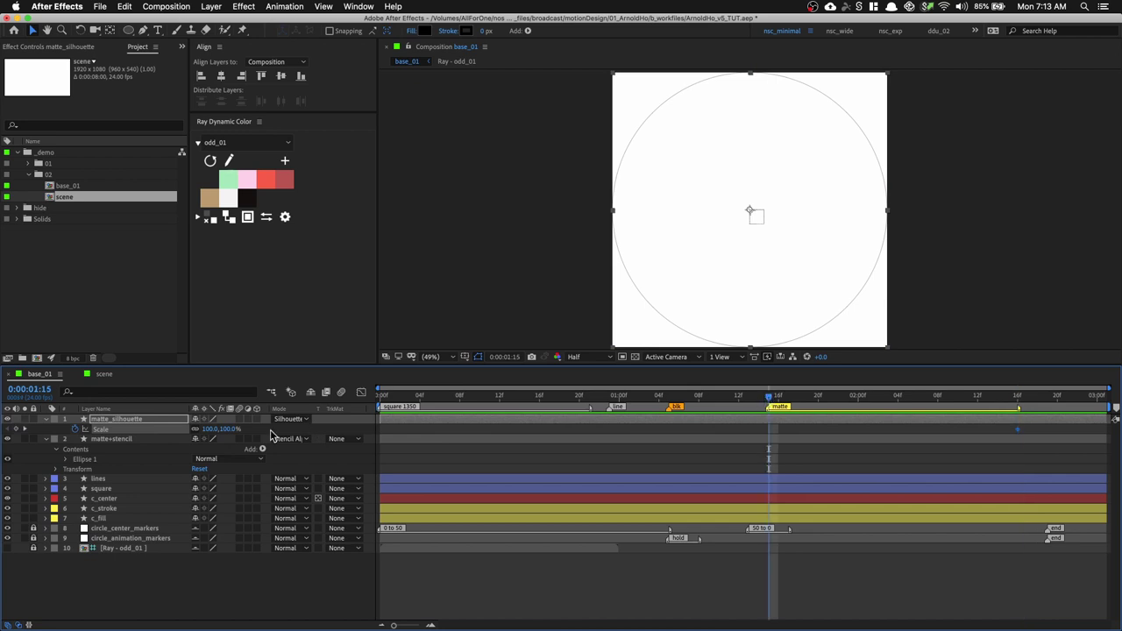
{"action": "type", "text": "00.0"}
{"action": "key", "text": "Return"}
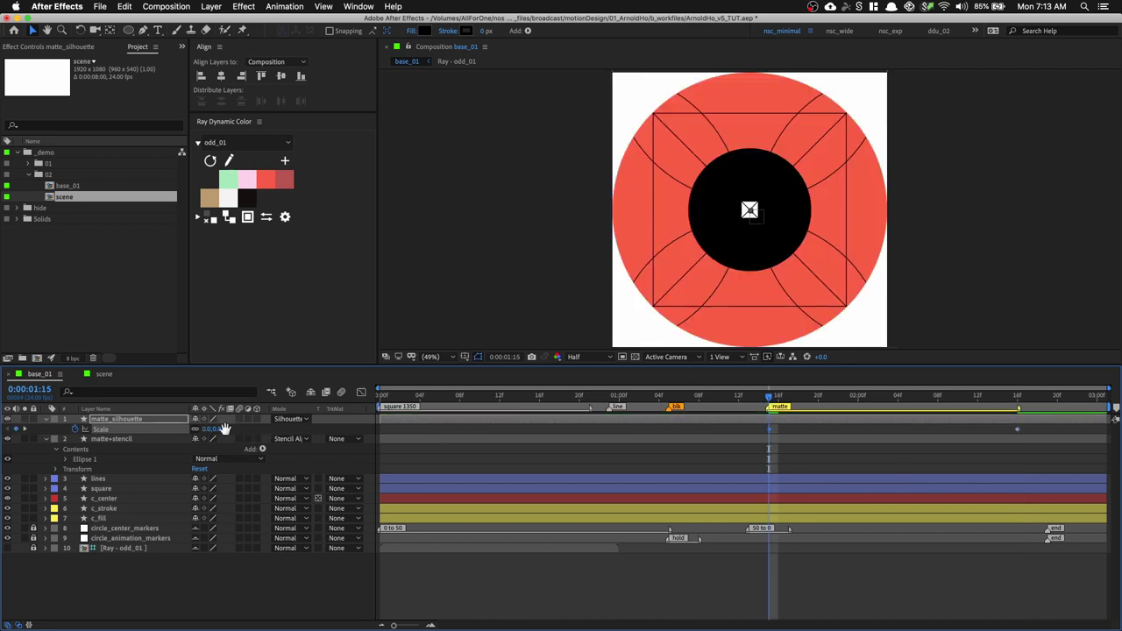
{"action": "key", "text": "space"}
{"action": "key", "text": "Home"}
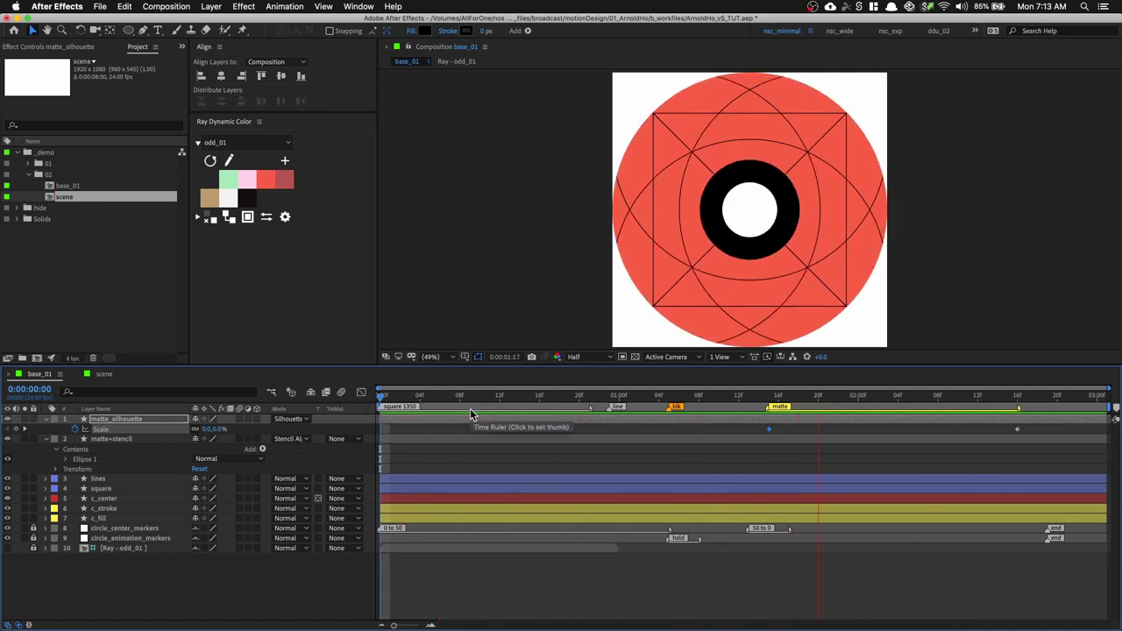
Apply Easy Ease to both Scale keyframes of matte_silhouette and play back the animation
{"action": "left_click", "coordinate": [1018, 429]}
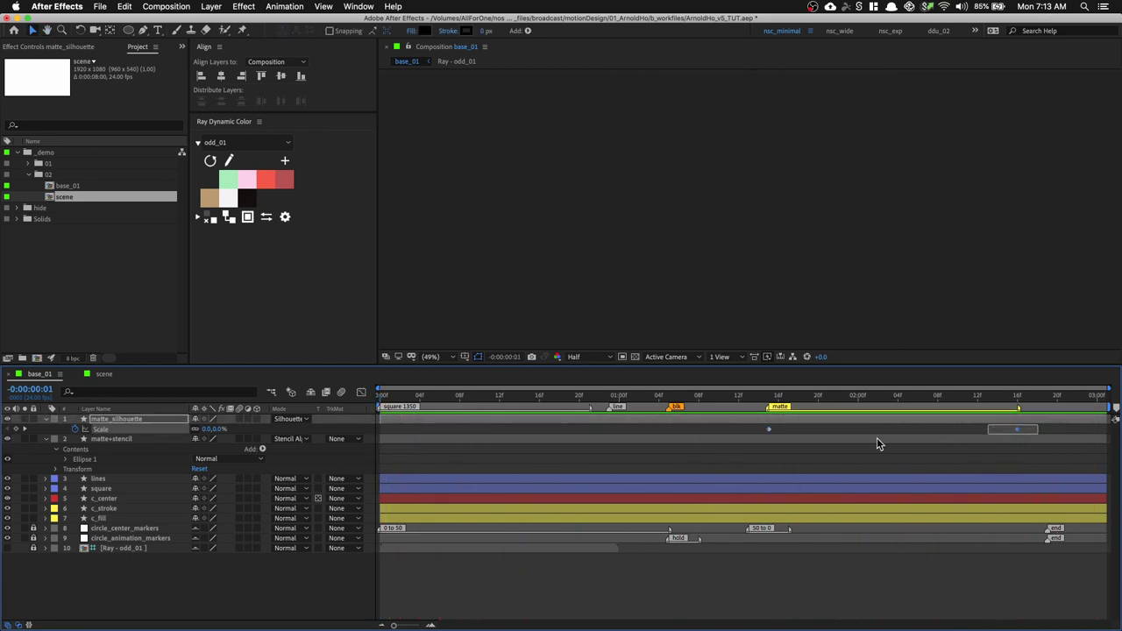
{"action": "left_click_drag", "start_coordinate": [764, 441], "coordinate": [768, 431]}
{"action": "right_click", "coordinate": [769, 431]}
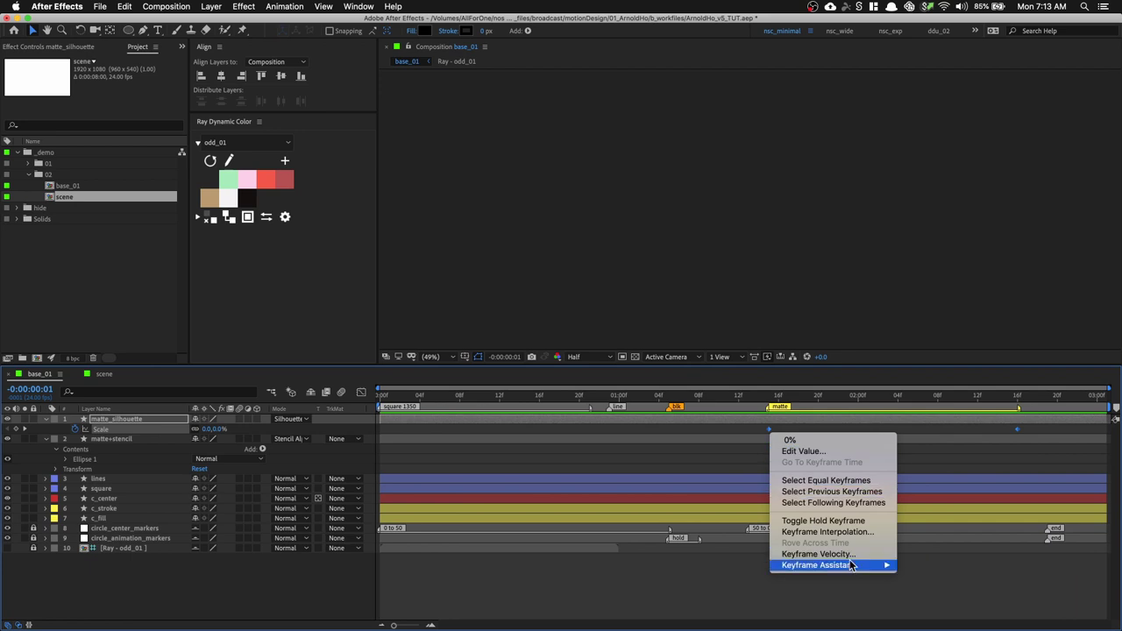
{"action": "mouse_move", "coordinate": [891, 566]}
{"action": "left_click", "coordinate": [928, 554]}
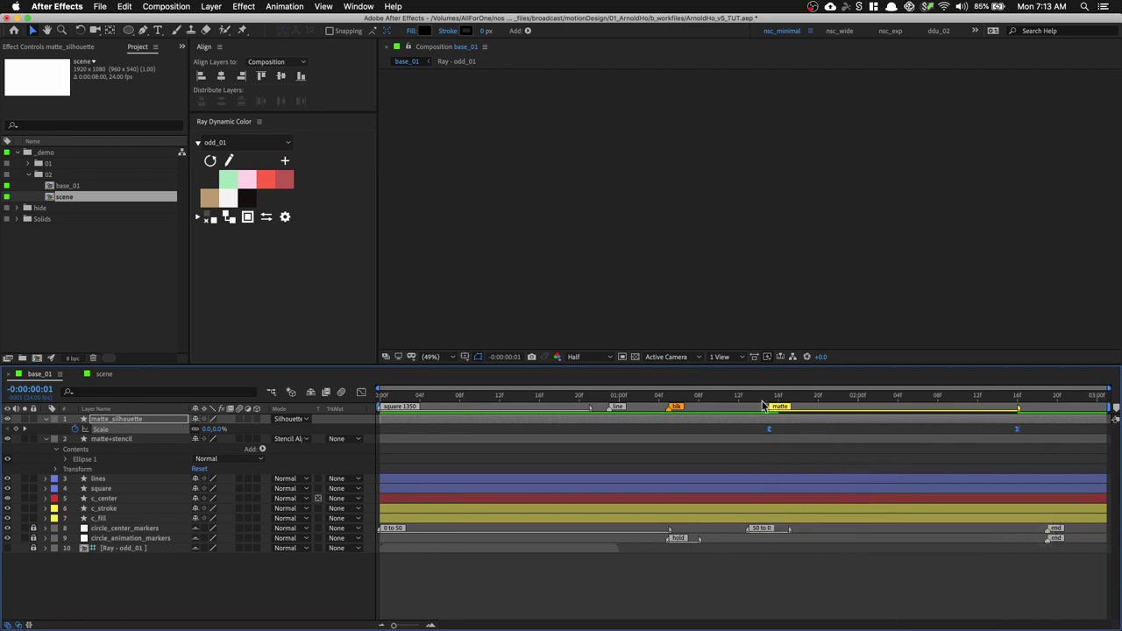
{"action": "key", "text": "space"}
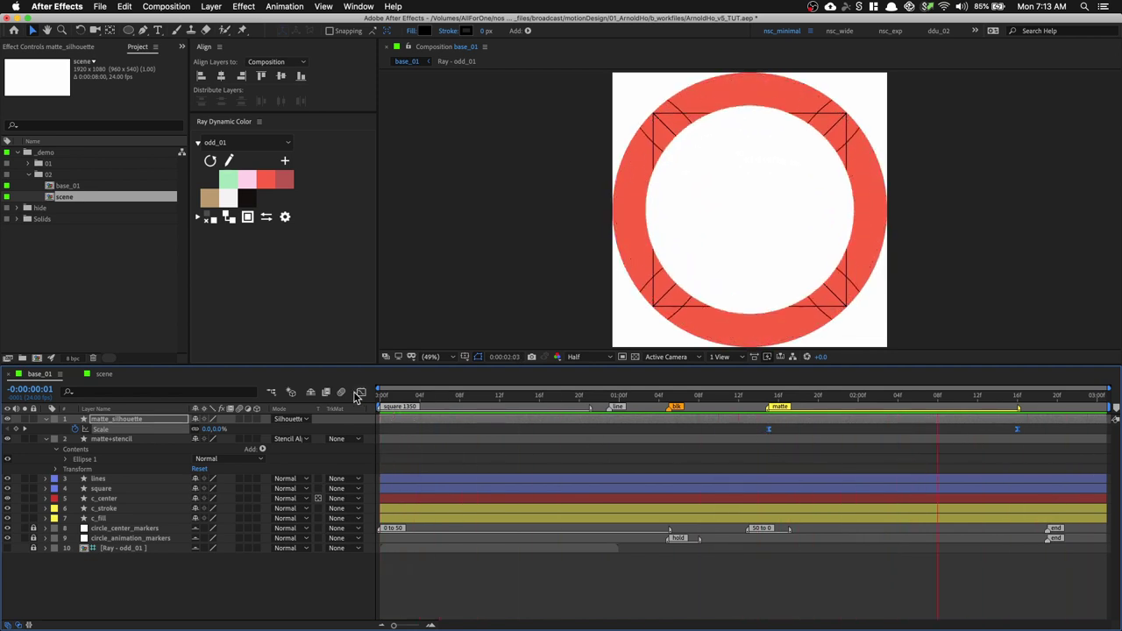
Lengthen both easing handles of matte_silhouette's Scale curve in the Graph Editor for a steeper middle, and save the project
{"action": "key", "text": "shift+F3"}
{"action": "left_click", "coordinate": [1017, 427]}
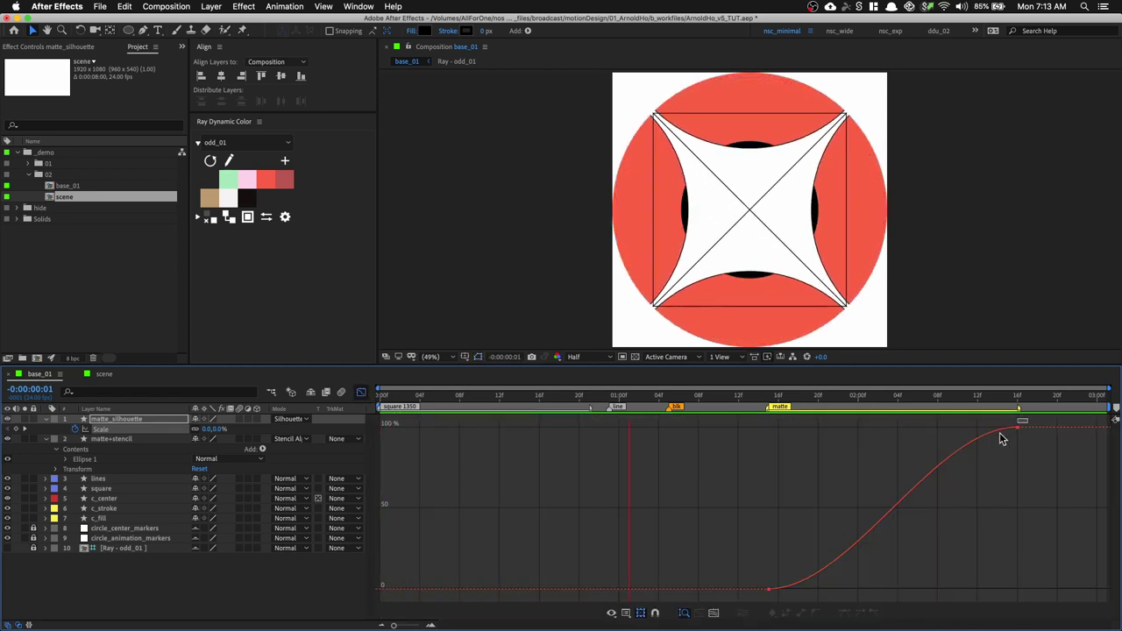
{"action": "left_click_drag", "start_coordinate": [935, 427], "coordinate": [837, 427]}
{"action": "left_click_drag", "start_coordinate": [908, 555], "coordinate": [748, 596]}
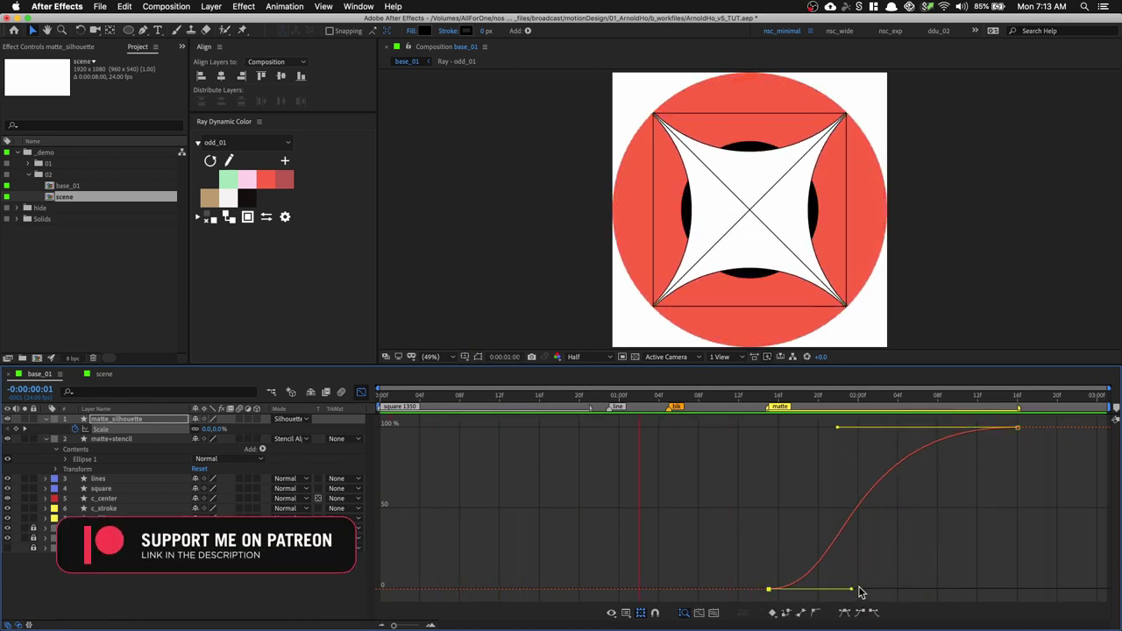
{"action": "left_click_drag", "start_coordinate": [850, 591], "coordinate": [970, 588]}
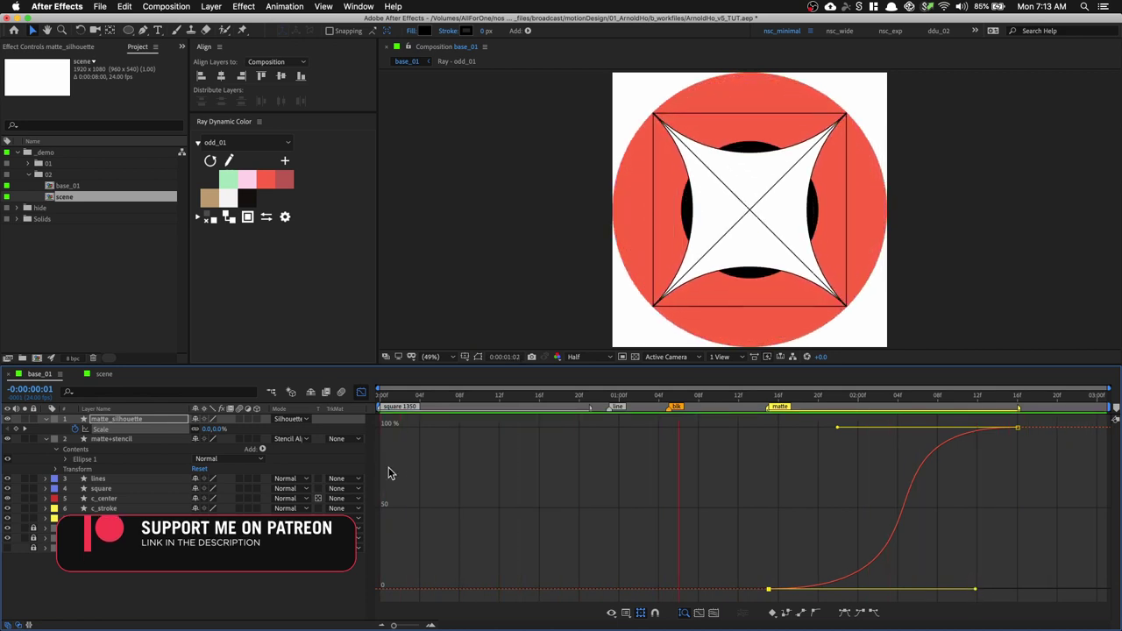
{"action": "left_click", "coordinate": [361, 393]}
{"action": "key", "text": "super+s"}
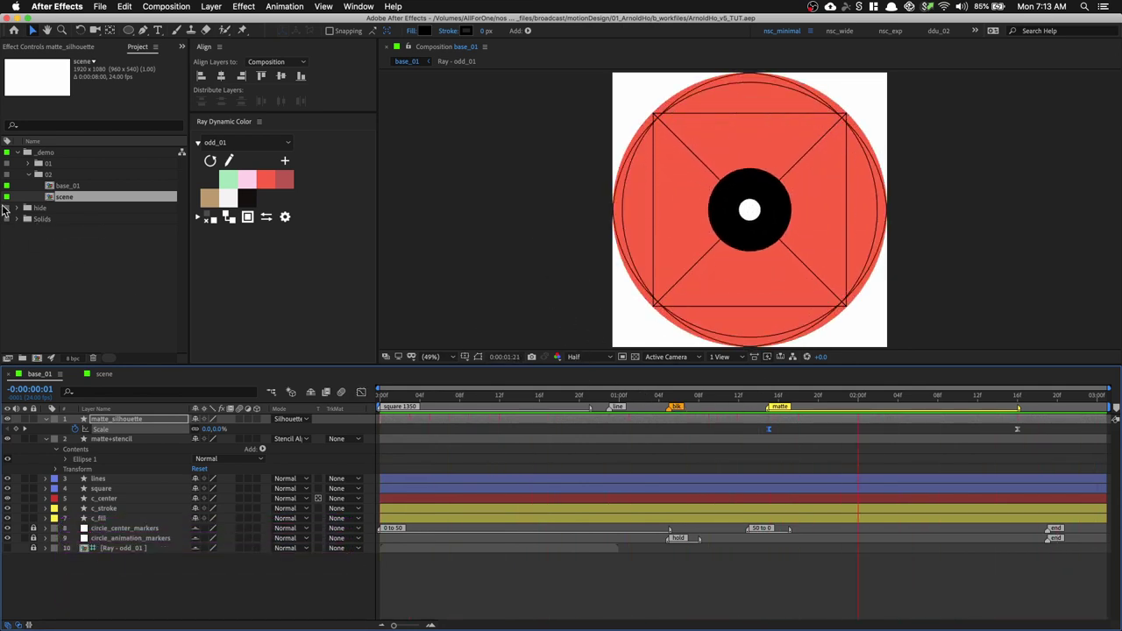
Duplicate the base_01 composition three times in the project and delete the copies
{"action": "left_click", "coordinate": [61, 187]}
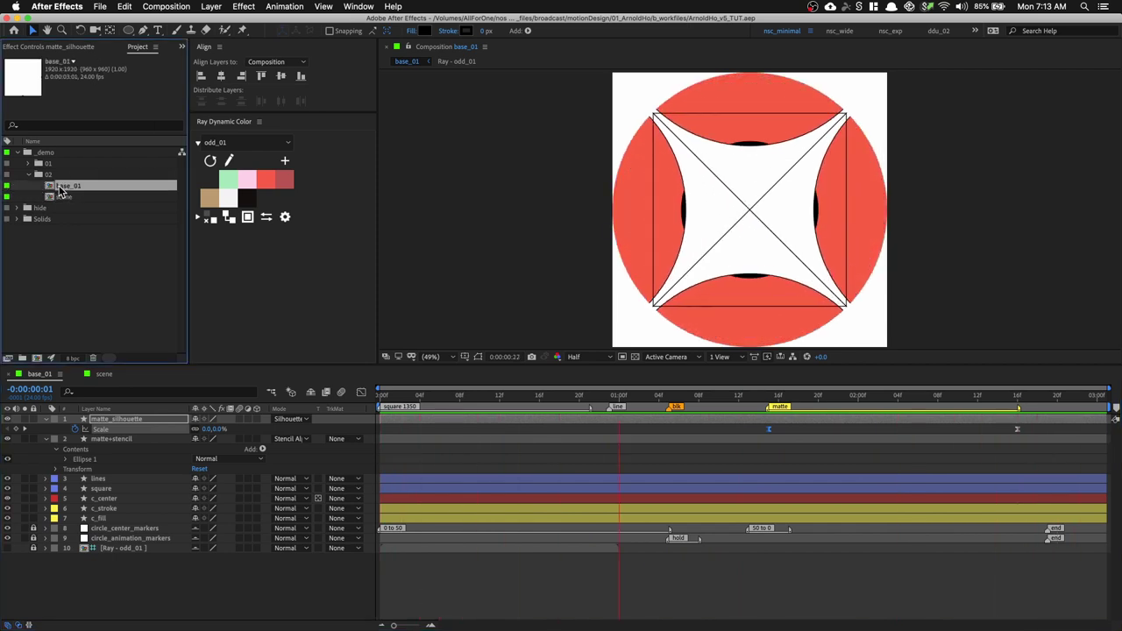
{"action": "key", "text": "ctrl+d"}
{"action": "key", "text": "ctrl+d"}
{"action": "key", "text": "ctrl+d"}
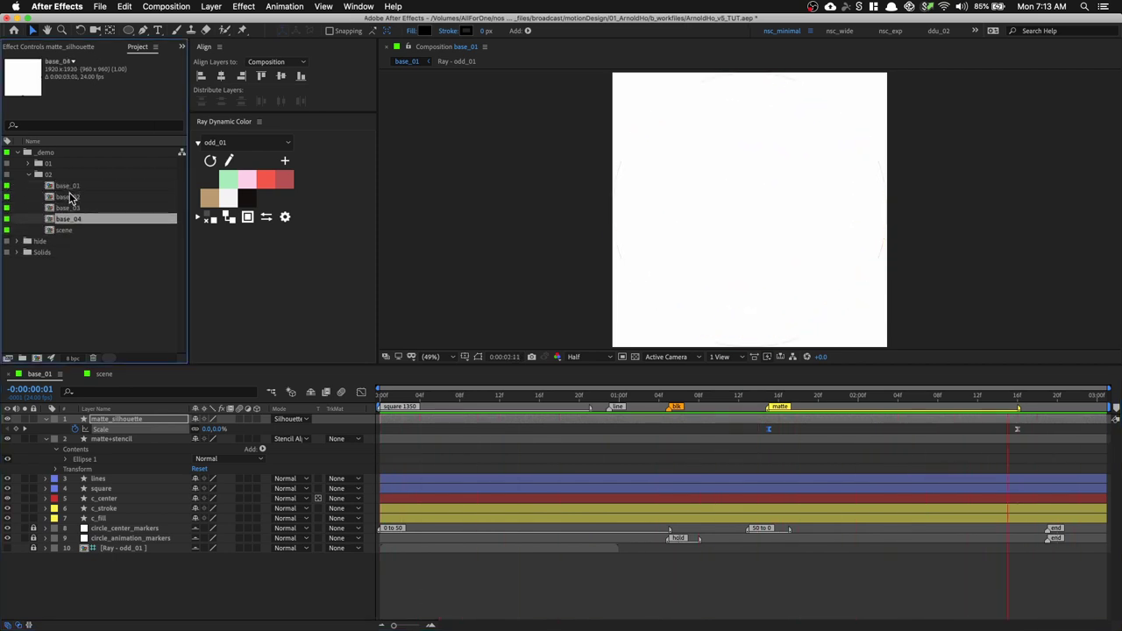
{"action": "left_click", "coordinate": [72, 198]}
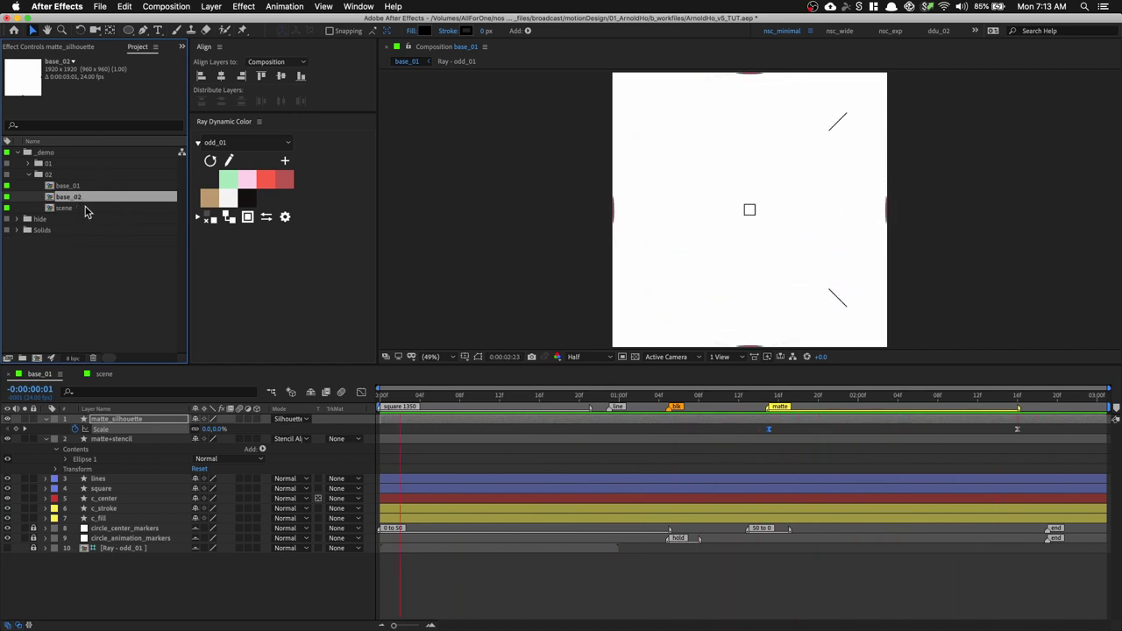
{"action": "key", "text": "Delete"}
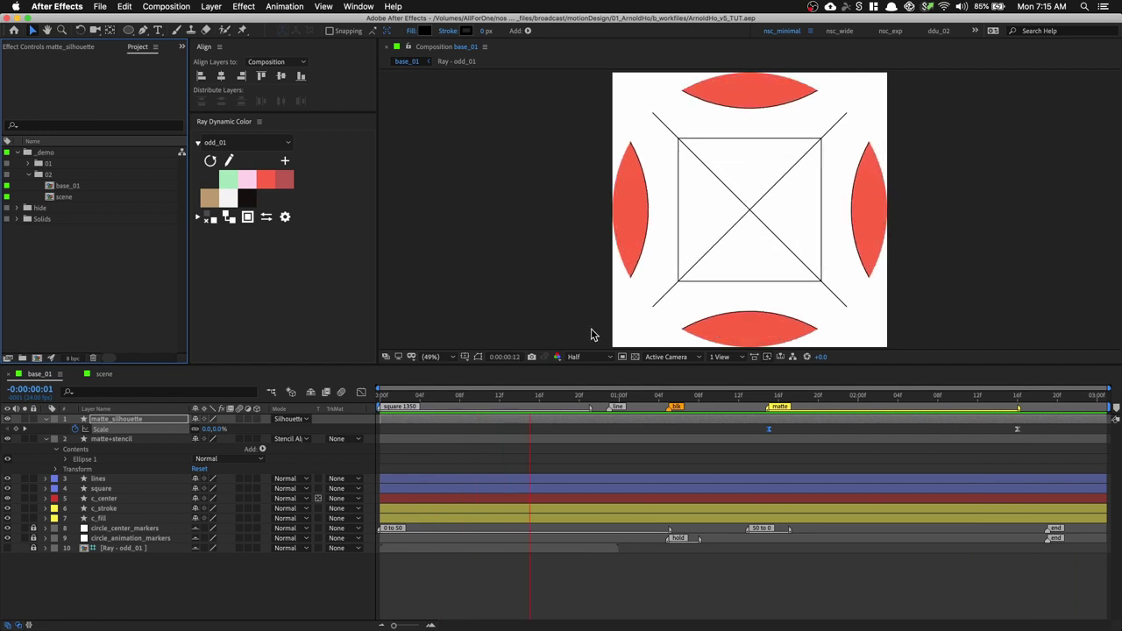
Show Essential Graphics and set base_01 as its master composition
{"action": "left_click", "coordinate": [358, 7]}
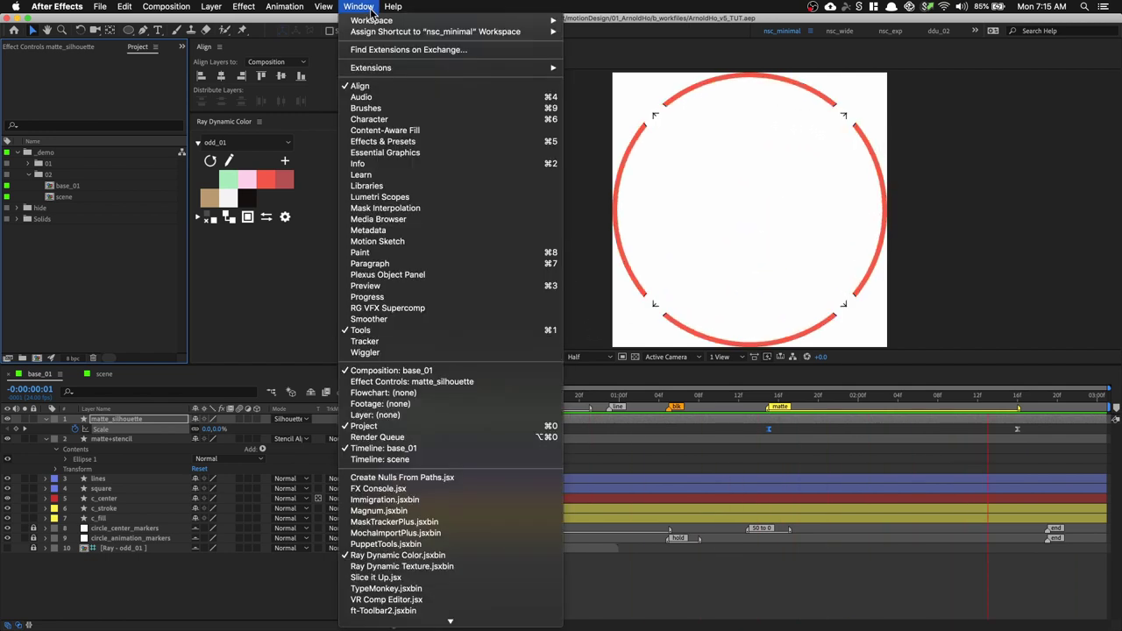
{"action": "left_click", "coordinate": [431, 153]}
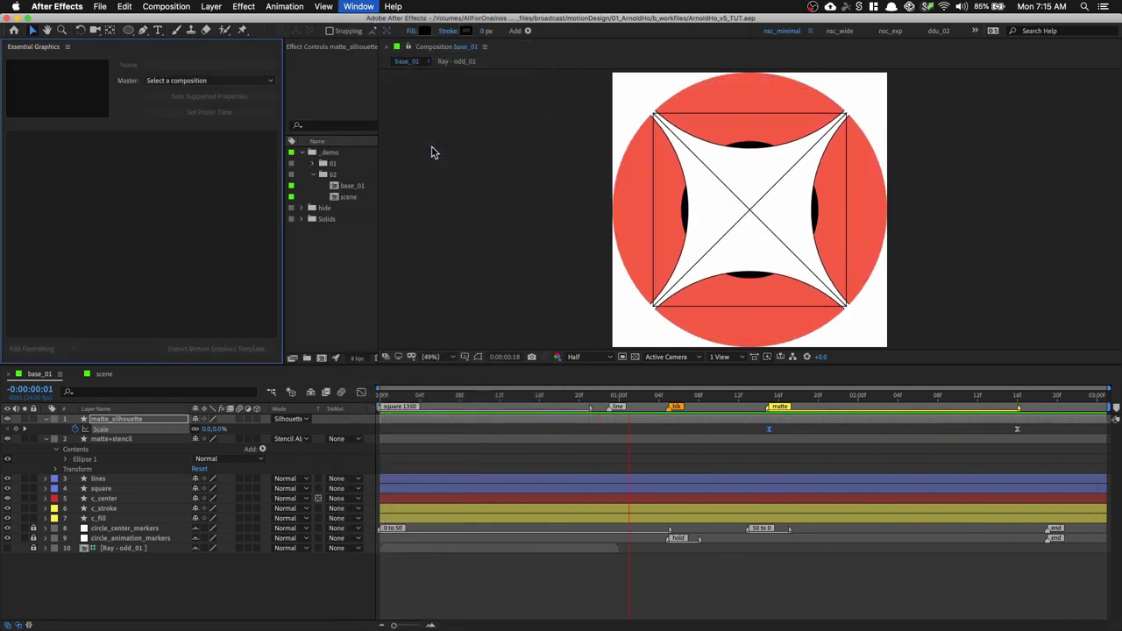
{"action": "left_click", "coordinate": [213, 81]}
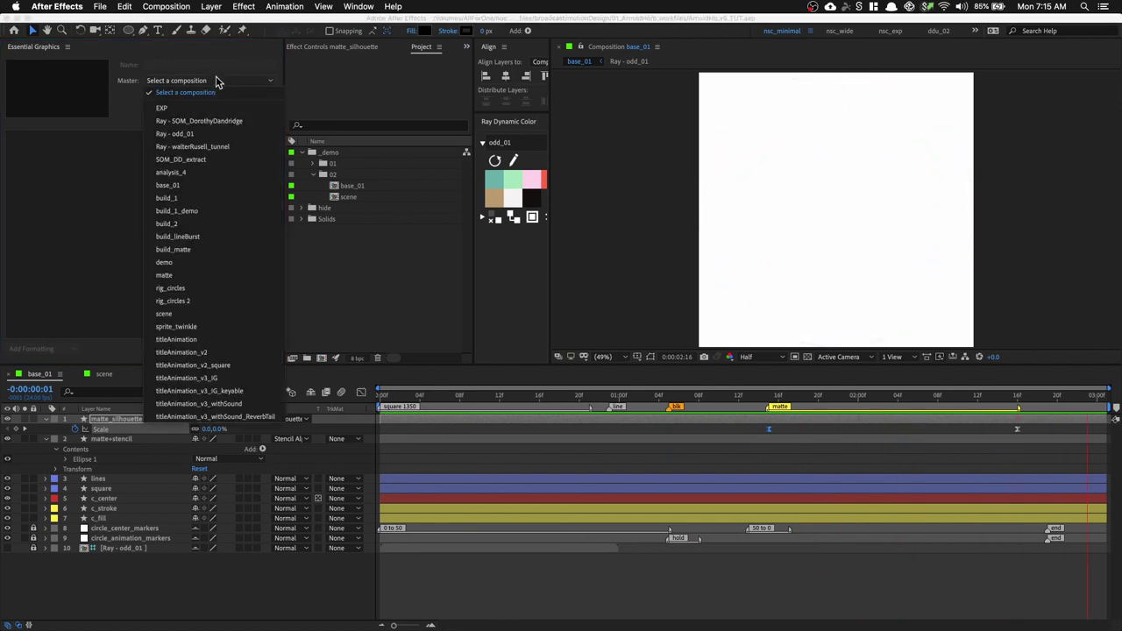
{"action": "left_click", "coordinate": [197, 185]}
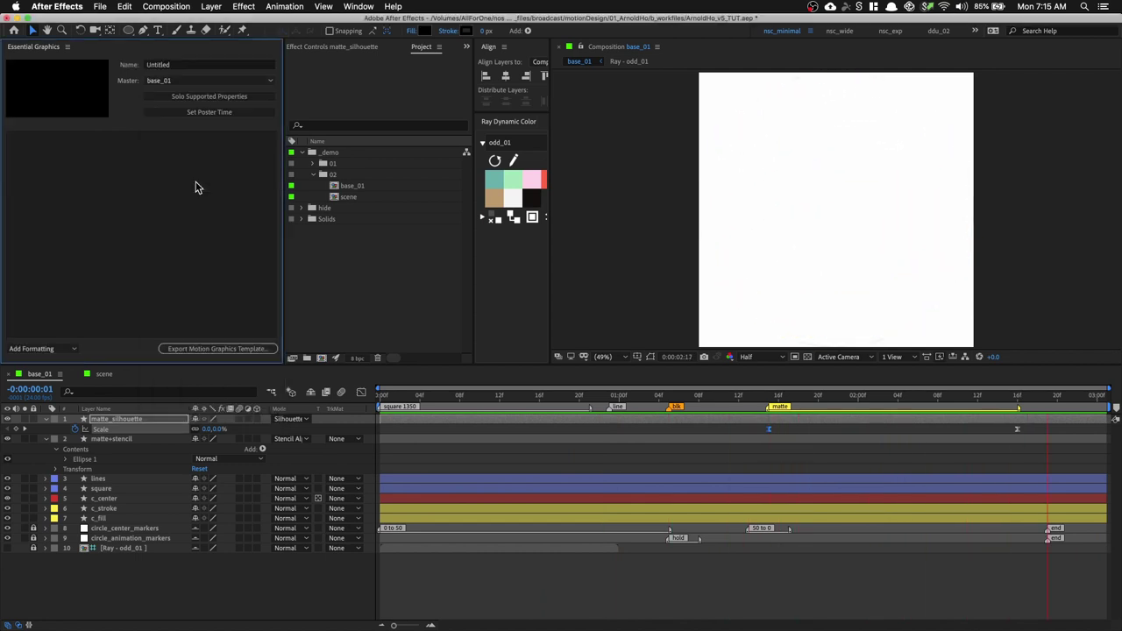
Expose the Fill 1 Color of c_fill's Ellipse 1 as an Essential Graphics property of base_01
{"action": "left_click", "coordinate": [46, 518]}
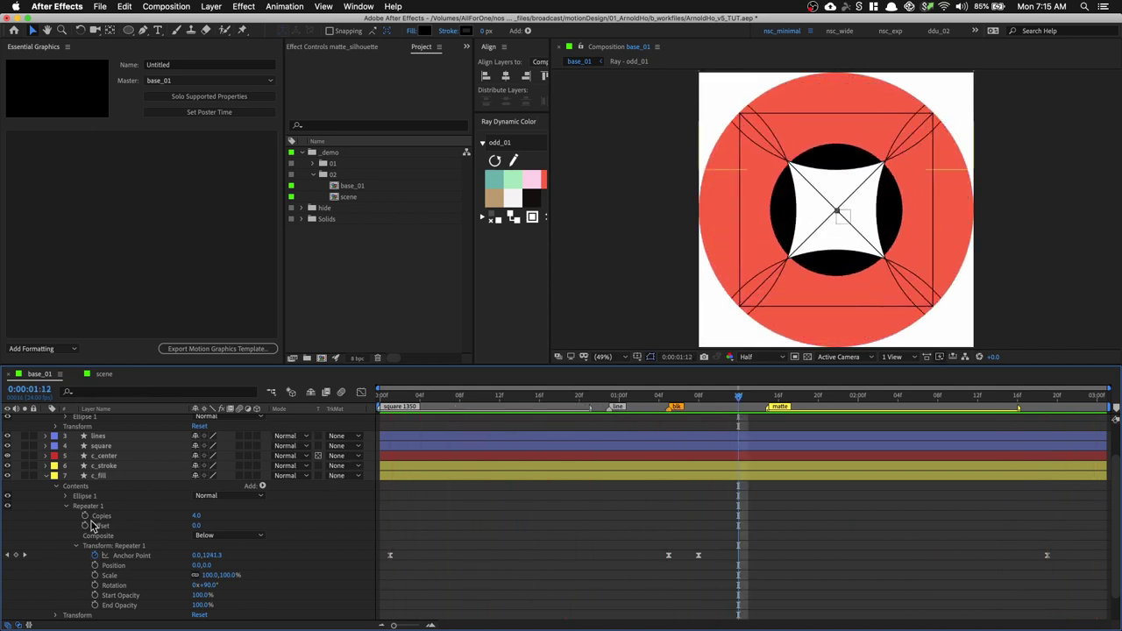
{"action": "scroll", "coordinate": [91, 524], "scroll_direction": "down", "scroll_amount": 1}
{"action": "left_click", "coordinate": [65, 476]}
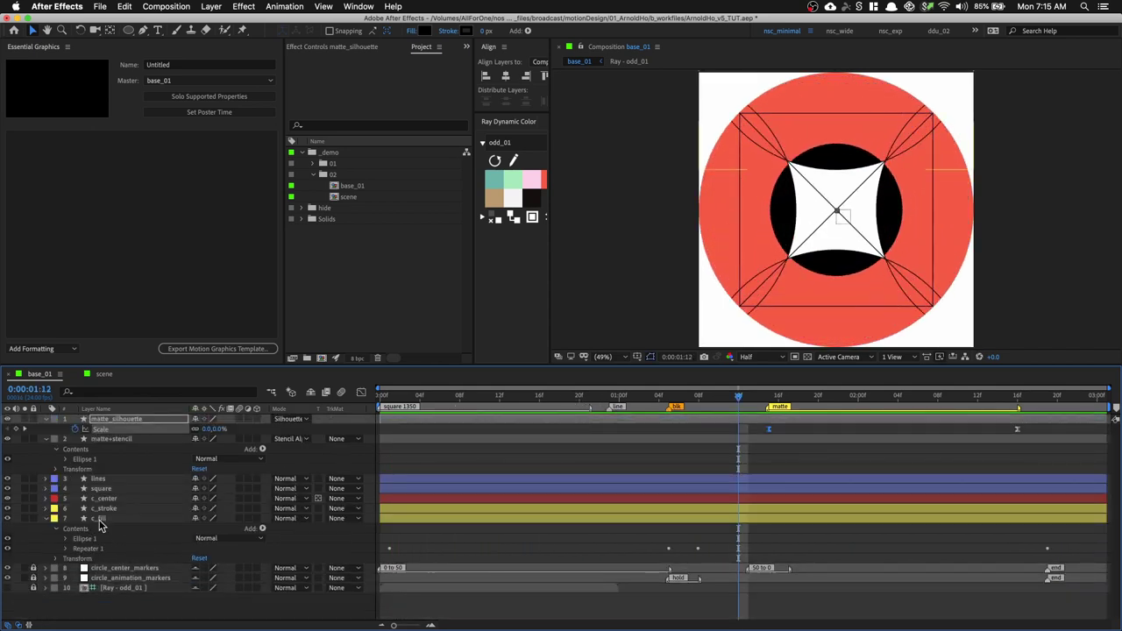
{"action": "left_click", "coordinate": [65, 539]}
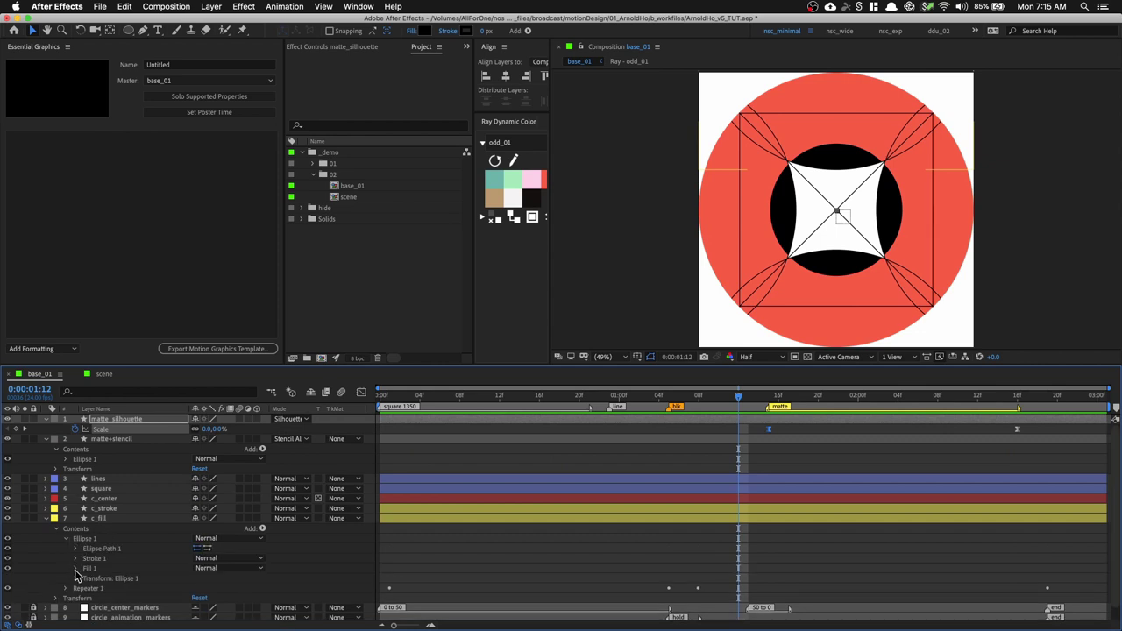
{"action": "left_click", "coordinate": [75, 569]}
{"action": "left_click", "coordinate": [130, 600]}
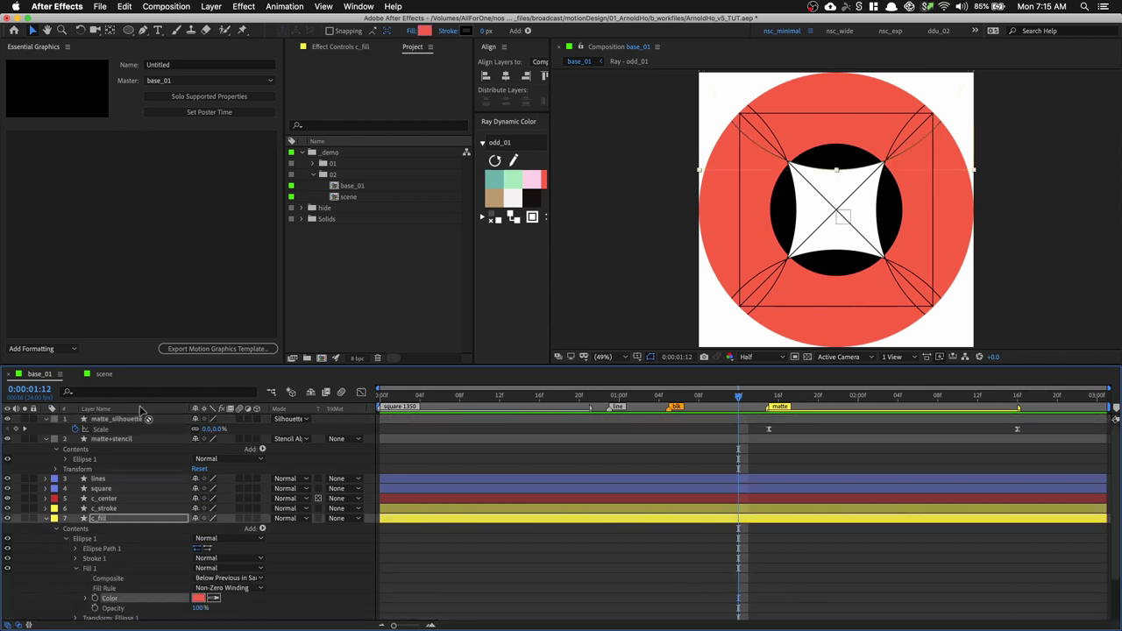
{"action": "left_click_drag", "start_coordinate": [136, 242], "coordinate": [136, 242]}
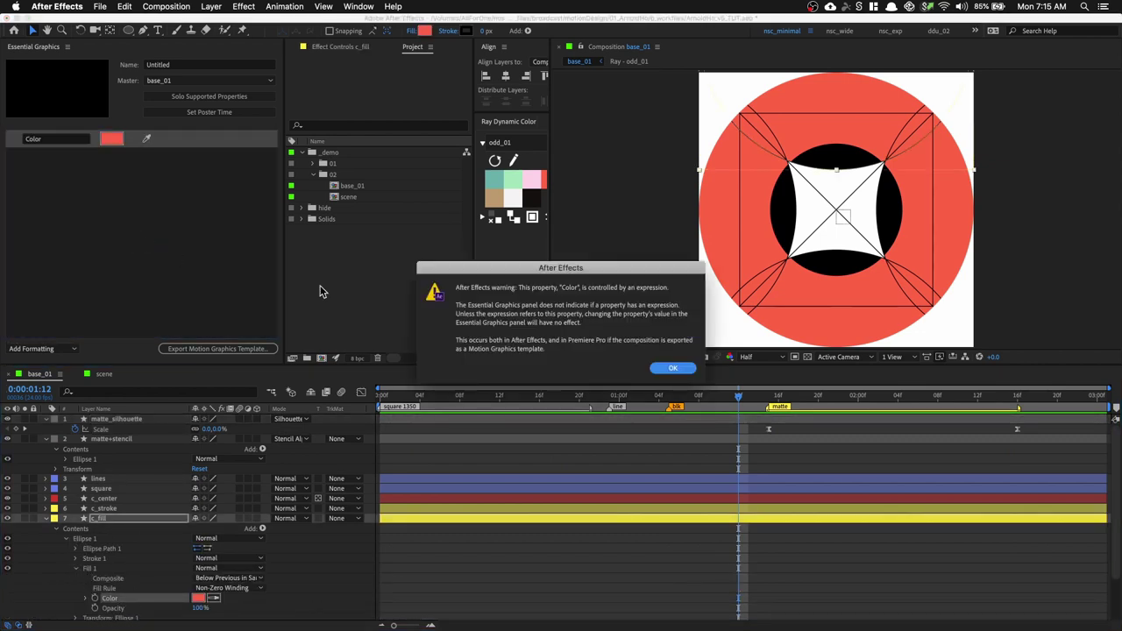
{"action": "left_click", "coordinate": [671, 369]}
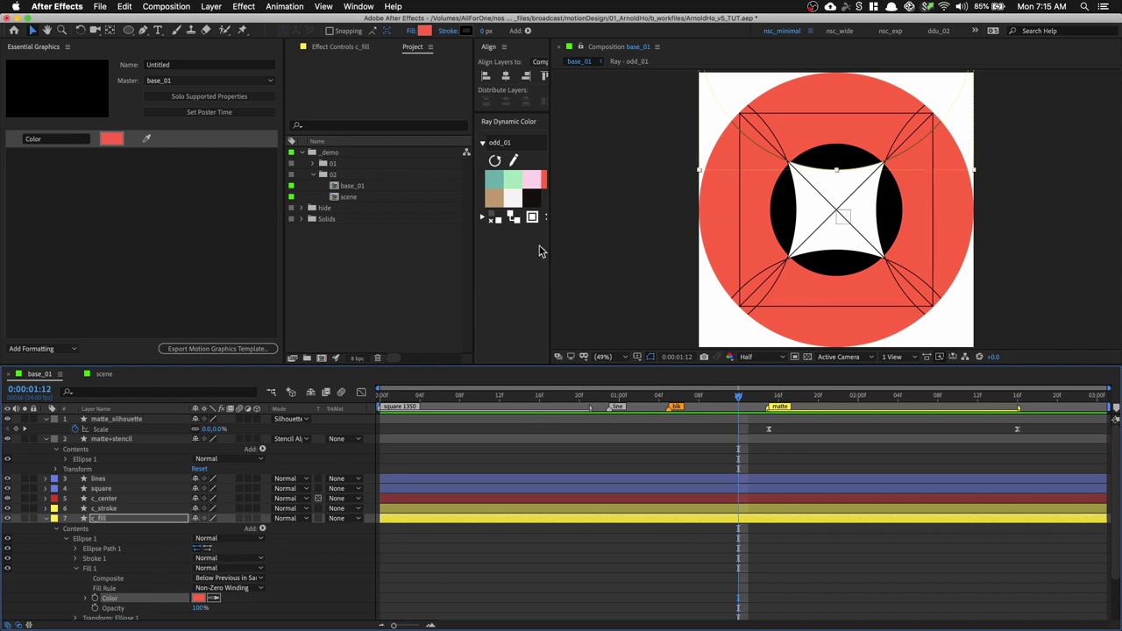
Unlink c_fill's fill colour from the Ray Dynamic Color palette, and replace its Essential Graphics entry with the unlinked Color property
{"action": "left_click", "coordinate": [498, 220]}
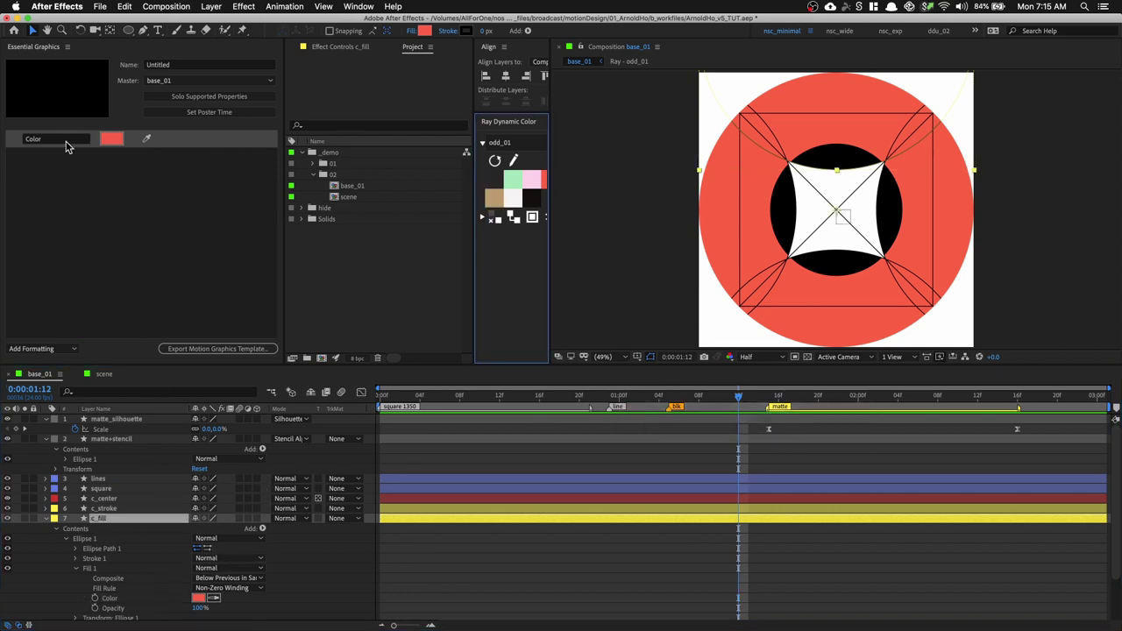
{"action": "left_click", "coordinate": [198, 143]}
{"action": "key", "text": "Delete"}
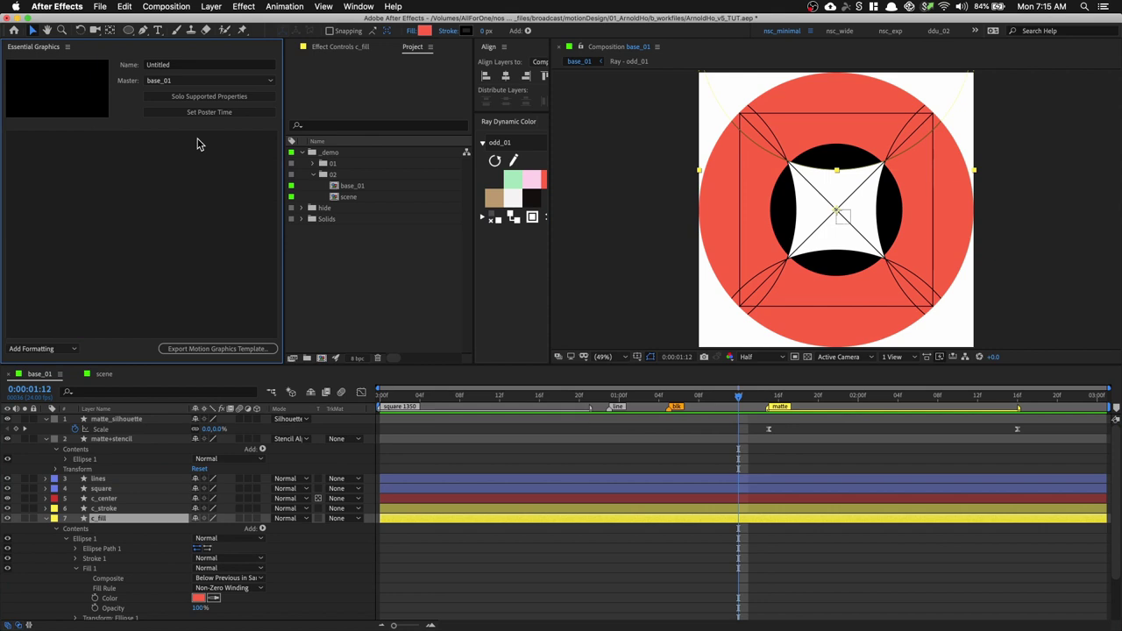
{"action": "left_click_drag", "start_coordinate": [122, 603], "coordinate": [101, 179]}
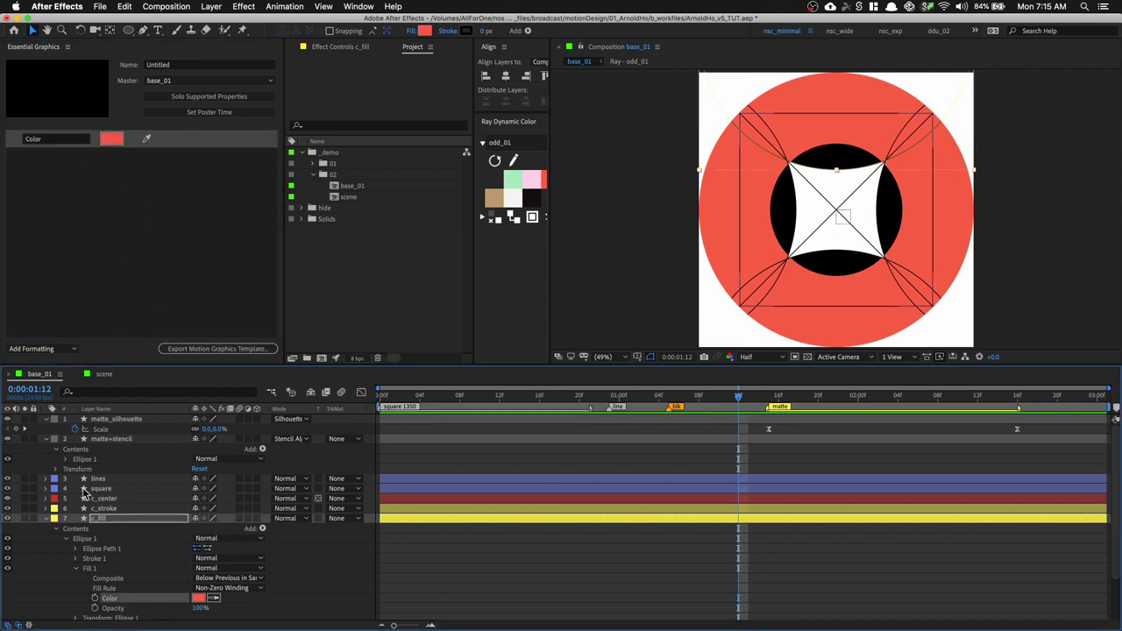
Add the Fill 1 Color of c_center's Ellipse 1 to the Essential Graphics properties
{"action": "left_click", "coordinate": [46, 499]}
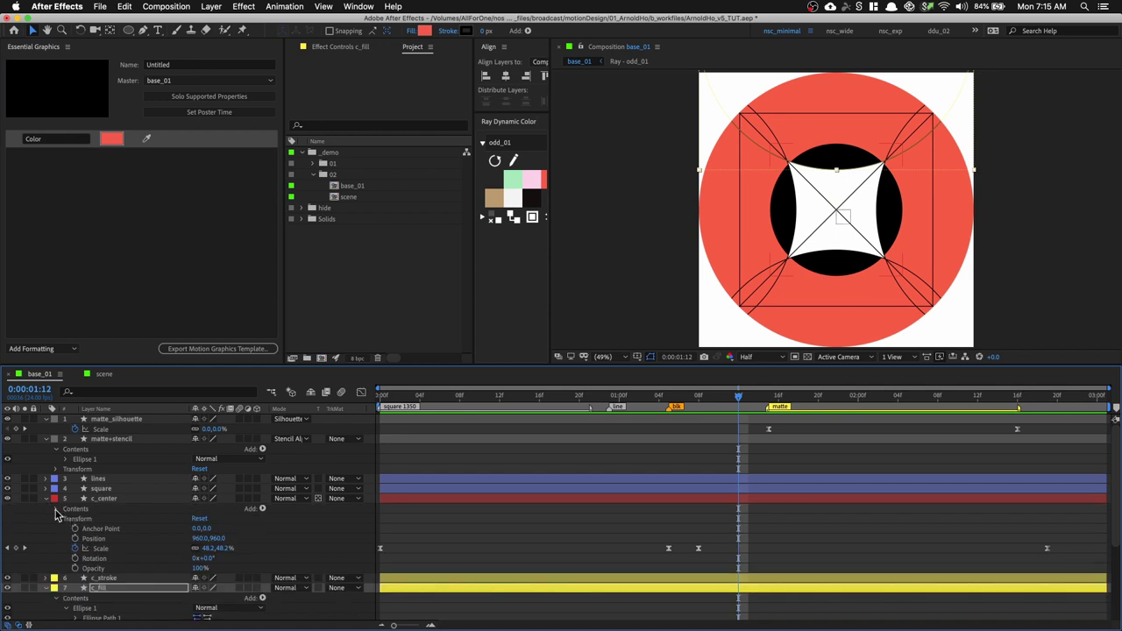
{"action": "left_click", "coordinate": [57, 510]}
{"action": "left_click", "coordinate": [65, 519]}
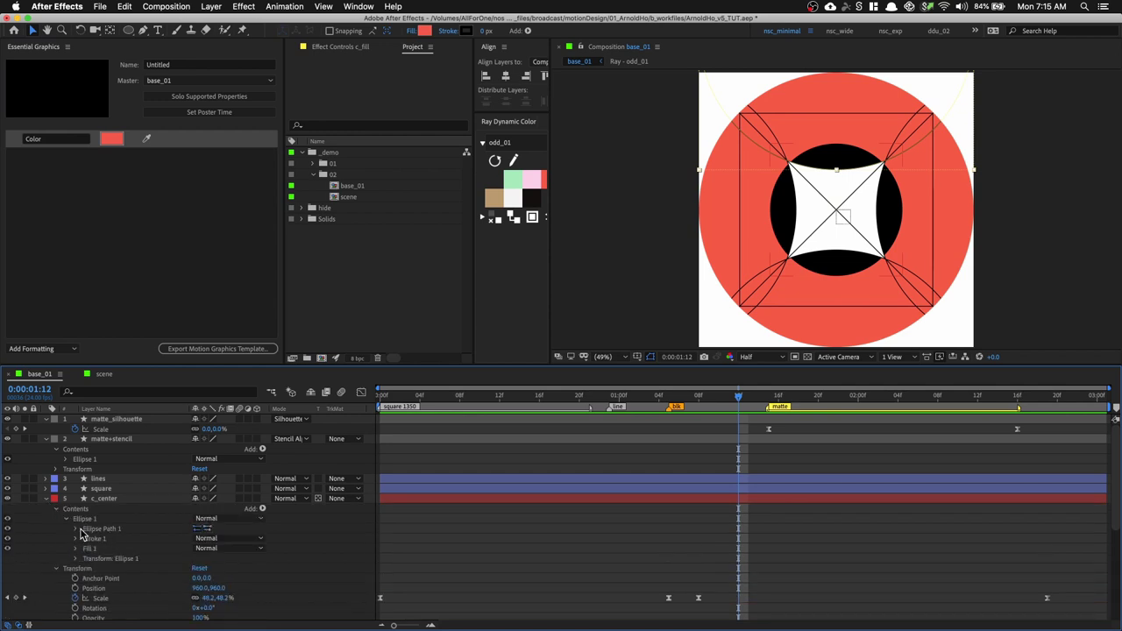
{"action": "left_click", "coordinate": [75, 530]}
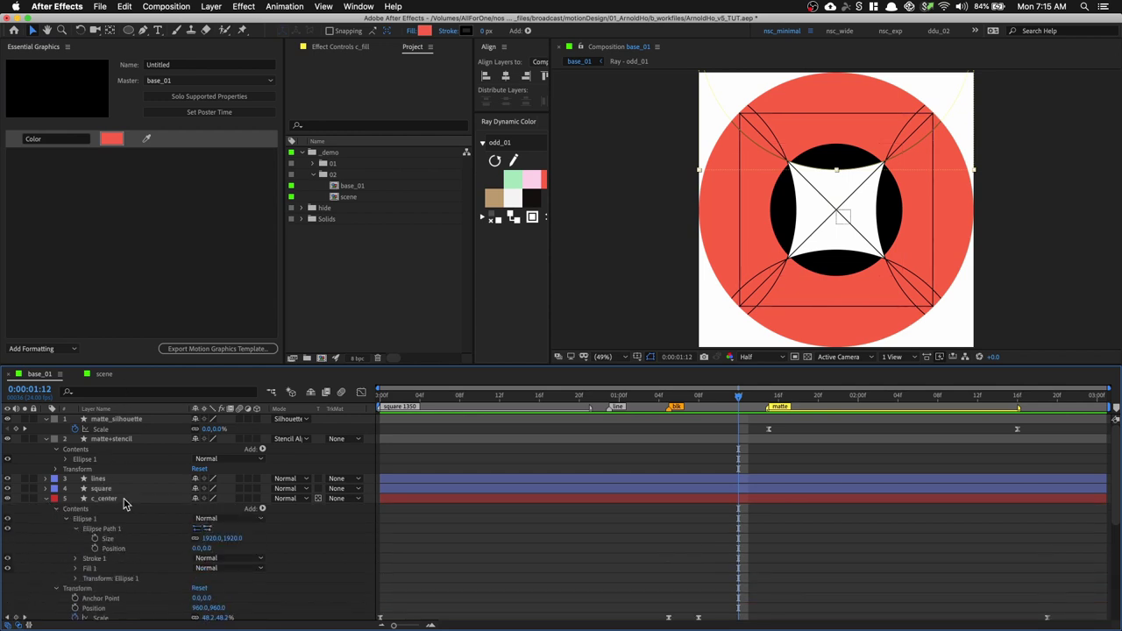
{"action": "left_click", "coordinate": [76, 579]}
{"action": "left_click", "coordinate": [77, 536]}
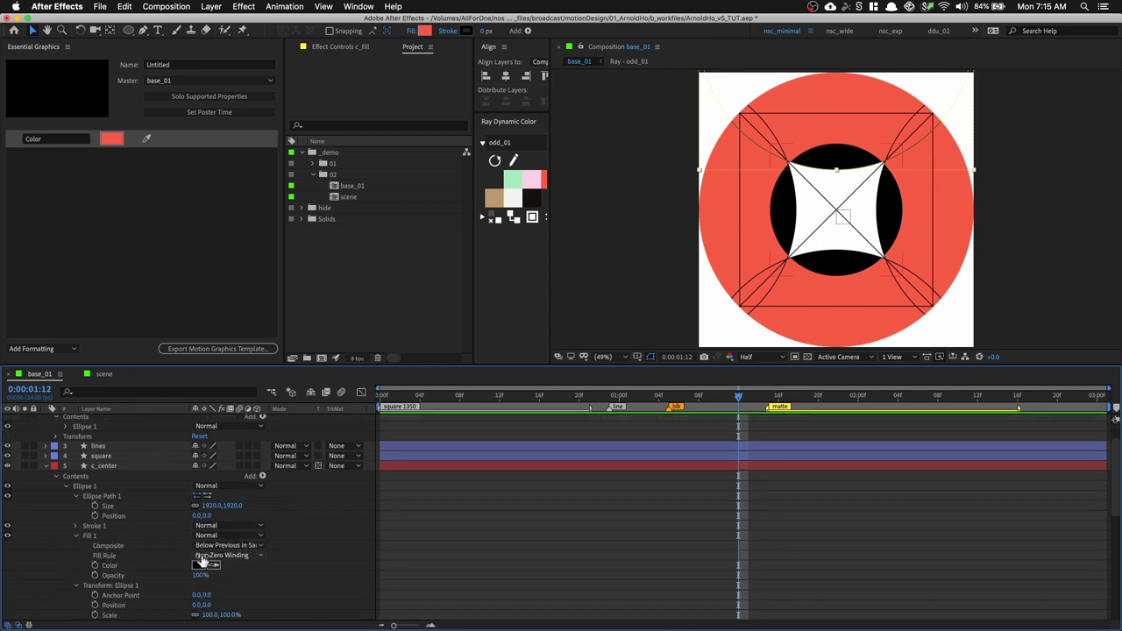
{"action": "left_click_drag", "start_coordinate": [133, 567], "coordinate": [115, 197]}
Name the red colour property primary and the black one secondary, and collapse all layers in the base_01 timeline
{"action": "left_click", "coordinate": [39, 143]}
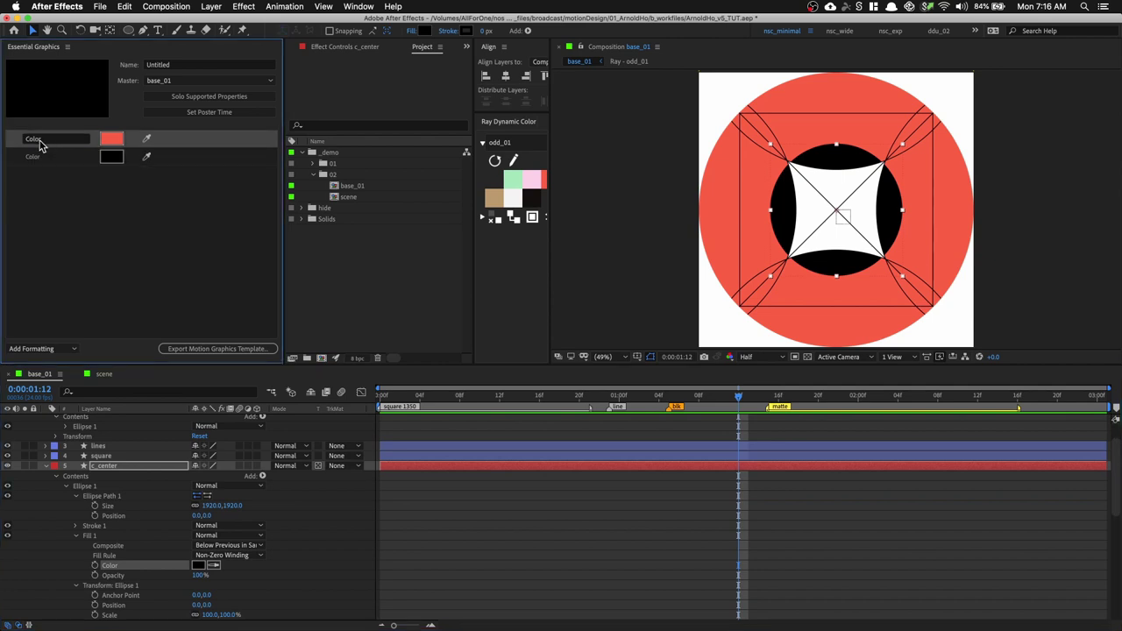
{"action": "left_click", "coordinate": [39, 143]}
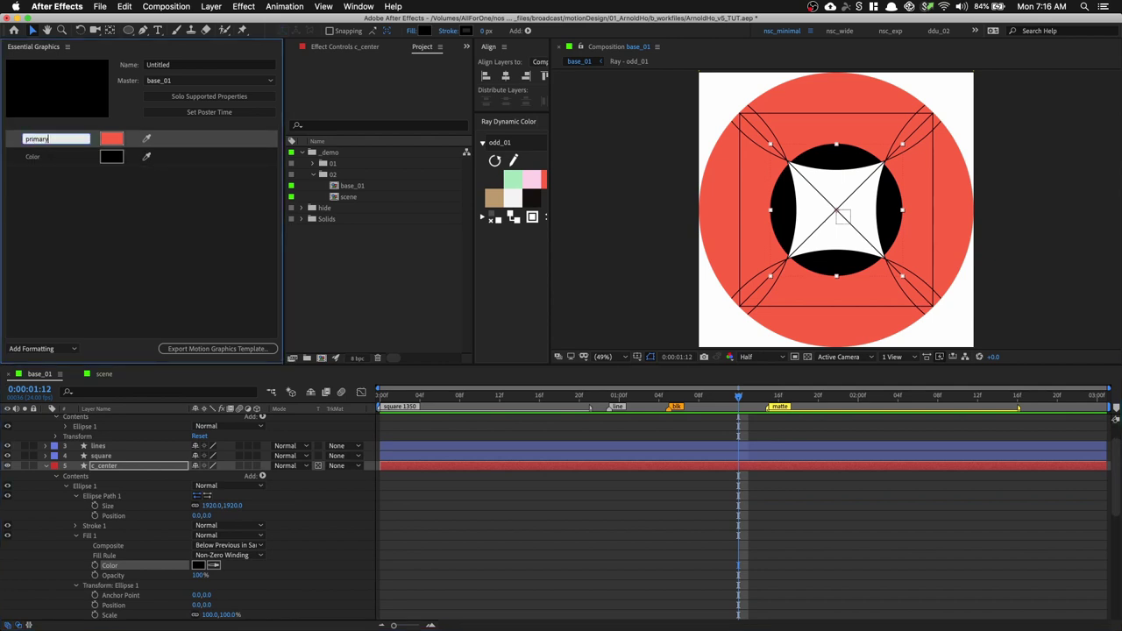
{"action": "left_click", "coordinate": [36, 156]}
{"action": "left_click", "coordinate": [35, 157]}
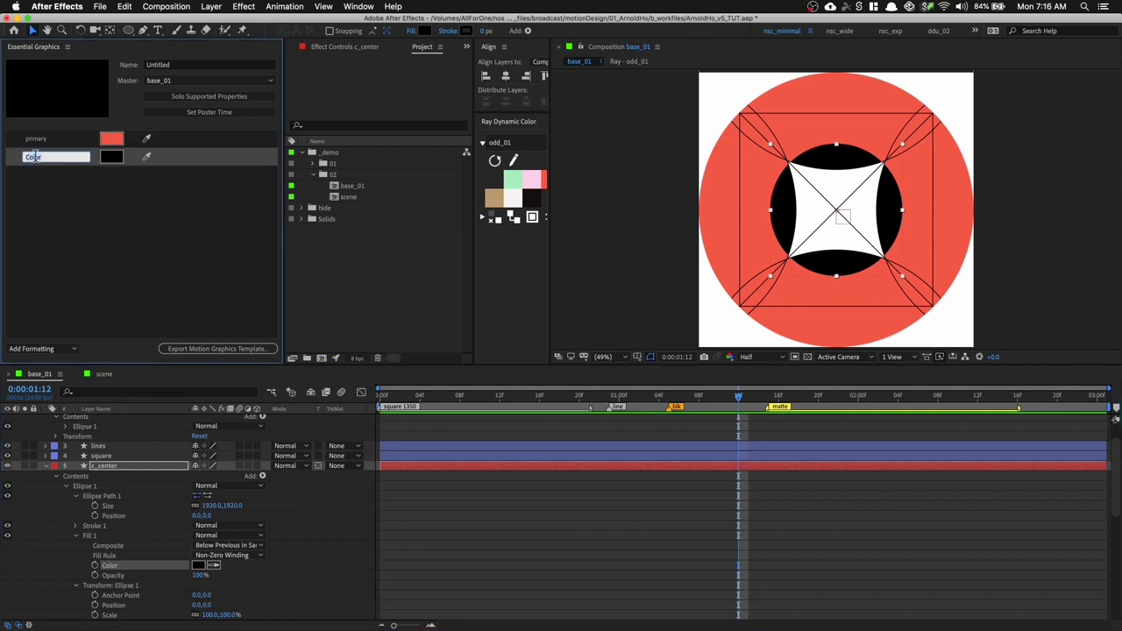
{"action": "type", "text": "secondary"}
{"action": "left_click", "coordinate": [53, 183]}
{"action": "left_click", "coordinate": [46, 466]}
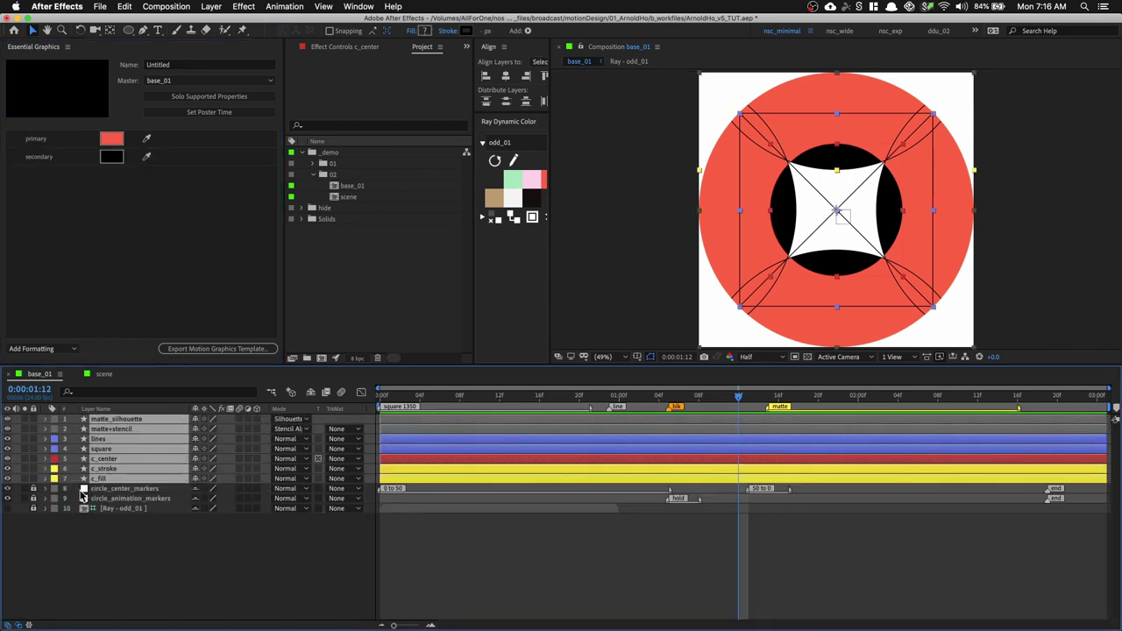
{"action": "left_click", "coordinate": [109, 541]}
Try a saturated purple as the primary colour and scrub the animation to 0:00:02:00 to check it
{"action": "left_click", "coordinate": [110, 138]}
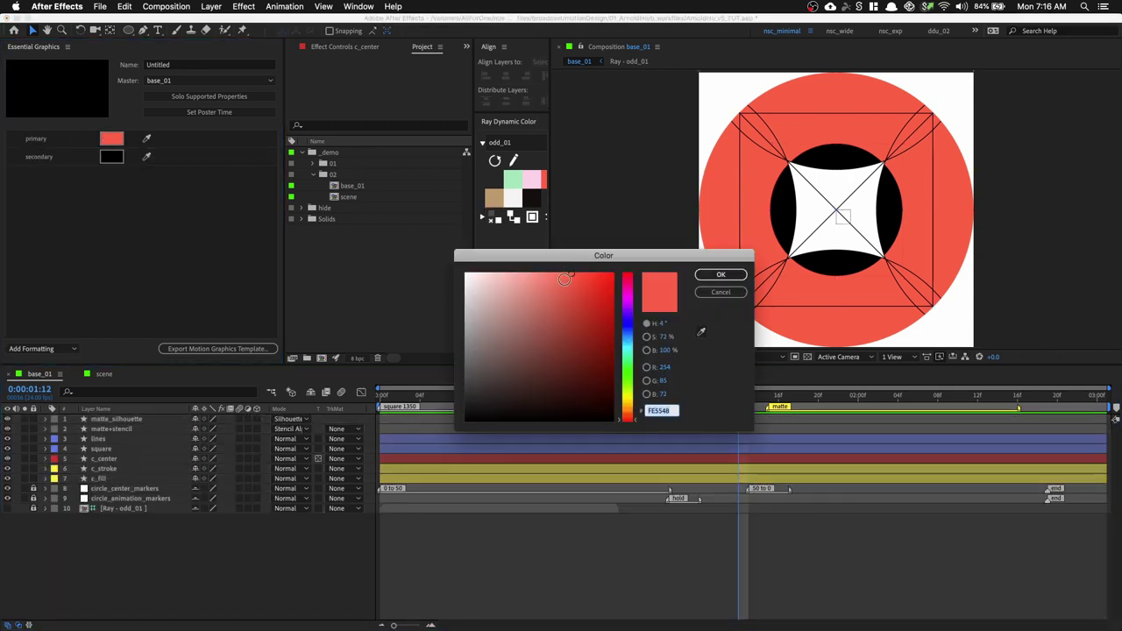
{"action": "left_click", "coordinate": [625, 313]}
{"action": "left_click", "coordinate": [612, 276]}
{"action": "left_click", "coordinate": [721, 275]}
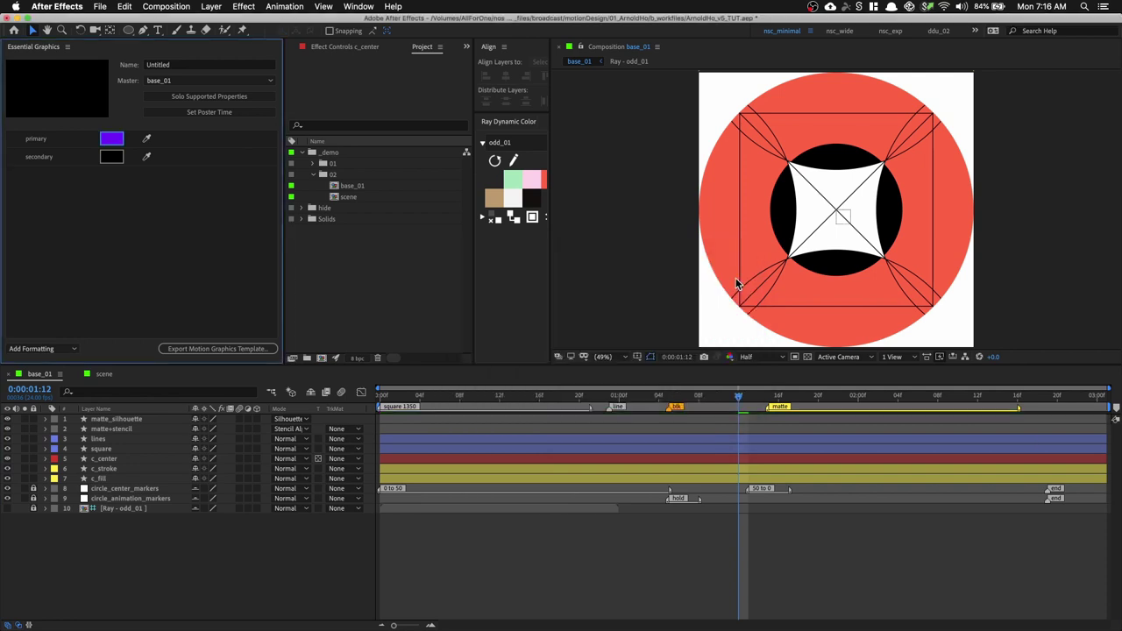
{"action": "left_click", "coordinate": [480, 401]}
{"action": "left_click_drag", "start_coordinate": [480, 402], "coordinate": [859, 397]}
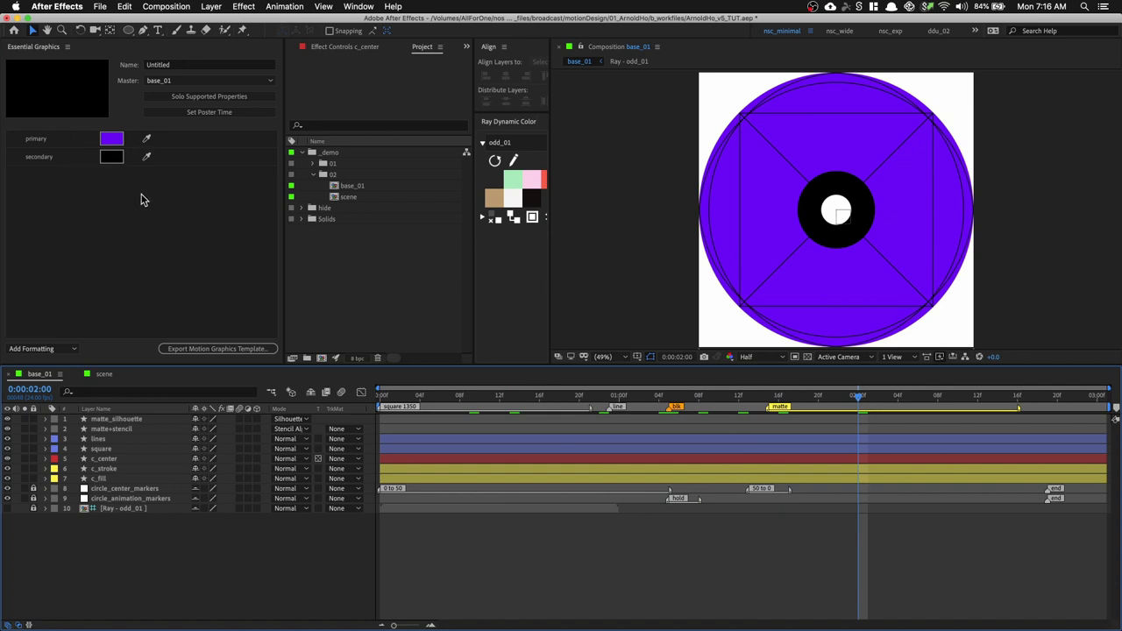
Try teal 11D1C5 as the secondary colour and scrub the animation back to 0:00:01:03 to check it
{"action": "left_click", "coordinate": [111, 156]}
{"action": "left_click_drag", "start_coordinate": [589, 326], "coordinate": [625, 355]}
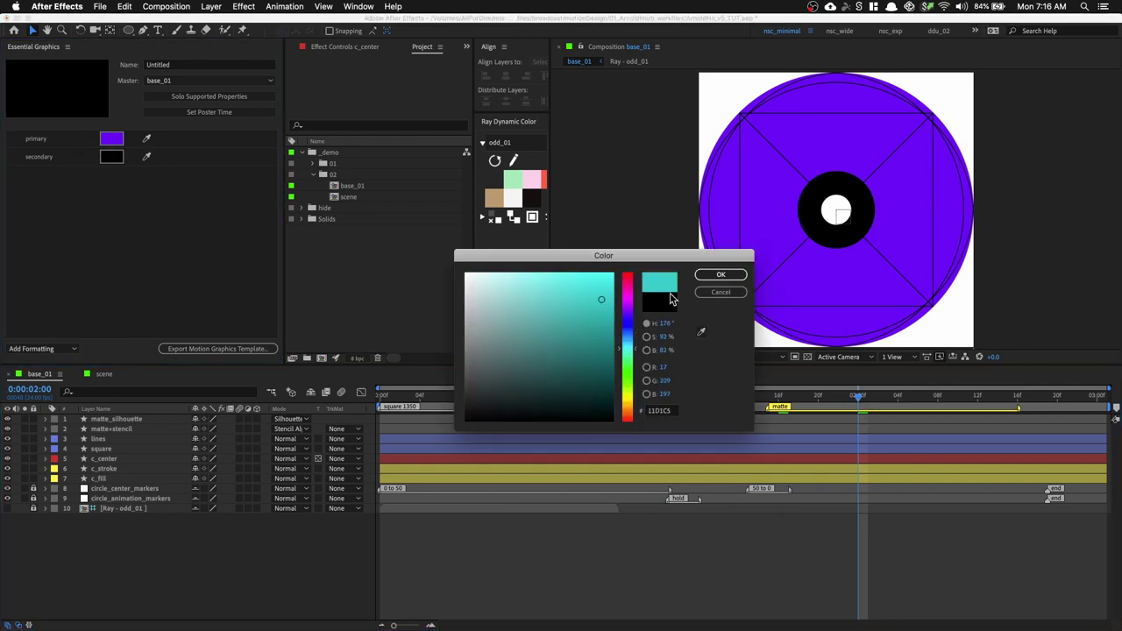
{"action": "left_click", "coordinate": [720, 275]}
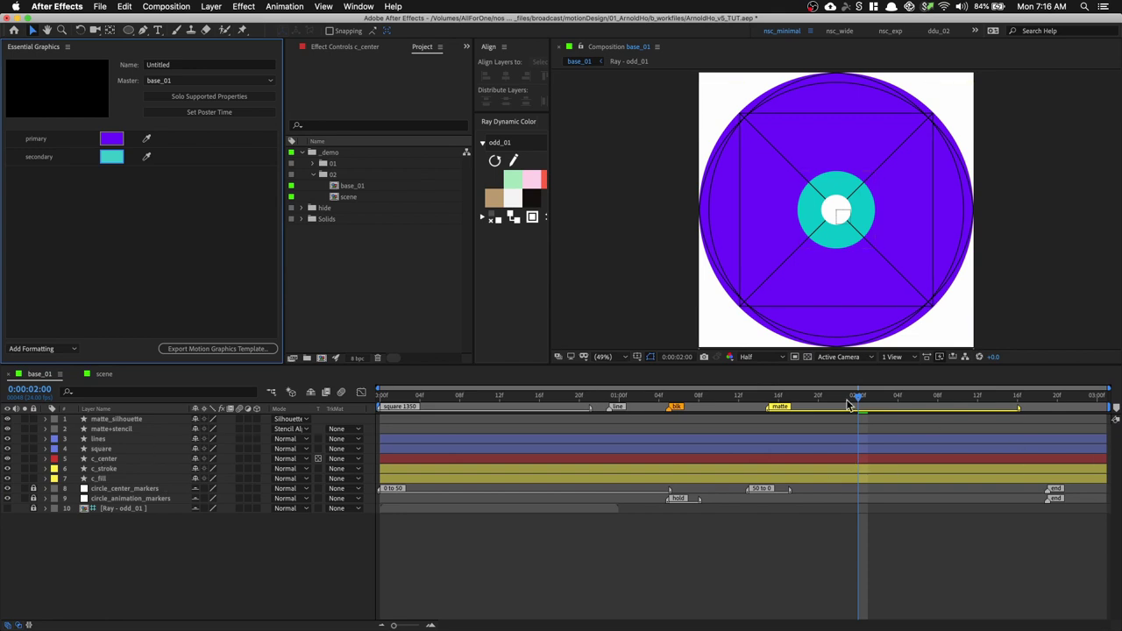
{"action": "left_click_drag", "start_coordinate": [849, 403], "coordinate": [650, 404]}
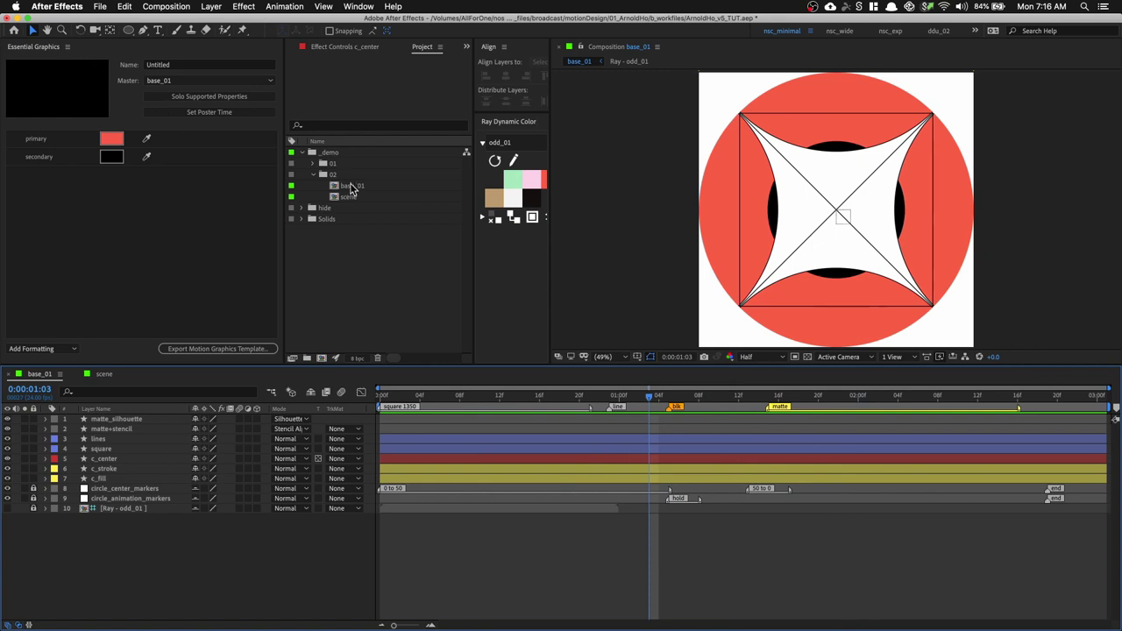
Open the scene composition and review its composition settings without changing them
{"action": "left_click", "coordinate": [352, 187]}
{"action": "double_click", "coordinate": [368, 190]}
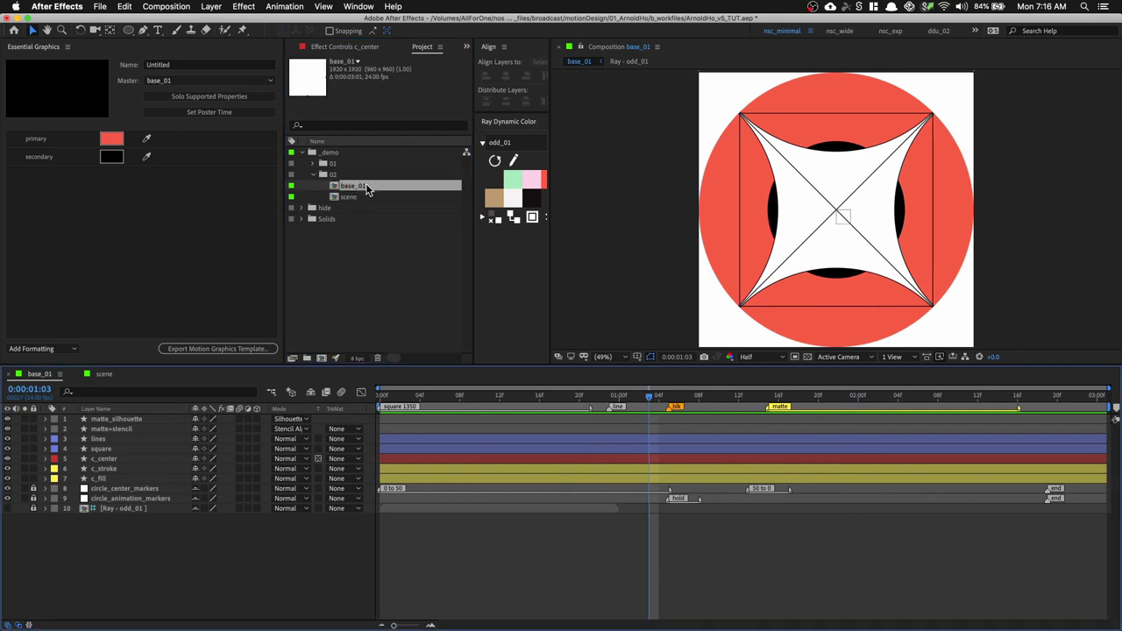
{"action": "double_click", "coordinate": [363, 194]}
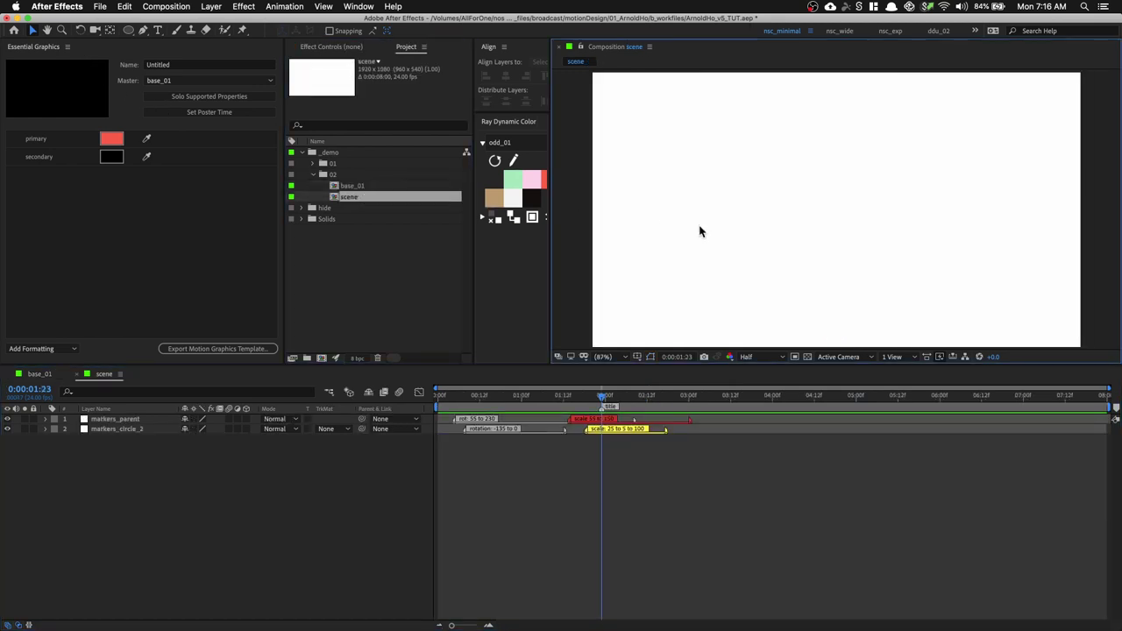
{"action": "key", "text": "super+k"}
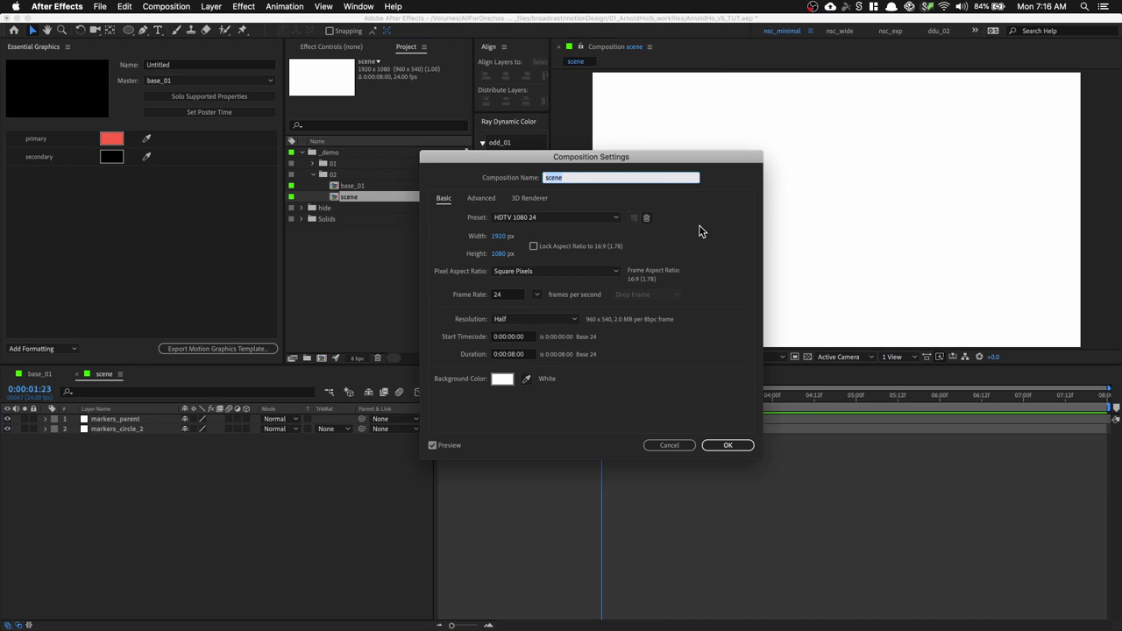
{"action": "left_click", "coordinate": [726, 445]}
Close Essential Graphics and place the base_01 composition as the top layer of scene
{"action": "right_click", "coordinate": [28, 51]}
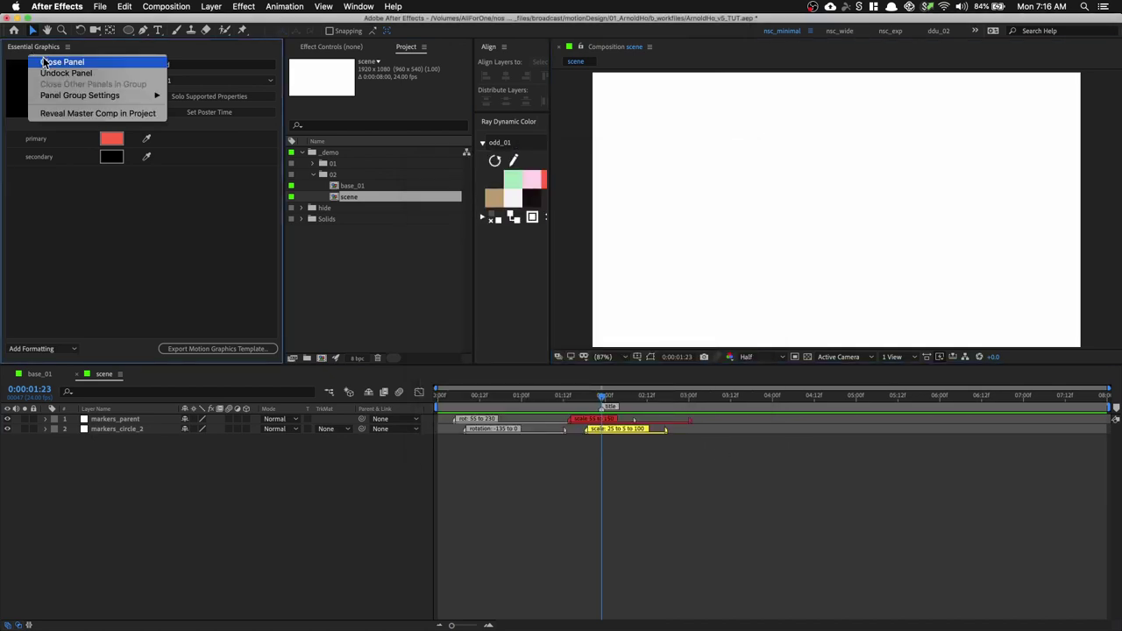
{"action": "left_click", "coordinate": [44, 60]}
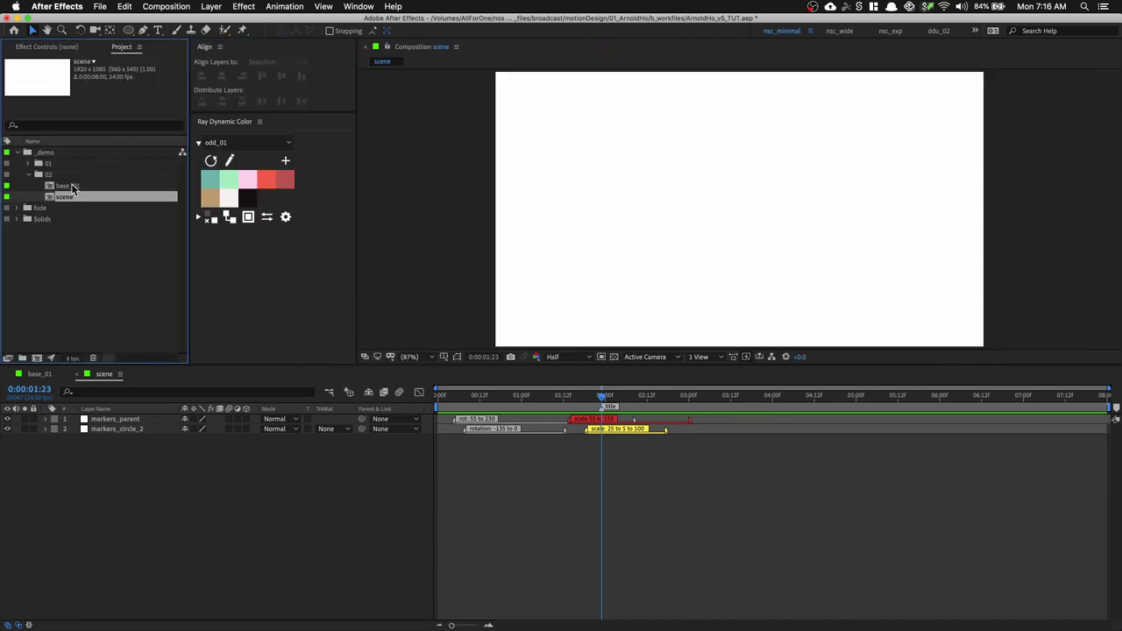
{"action": "left_click_drag", "start_coordinate": [73, 188], "coordinate": [158, 419]}
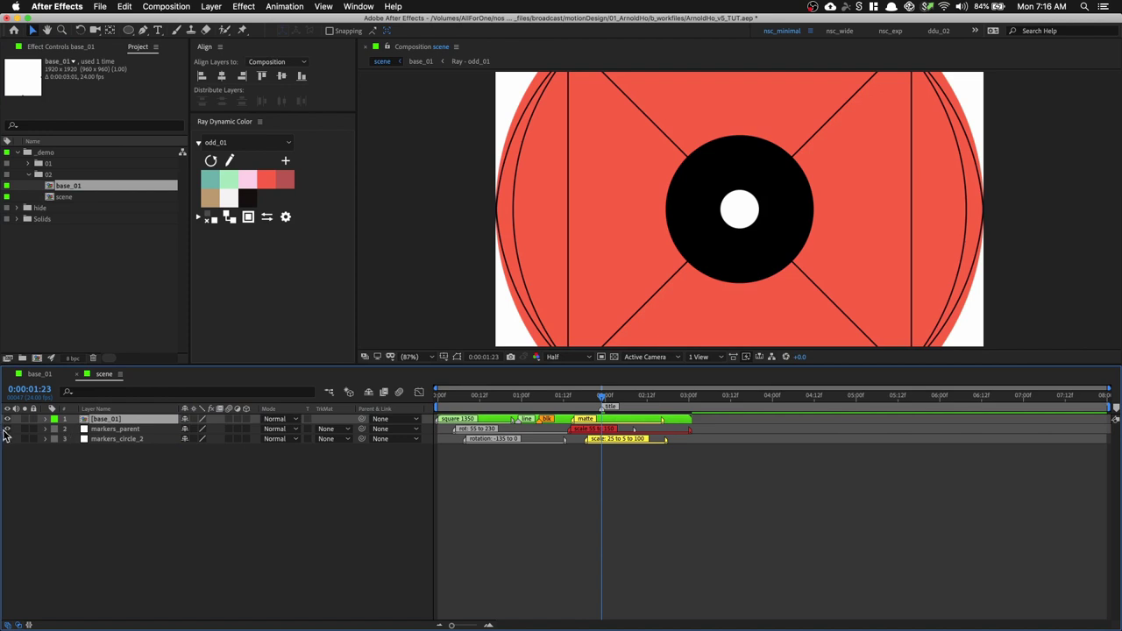
Hide the markers_parent and markers_circle_2 layers from the scene timeline as shy layers, and select the base_01 layer
{"action": "left_click", "coordinate": [368, 392]}
{"action": "left_click", "coordinate": [184, 429]}
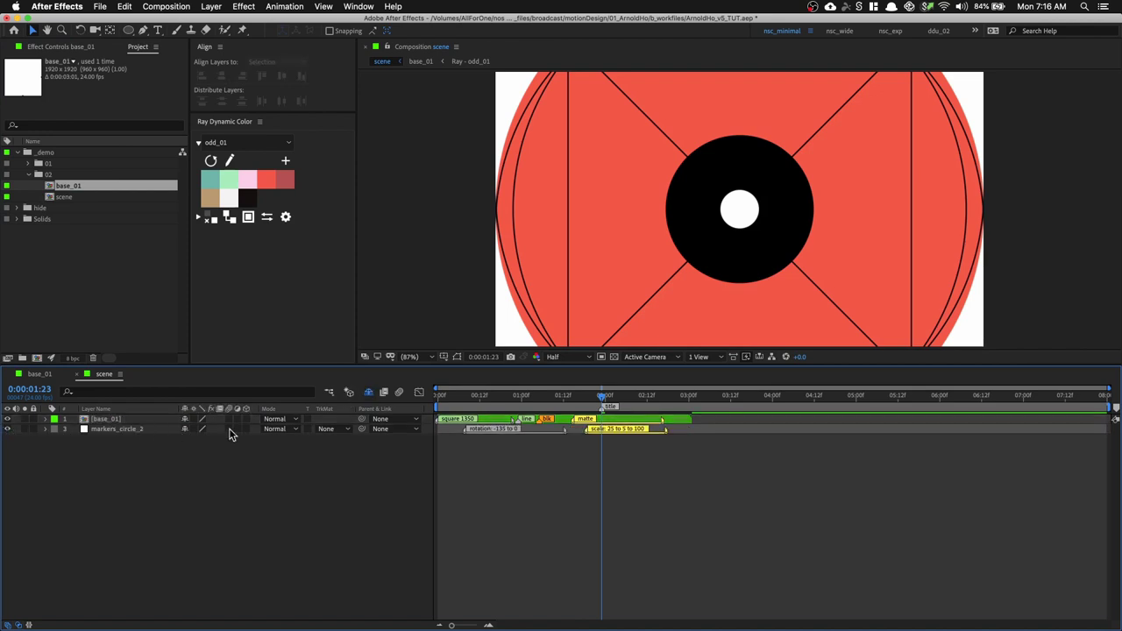
{"action": "left_click", "coordinate": [184, 429]}
{"action": "left_click", "coordinate": [128, 421]}
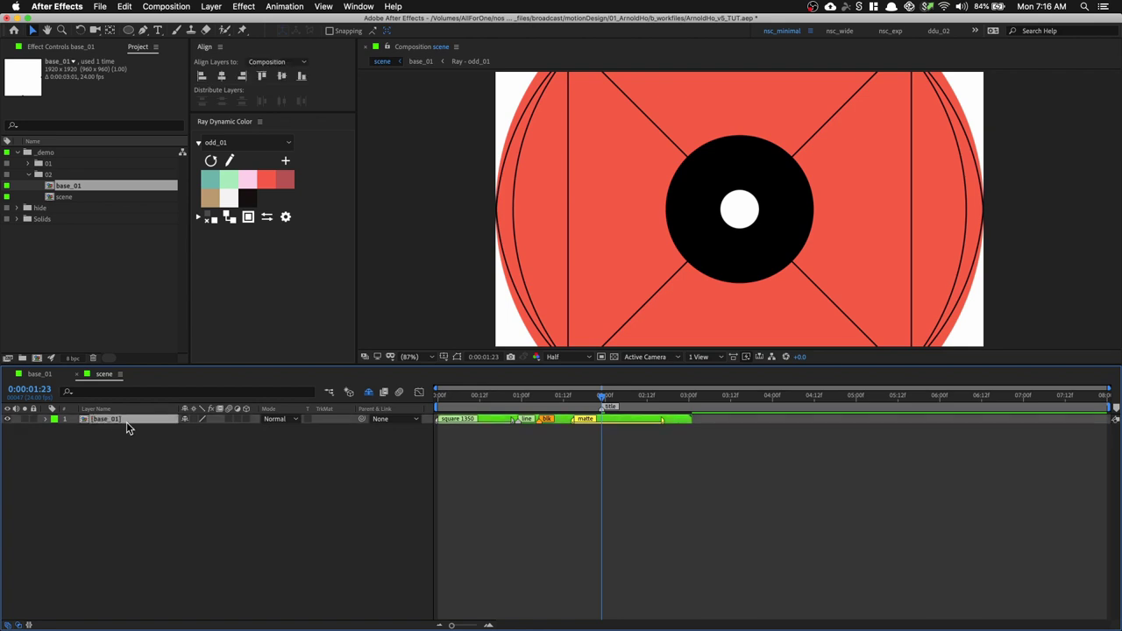
Reveal the base_01 layer's master properties in scene and change its primary colour to bright green
{"action": "key", "text": "u"}
{"action": "key", "text": "u"}
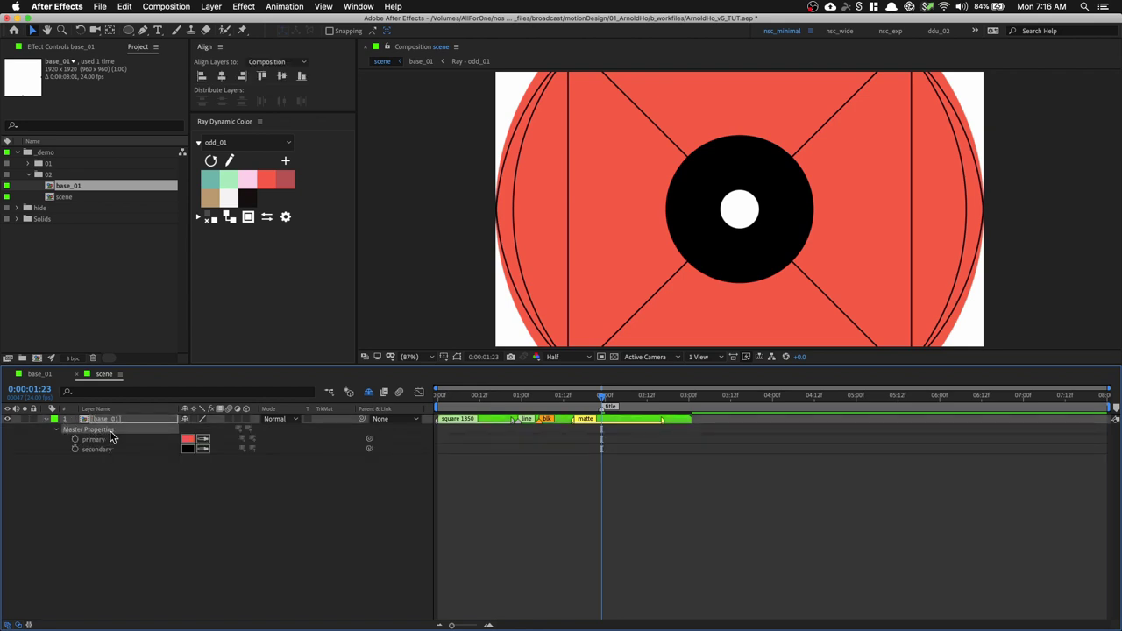
{"action": "left_click", "coordinate": [45, 418]}
{"action": "left_click", "coordinate": [46, 418]}
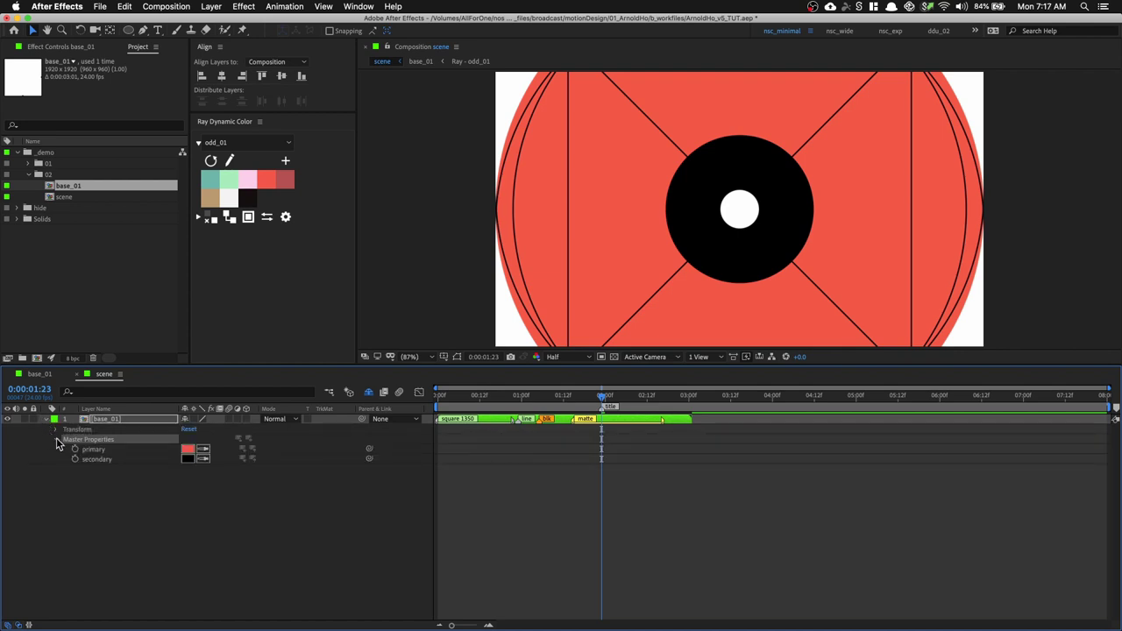
{"action": "left_click", "coordinate": [46, 419]}
{"action": "left_click", "coordinate": [46, 419]}
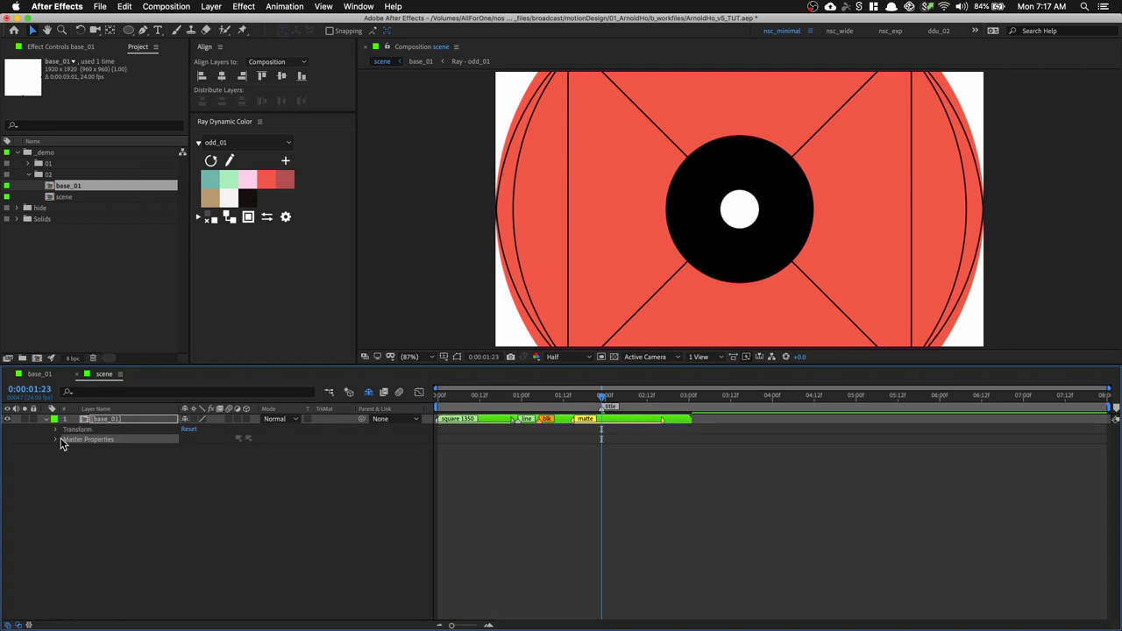
{"action": "left_click", "coordinate": [55, 439]}
{"action": "left_click", "coordinate": [187, 450]}
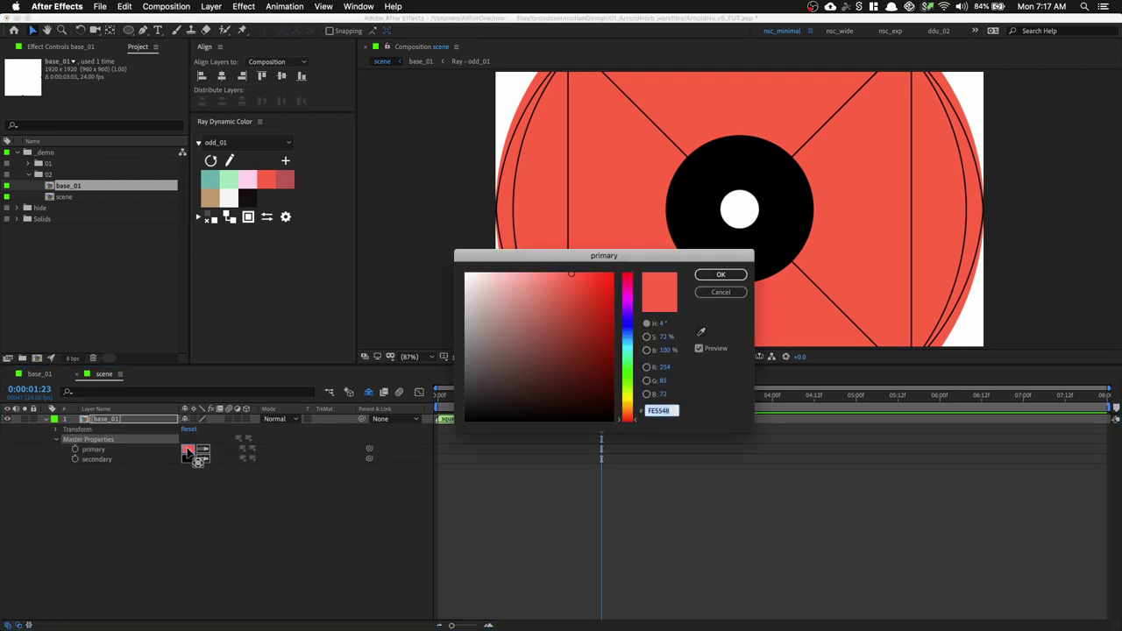
{"action": "left_click_drag", "start_coordinate": [618, 342], "coordinate": [624, 368]}
{"action": "left_click", "coordinate": [720, 275]}
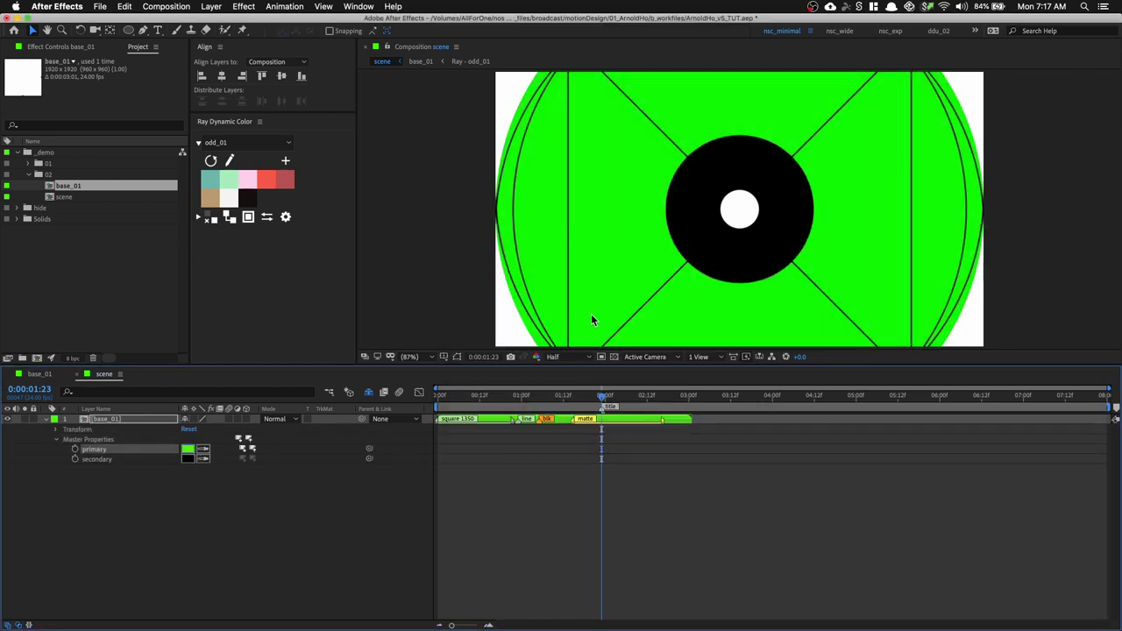
Set the base_01 layer's secondary colour to orange FF9E00
{"action": "left_click", "coordinate": [188, 460]}
{"action": "left_click", "coordinate": [628, 366]}
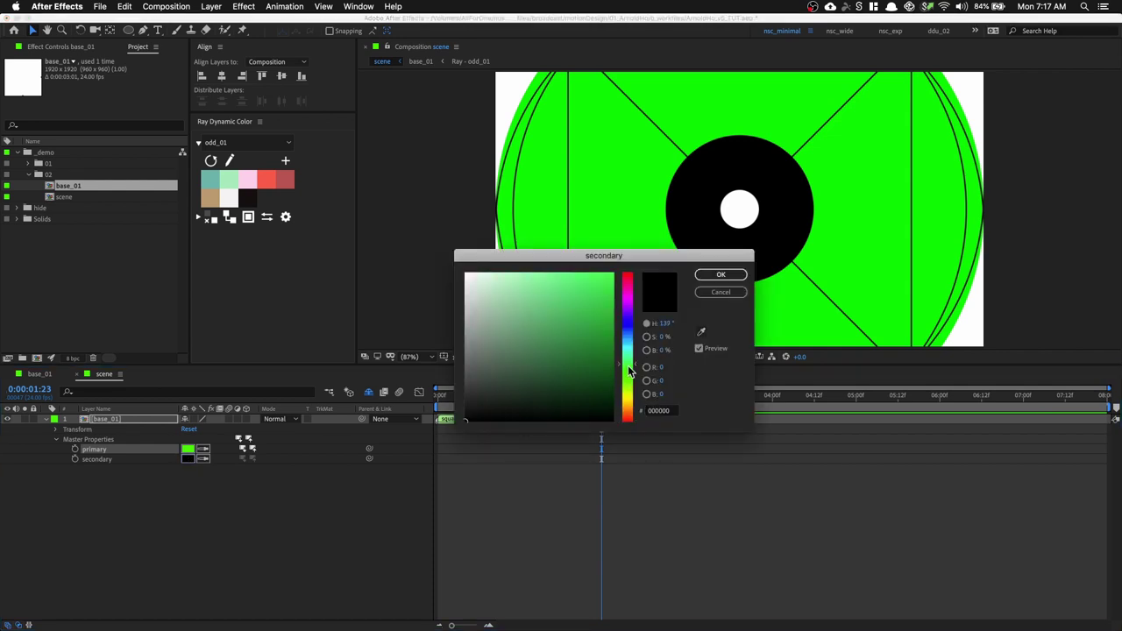
{"action": "left_click_drag", "start_coordinate": [629, 370], "coordinate": [628, 406]}
{"action": "left_click", "coordinate": [612, 274]}
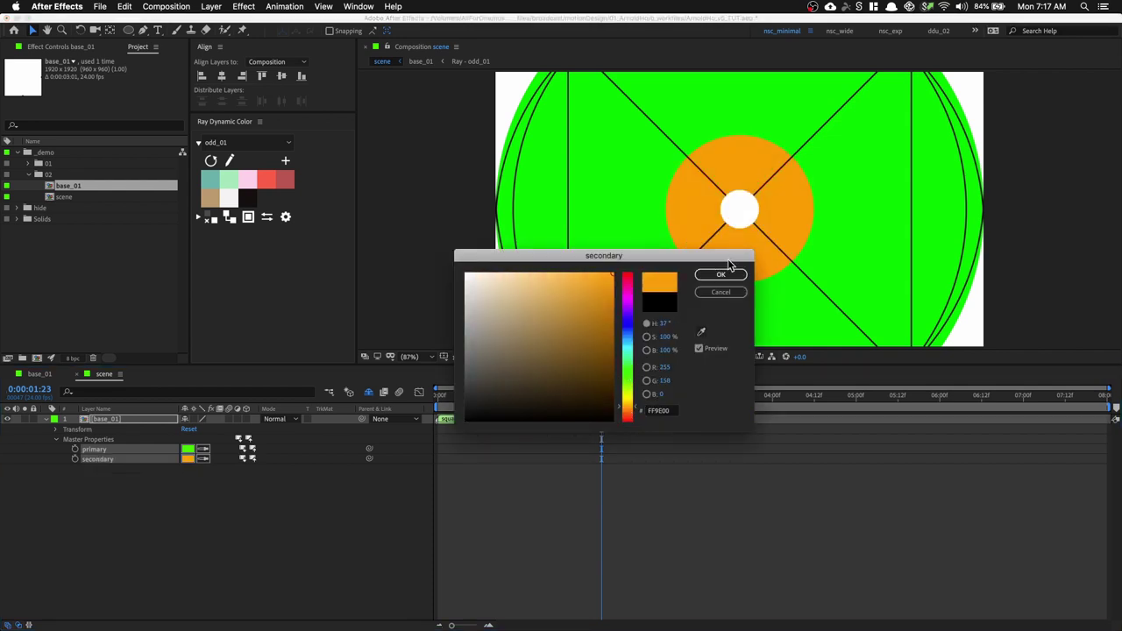
{"action": "left_click", "coordinate": [723, 274]}
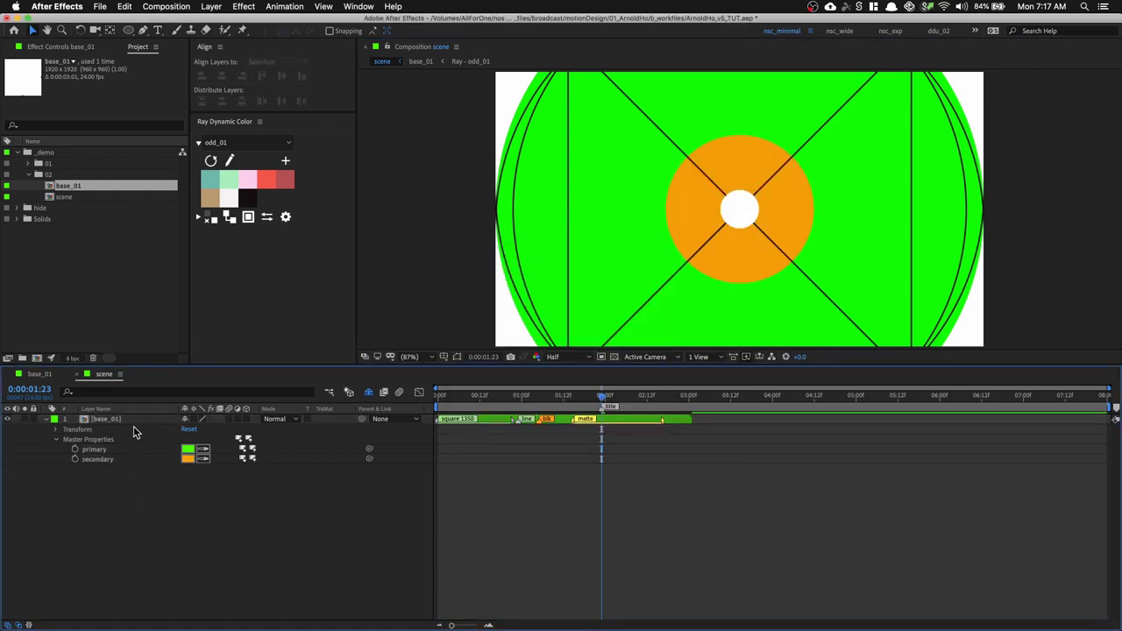
Play the recoloured scene from its start, compare it with the base_01 composition's own playback, and return to scene
{"action": "left_click_drag", "start_coordinate": [601, 397], "coordinate": [414, 409]}
{"action": "key", "text": "space"}
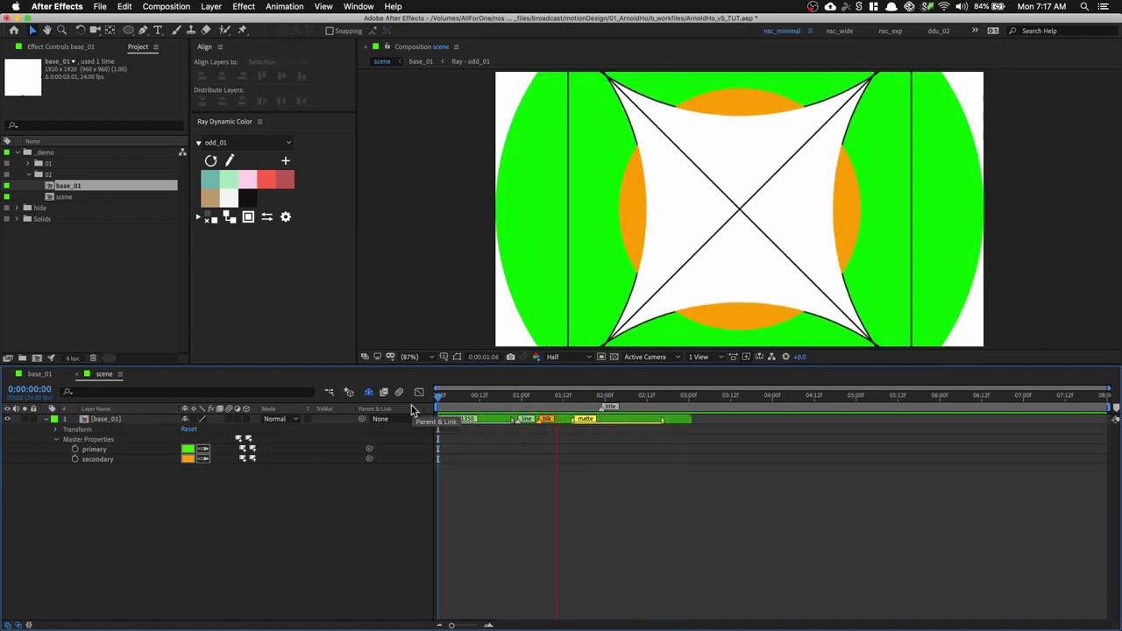
{"action": "key", "text": "space"}
{"action": "double_click", "coordinate": [105, 420]}
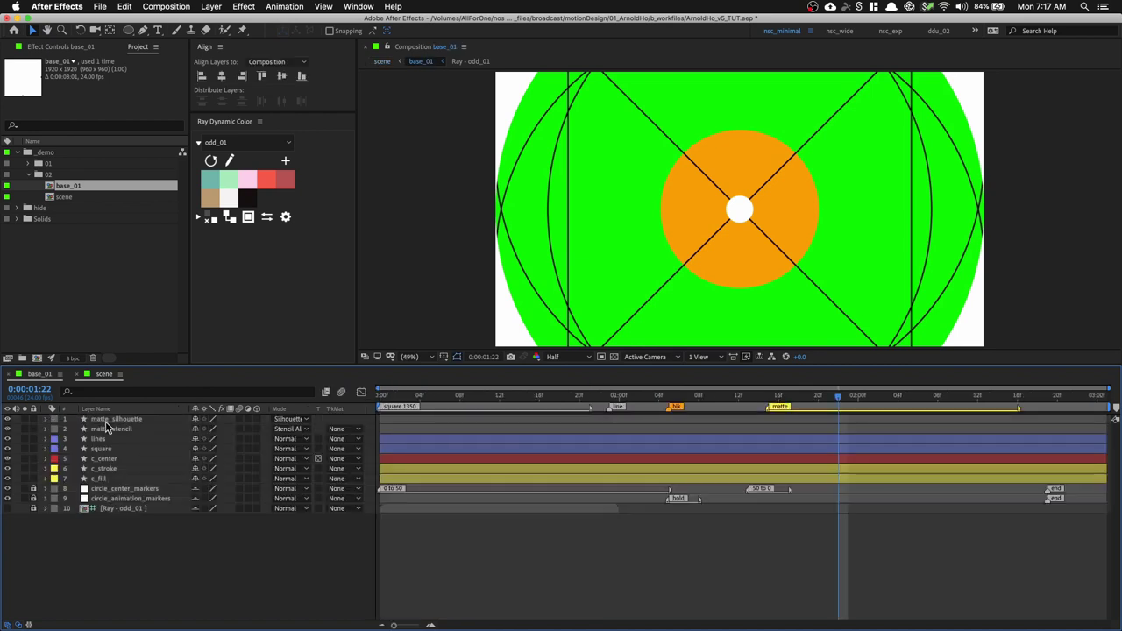
{"action": "key", "text": "space"}
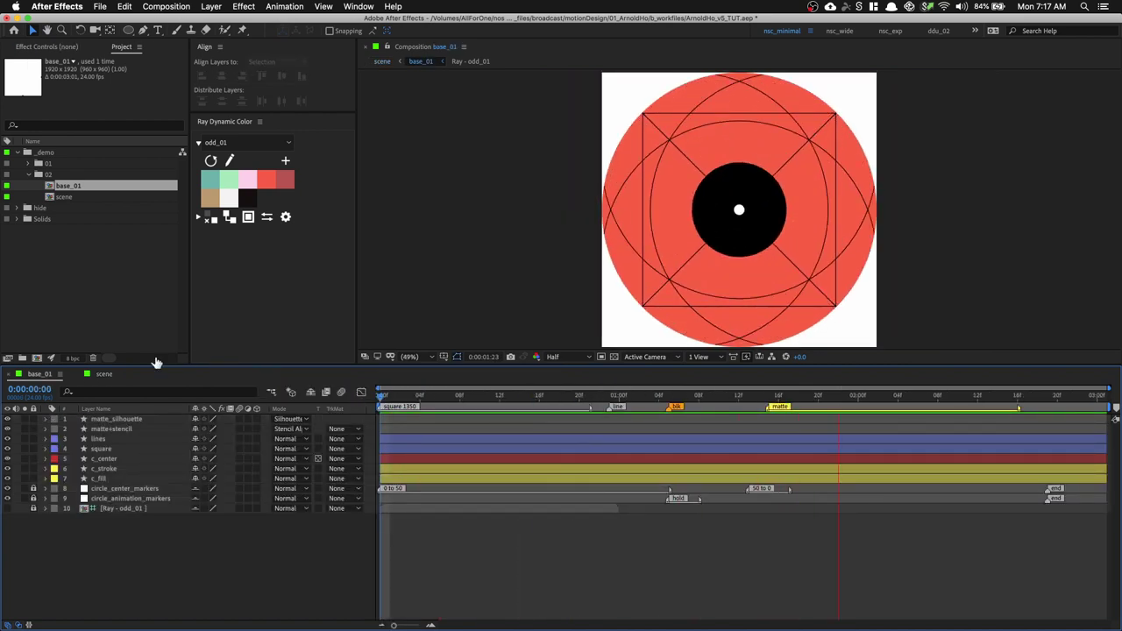
{"action": "left_click", "coordinate": [103, 374]}
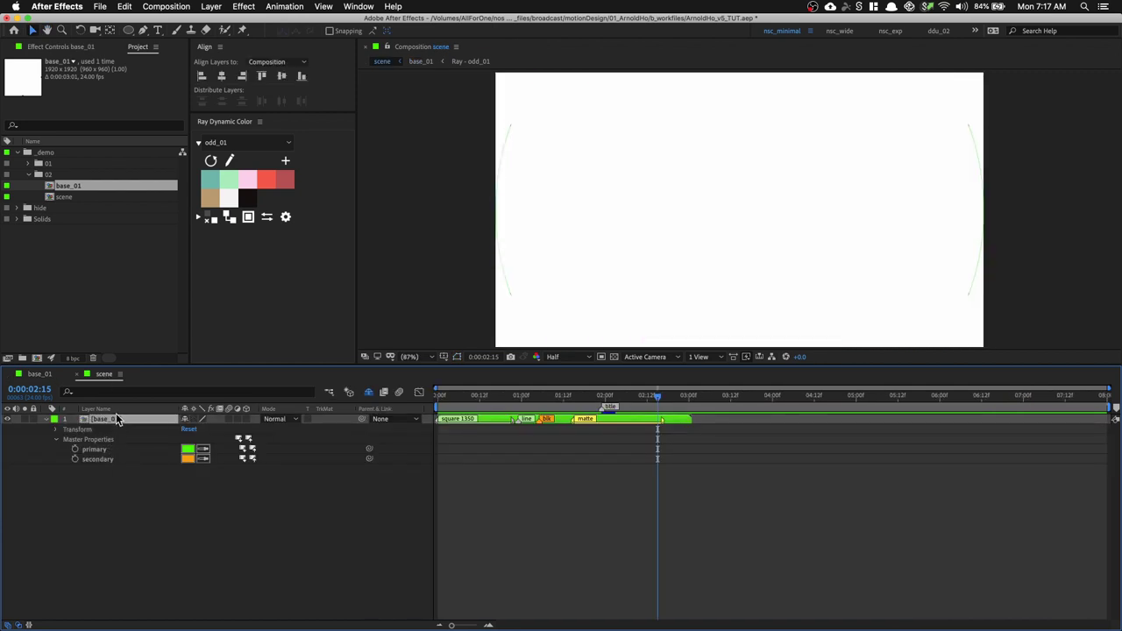
Duplicate the base_01 layer in scene and expand the copy's master properties
{"action": "key", "text": "super+d"}
{"action": "left_click", "coordinate": [47, 420]}
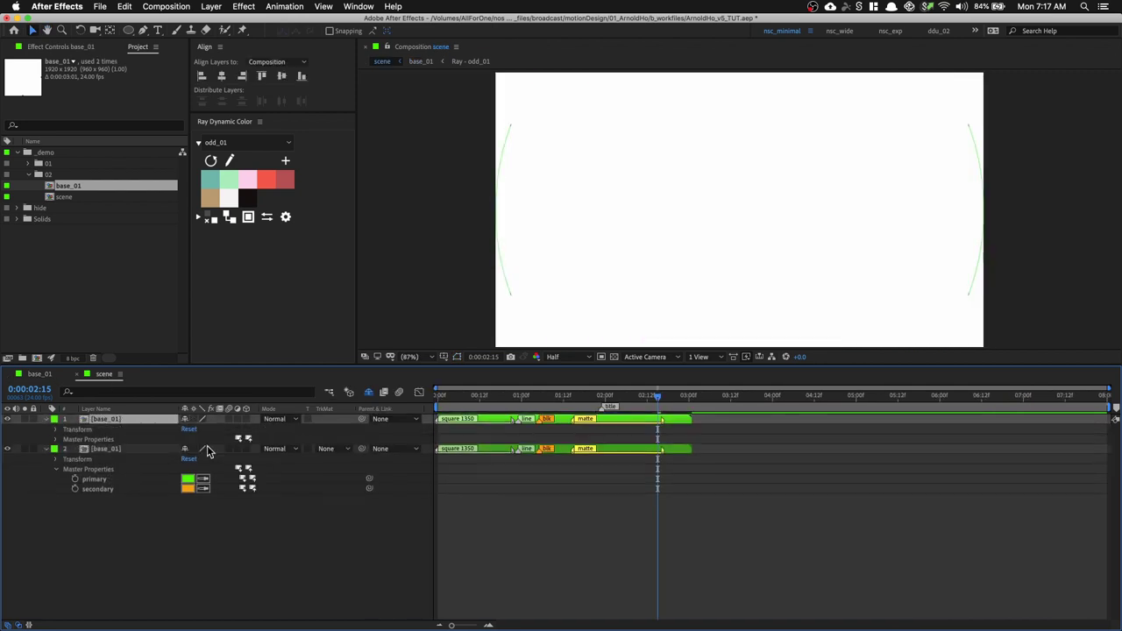
{"action": "left_click", "coordinate": [57, 439]}
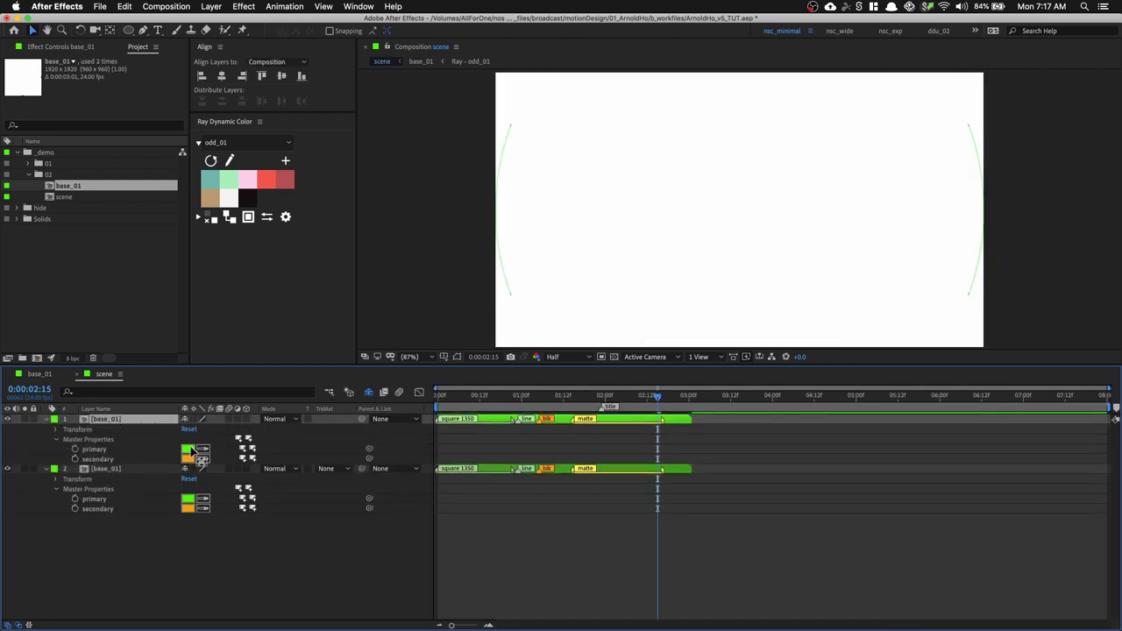
Try turquoise as the primary colour of the upper base_01 copy
{"action": "left_click", "coordinate": [188, 449]}
{"action": "left_click", "coordinate": [598, 345]}
{"action": "mouse_move", "coordinate": [625, 363]}
{"action": "left_mouse_down"}
{"action": "mouse_move", "coordinate": [617, 345]}
{"action": "mouse_move", "coordinate": [628, 347]}
{"action": "left_mouse_up"}
{"action": "left_click", "coordinate": [720, 274]}
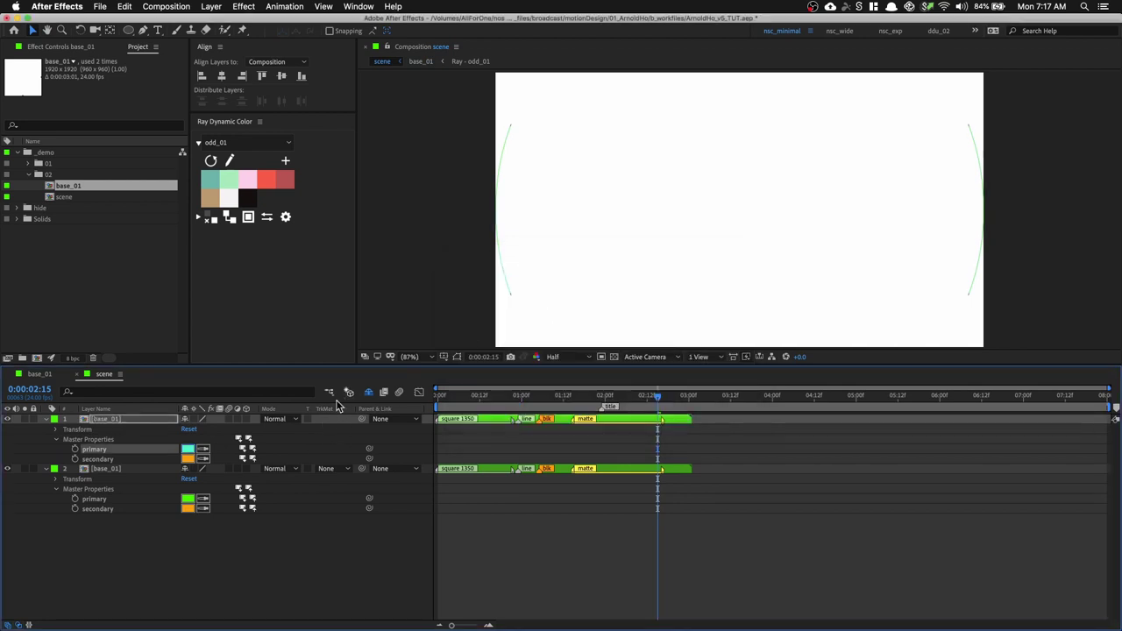
Try light blue 00DEFF as the upper copy's secondary colour and scrub to 0:00:01:08 to check it
{"action": "left_click", "coordinate": [188, 458]}
{"action": "left_click_drag", "start_coordinate": [625, 375], "coordinate": [631, 348]}
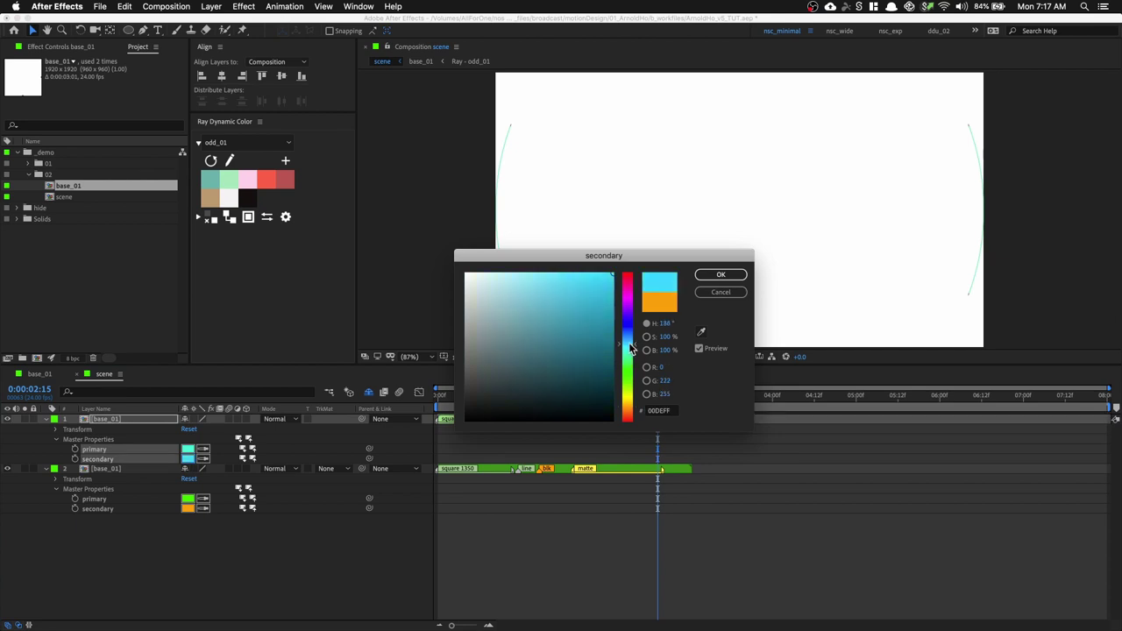
{"action": "left_click", "coordinate": [720, 274]}
{"action": "left_click", "coordinate": [538, 399]}
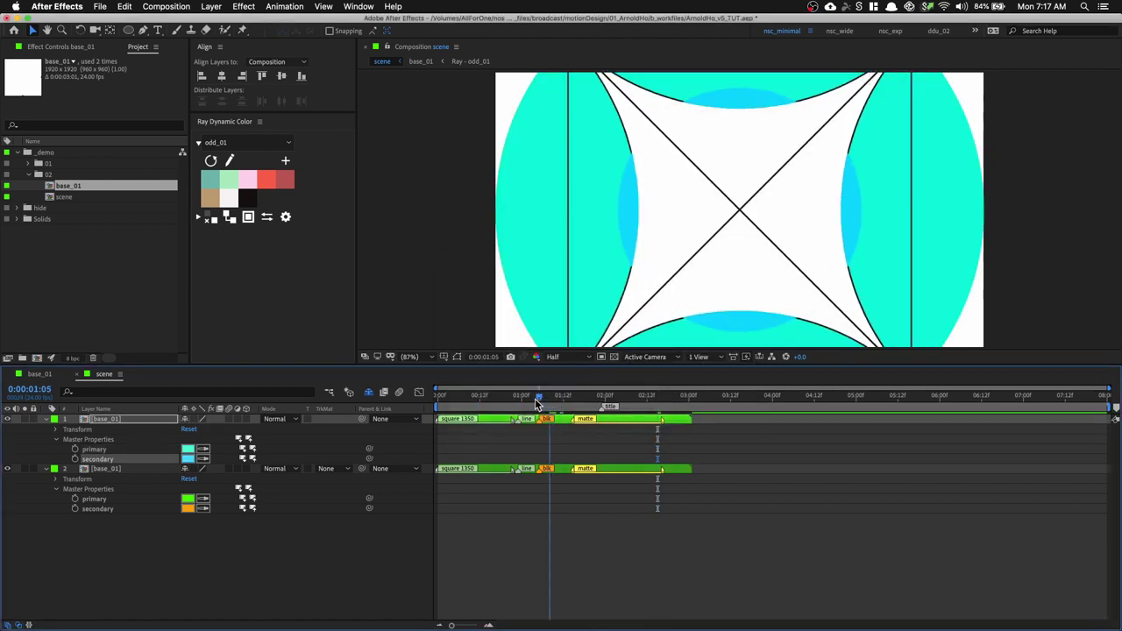
{"action": "left_click_drag", "start_coordinate": [538, 402], "coordinate": [548, 401]}
Scale both base_01 layers in scene to 45%
{"action": "key", "text": "super+a"}
{"action": "key", "text": "s"}
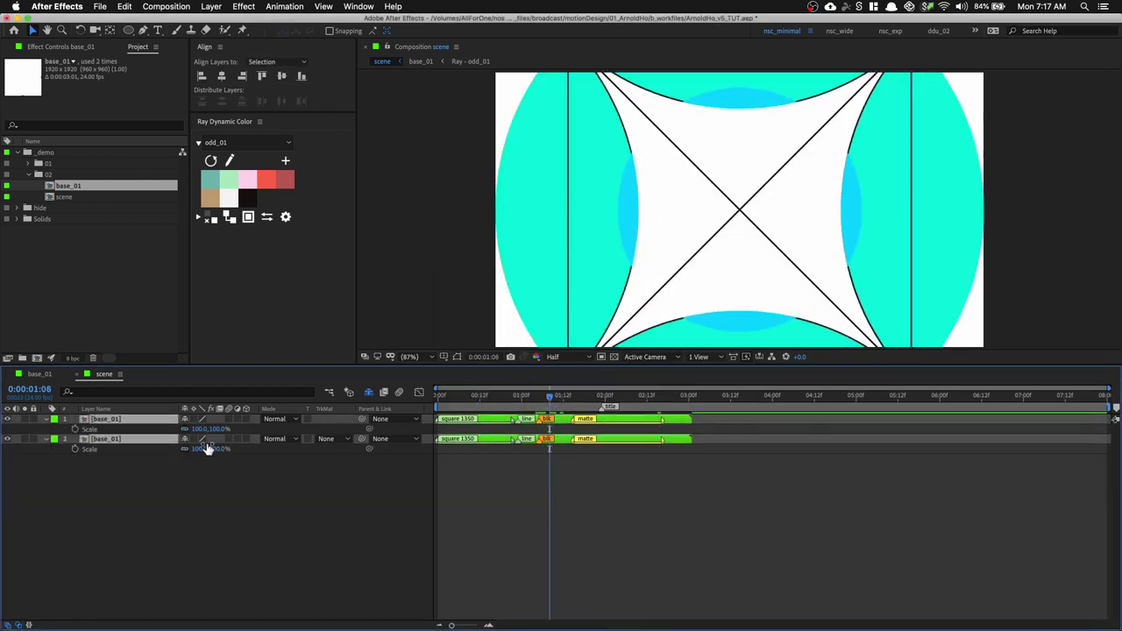
{"action": "left_click", "coordinate": [207, 429]}
{"action": "type", "text": "45"}
{"action": "key", "text": "Return"}
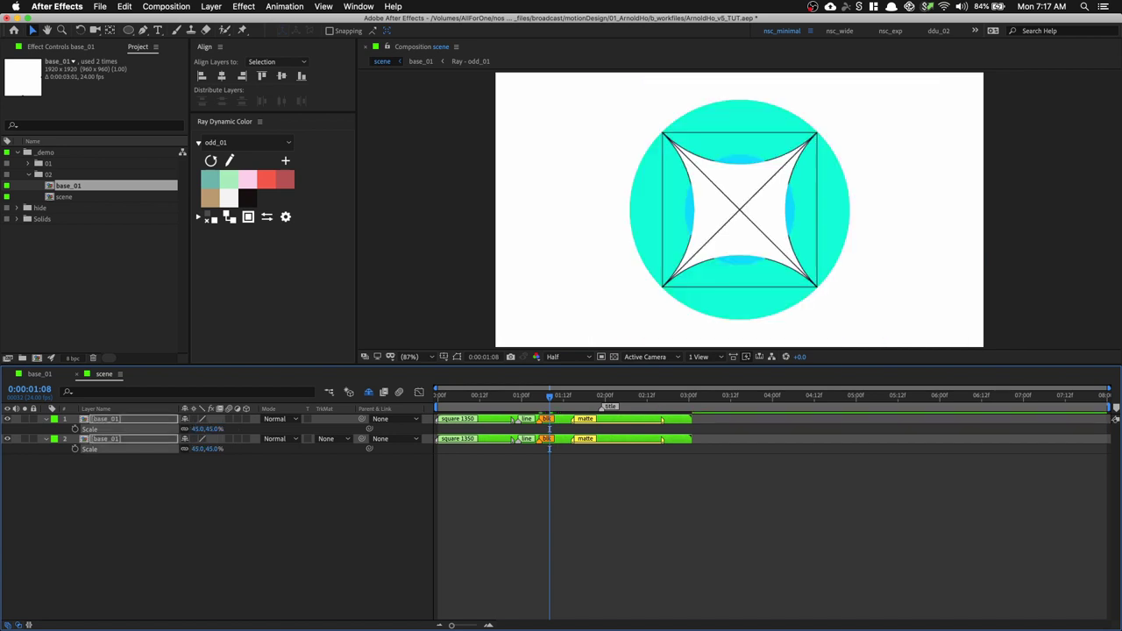
Reveal the upper layer's modified properties and compare its colours with the base_01 composition at 0:00:01:04
{"action": "left_click", "coordinate": [174, 473]}
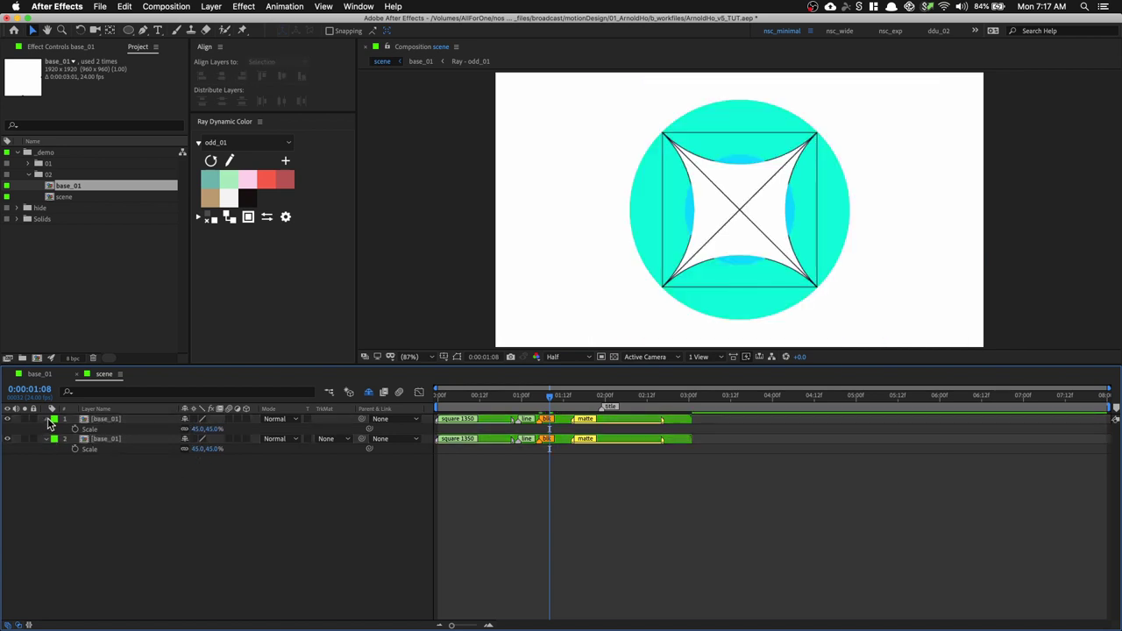
{"action": "left_click", "coordinate": [117, 421]}
{"action": "key", "text": "u"}
{"action": "key", "text": "u"}
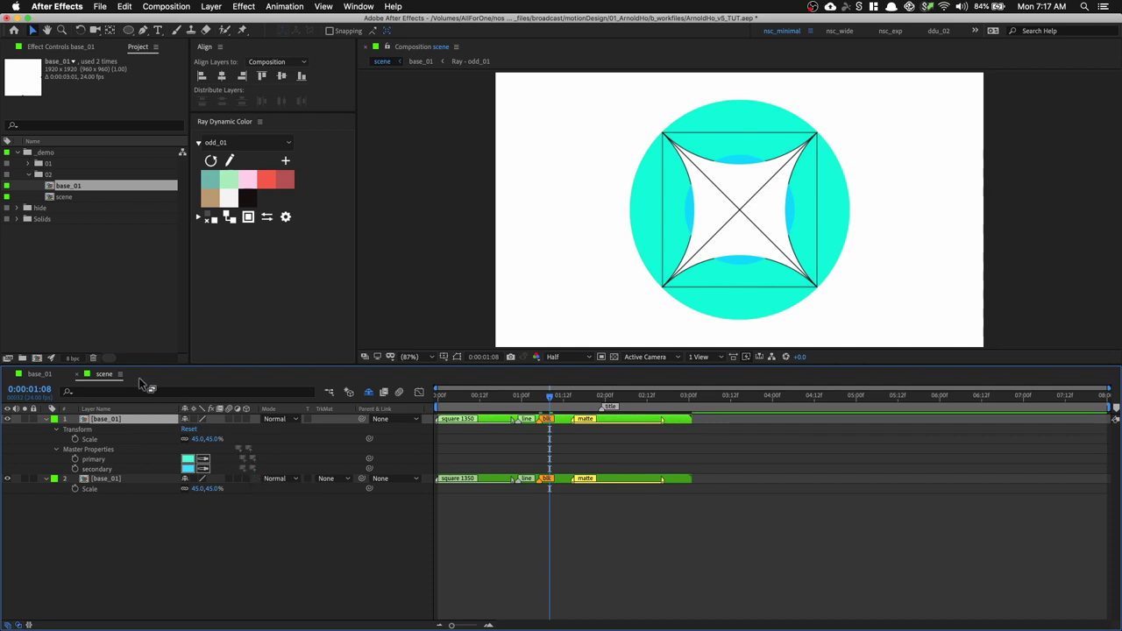
{"action": "left_click", "coordinate": [33, 376]}
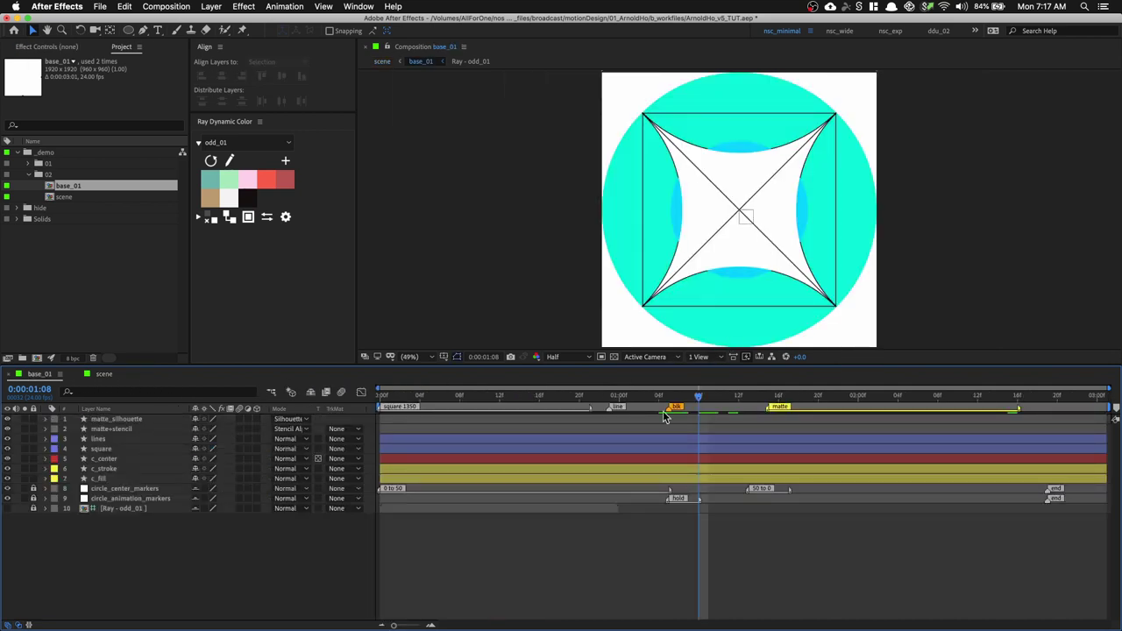
{"action": "mouse_move", "coordinate": [657, 399]}
{"action": "left_mouse_down"}
{"action": "mouse_move", "coordinate": [476, 399]}
{"action": "mouse_move", "coordinate": [998, 425]}
{"action": "mouse_move", "coordinate": [660, 419]}
{"action": "left_mouse_up"}
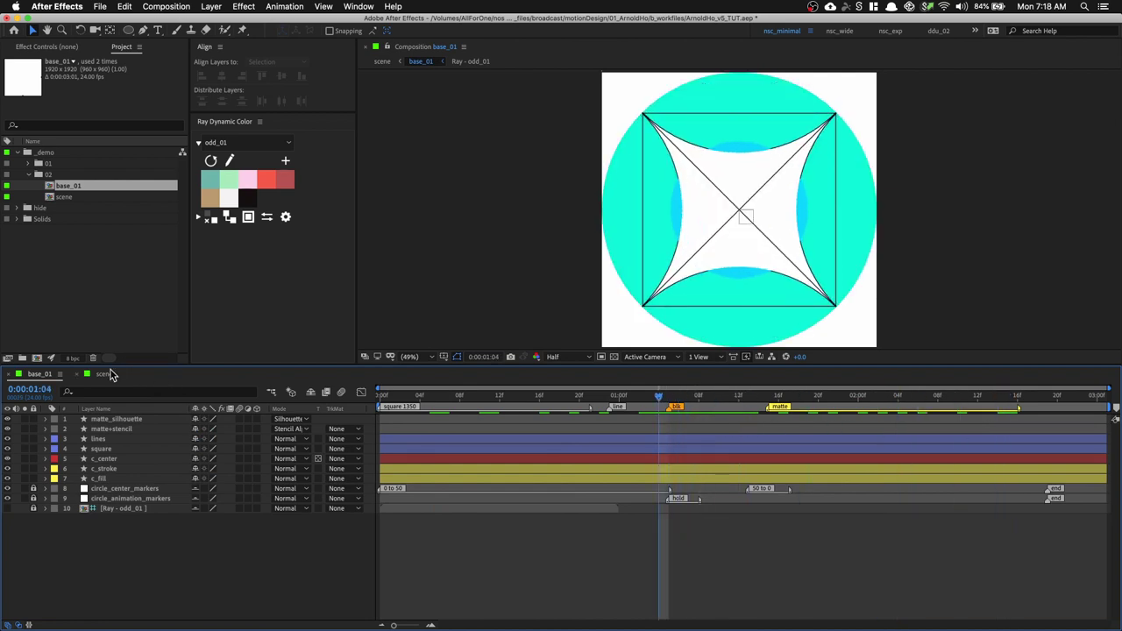
Restore the upper scene layer's primary and secondary colours to coral red and black, and rename the layer master
{"action": "left_click", "coordinate": [105, 374]}
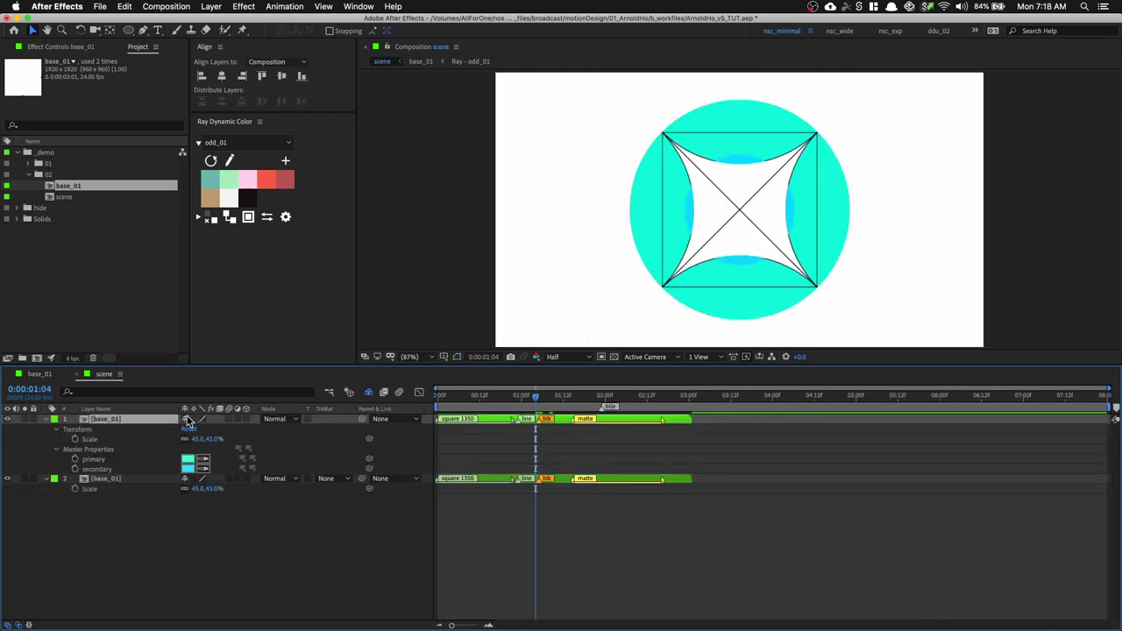
{"action": "left_click", "coordinate": [243, 460]}
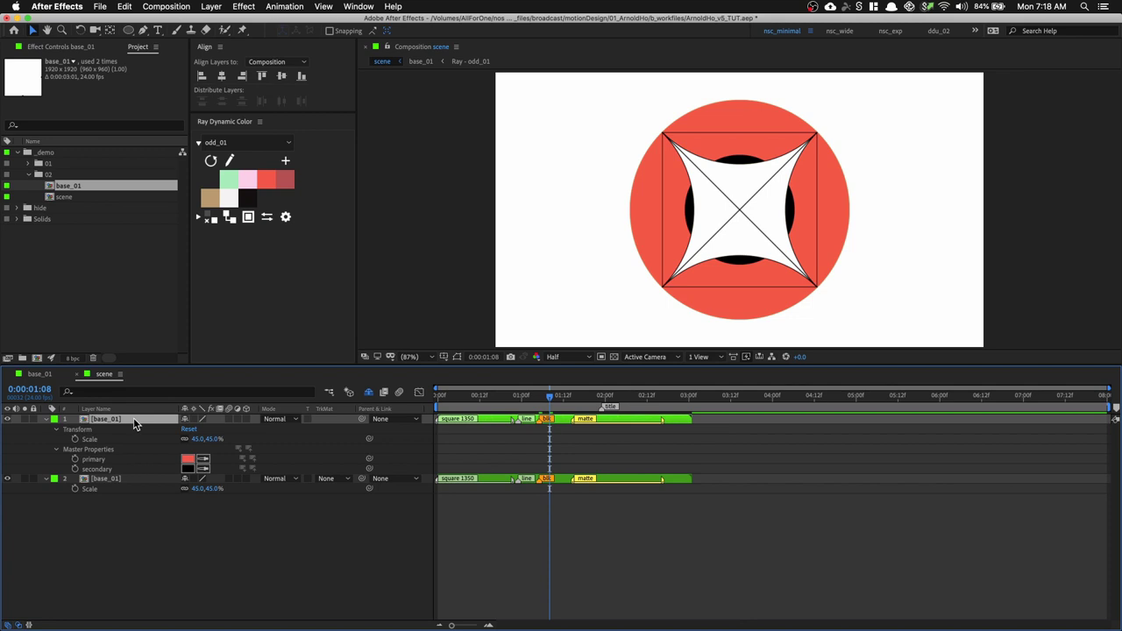
{"action": "key", "text": "Return"}
{"action": "type", "text": "master"}
{"action": "key", "text": "Return"}
Give the base_01 layer below master a yellow label and duplicate it twice
{"action": "left_click", "coordinate": [122, 480]}
{"action": "left_click", "coordinate": [47, 420]}
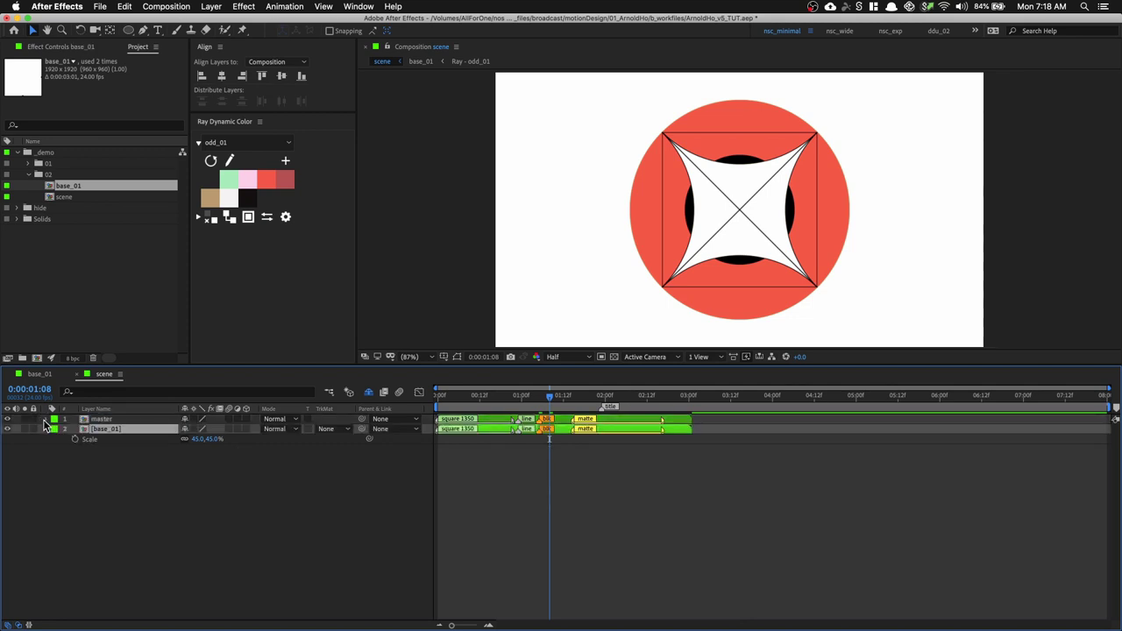
{"action": "left_click", "coordinate": [53, 429]}
{"action": "left_click", "coordinate": [75, 464]}
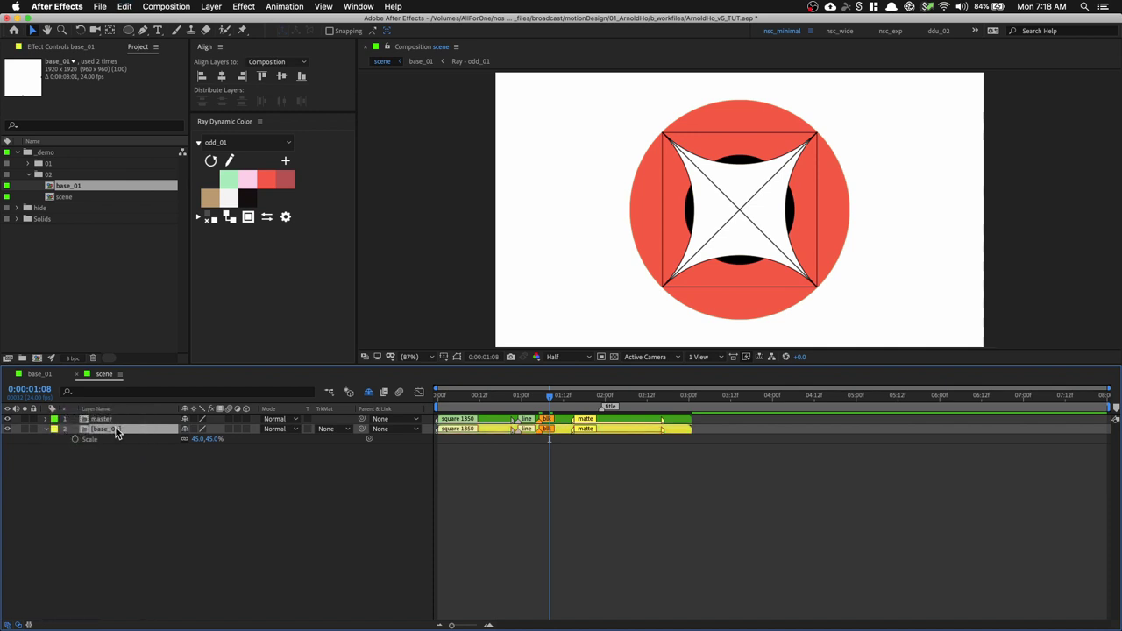
{"action": "key", "text": "super+d"}
{"action": "key", "text": "super+d"}
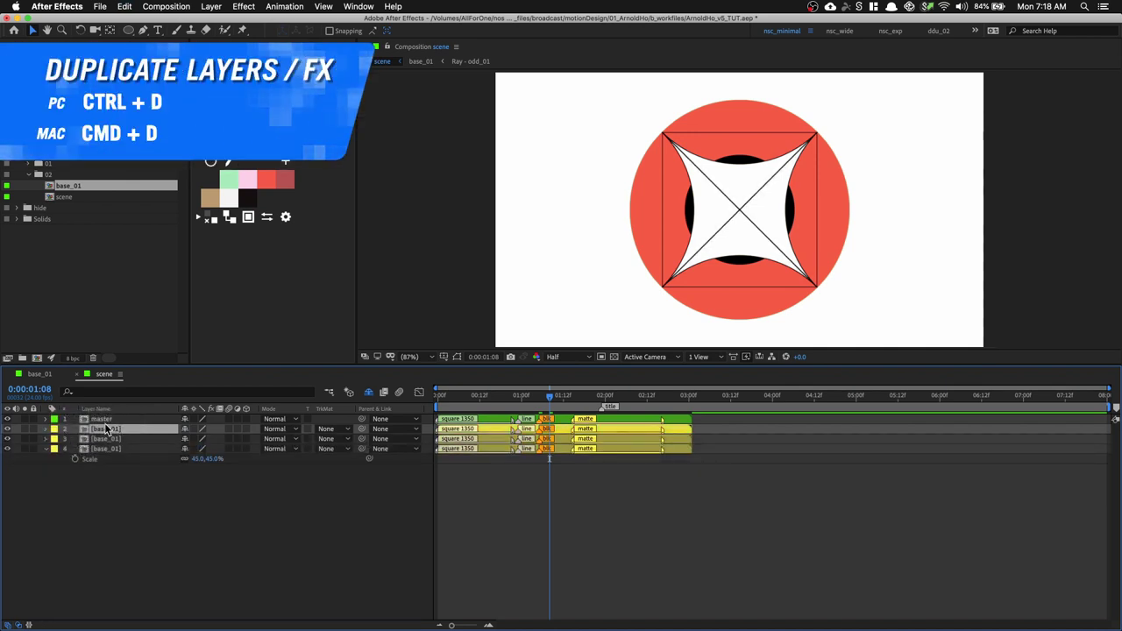
Rename the lowest base_01 layer in scene as bot
{"action": "key", "text": "Return"}
{"action": "left_click", "coordinate": [114, 448]}
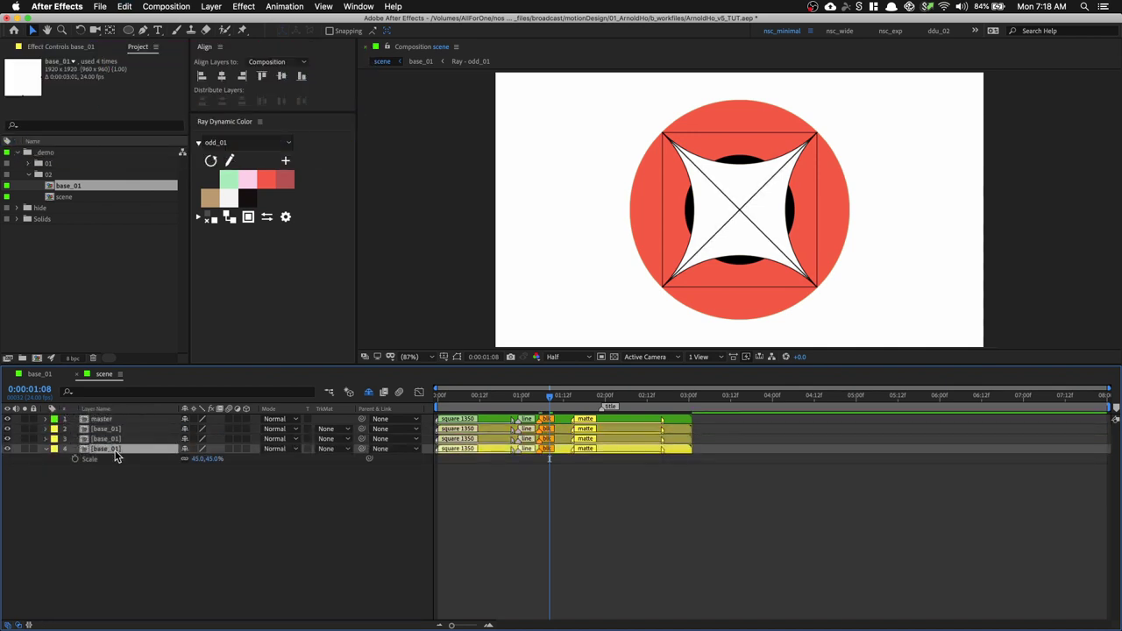
{"action": "key", "text": "Return"}
{"action": "type", "text": "bot"}
{"action": "key", "text": "Return"}
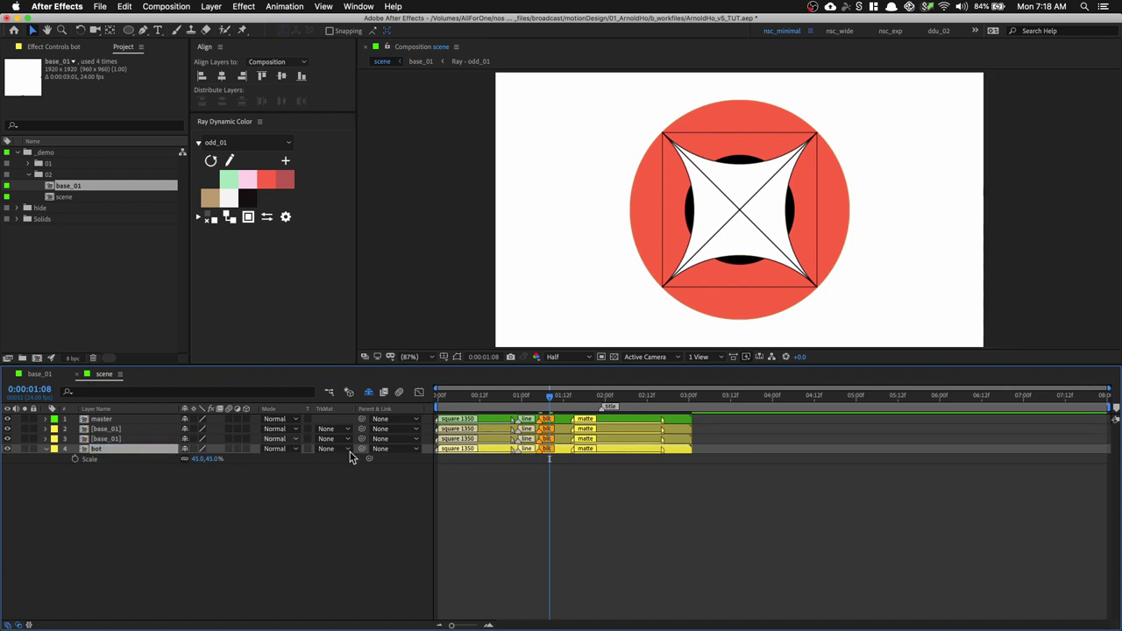
Delete all markers from the bot layer, the two base_01 layers and the master layer
{"action": "right_click", "coordinate": [435, 450]}
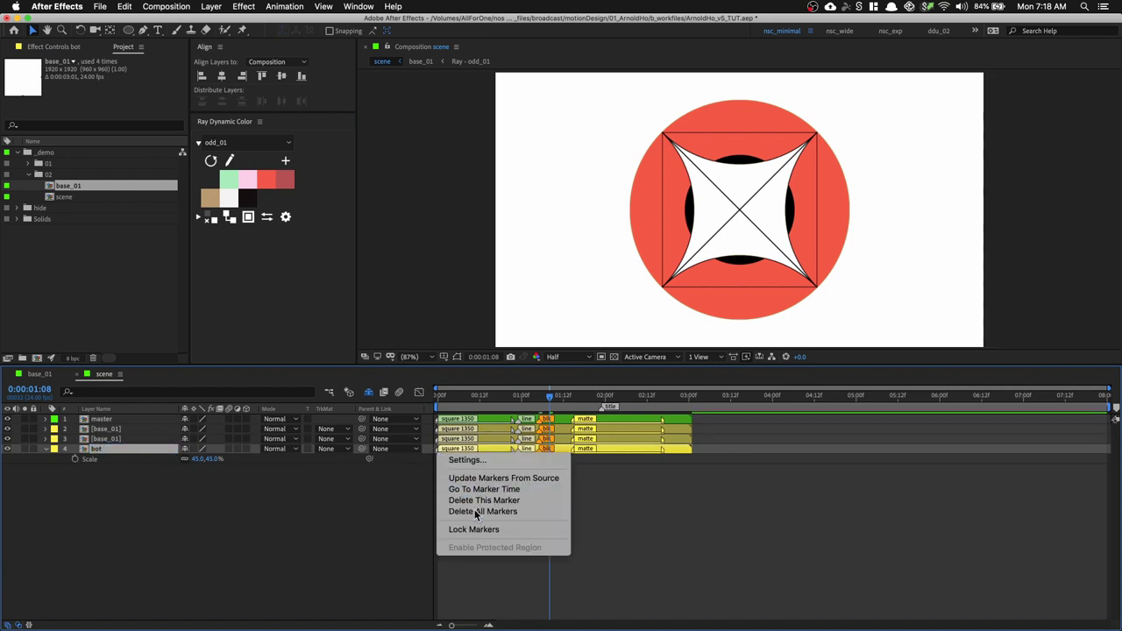
{"action": "left_click", "coordinate": [476, 509]}
{"action": "right_click", "coordinate": [438, 441]}
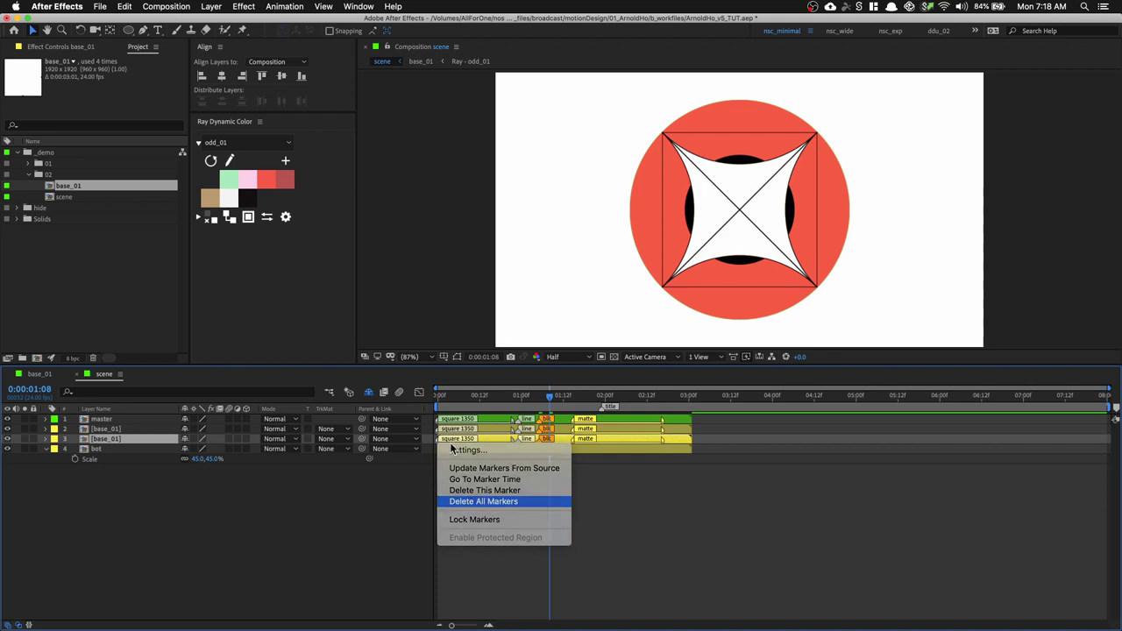
{"action": "left_click", "coordinate": [483, 501]}
{"action": "right_click", "coordinate": [440, 432]}
{"action": "left_click", "coordinate": [484, 492]}
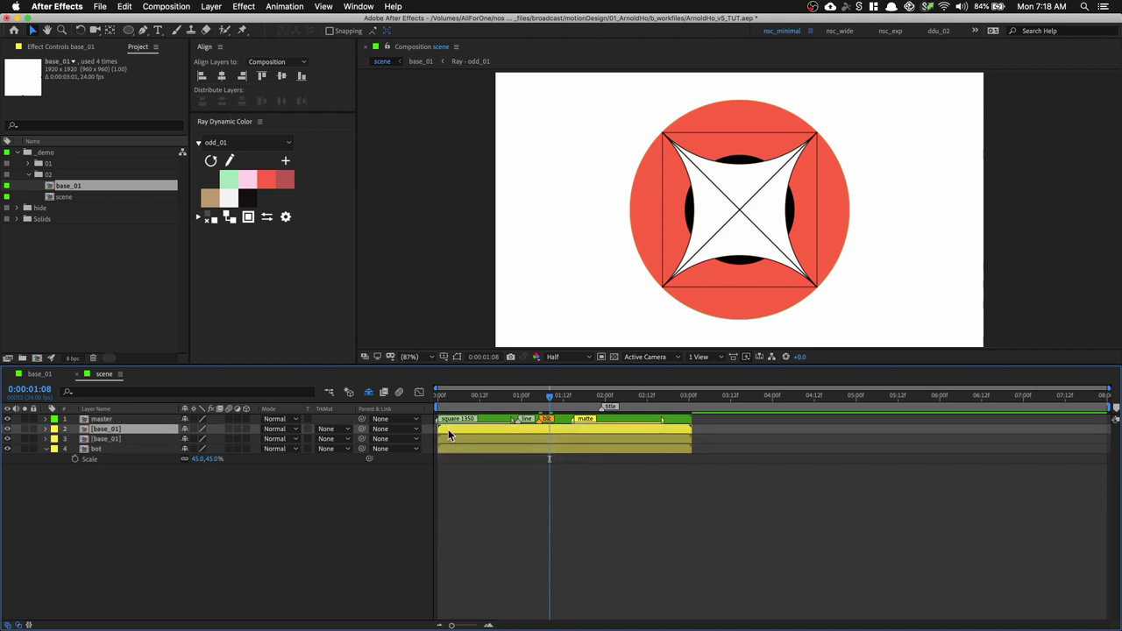
{"action": "right_click", "coordinate": [435, 419]}
{"action": "left_click", "coordinate": [478, 479]}
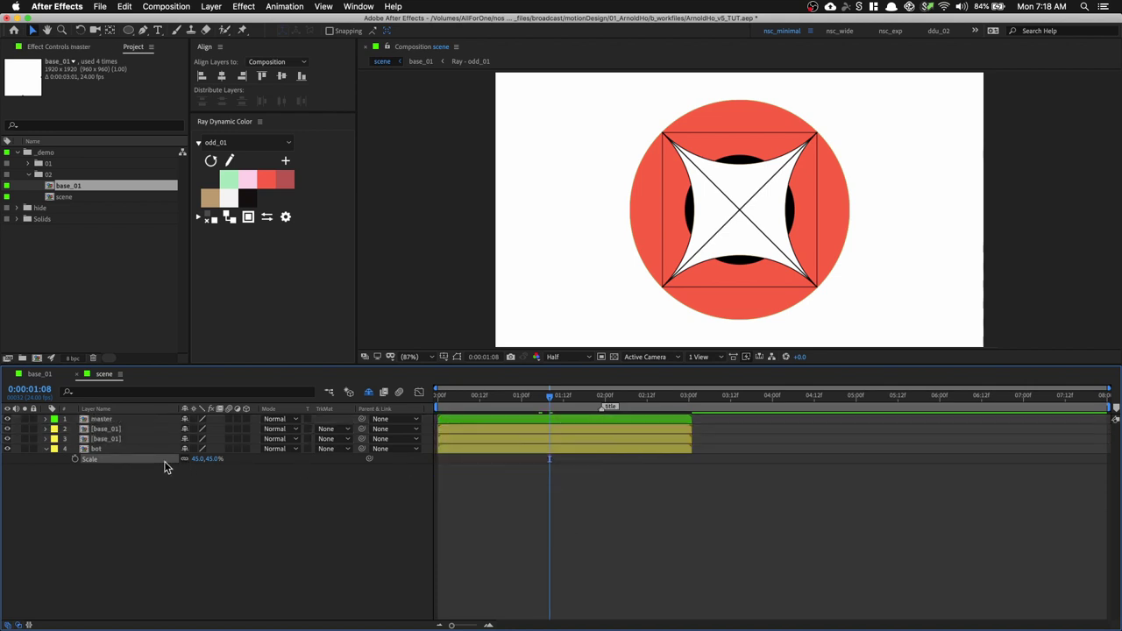
Rename the two base_01 layers between master and bot, the upper one as L and the lower one as R
{"action": "left_click", "coordinate": [156, 450]}
{"action": "left_click", "coordinate": [145, 439]}
{"action": "left_click", "coordinate": [138, 429]}
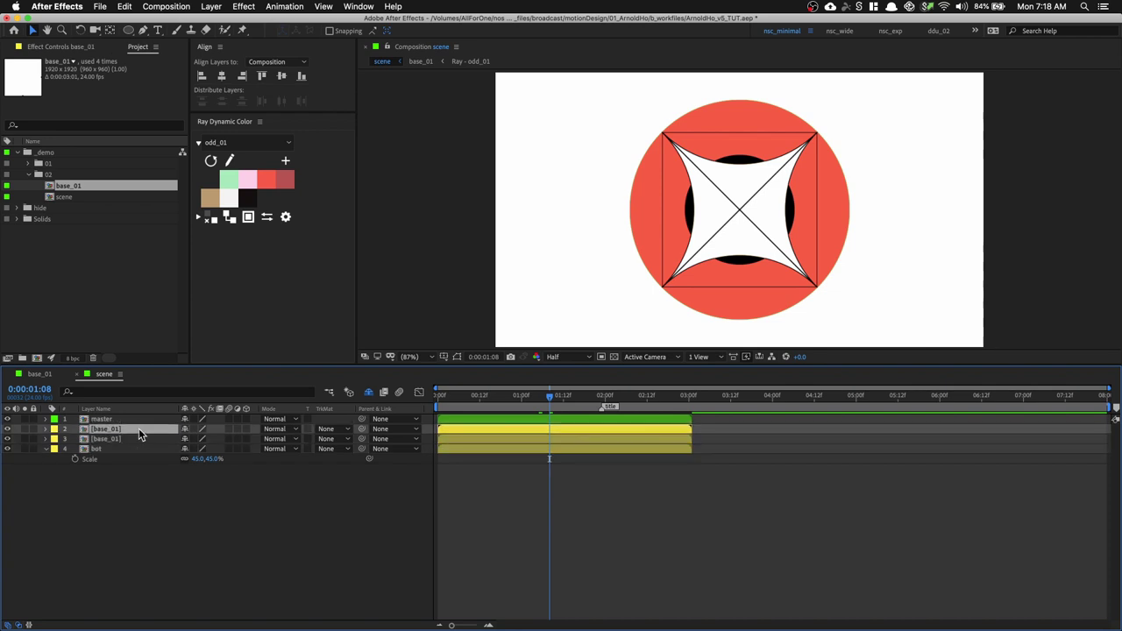
{"action": "key", "text": "Return"}
{"action": "type", "text": "L"}
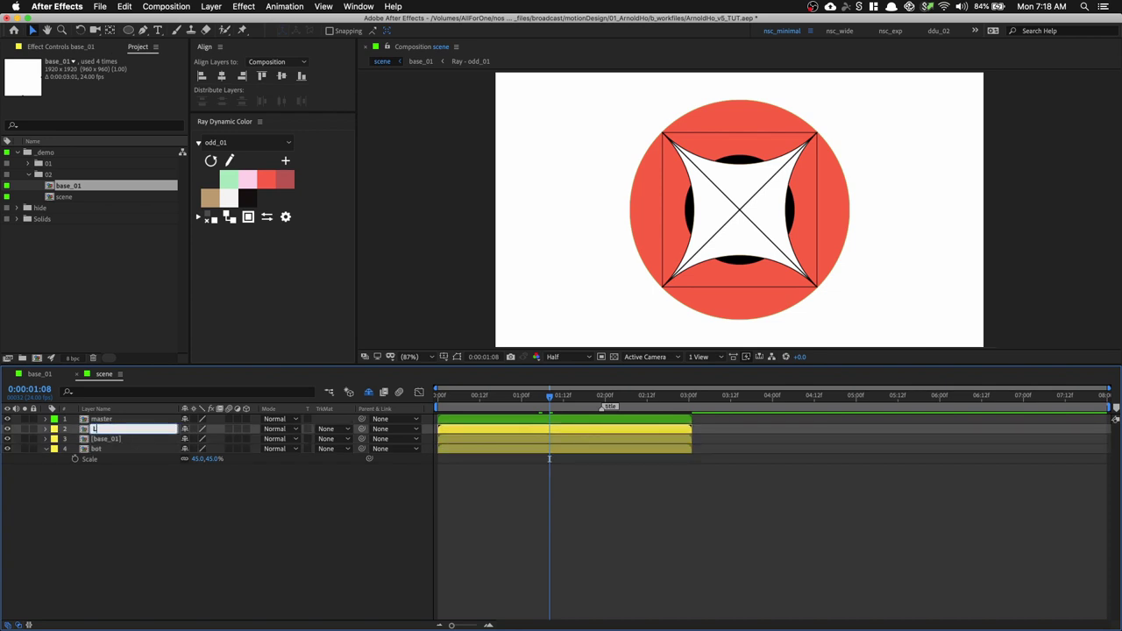
{"action": "left_click", "coordinate": [129, 439]}
{"action": "key", "text": "Return"}
{"action": "type", "text": "R"}
{"action": "key", "text": "Return"}
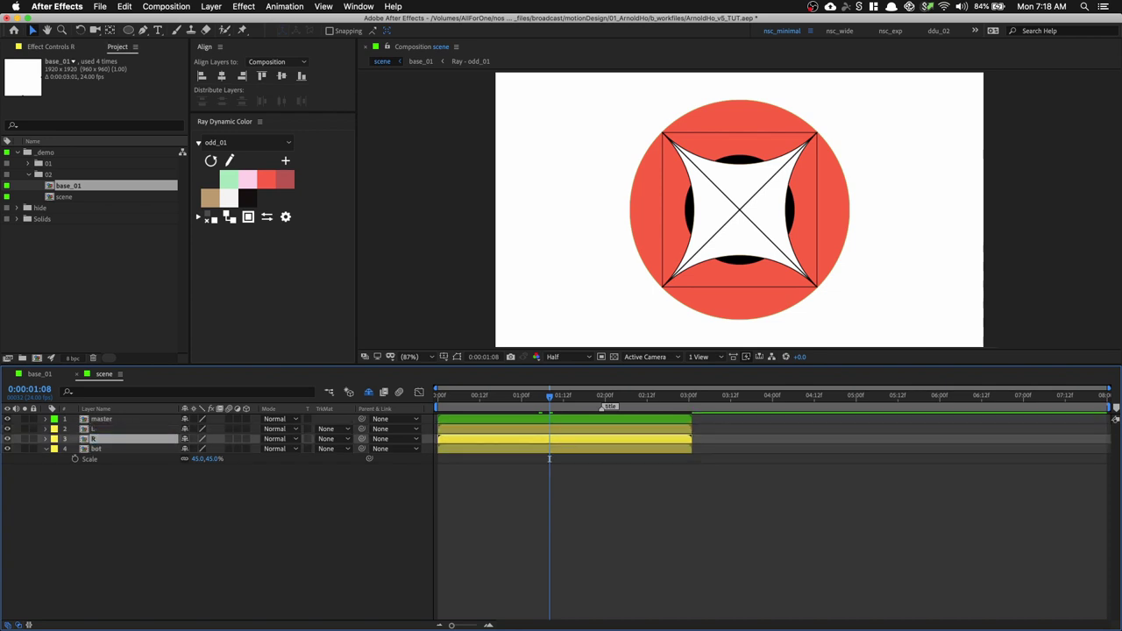
Hide the master layer and apply a Radial Wipe effect to layer L with Transition Completion set to 75%
{"action": "left_click", "coordinate": [120, 428]}
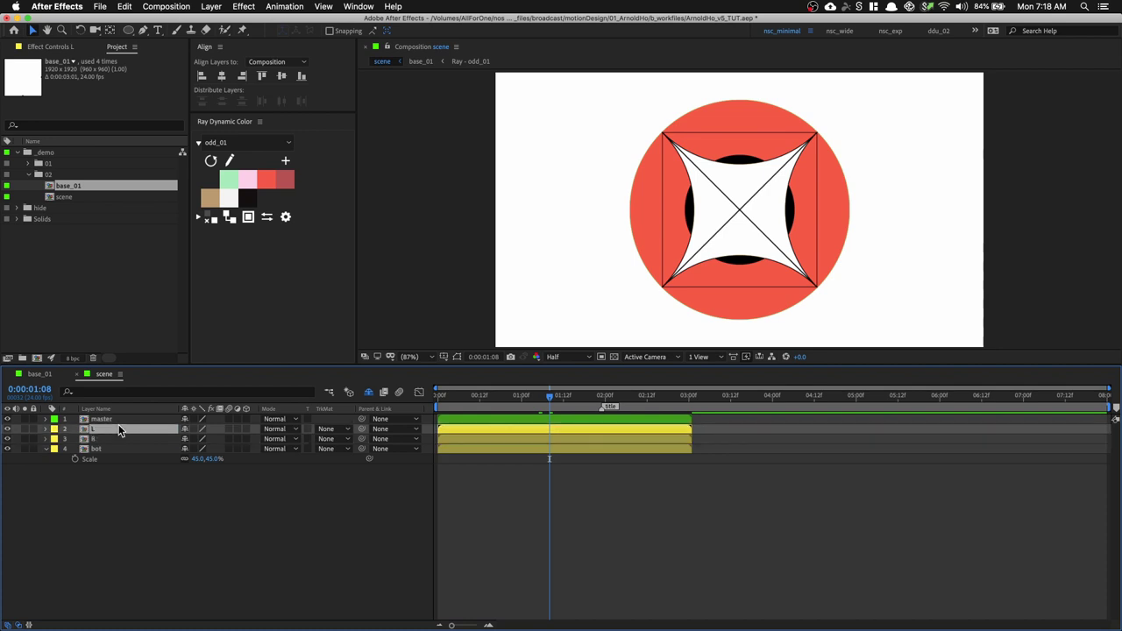
{"action": "left_click", "coordinate": [8, 419]}
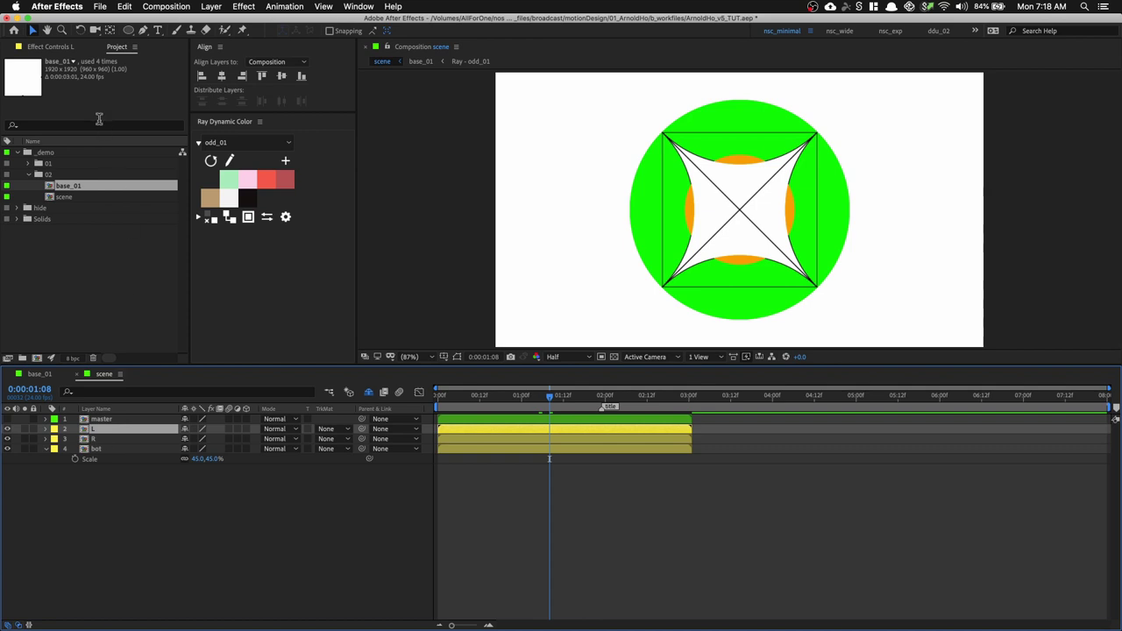
{"action": "key", "text": "super+5"}
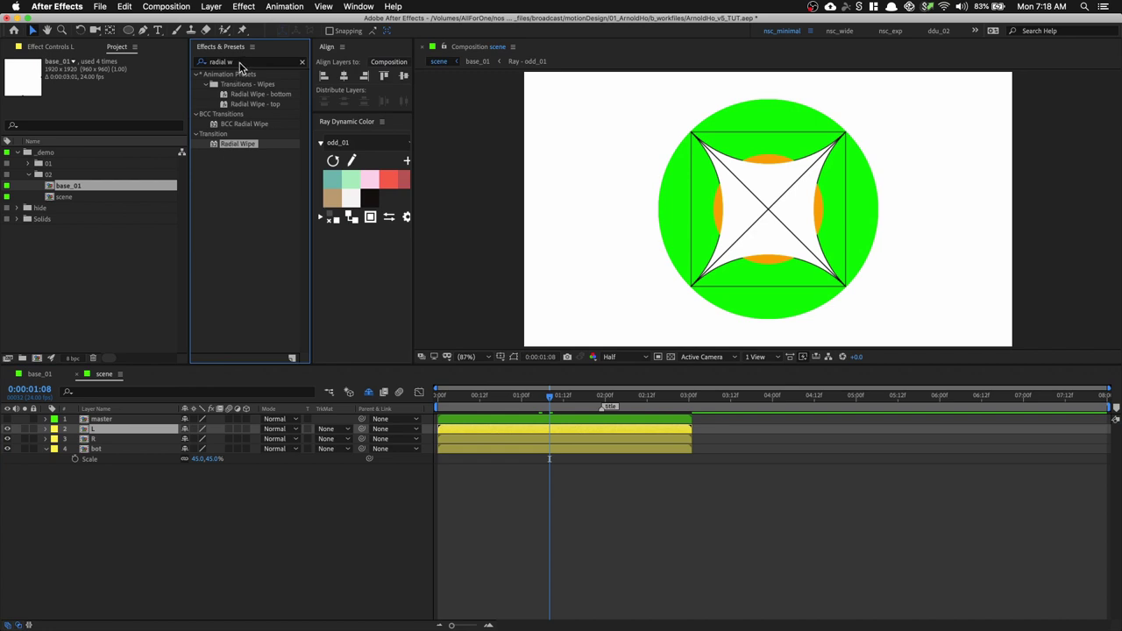
{"action": "double_click", "coordinate": [247, 145]}
{"action": "left_click", "coordinate": [107, 81]}
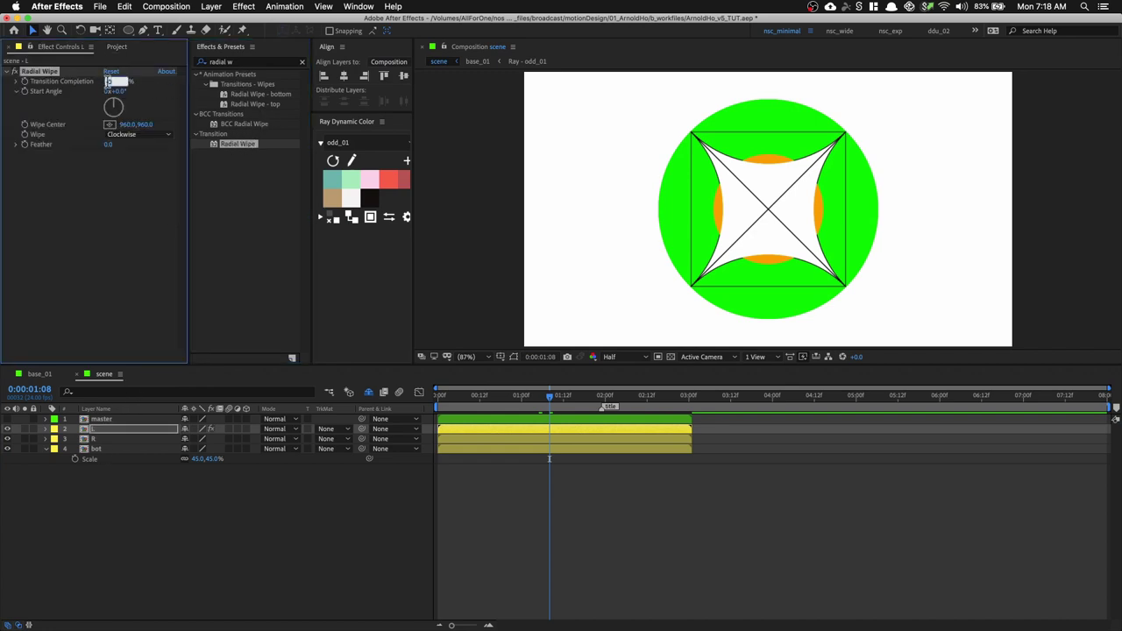
{"action": "key", "text": "Return"}
Reveal all modified properties of layers L, R and bot, including their primary and secondary master properties
{"action": "left_click", "coordinate": [112, 433]}
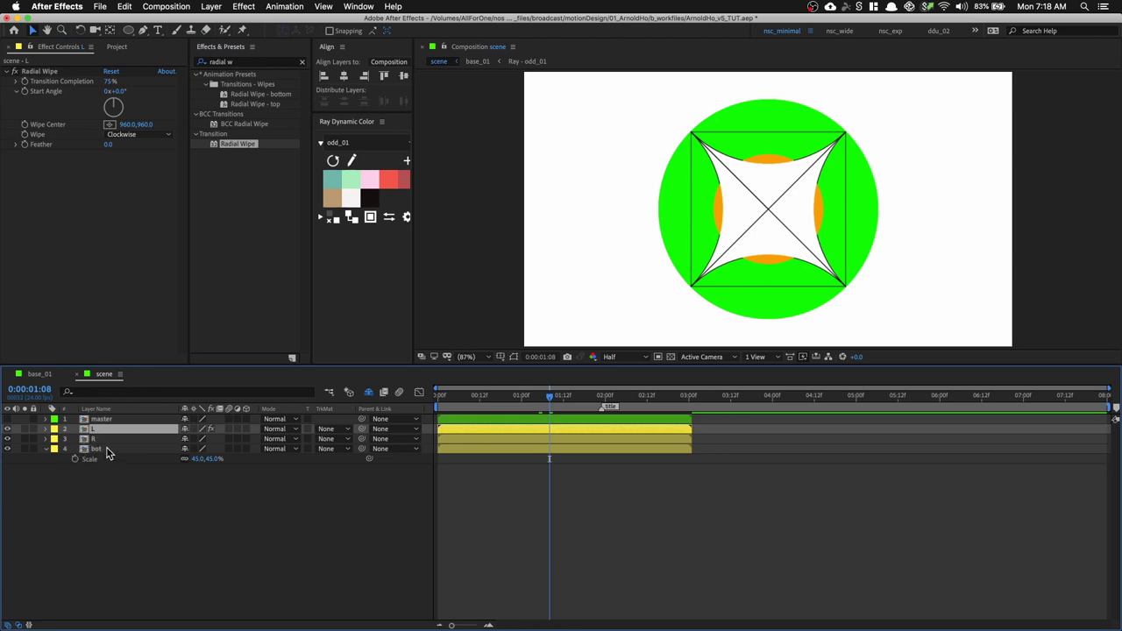
{"action": "left_click", "coordinate": [106, 451], "text": "shift"}
{"action": "key", "text": "u"}
{"action": "key", "text": "u"}
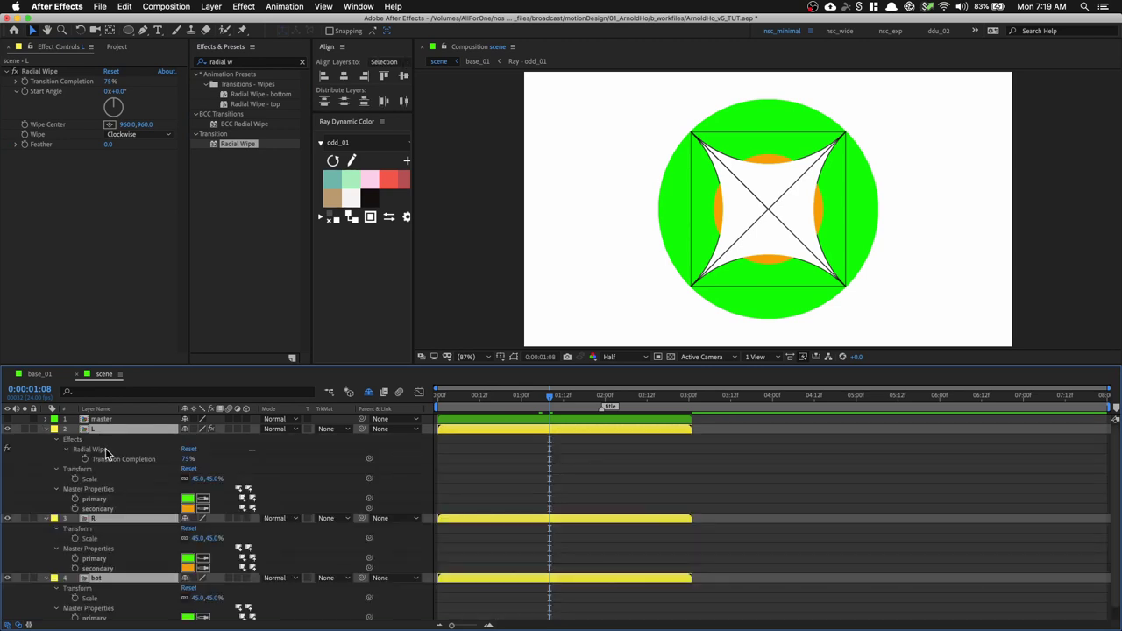
{"action": "scroll", "coordinate": [136, 478], "scroll_direction": "down", "scroll_amount": 1}
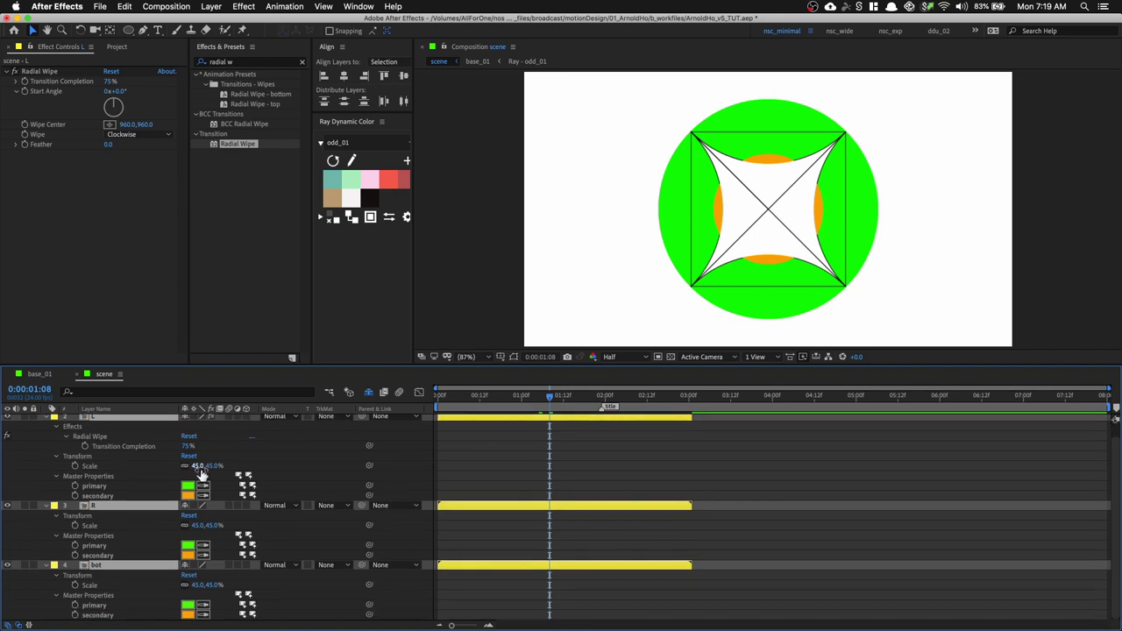
Set layer L's primary master property to the palette's dark red swatch and its secondary to the tan swatch
{"action": "left_click", "coordinate": [130, 494]}
{"action": "left_click", "coordinate": [130, 487]}
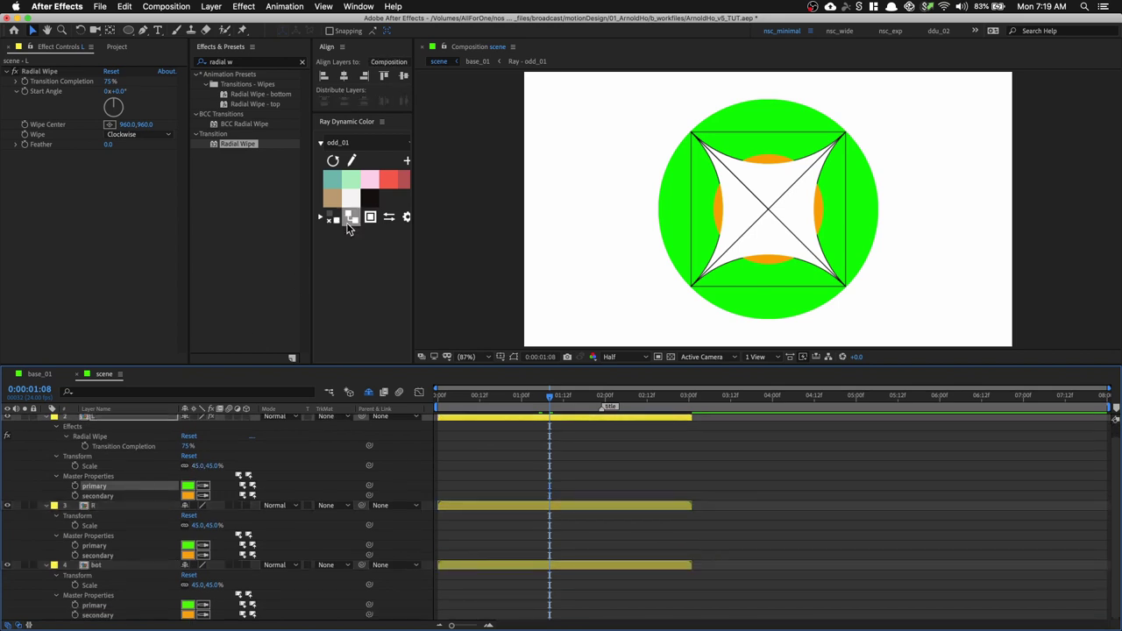
{"action": "left_click_drag", "start_coordinate": [412, 191], "coordinate": [419, 191]}
{"action": "left_click", "coordinate": [406, 179]}
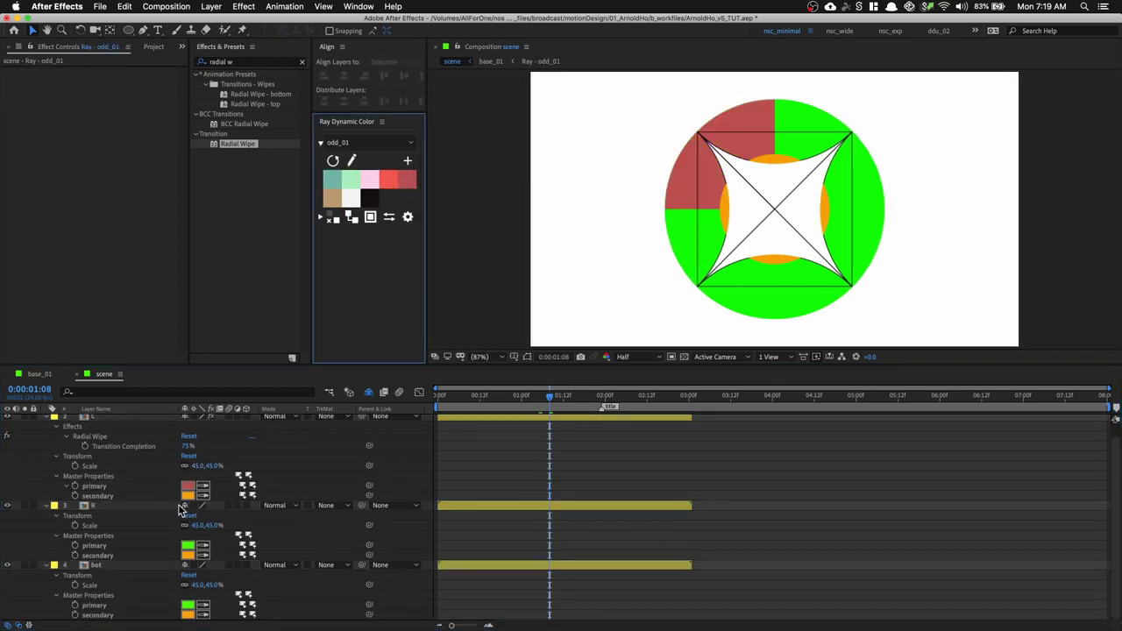
{"action": "left_click", "coordinate": [152, 497]}
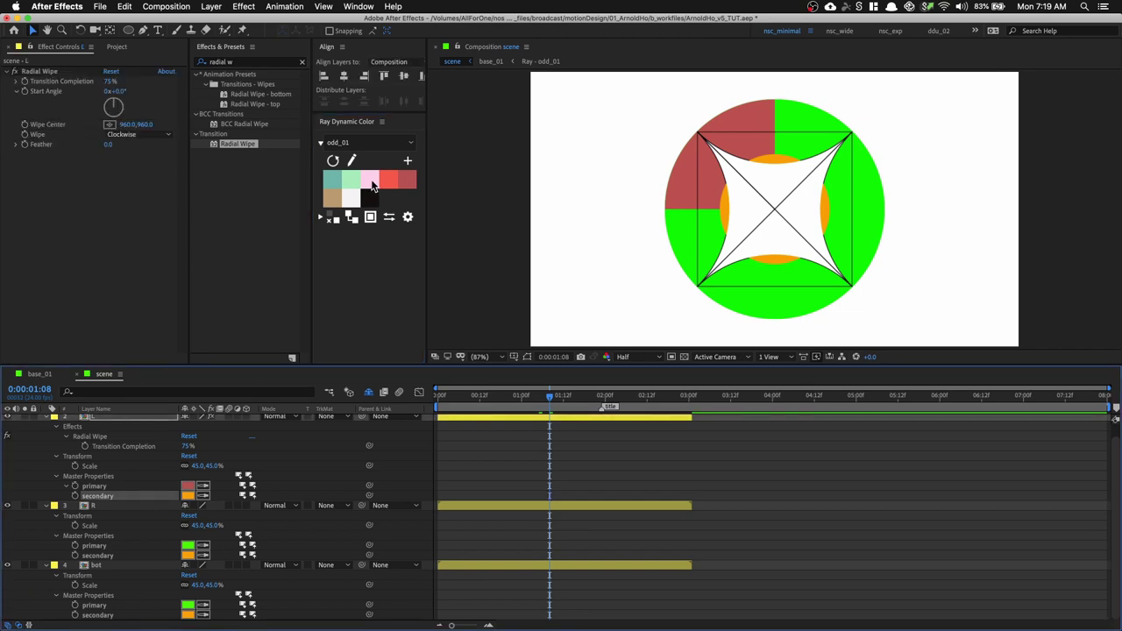
{"action": "left_click", "coordinate": [333, 199]}
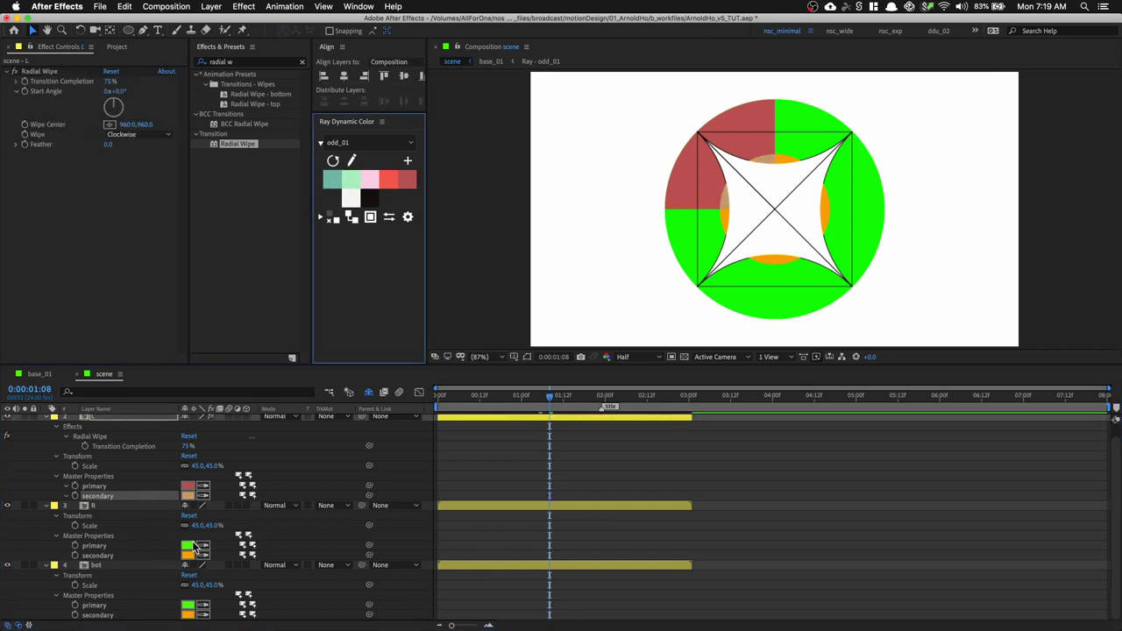
Set layer R's primary master property to the palette's light green swatch and its secondary to the light pink swatch
{"action": "left_click", "coordinate": [144, 546]}
{"action": "left_click", "coordinate": [350, 180]}
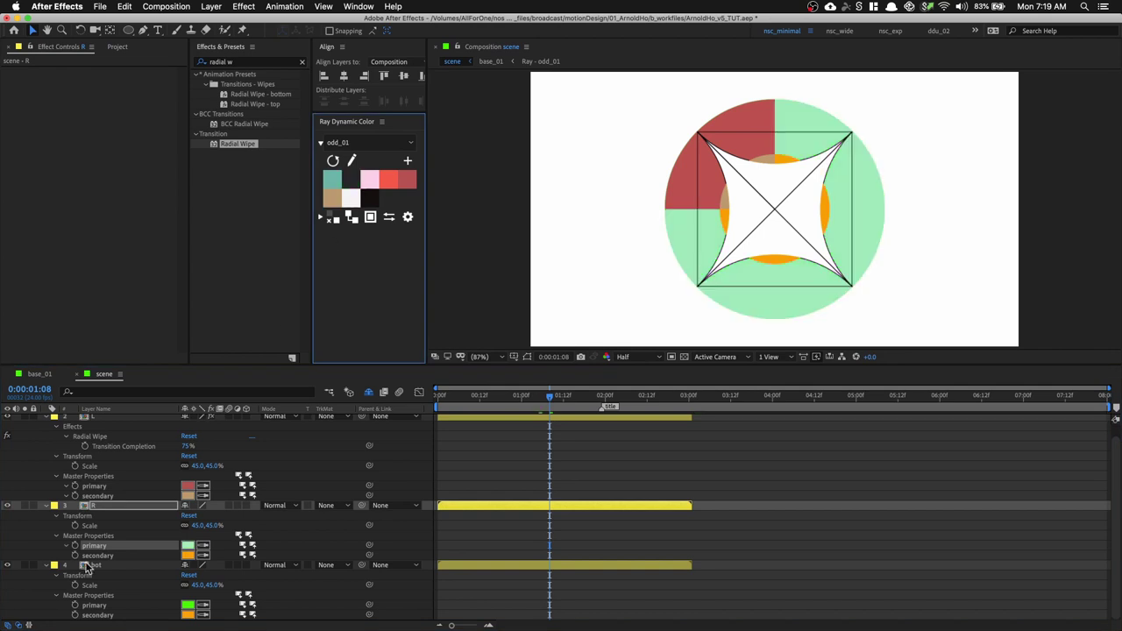
{"action": "left_click", "coordinate": [98, 555]}
{"action": "left_click", "coordinate": [369, 180]}
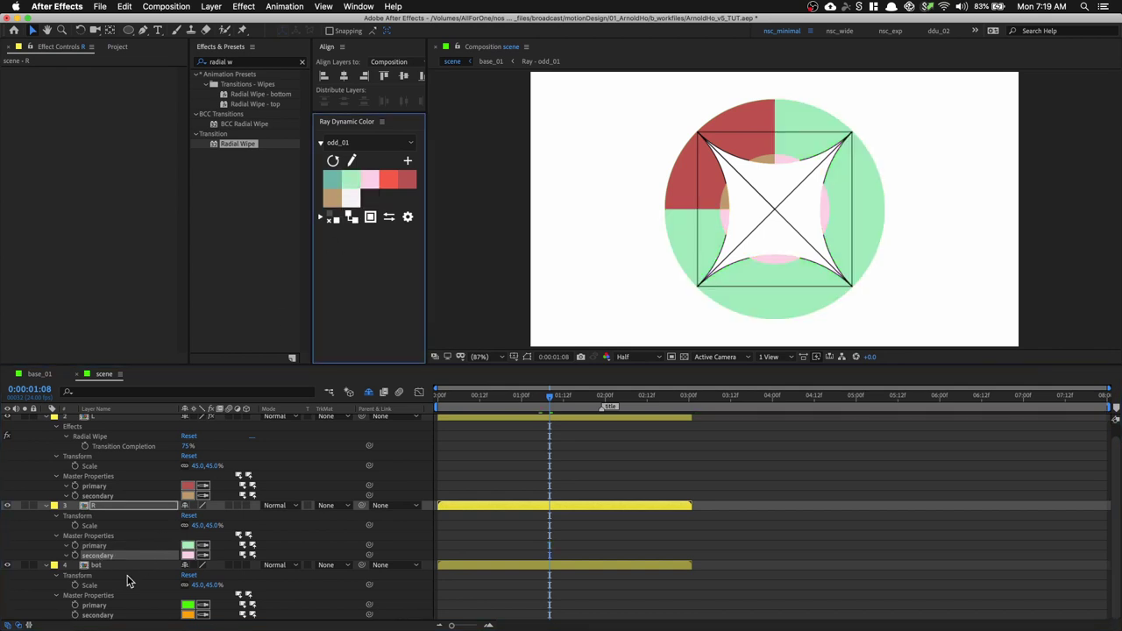
Set the bot layer's primary color to light pink and its secondary color to dark red from the odd_01 palette
{"action": "left_click", "coordinate": [115, 605]}
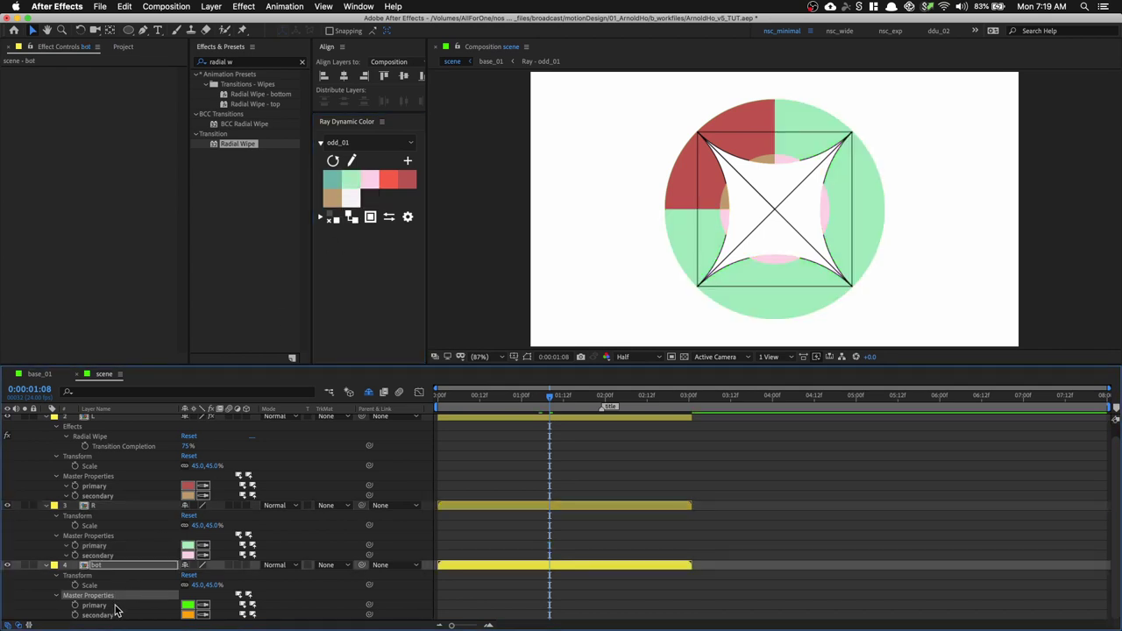
{"action": "left_click", "coordinate": [375, 189]}
{"action": "left_click", "coordinate": [98, 615]}
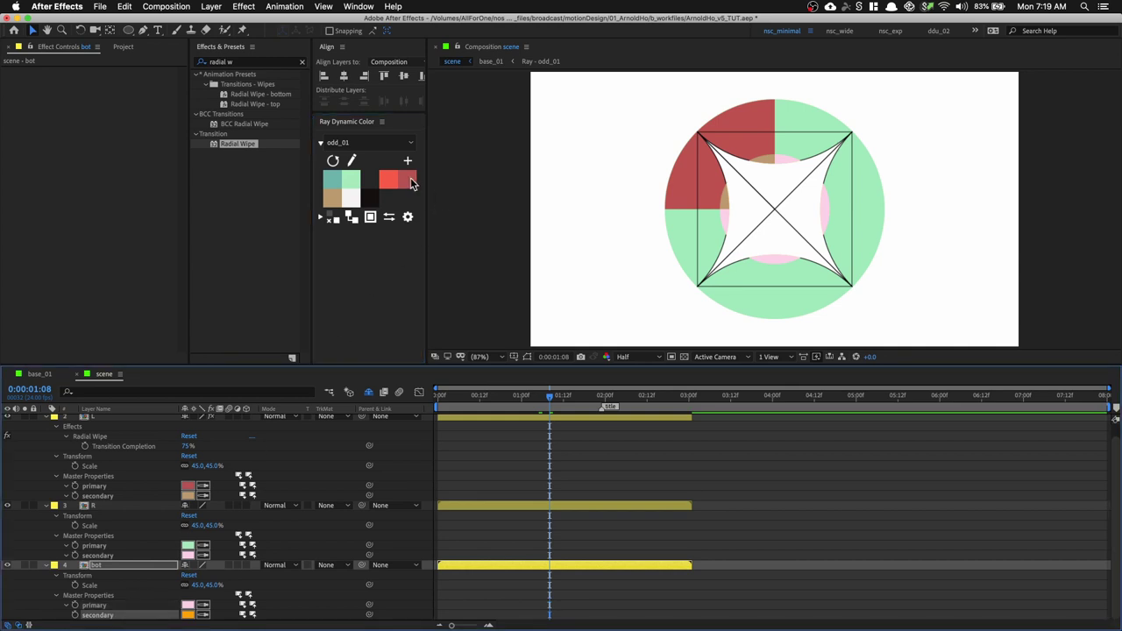
{"action": "left_click", "coordinate": [410, 182]}
Collapse the expanded properties of all layers in the scene composition
{"action": "scroll", "coordinate": [79, 509], "scroll_direction": "up", "scroll_amount": 1}
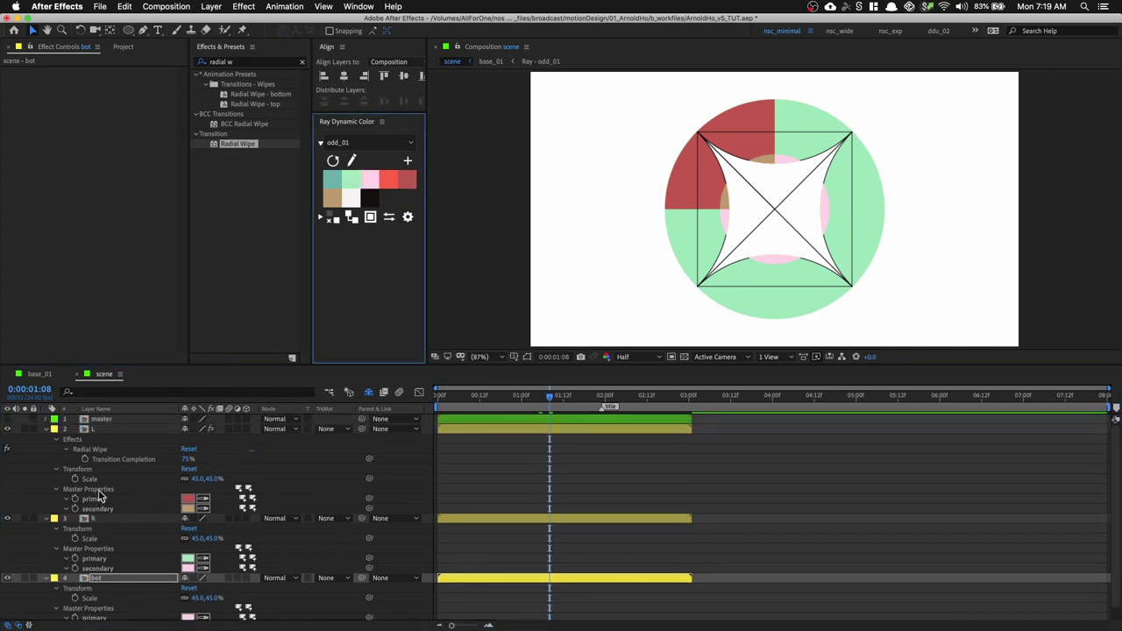
{"action": "key", "text": "super+a"}
{"action": "key", "text": "super+grave"}
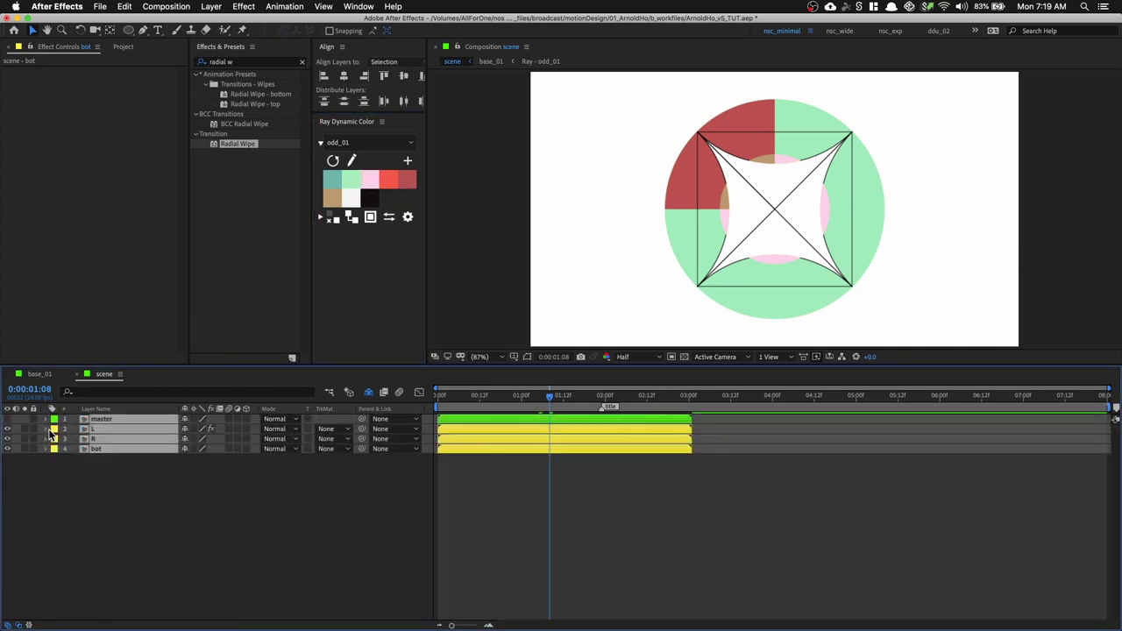
Switch the L layer's Radial Wipe effect off and on to compare the composition with and without it
{"action": "left_click", "coordinate": [100, 429]}
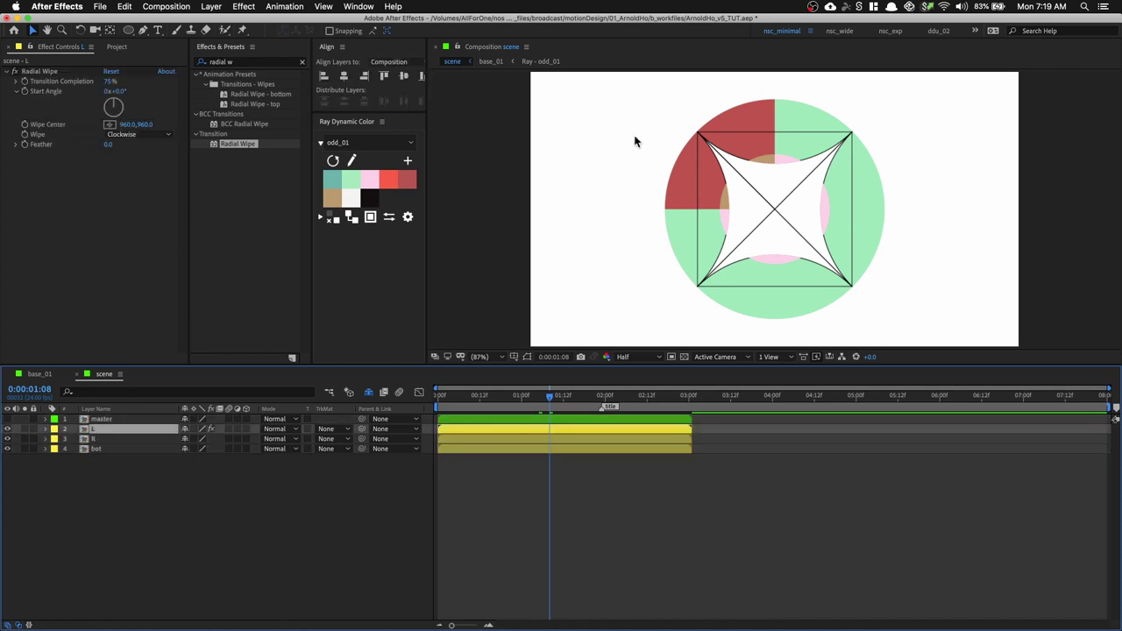
{"action": "left_click", "coordinate": [14, 71]}
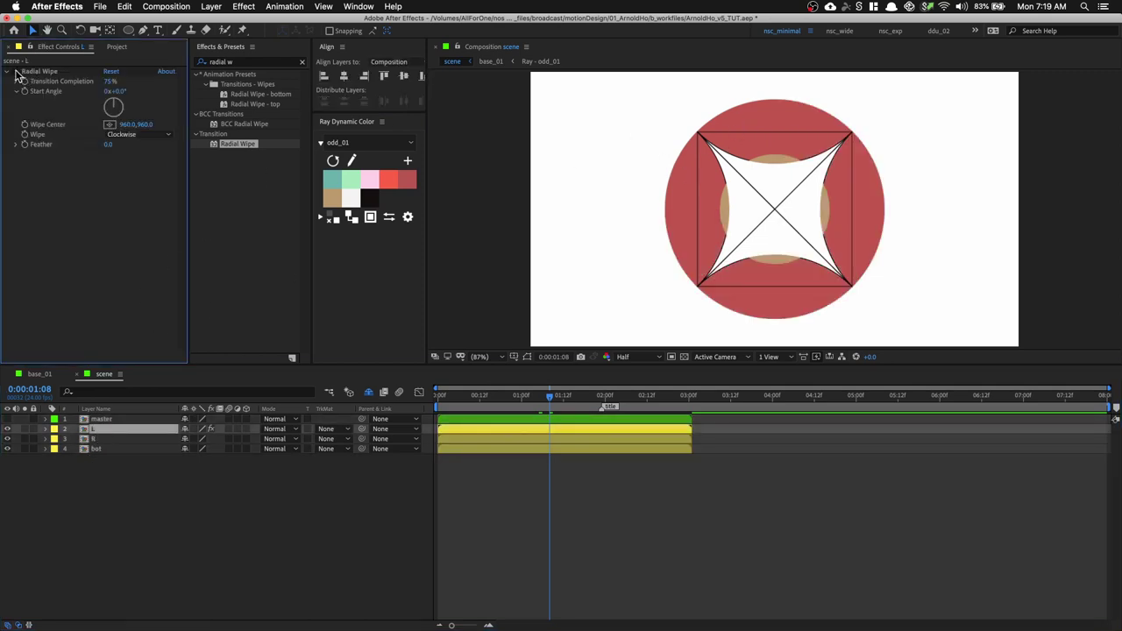
{"action": "left_click", "coordinate": [14, 71]}
{"action": "left_click", "coordinate": [14, 71]}
{"action": "left_click", "coordinate": [14, 71]}
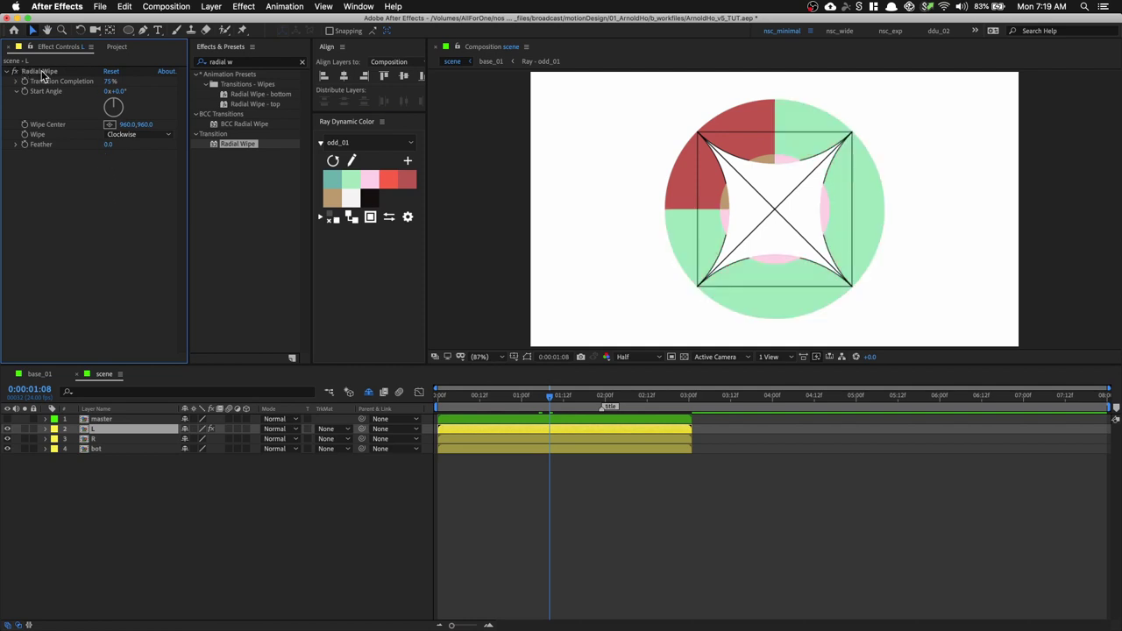
Copy the L layer's Radial Wipe to the R layer with a start angle of 180°, and preview the animation
{"action": "left_click", "coordinate": [112, 440]}
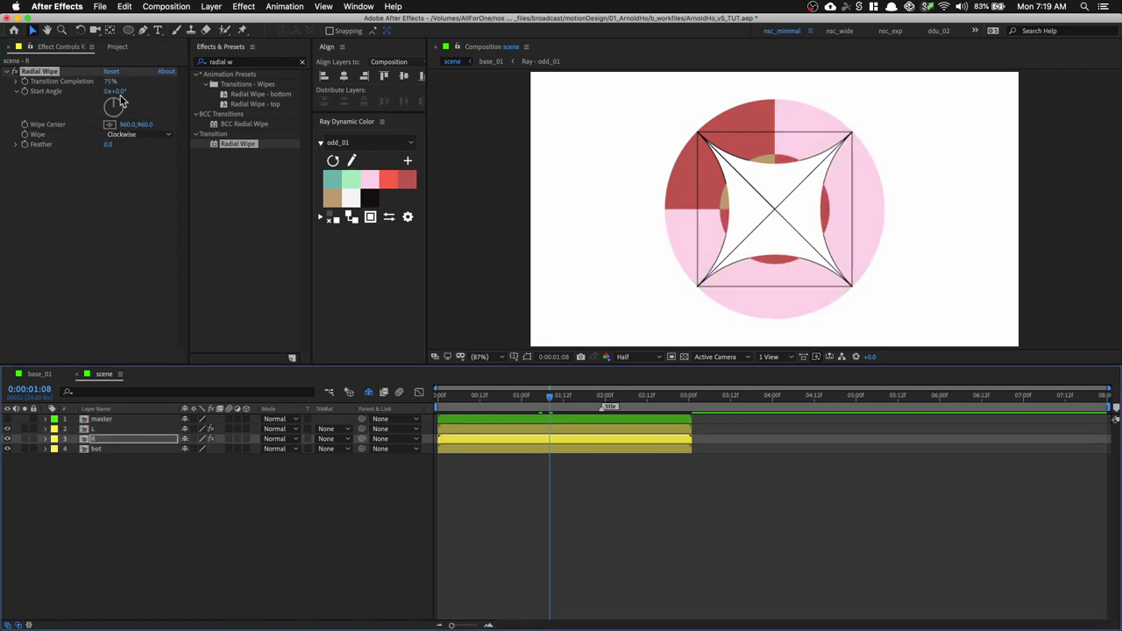
{"action": "left_click_drag", "start_coordinate": [113, 106], "coordinate": [124, 143]}
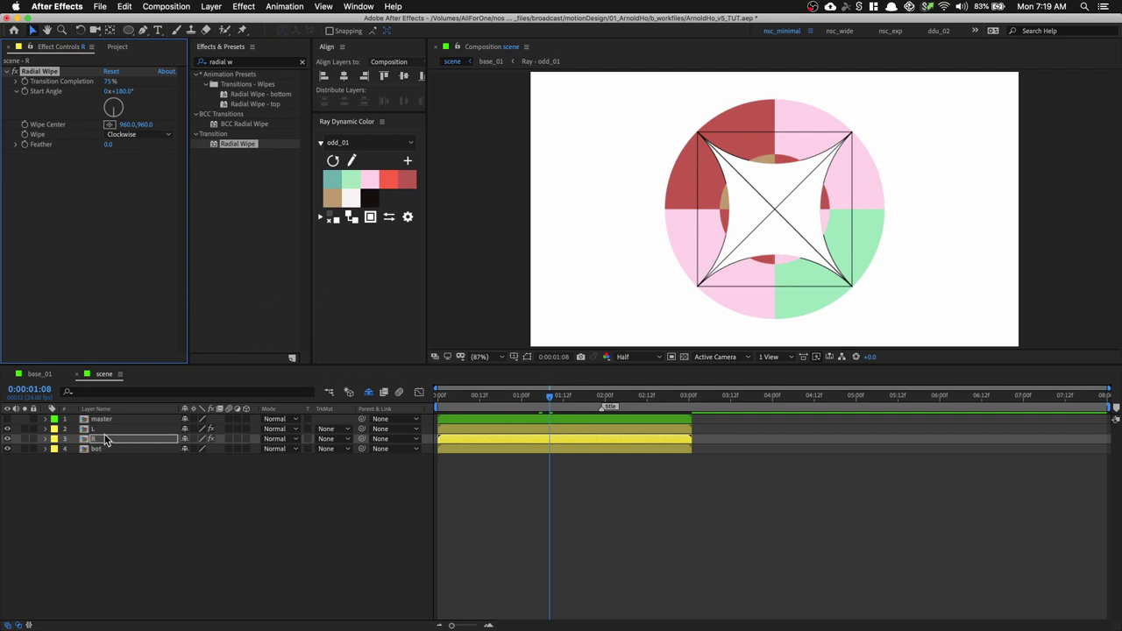
{"action": "left_click_drag", "start_coordinate": [475, 400], "coordinate": [429, 401]}
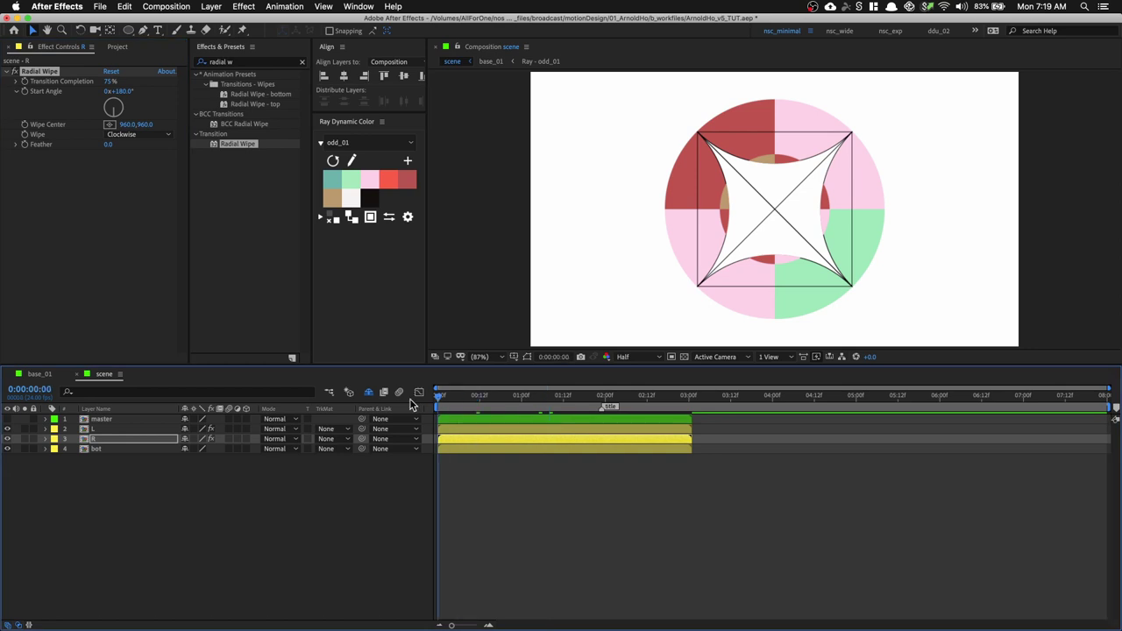
{"action": "key", "text": "space"}
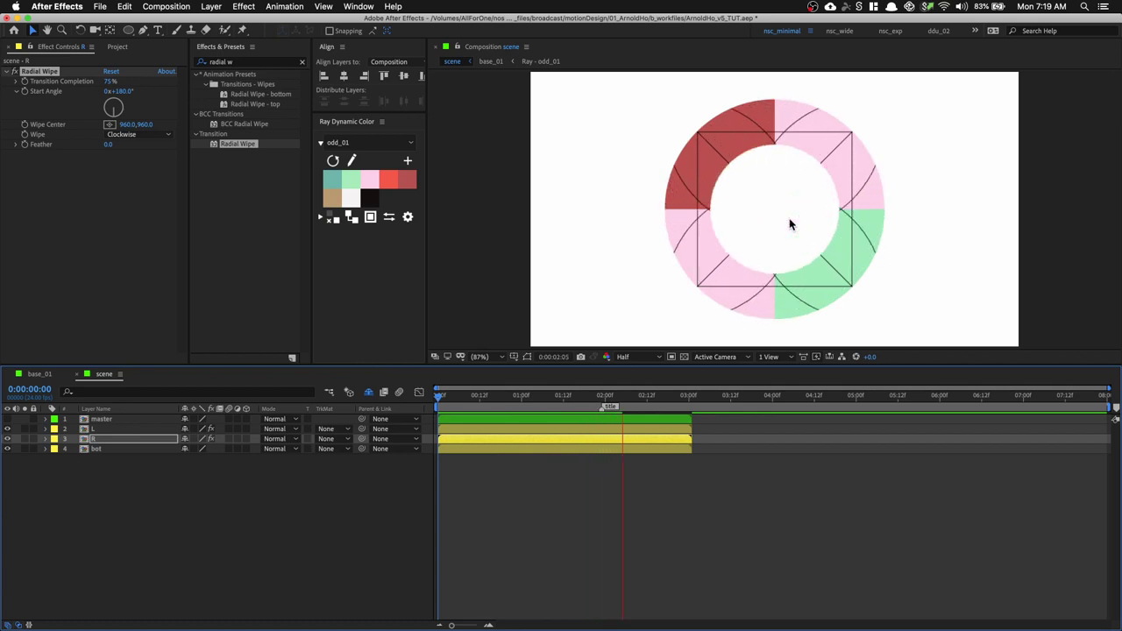
{"action": "key", "text": "space"}
Show the hidden shy layers and shift the L, R and bot layers to start at 0:00:00:05, at the markers_parent rotation marker
{"action": "left_click_drag", "start_coordinate": [523, 400], "coordinate": [577, 399]}
{"action": "left_click", "coordinate": [368, 394]}
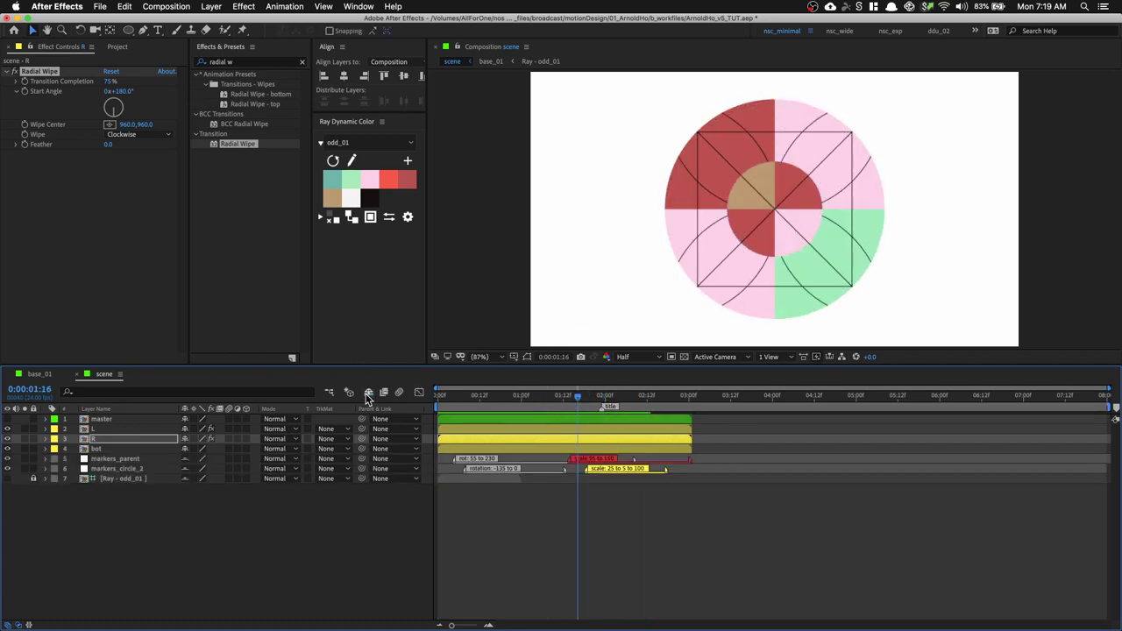
{"action": "left_click", "coordinate": [116, 448]}
{"action": "left_click", "coordinate": [112, 430], "text": "shift"}
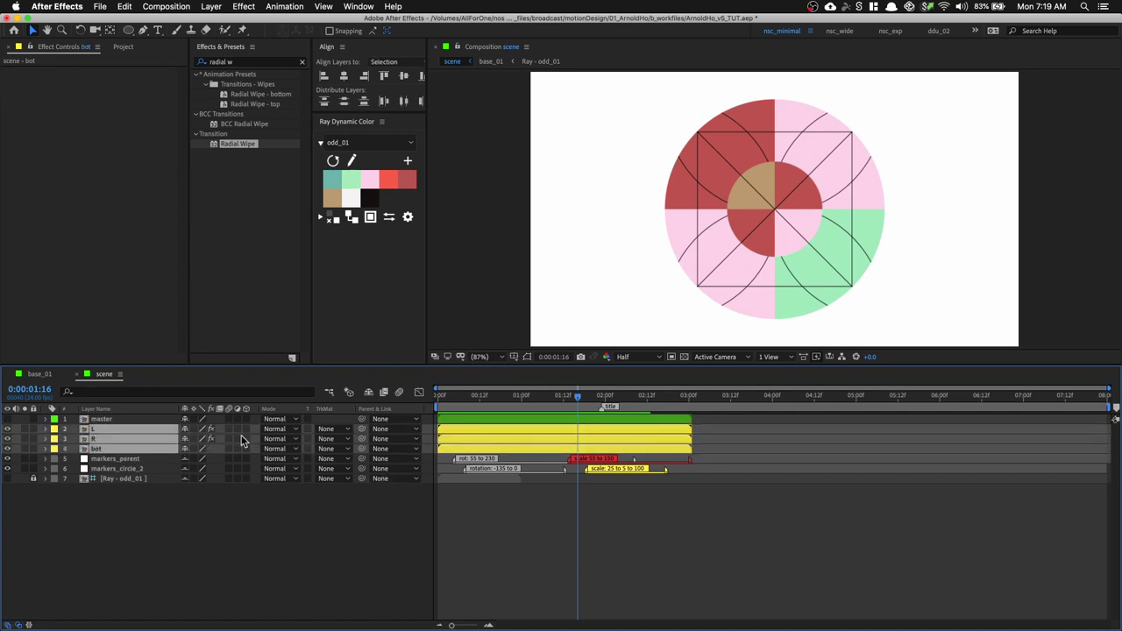
{"action": "left_click", "coordinate": [450, 441]}
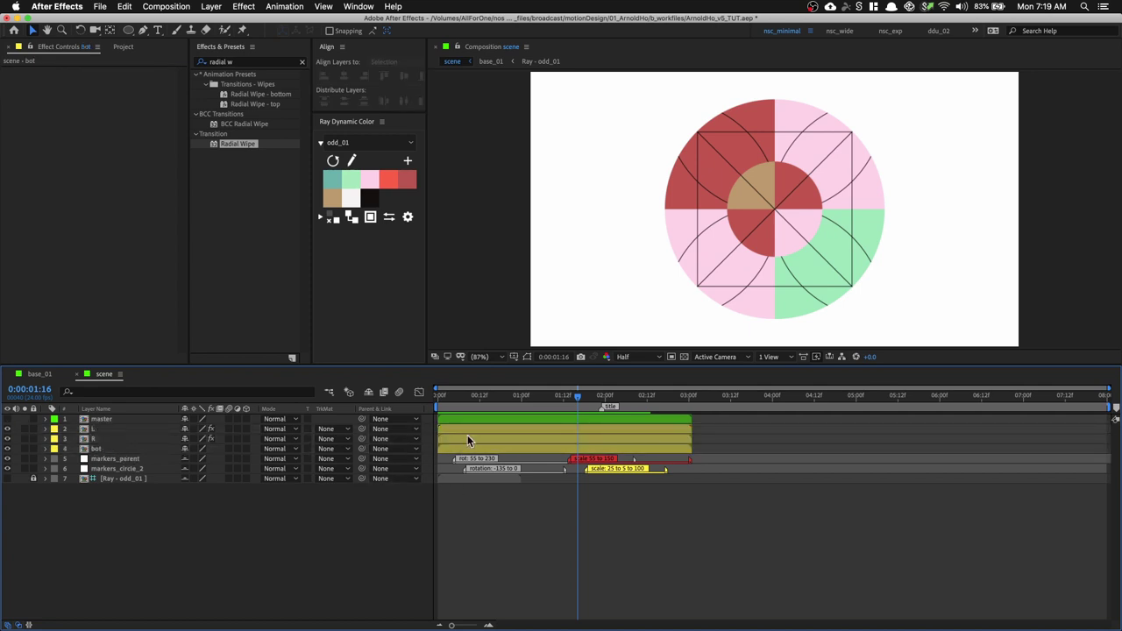
{"action": "left_click", "coordinate": [467, 429]}
{"action": "left_click", "coordinate": [452, 445], "text": "shift"}
{"action": "left_click_drag", "start_coordinate": [451, 448], "coordinate": [469, 429]}
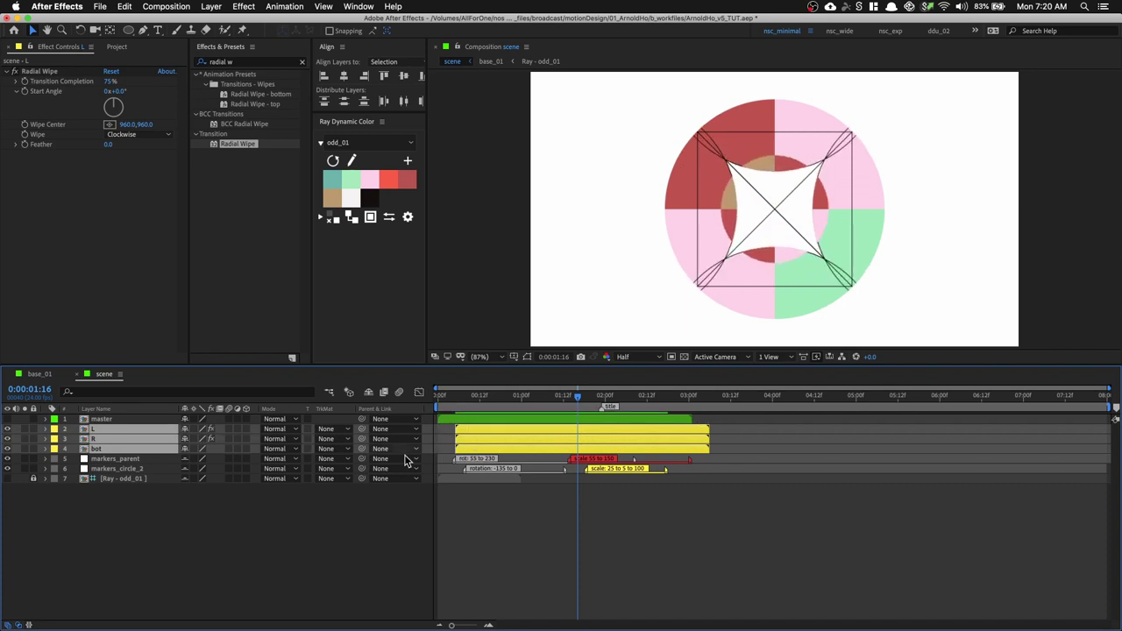
Parent the R and bot layers to the L layer
{"action": "left_click", "coordinate": [195, 508]}
{"action": "left_click", "coordinate": [106, 448]}
{"action": "left_click", "coordinate": [106, 439], "text": "shift"}
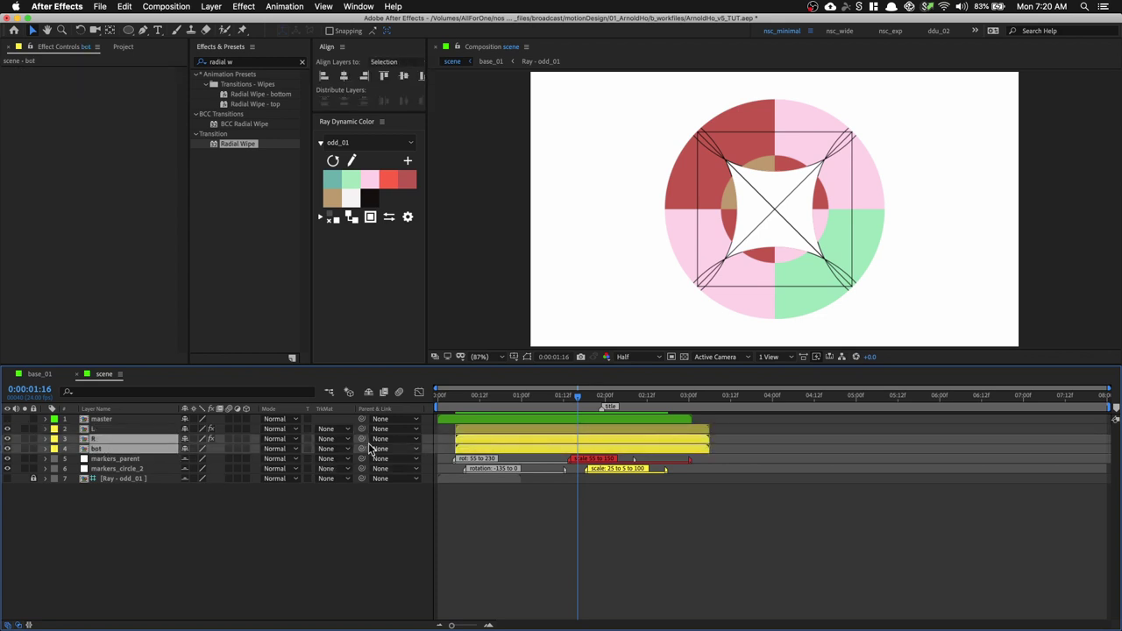
{"action": "left_click_drag", "start_coordinate": [362, 448], "coordinate": [96, 430]}
Reveal the L layer's Scale and Rotation, and add a Rotation keyframe of 0° at 0:00:01:12
{"action": "left_click", "coordinate": [97, 431]}
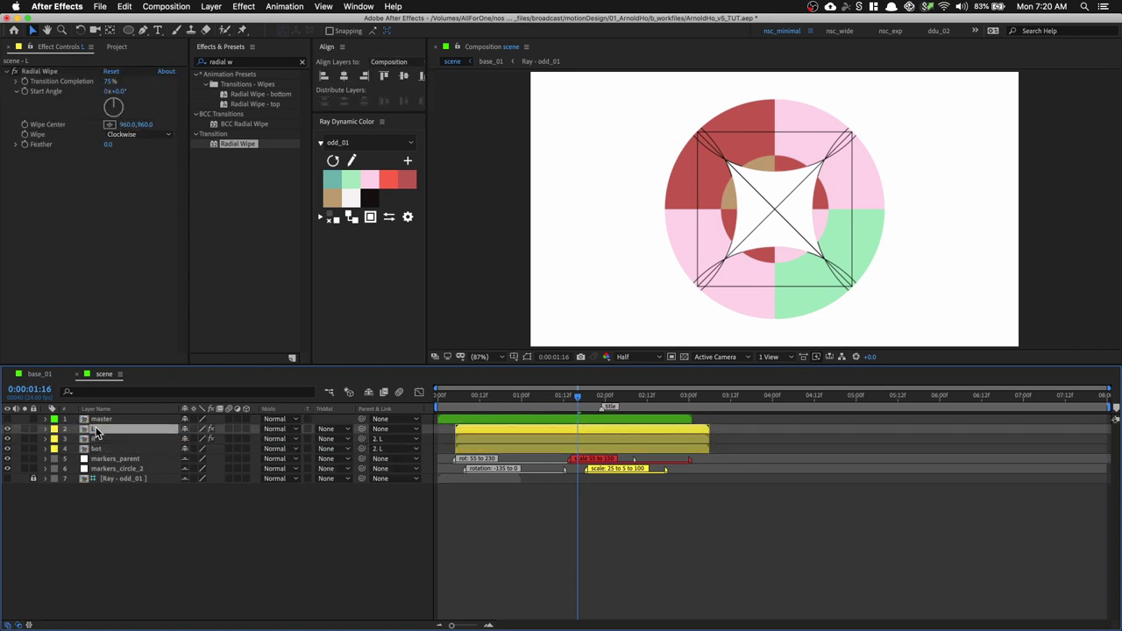
{"action": "key", "text": "s"}
{"action": "key", "text": "shift+r"}
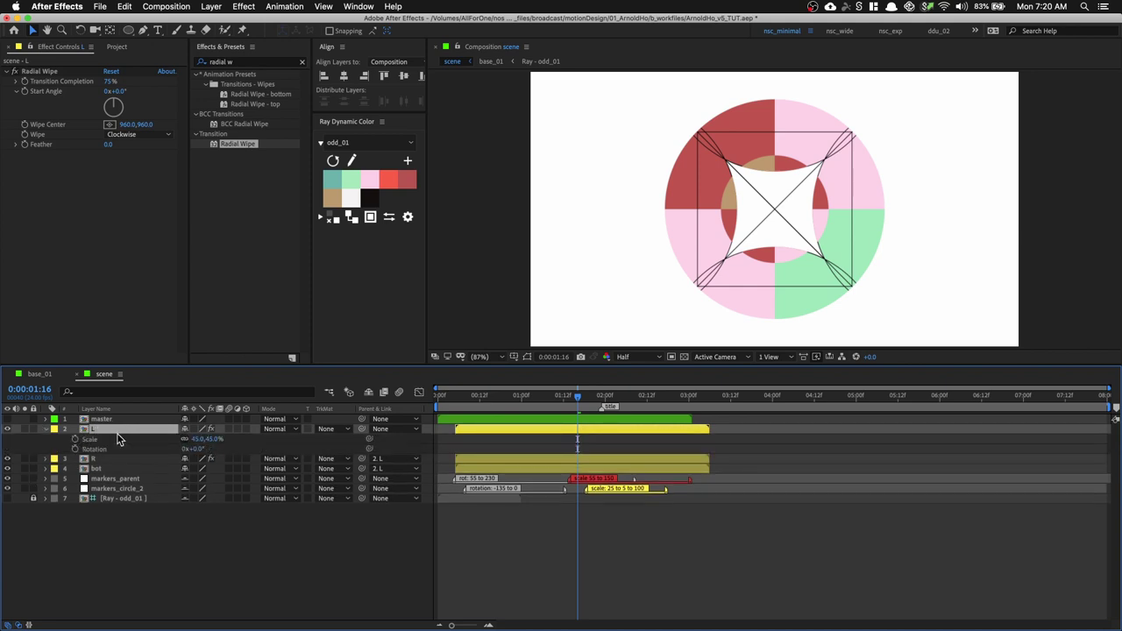
{"action": "left_click", "coordinate": [466, 398]}
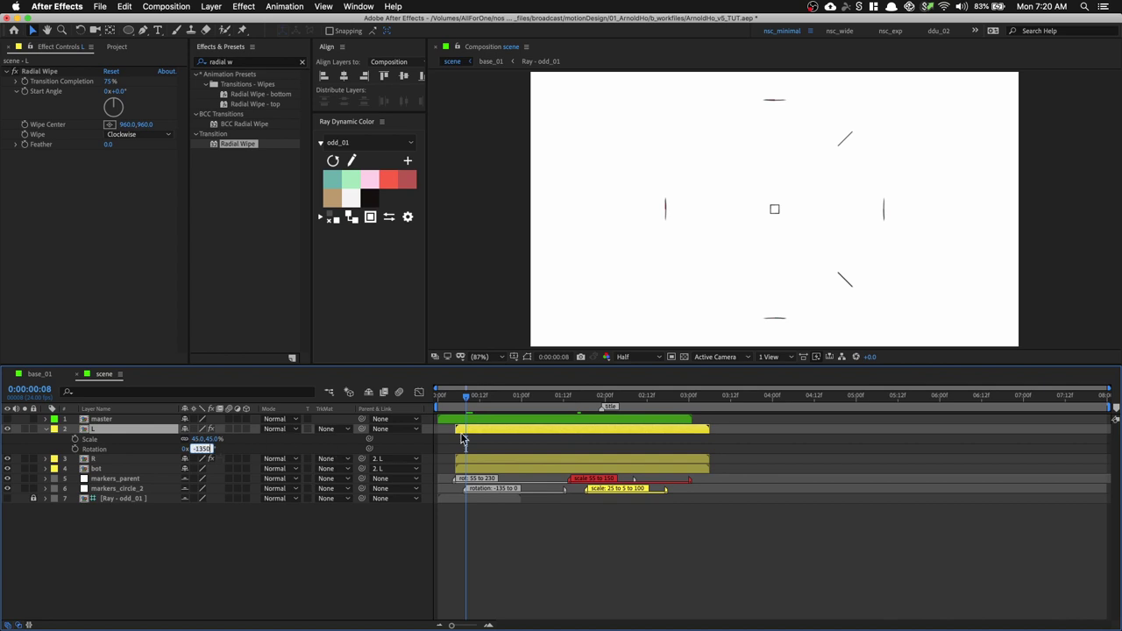
{"action": "key", "text": "Return"}
{"action": "left_click_drag", "start_coordinate": [581, 410], "coordinate": [563, 412]}
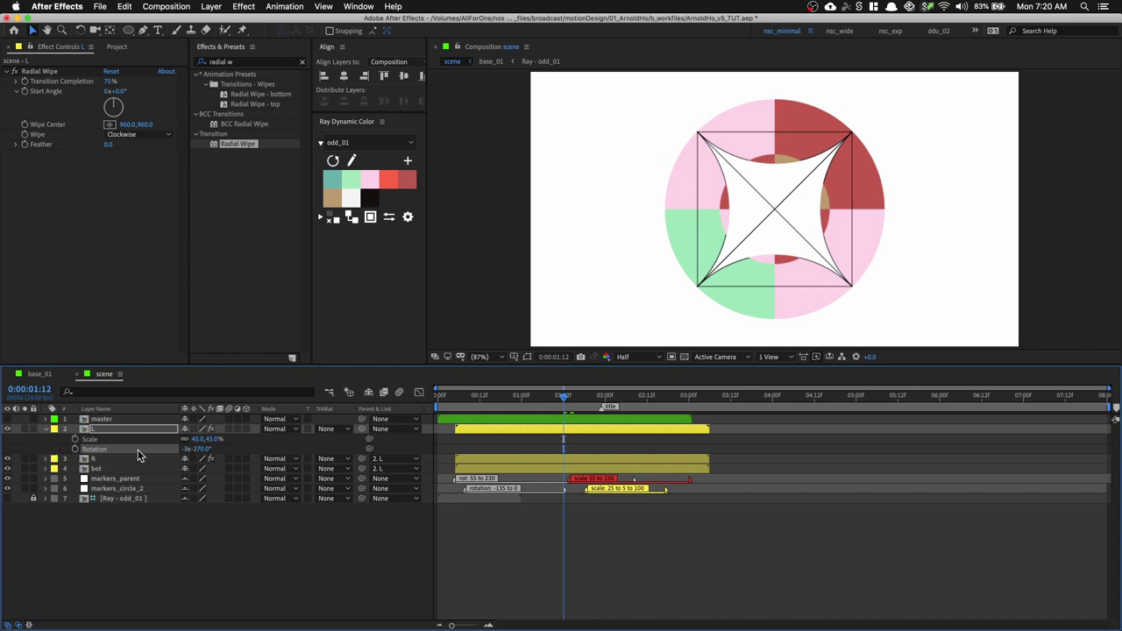
{"action": "left_click", "coordinate": [186, 448]}
{"action": "type", "text": "0"}
{"action": "key", "text": "Tab"}
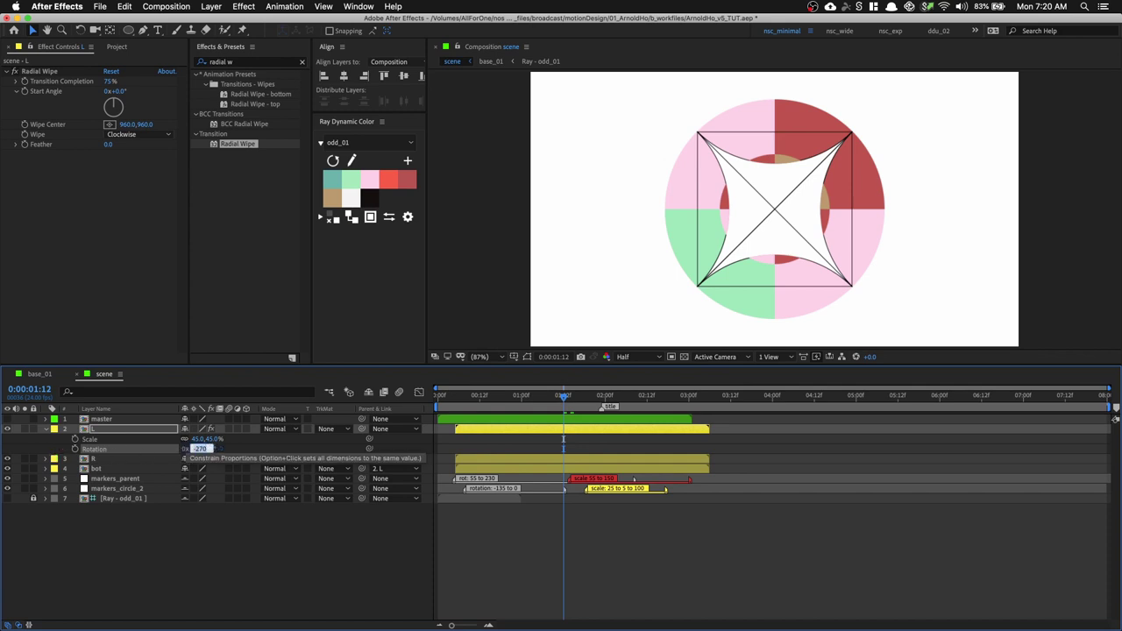
{"action": "type", "text": "0"}
{"action": "key", "text": "Return"}
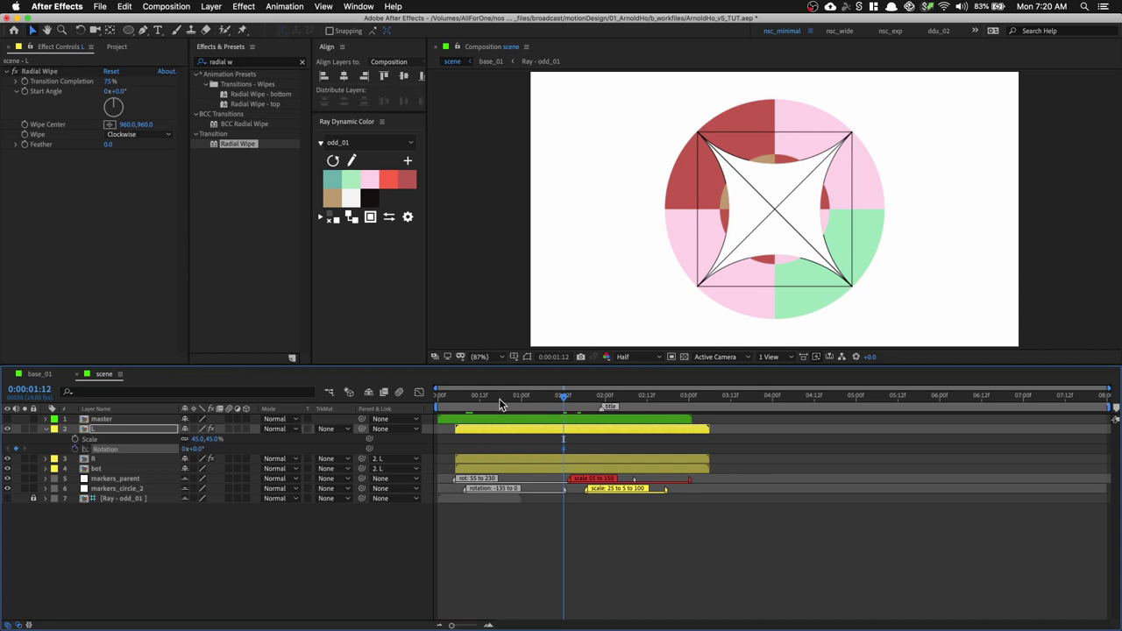
Add a Rotation keyframe of -135° to the L layer at 0:00:00:05 and preview the spin
{"action": "left_click_drag", "start_coordinate": [498, 398], "coordinate": [455, 398]}
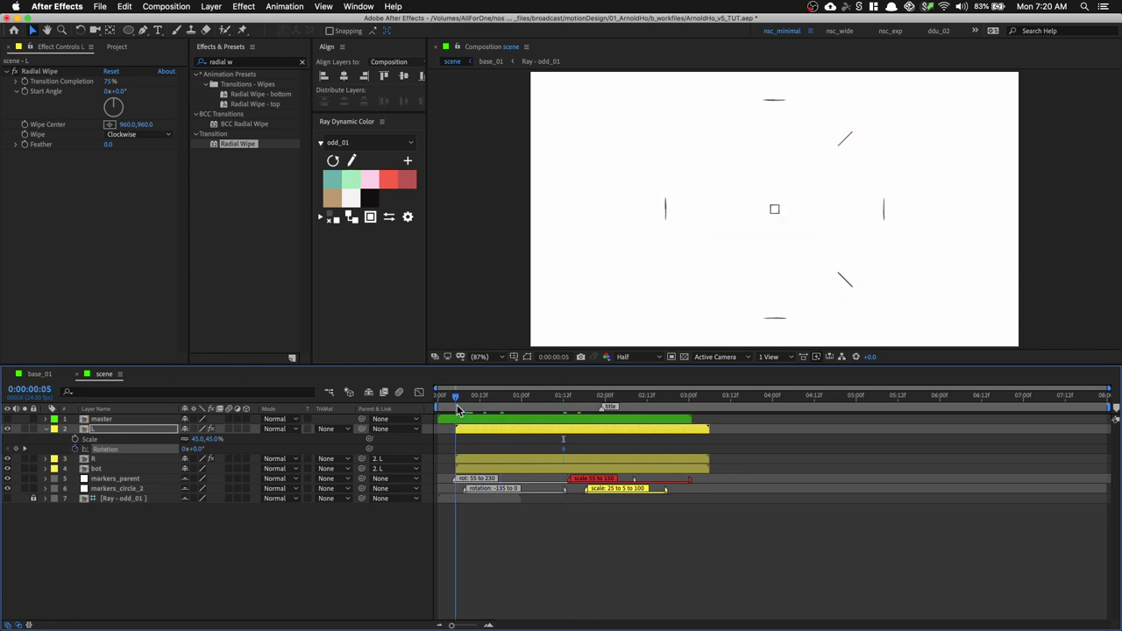
{"action": "left_click", "coordinate": [200, 449]}
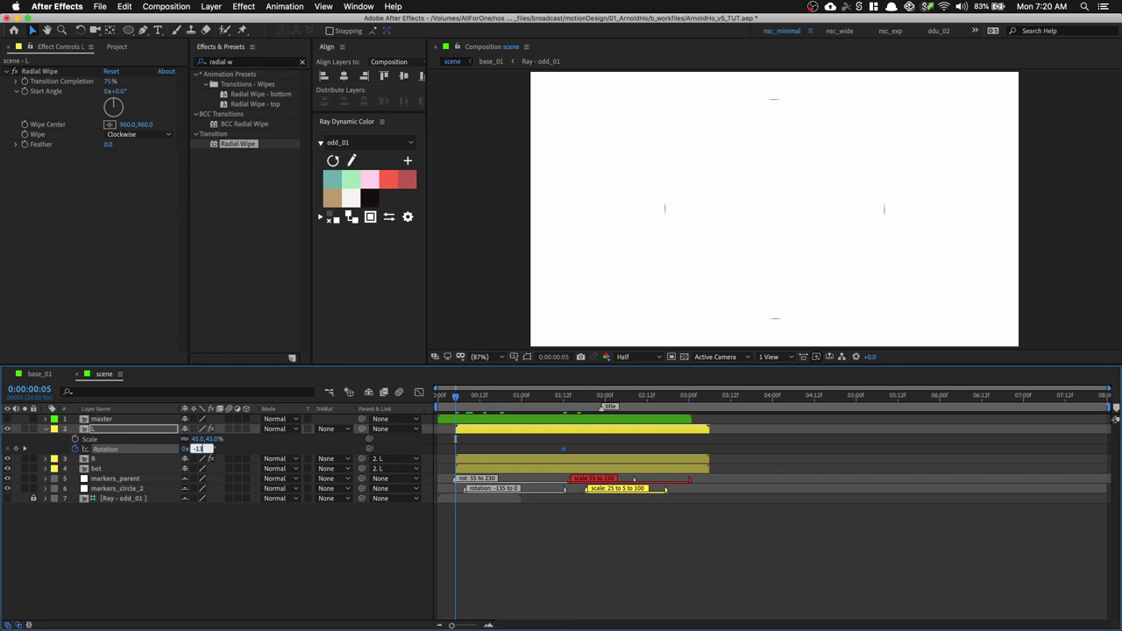
{"action": "key", "text": "space"}
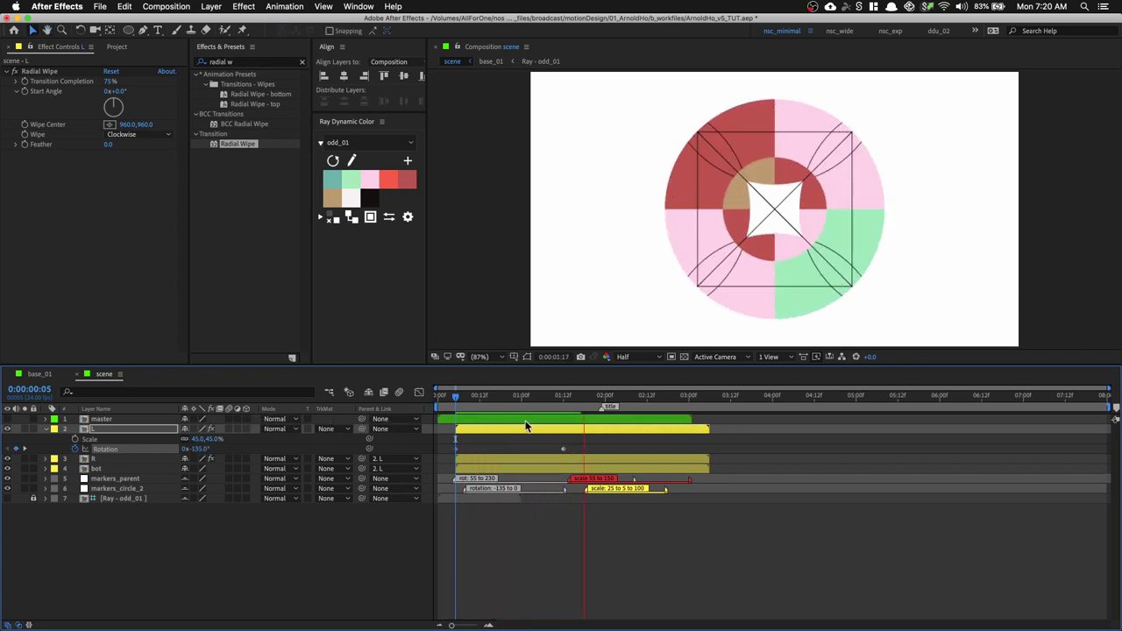
{"action": "key", "text": "space"}
Set the L layer's Scale to 25% at 0:00:01:12
{"action": "mouse_move", "coordinate": [571, 401]}
{"action": "left_mouse_down"}
{"action": "mouse_move", "coordinate": [586, 402]}
{"action": "mouse_move", "coordinate": [563, 408]}
{"action": "left_mouse_up"}
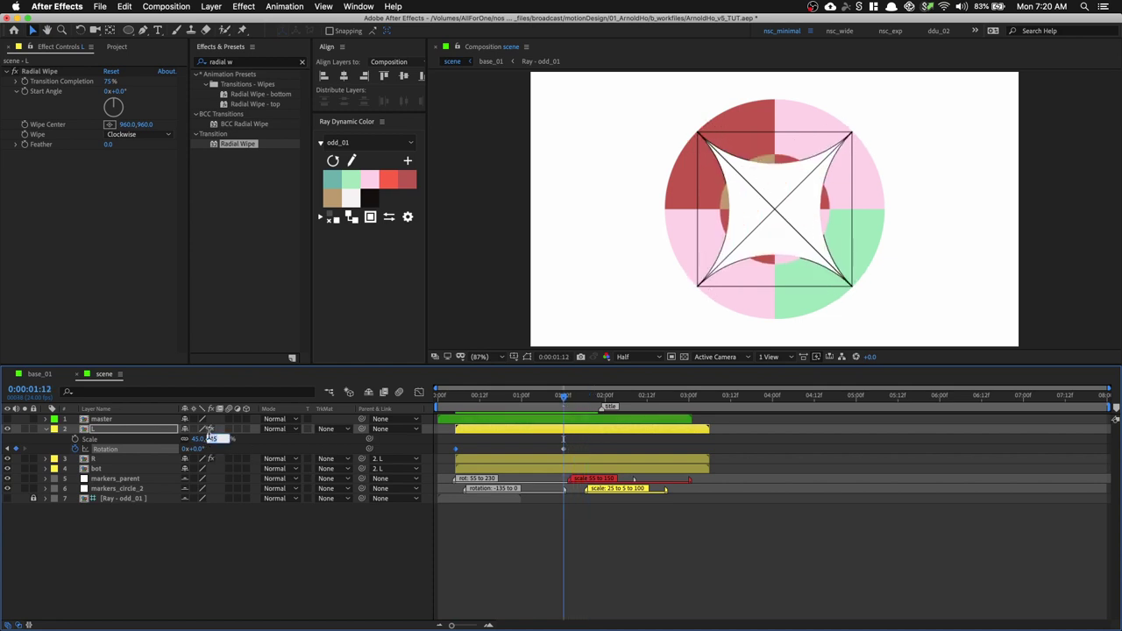
{"action": "key", "text": "Return"}
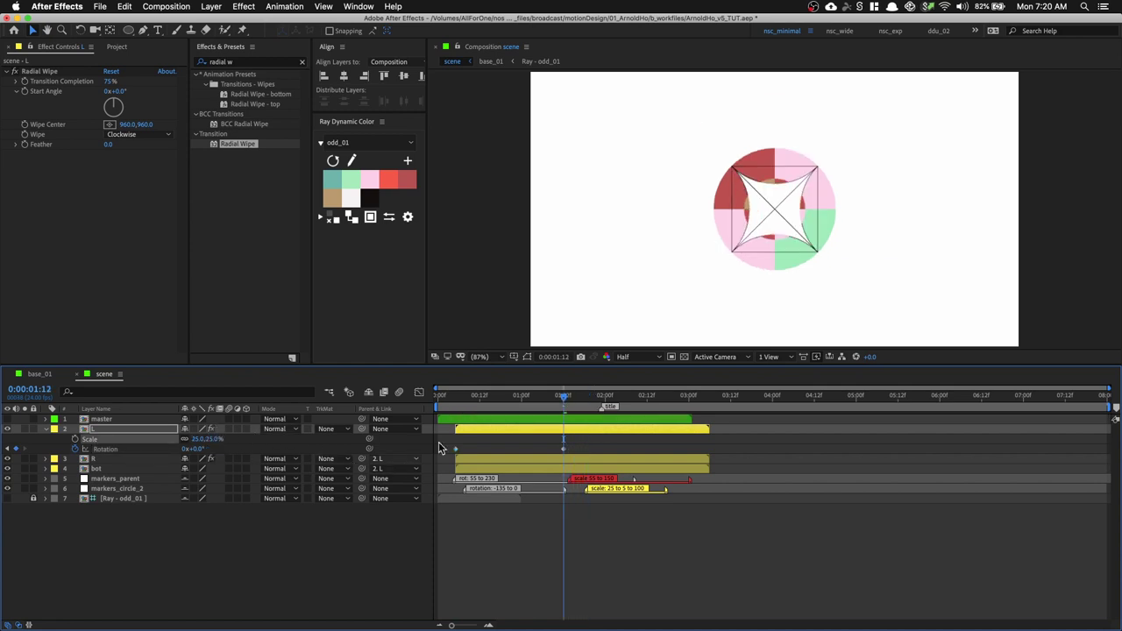
Turn the master layer's visibility on and preview it together with the smaller colored layers
{"action": "left_click_drag", "start_coordinate": [579, 400], "coordinate": [587, 397]}
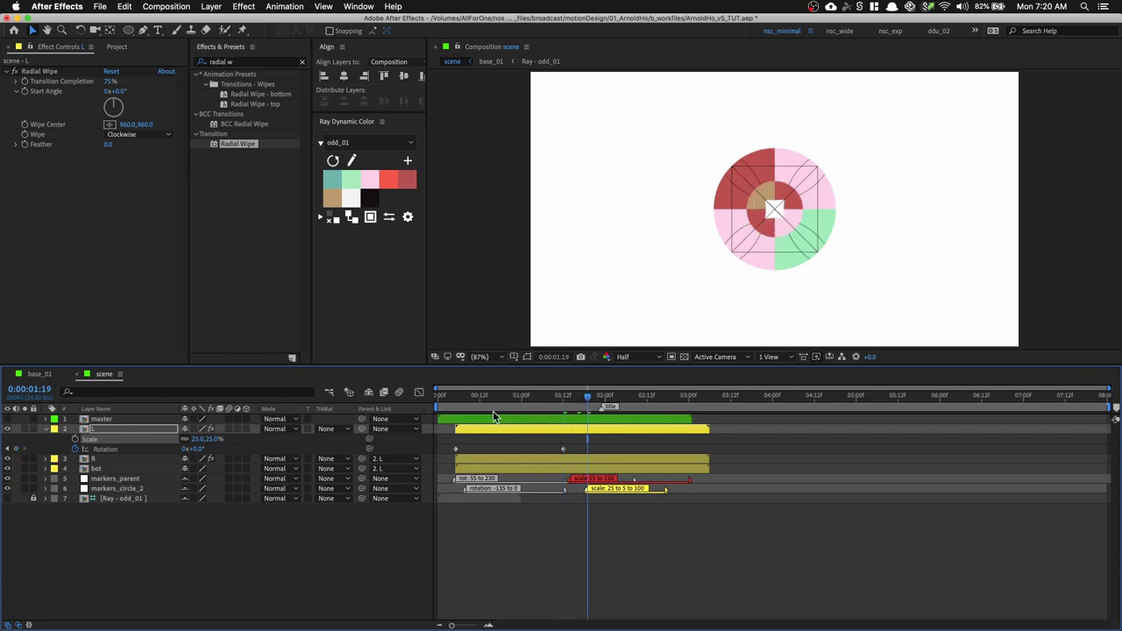
{"action": "key", "text": "space"}
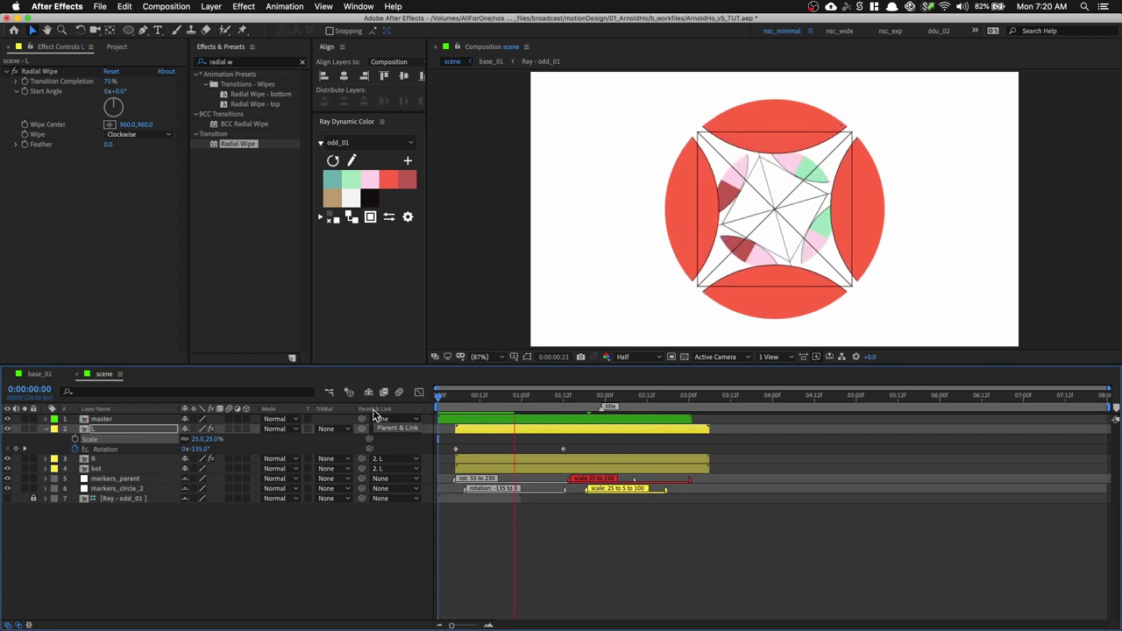
{"action": "key", "text": "space"}
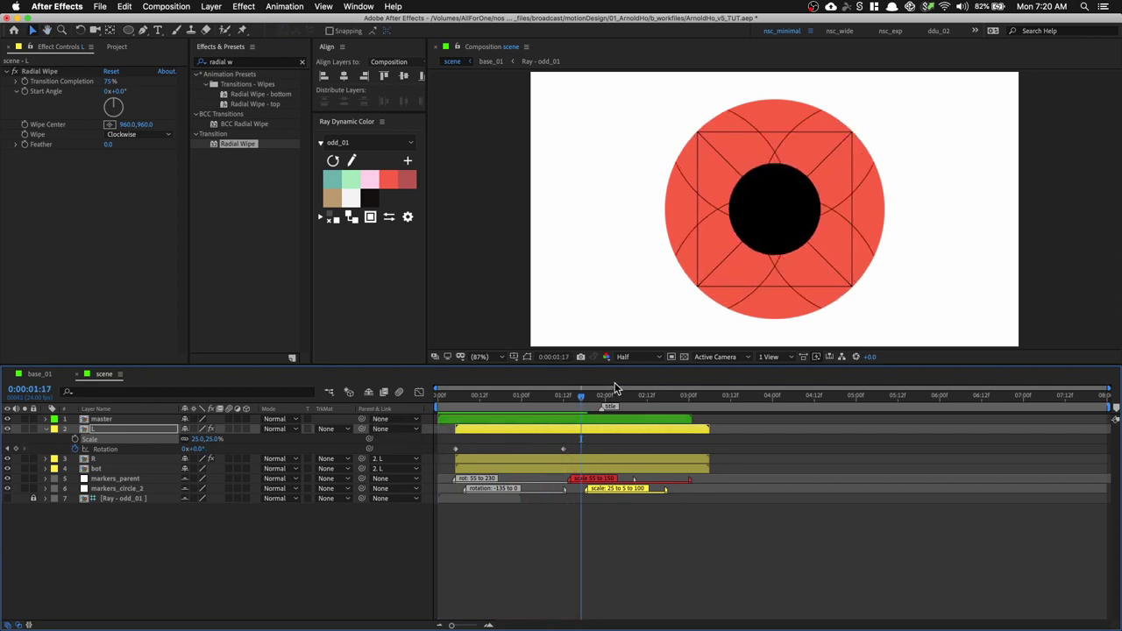
{"action": "mouse_move", "coordinate": [559, 411]}
{"action": "left_mouse_down"}
{"action": "mouse_move", "coordinate": [577, 408]}
{"action": "mouse_move", "coordinate": [563, 405]}
{"action": "left_mouse_up"}
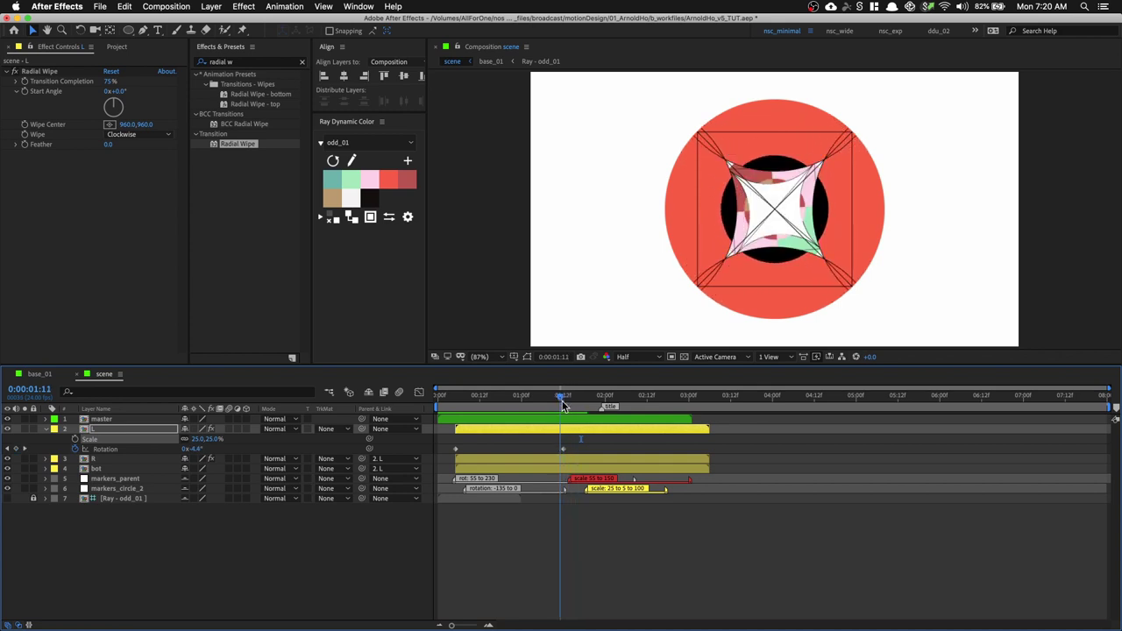
Inspect the master layer's Scale and the timing of the L, R and bot layers
{"action": "left_click", "coordinate": [125, 422]}
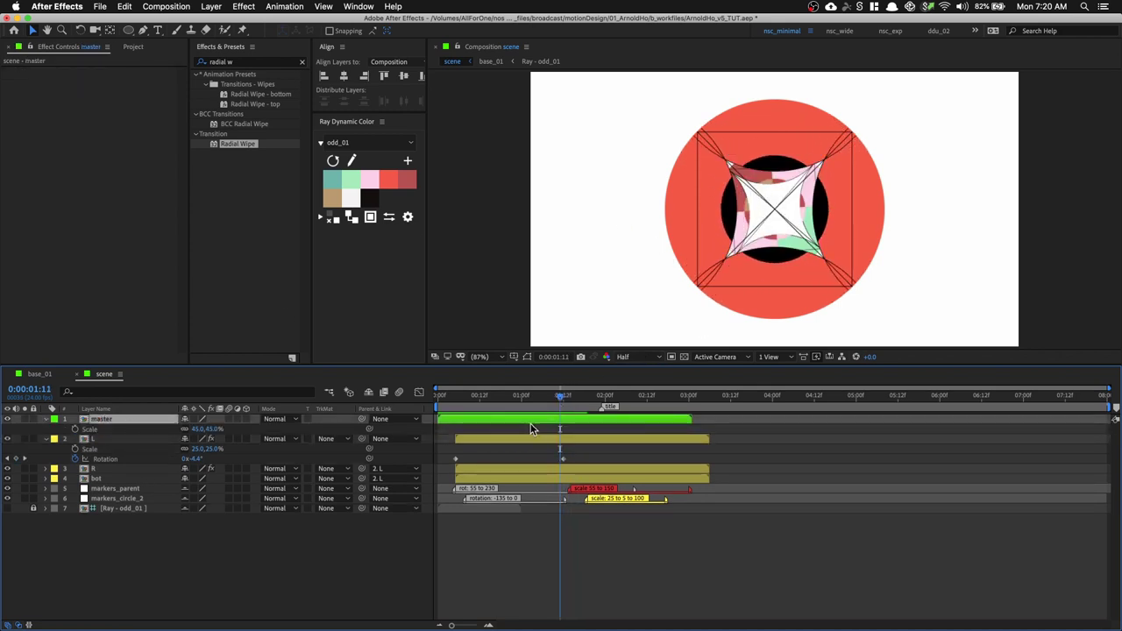
{"action": "left_click", "coordinate": [565, 432]}
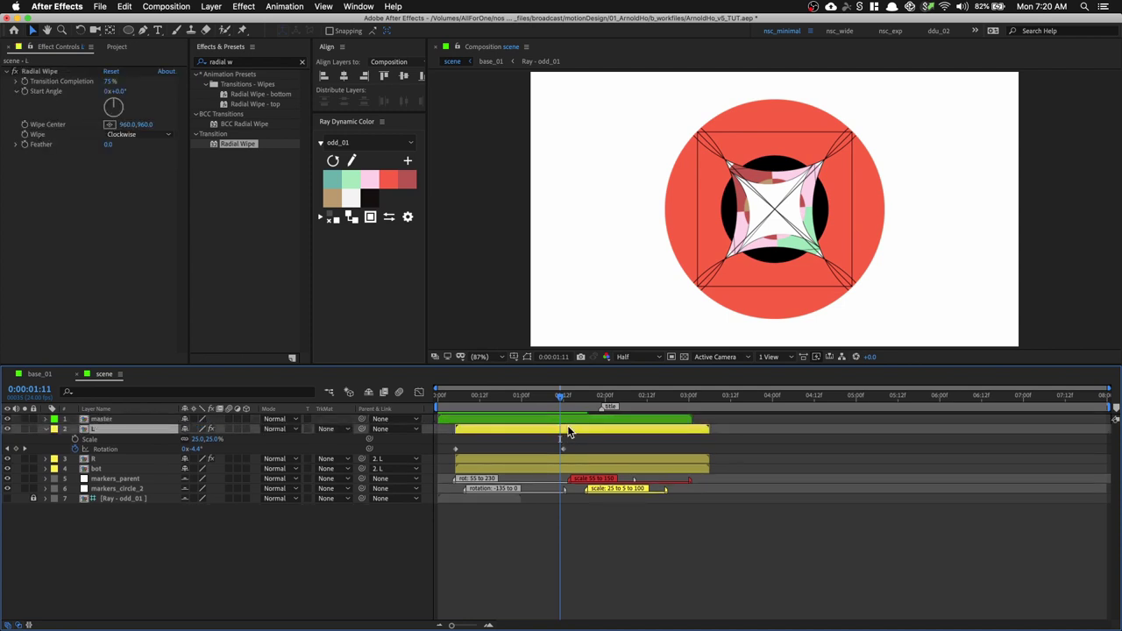
{"action": "left_click", "coordinate": [524, 460], "text": "shift"}
{"action": "left_click", "coordinate": [523, 466], "text": "shift"}
{"action": "mouse_move", "coordinate": [524, 465]}
{"action": "left_mouse_down"}
{"action": "mouse_move", "coordinate": [505, 466]}
{"action": "mouse_move", "coordinate": [518, 457]}
{"action": "left_mouse_up"}
Add a Scale keyframe to the L layer at 0:00:00:05
{"action": "left_click_drag", "start_coordinate": [444, 400], "coordinate": [469, 429]}
{"action": "left_click", "coordinate": [491, 435]}
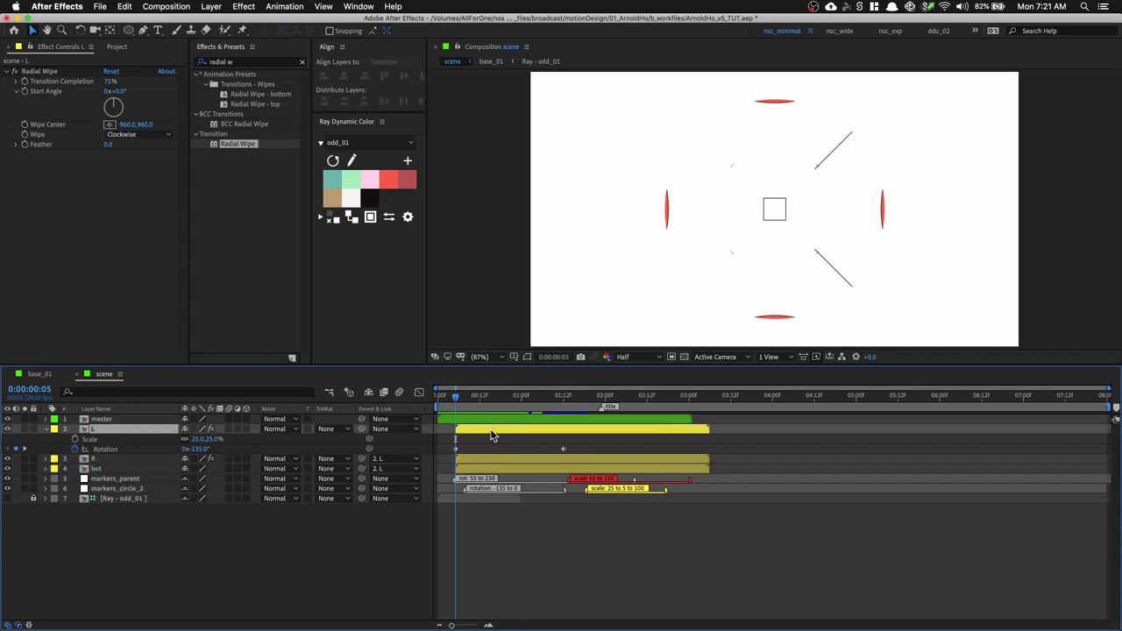
{"action": "left_click", "coordinate": [75, 438]}
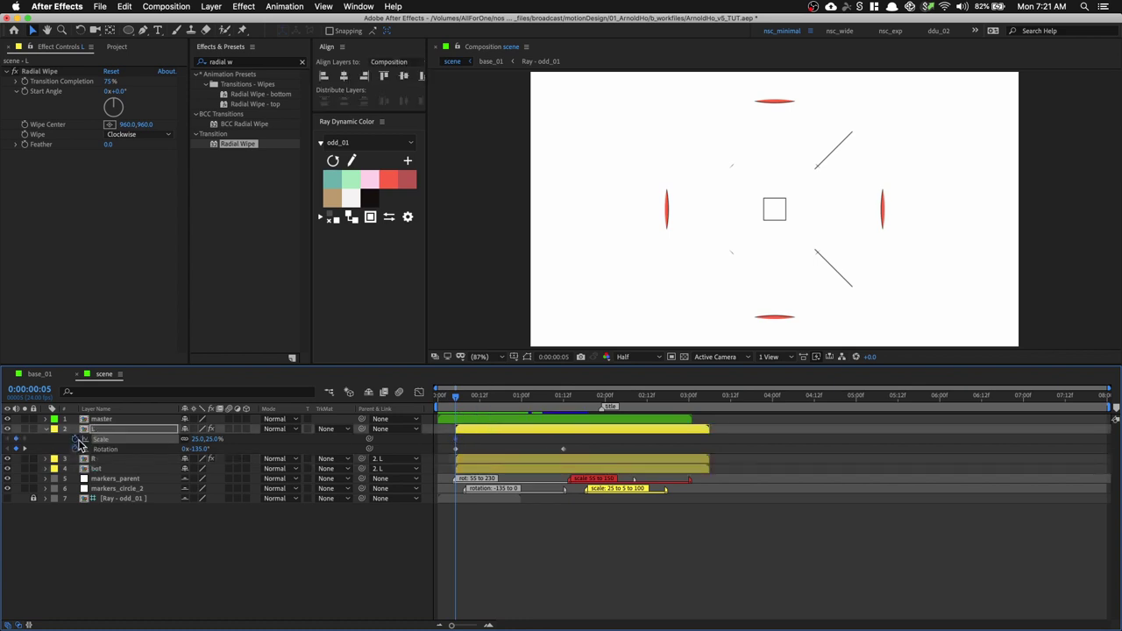
Move the L layer's first Scale keyframe to about 0:00:01:02 and set its Scale to 20% at 0:00:01:04
{"action": "left_click_drag", "start_coordinate": [585, 409], "coordinate": [537, 415]}
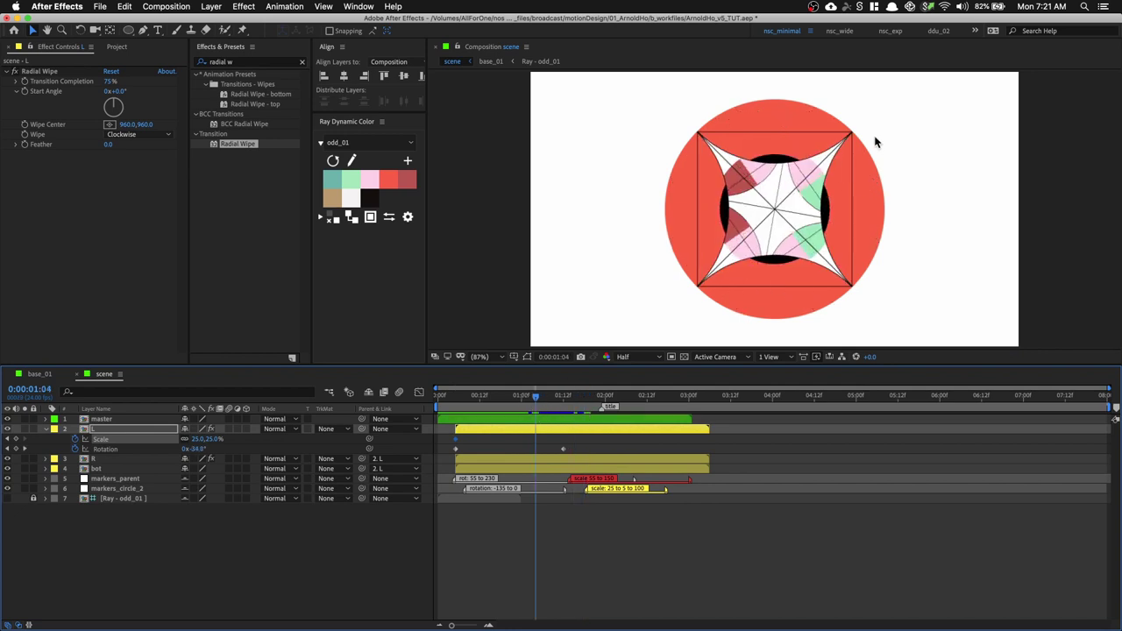
{"action": "left_click_drag", "start_coordinate": [454, 438], "coordinate": [529, 438]}
{"action": "mouse_move", "coordinate": [208, 442]}
{"action": "left_mouse_down"}
{"action": "mouse_move", "coordinate": [221, 442]}
{"action": "mouse_move", "coordinate": [205, 442]}
{"action": "left_mouse_up"}
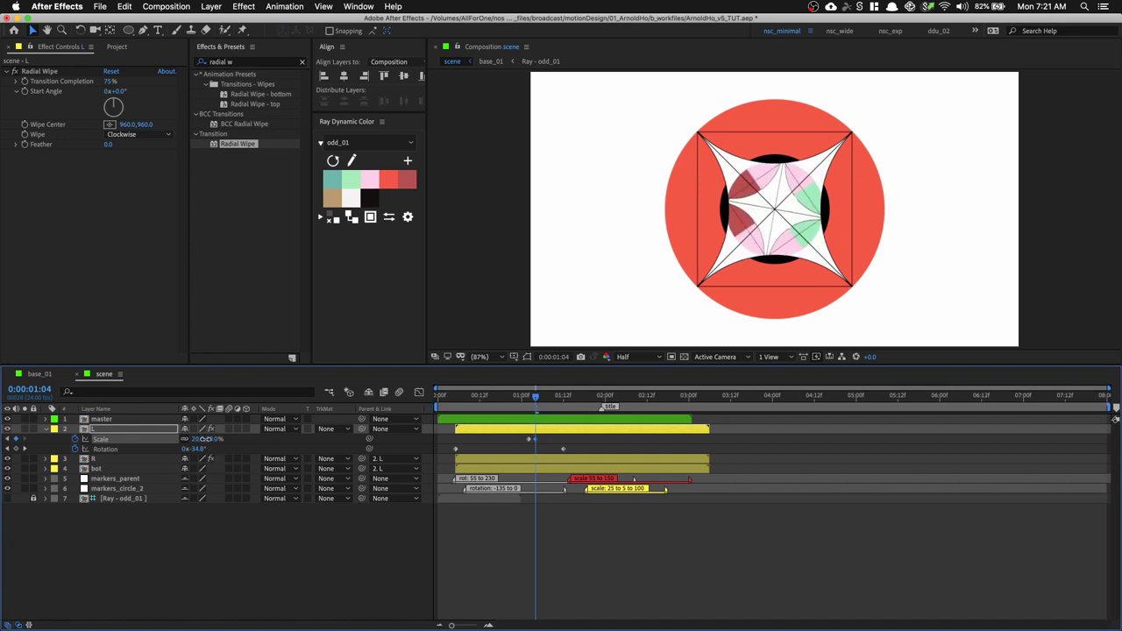
Set the L layer's Scale to 3% at 0:00:01:15
{"action": "left_click_drag", "start_coordinate": [536, 399], "coordinate": [572, 400]}
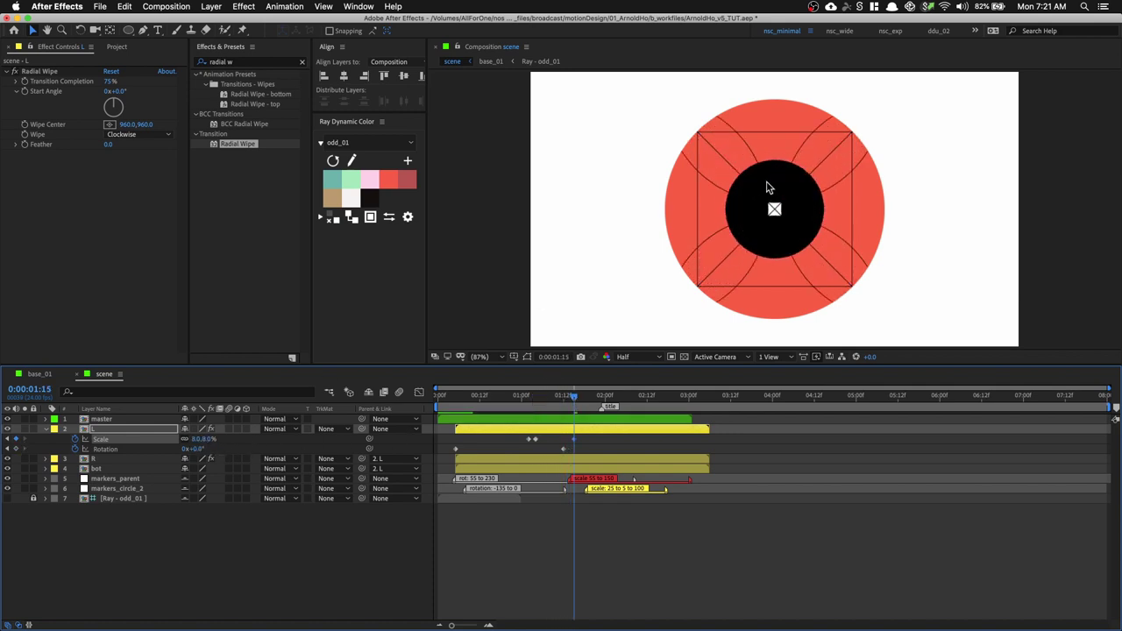
{"action": "scroll", "coordinate": [776, 207], "scroll_direction": "up", "scroll_amount": 3}
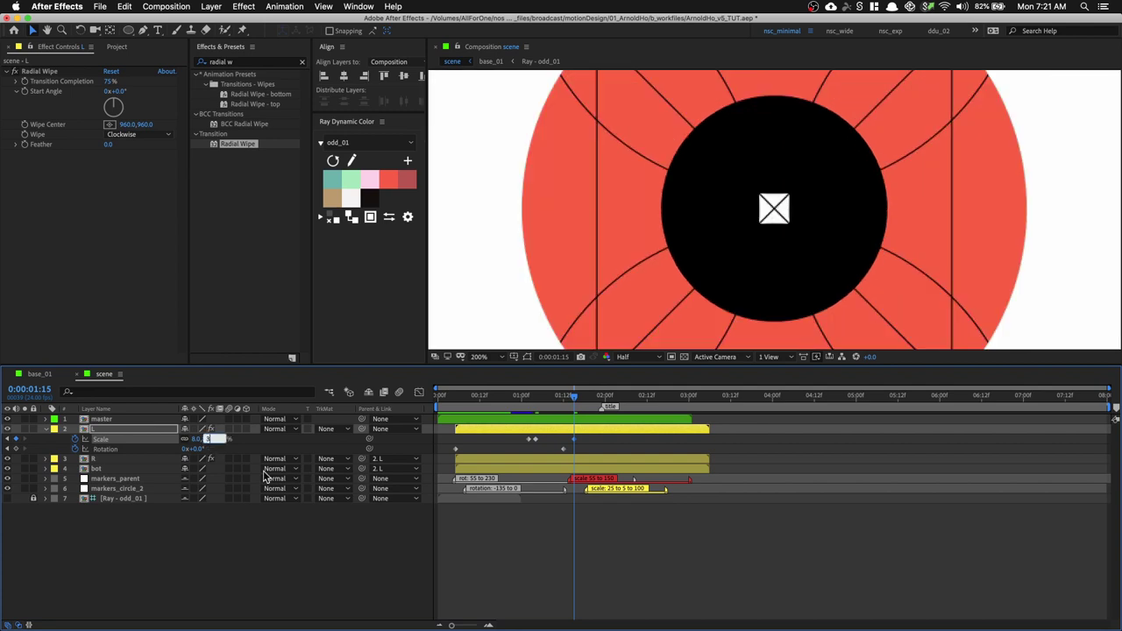
{"action": "left_click", "coordinate": [271, 529]}
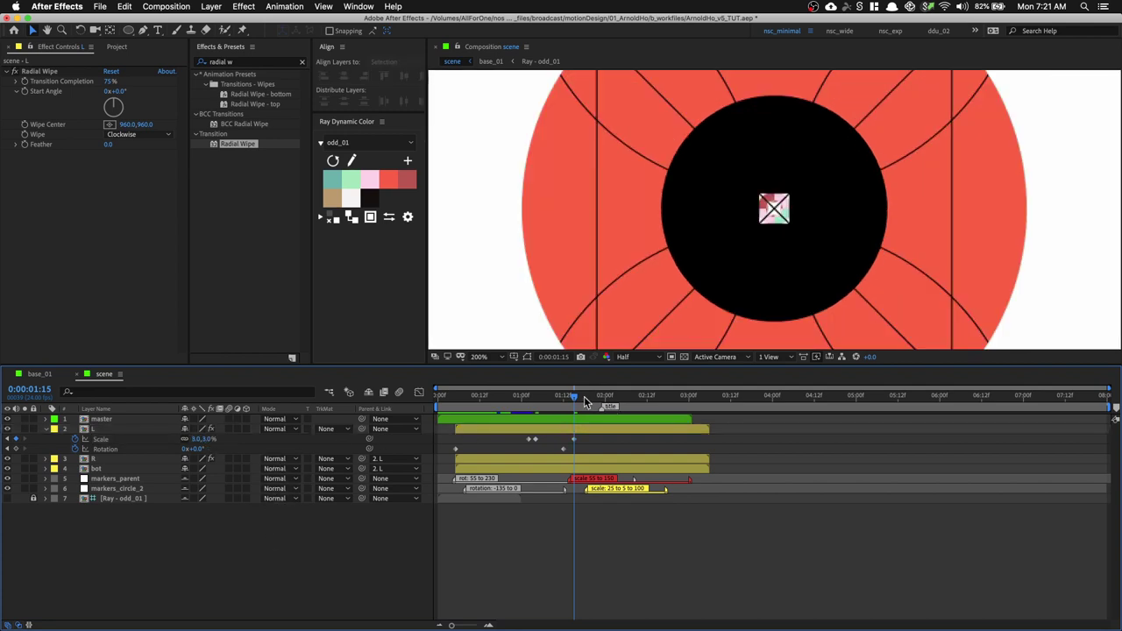
Hold the L layer's 3% Scale with a keyframe at 0:00:01:22, and set Scale to 100% at 0:00:02:05
{"action": "left_click_drag", "start_coordinate": [579, 400], "coordinate": [598, 389]}
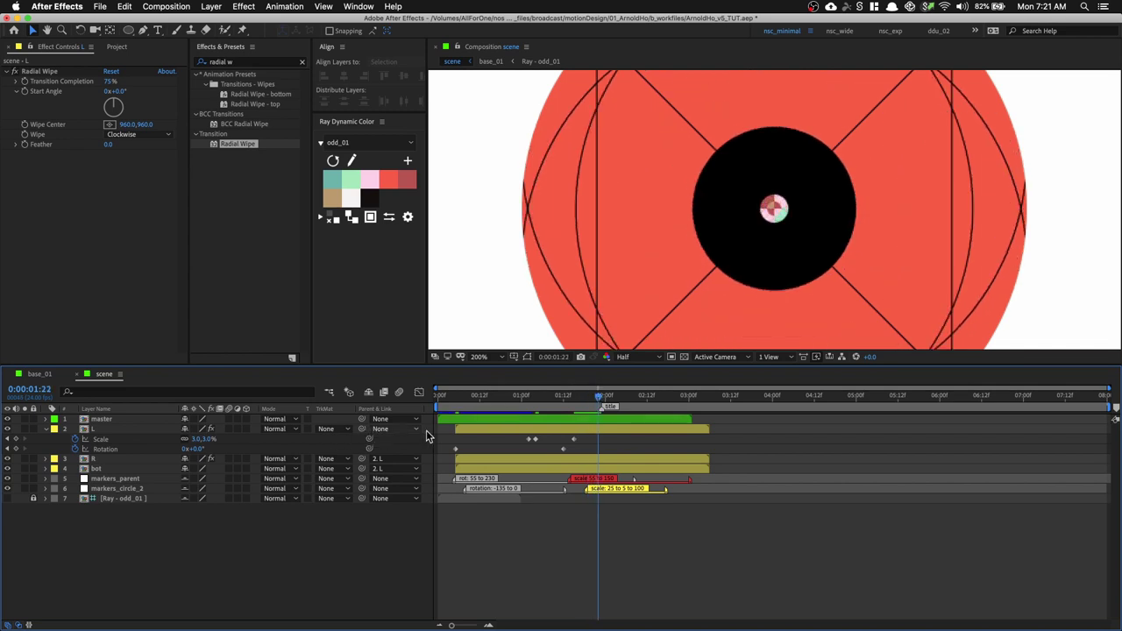
{"action": "left_click", "coordinate": [15, 439]}
{"action": "left_click_drag", "start_coordinate": [611, 407], "coordinate": [622, 401]}
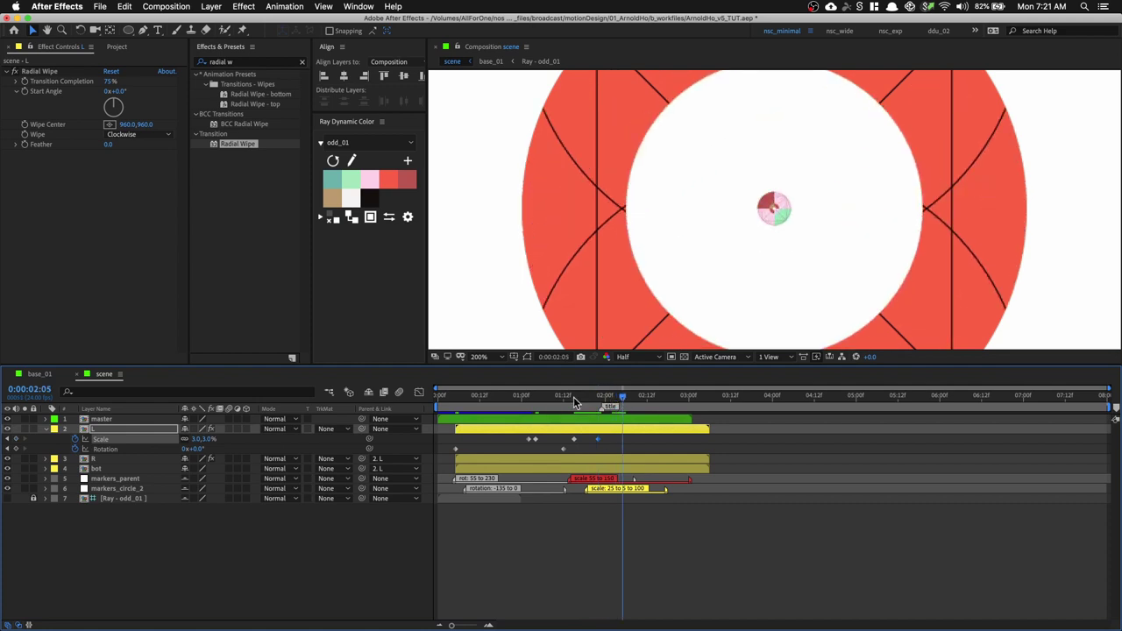
{"action": "left_click_drag", "start_coordinate": [204, 442], "coordinate": [201, 446]}
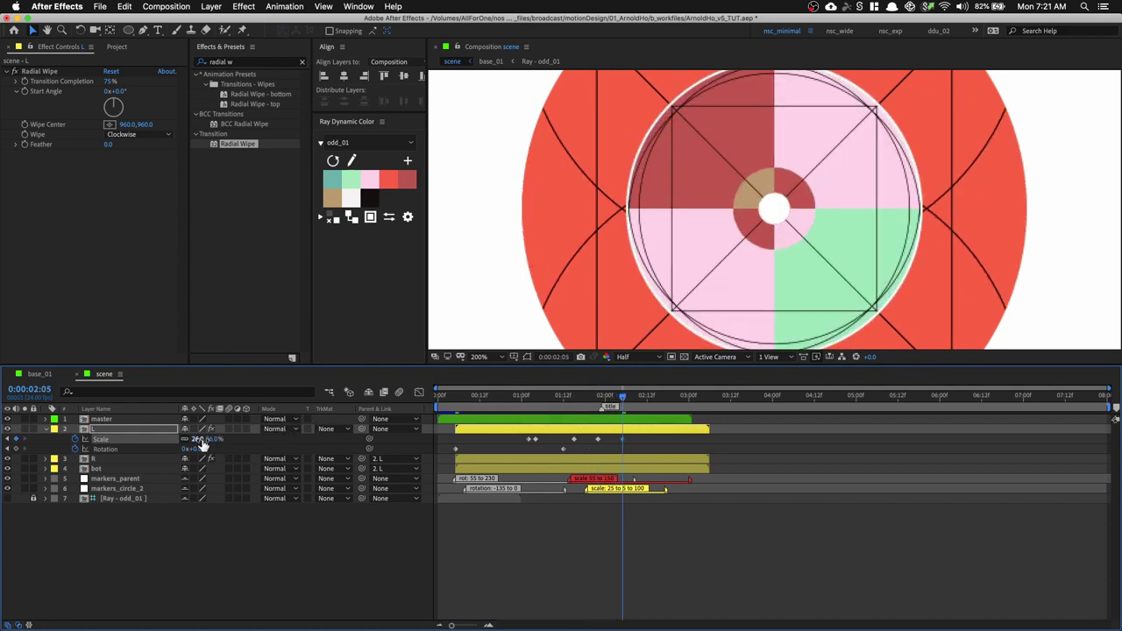
{"action": "key", "text": "Return"}
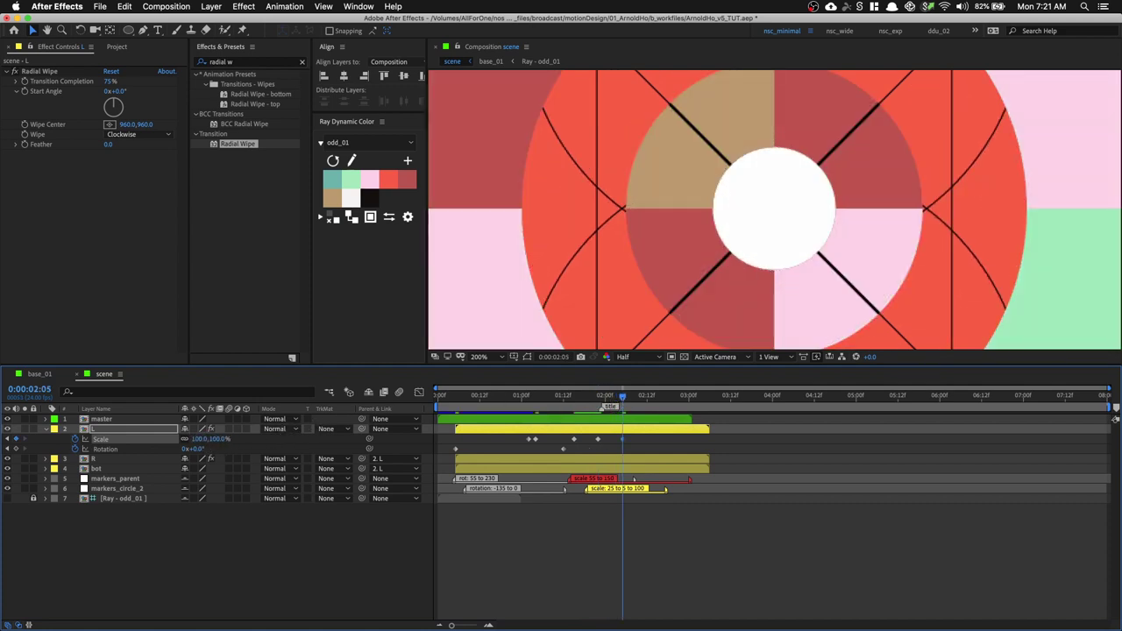
Move the L layer's 100% Scale keyframe to the end of the "scale: 25 to 5 to 100" marker and preview the animation
{"action": "scroll", "coordinate": [771, 203], "scroll_direction": "down", "scroll_amount": 2}
{"action": "key", "text": "space"}
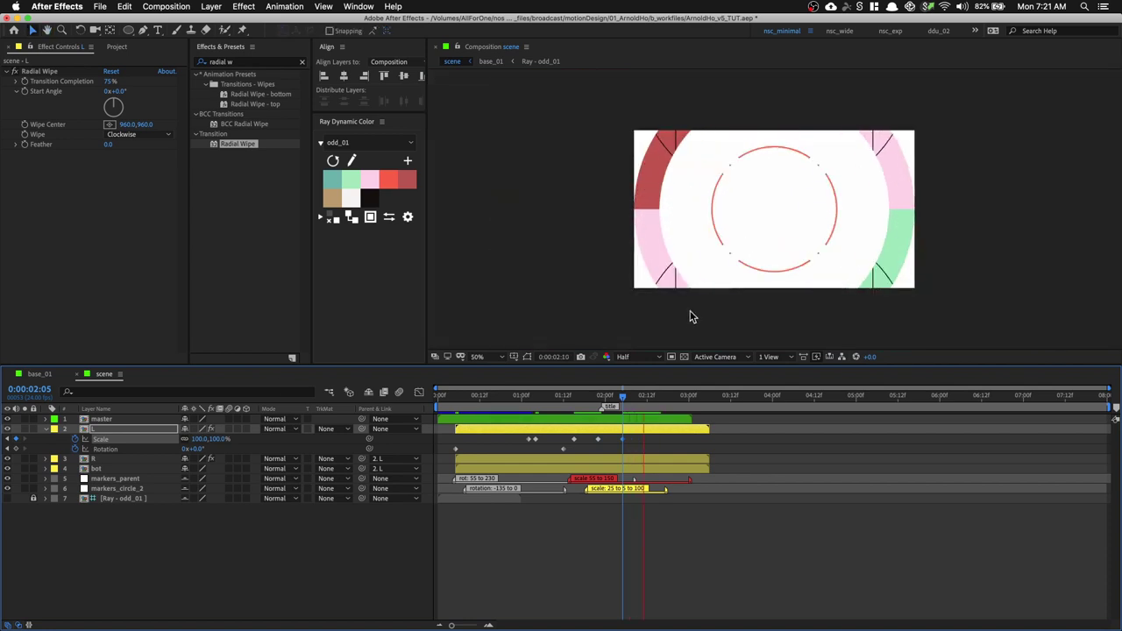
{"action": "left_click", "coordinate": [439, 396]}
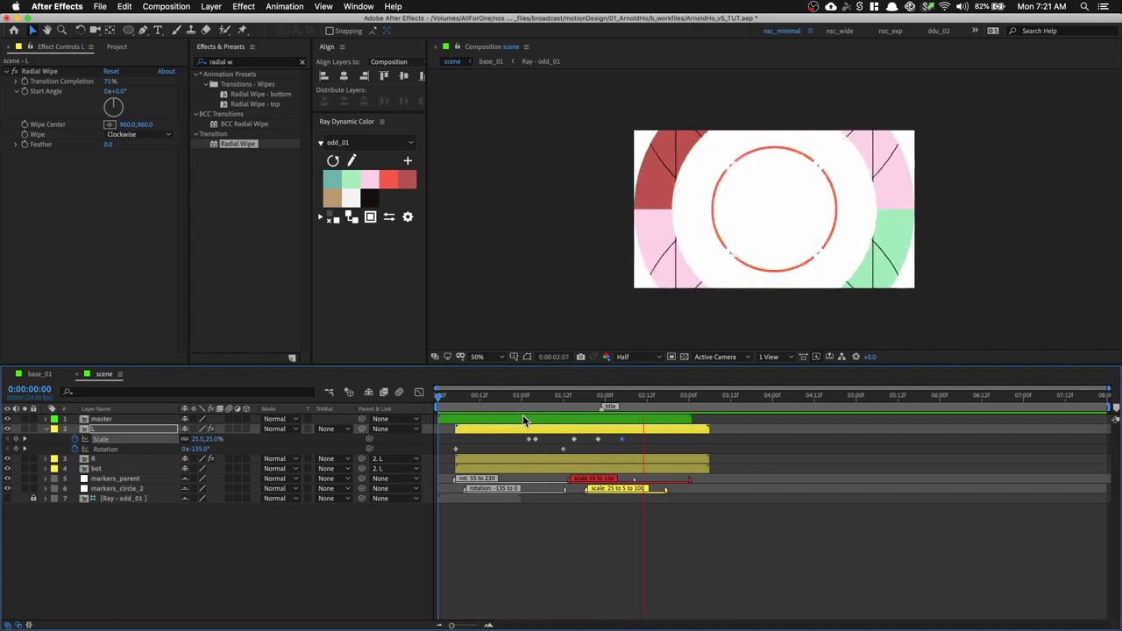
{"action": "left_click_drag", "start_coordinate": [602, 397], "coordinate": [617, 399]}
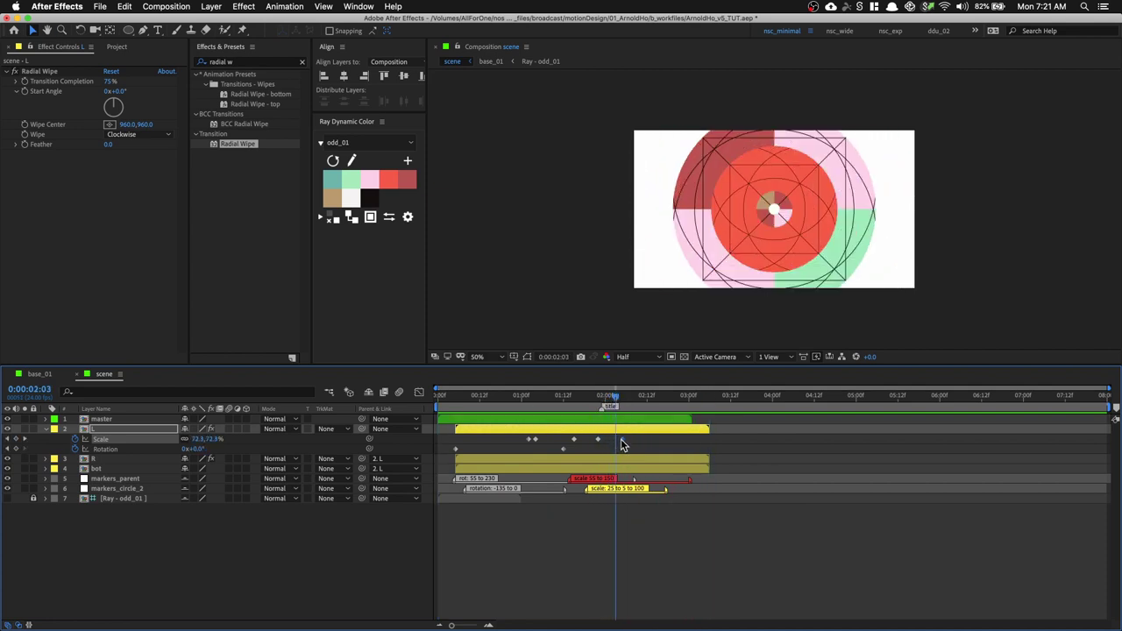
{"action": "left_click_drag", "start_coordinate": [621, 438], "coordinate": [665, 437]}
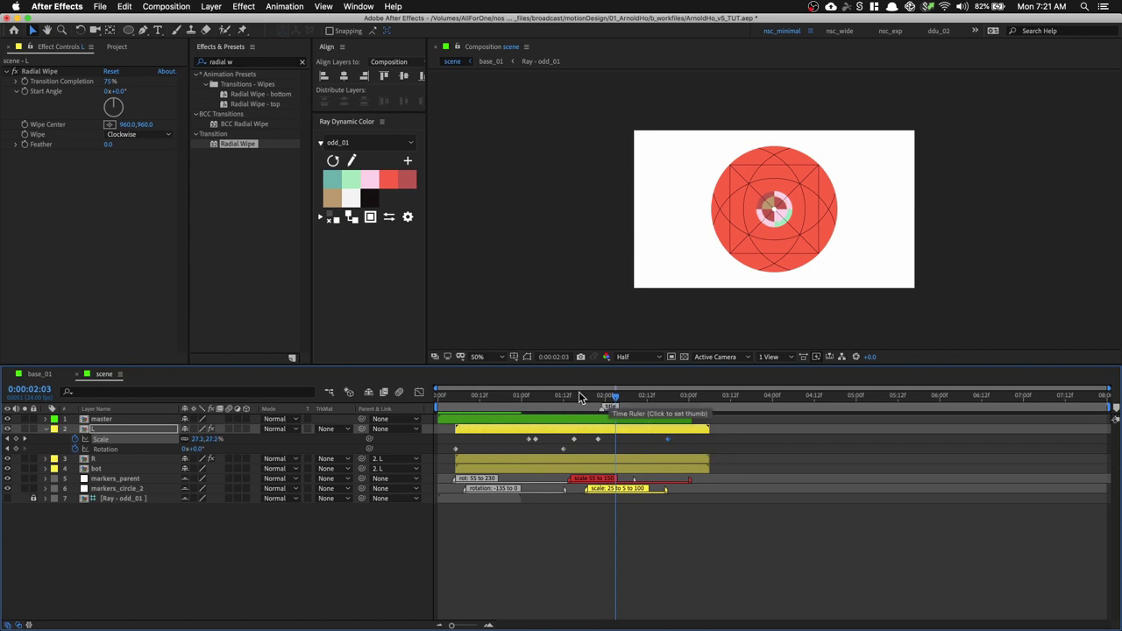
{"action": "left_click", "coordinate": [521, 399]}
{"action": "key", "text": "space"}
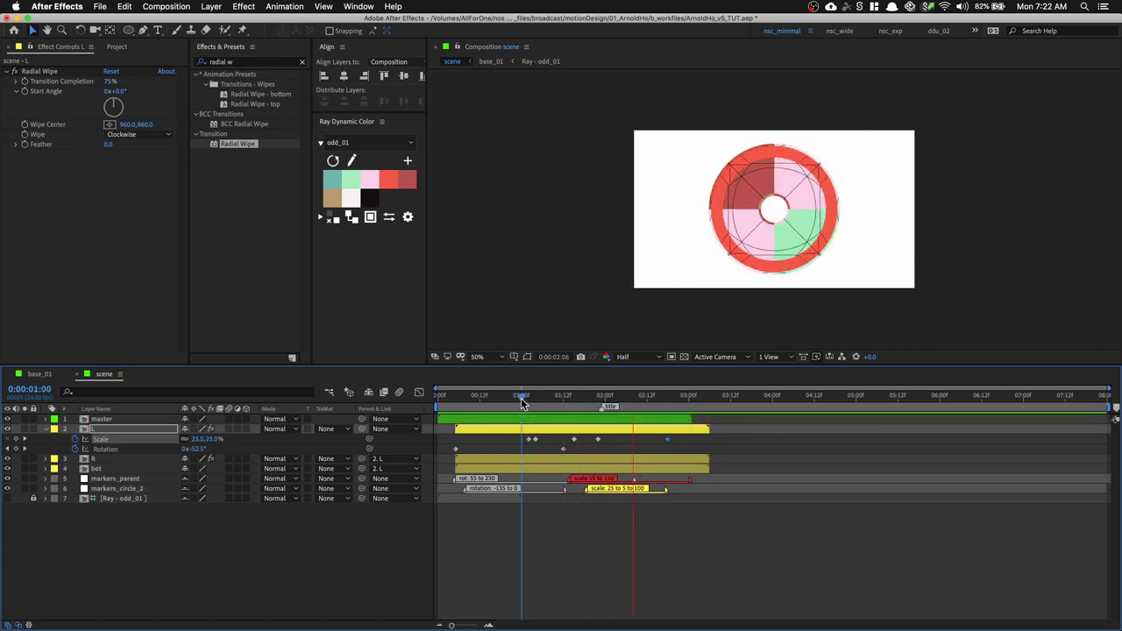
{"action": "mouse_move", "coordinate": [541, 401]}
{"action": "left_mouse_down"}
{"action": "mouse_move", "coordinate": [570, 402]}
{"action": "mouse_move", "coordinate": [553, 402]}
{"action": "left_mouse_up"}
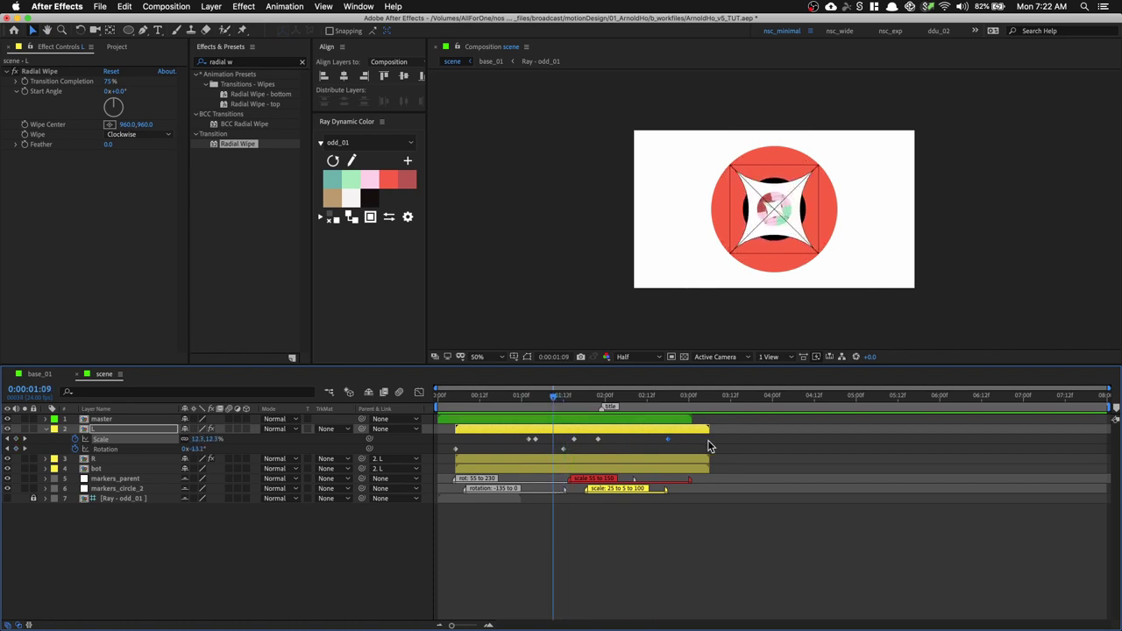
Apply Easy Ease to all Scale and Rotation keyframes of the L layer and collapse the open layer properties
{"action": "left_click", "coordinate": [709, 444]}
{"action": "key", "text": "u"}
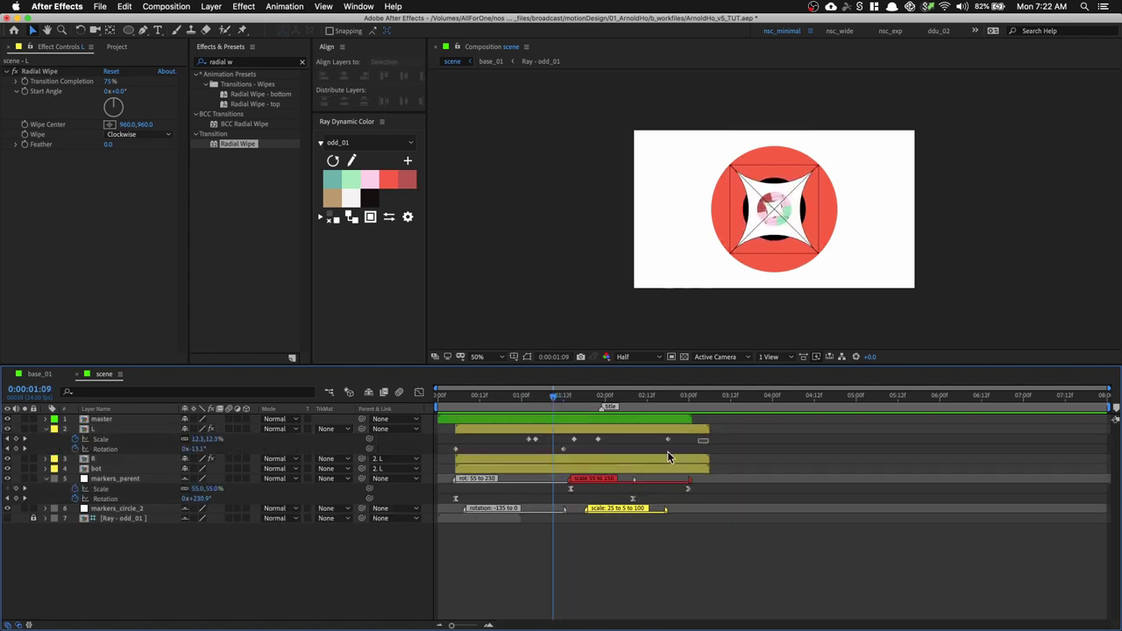
{"action": "left_click_drag", "start_coordinate": [667, 452], "coordinate": [453, 447]}
{"action": "right_click", "coordinate": [453, 447]}
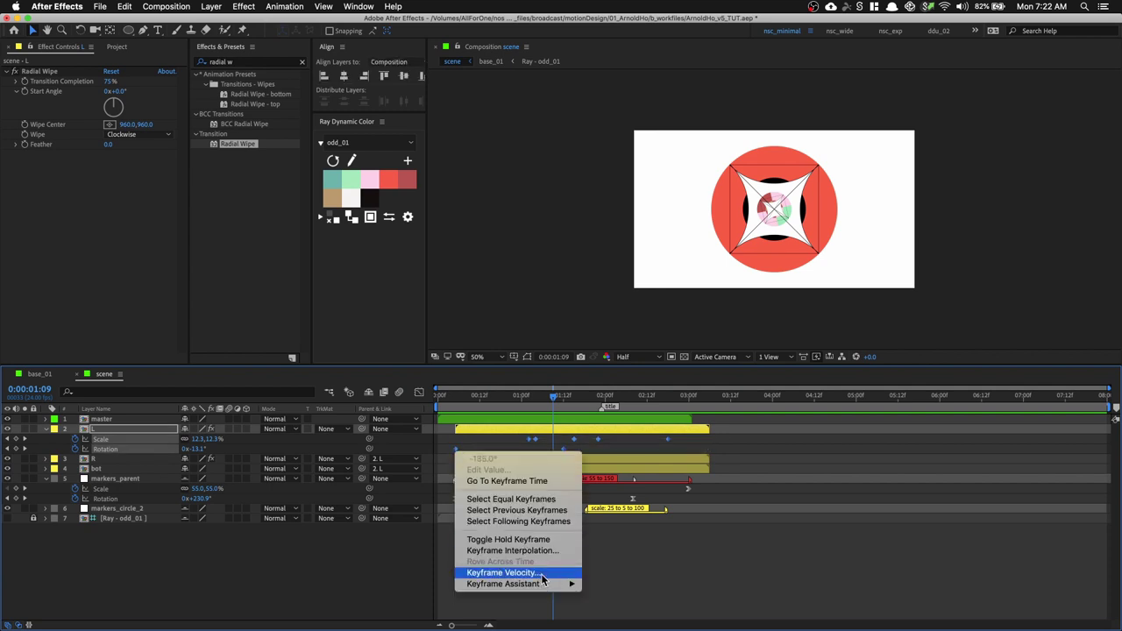
{"action": "mouse_move", "coordinate": [543, 584]}
{"action": "left_click", "coordinate": [633, 558]}
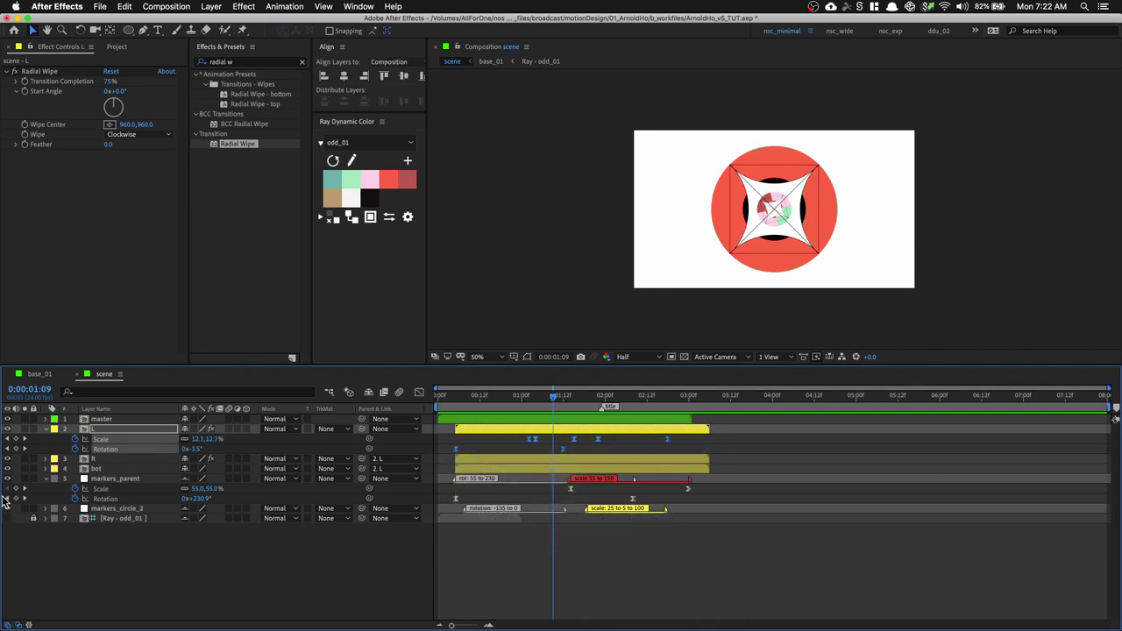
{"action": "left_click", "coordinate": [46, 479]}
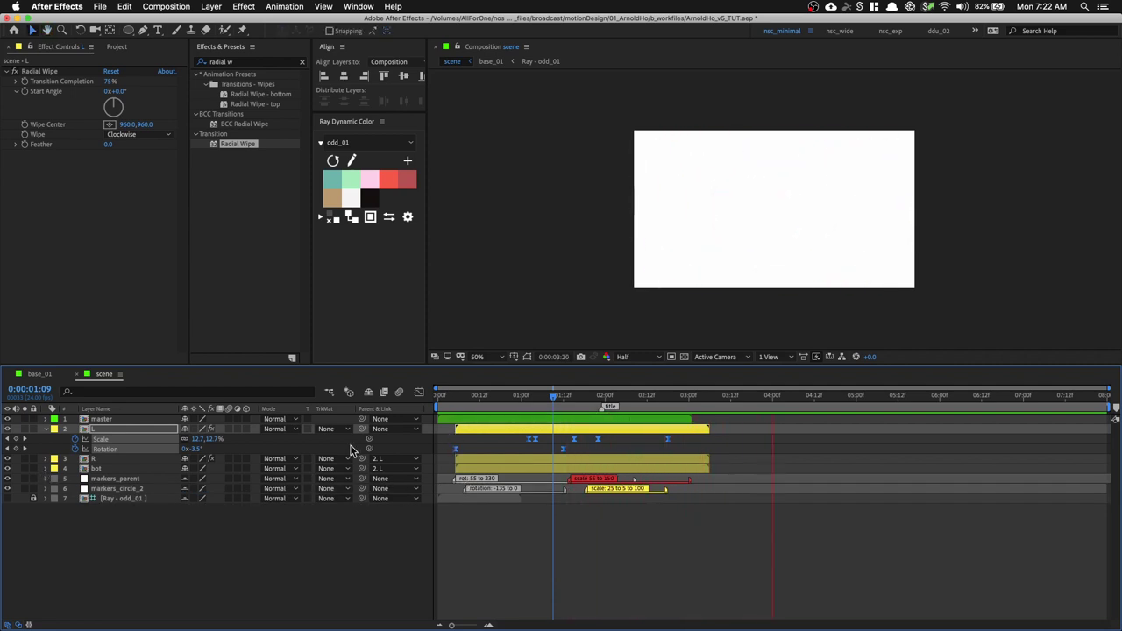
{"action": "left_click", "coordinate": [46, 429]}
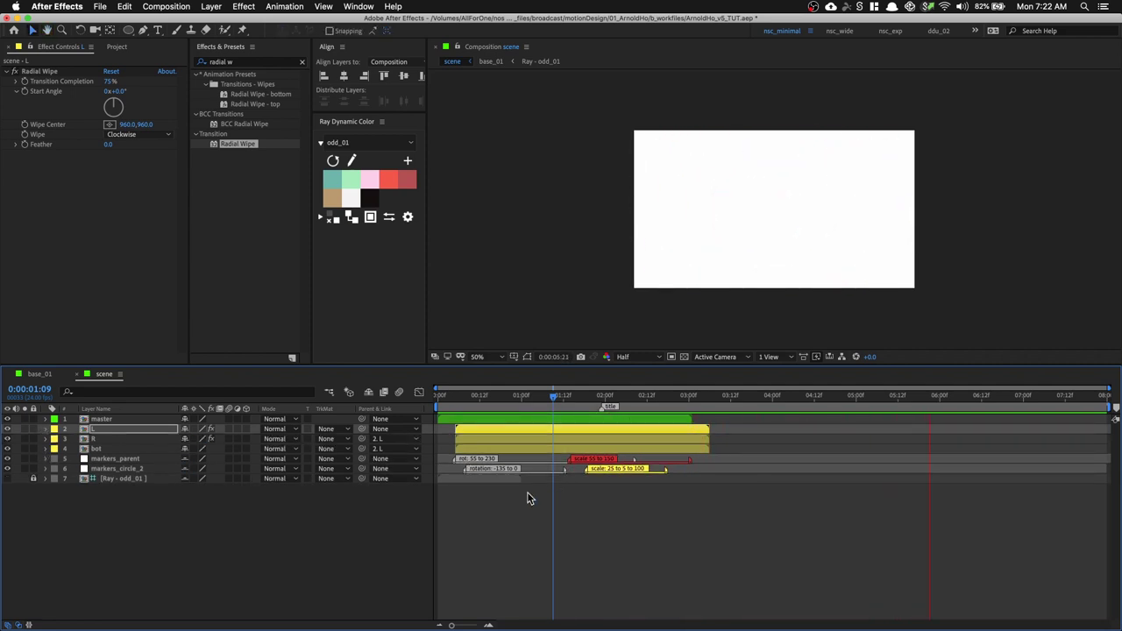
Create a null object named "parent" and place it above the master layer in the layer stack
{"action": "right_click", "coordinate": [210, 500]}
{"action": "mouse_move", "coordinate": [250, 507]}
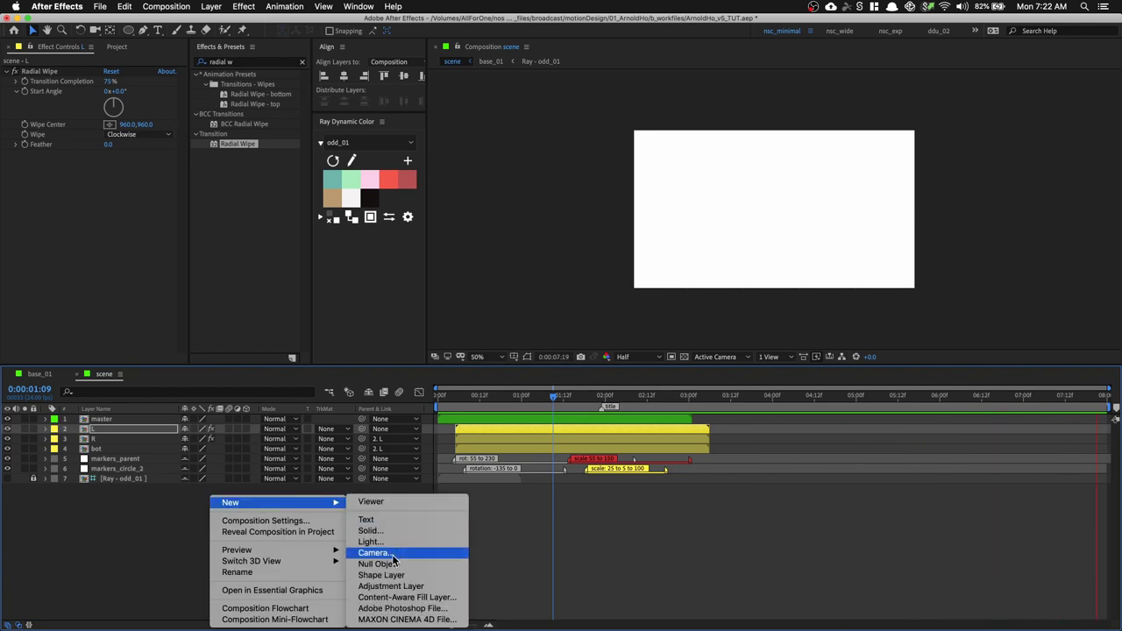
{"action": "left_click", "coordinate": [363, 563]}
{"action": "key", "text": "Return"}
{"action": "type", "text": "parent"}
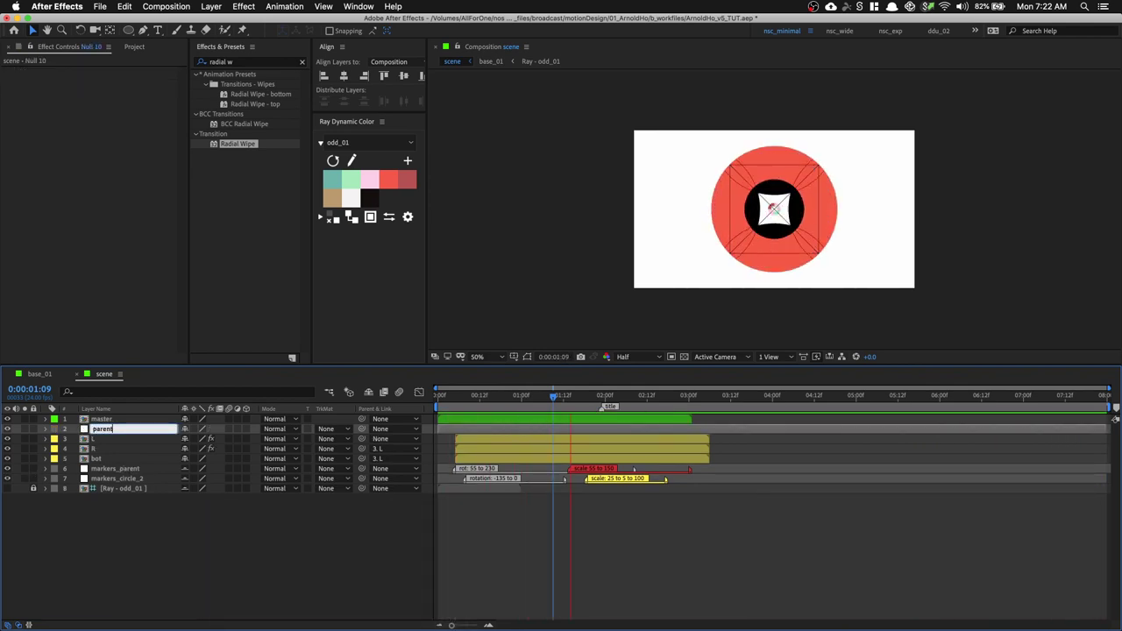
{"action": "key", "text": "Return"}
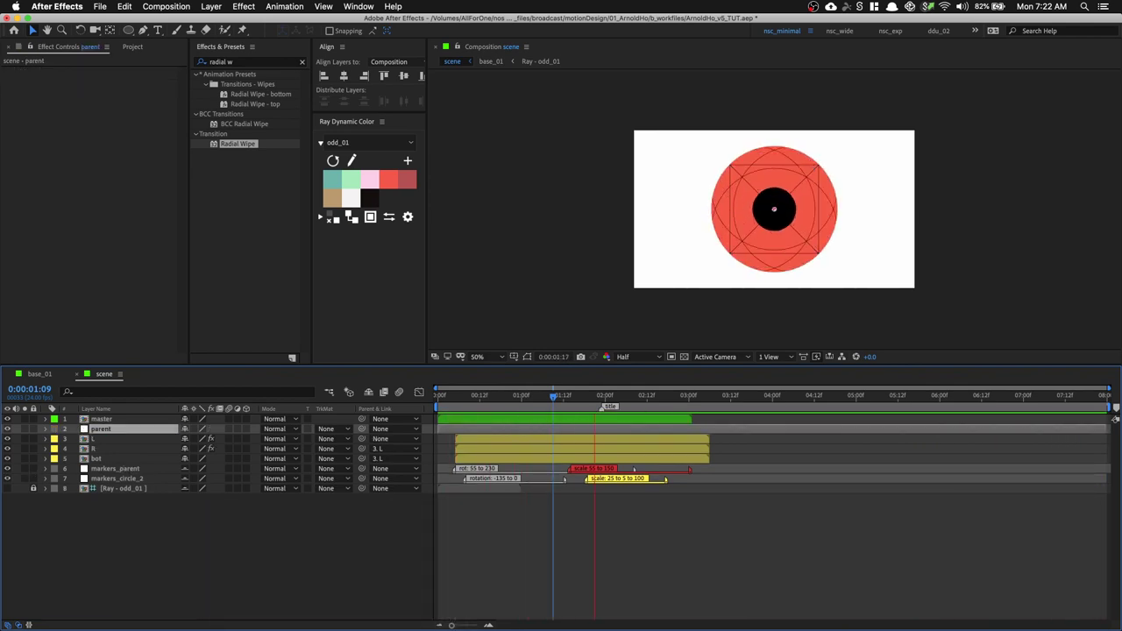
{"action": "left_click_drag", "start_coordinate": [129, 429], "coordinate": [129, 420]}
Parent the master and L layers to the parent null and set the null's label color to Blue
{"action": "left_click", "coordinate": [130, 427]}
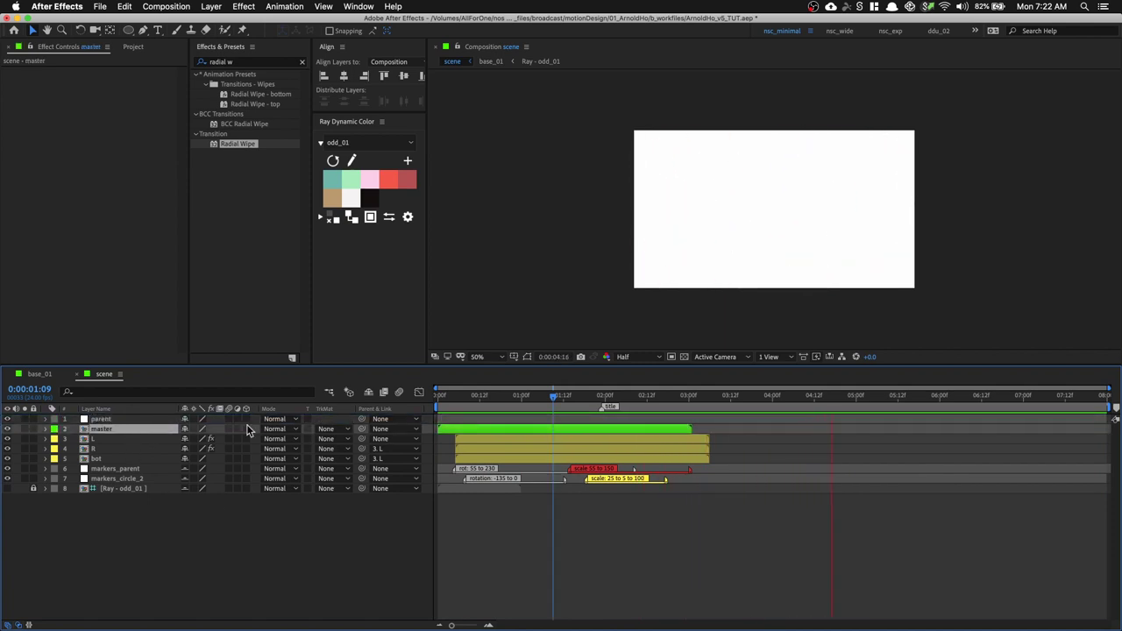
{"action": "left_click_drag", "start_coordinate": [361, 428], "coordinate": [118, 420]}
{"action": "left_click", "coordinate": [154, 440]}
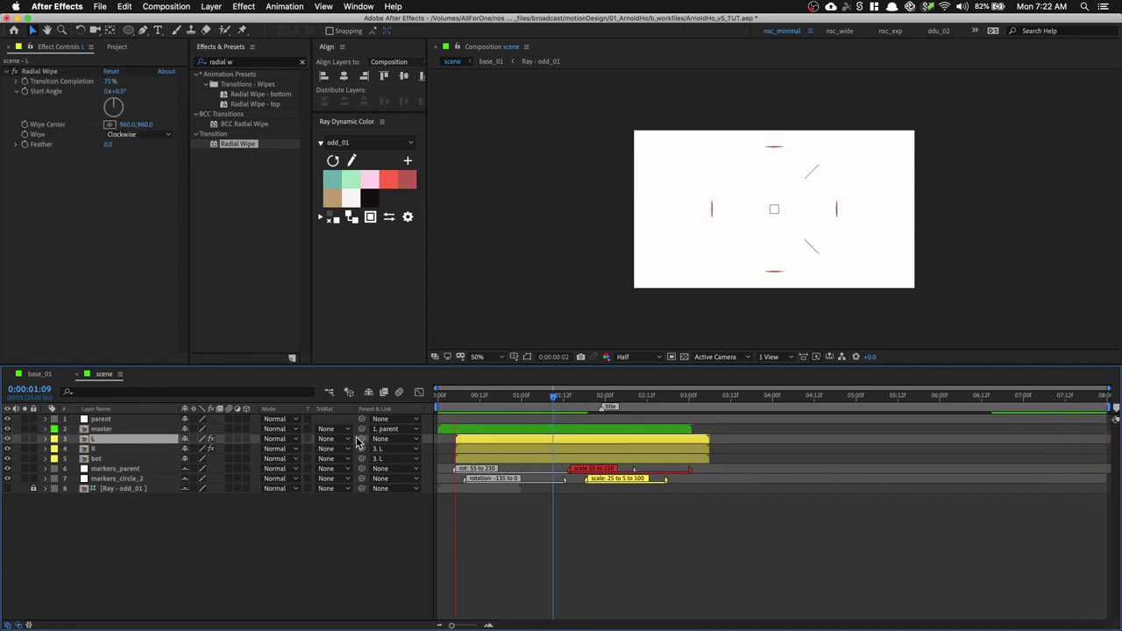
{"action": "left_click_drag", "start_coordinate": [361, 439], "coordinate": [120, 421]}
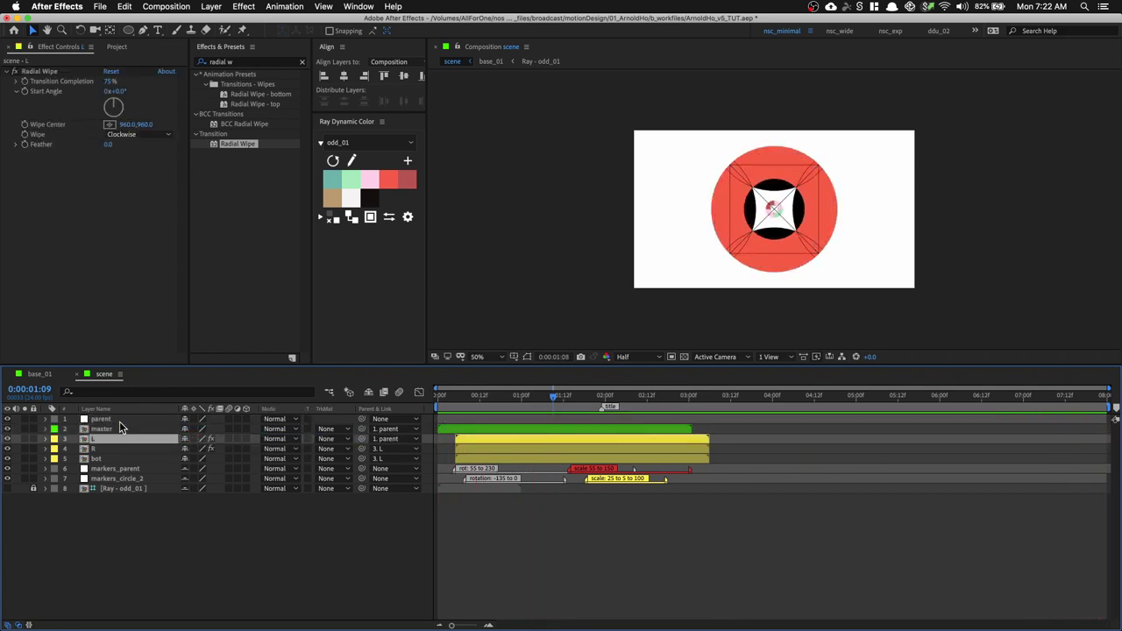
{"action": "left_click", "coordinate": [55, 419]}
{"action": "left_click", "coordinate": [90, 532]}
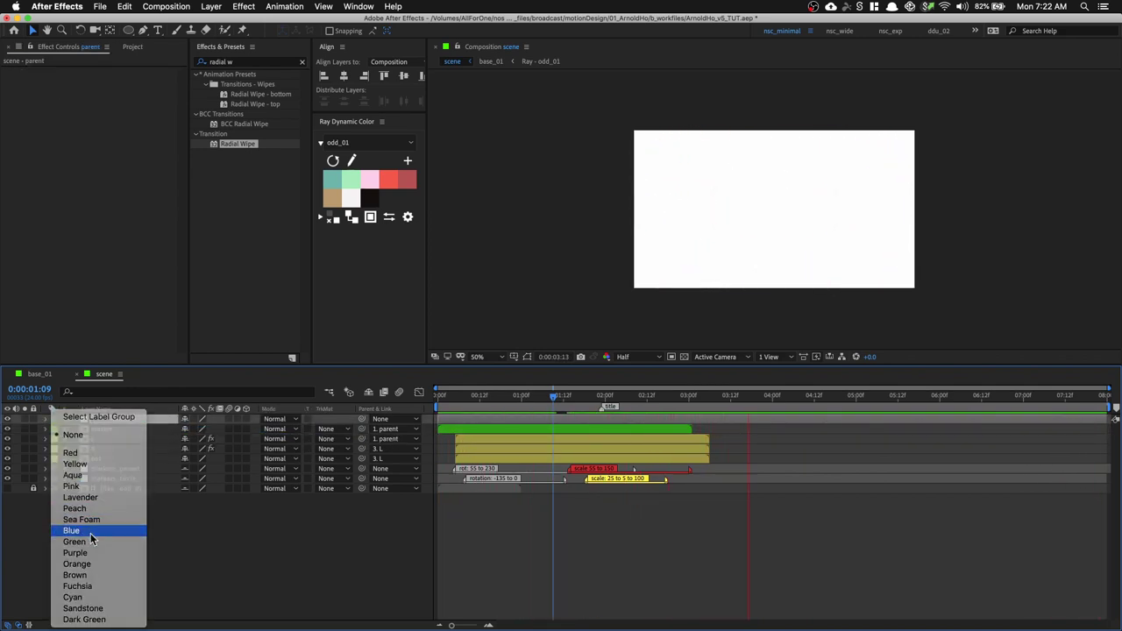
Keyframe the parent null's Rotation at 55° at 0:00:00:05 and 230° at 0:00:02:08
{"action": "left_click", "coordinate": [456, 396]}
{"action": "key", "text": "r"}
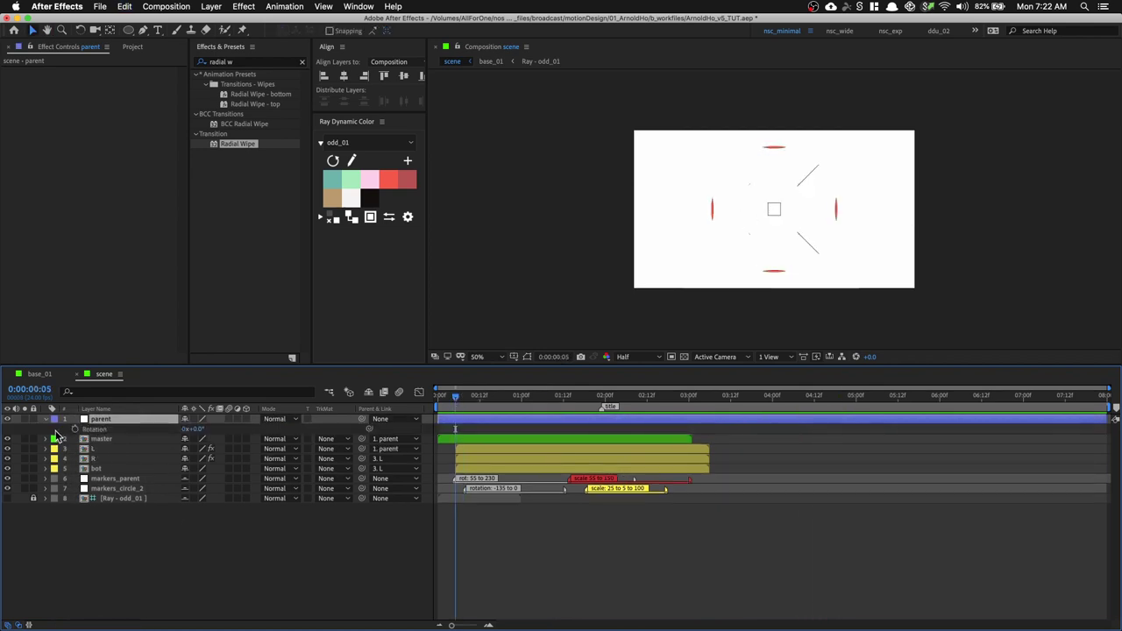
{"action": "left_click", "coordinate": [195, 430]}
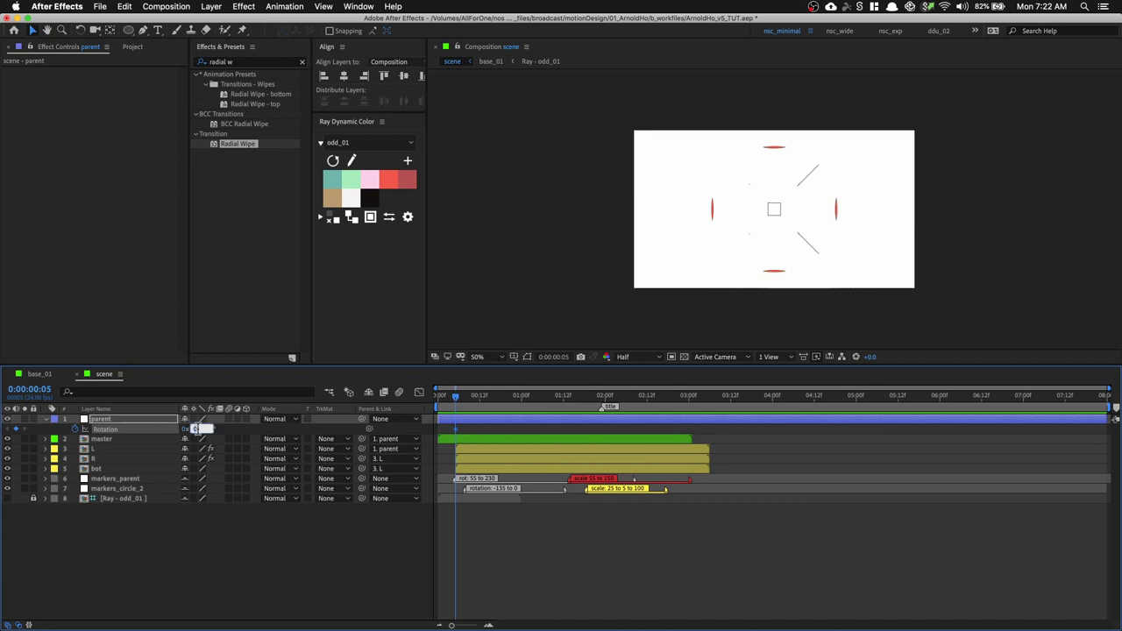
{"action": "left_click_drag", "start_coordinate": [524, 408], "coordinate": [628, 419]}
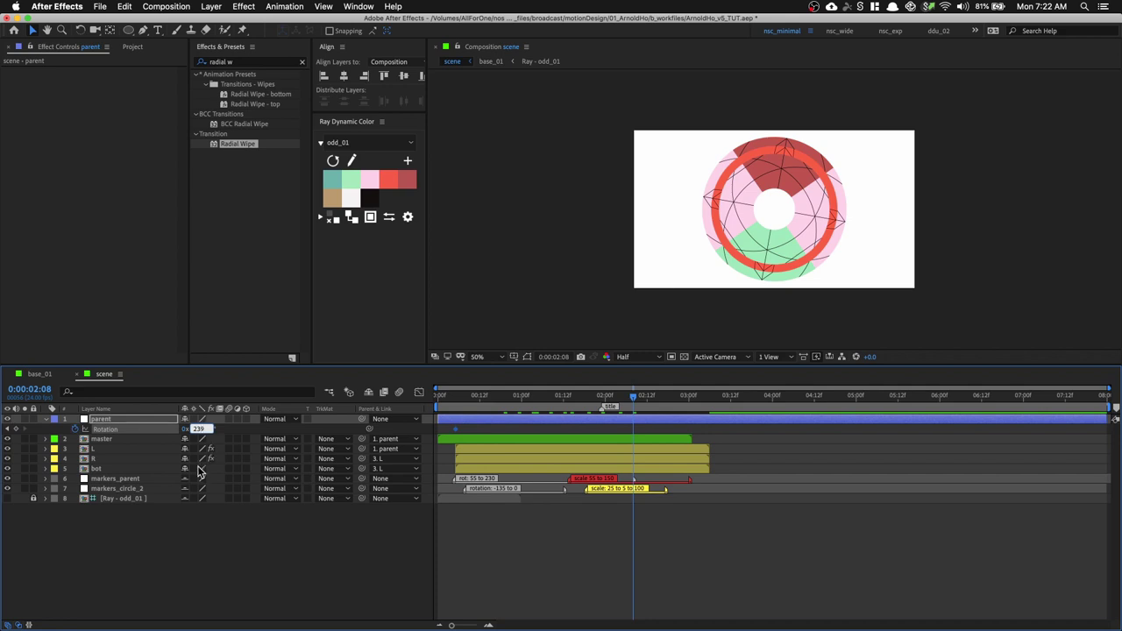
{"action": "key", "text": "Return"}
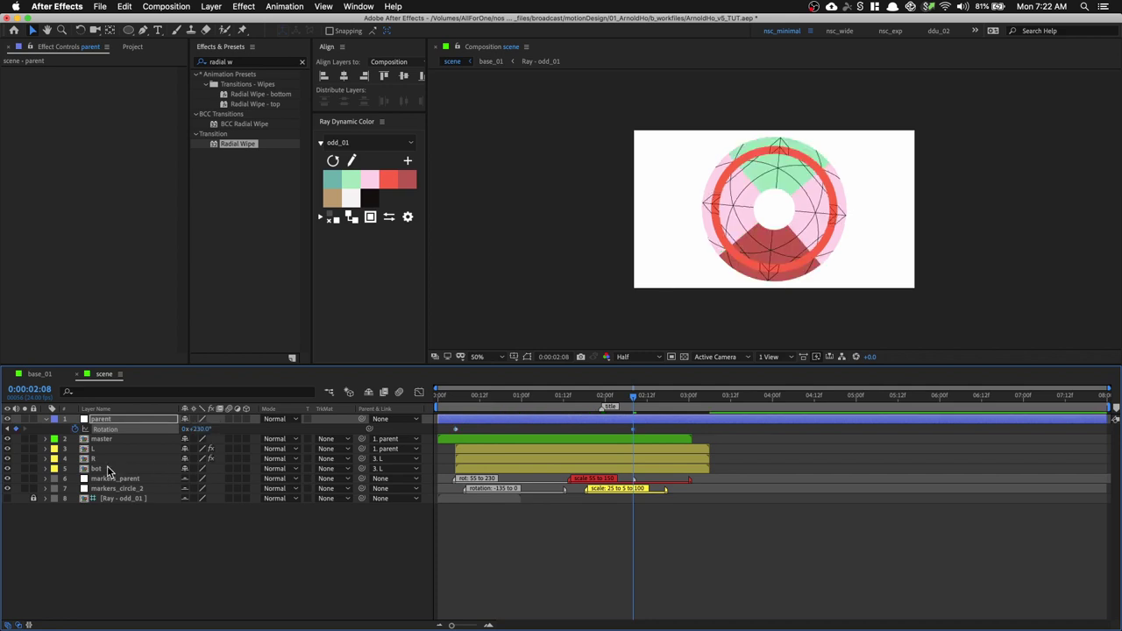
Add a 100% Scale keyframe to the parent null and move it to about 0:00:00:13
{"action": "key", "text": "shift+s"}
{"action": "left_click_drag", "start_coordinate": [582, 396], "coordinate": [570, 399]}
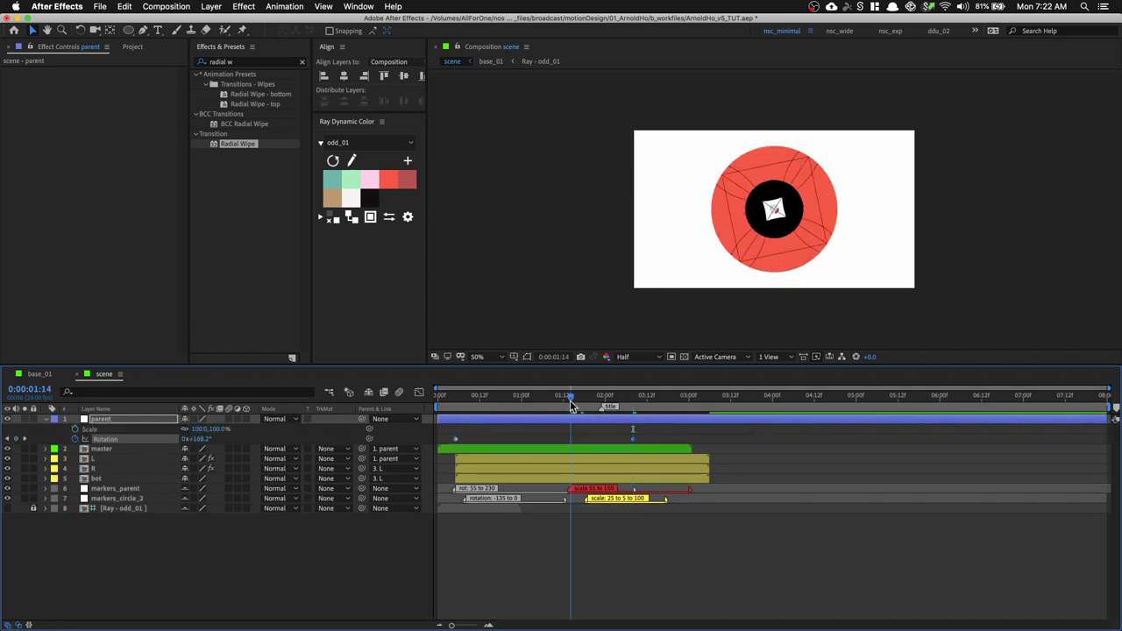
{"action": "left_click", "coordinate": [74, 428]}
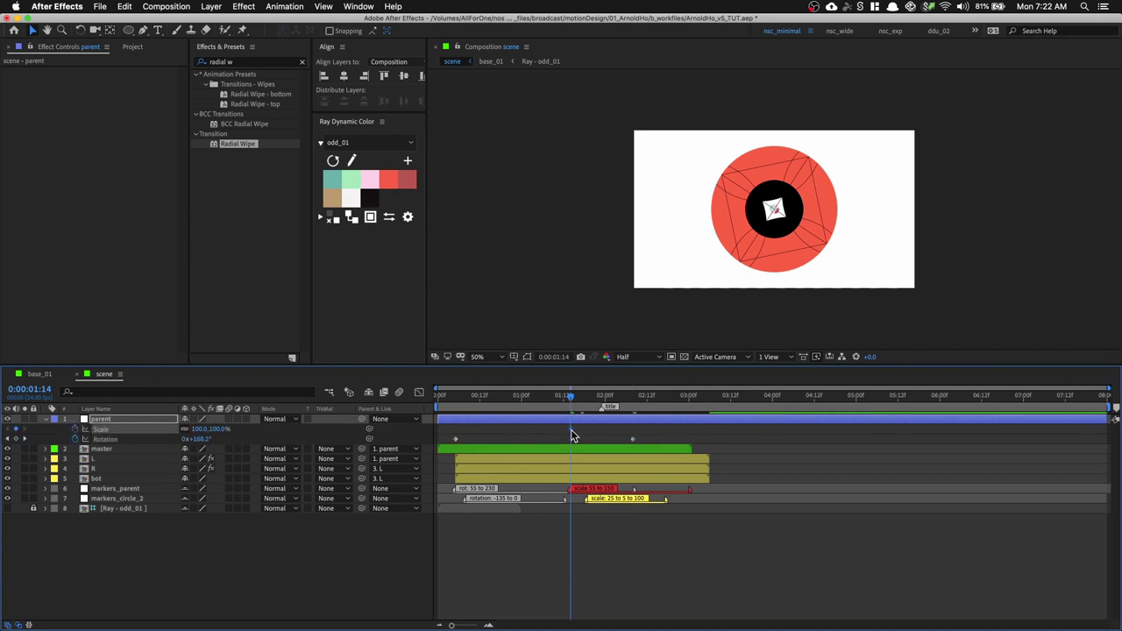
{"action": "left_click_drag", "start_coordinate": [571, 429], "coordinate": [507, 430]}
Preview the parent null's rotation from the start of the scene through 0:00:02:09
{"action": "left_click_drag", "start_coordinate": [496, 405], "coordinate": [425, 408]}
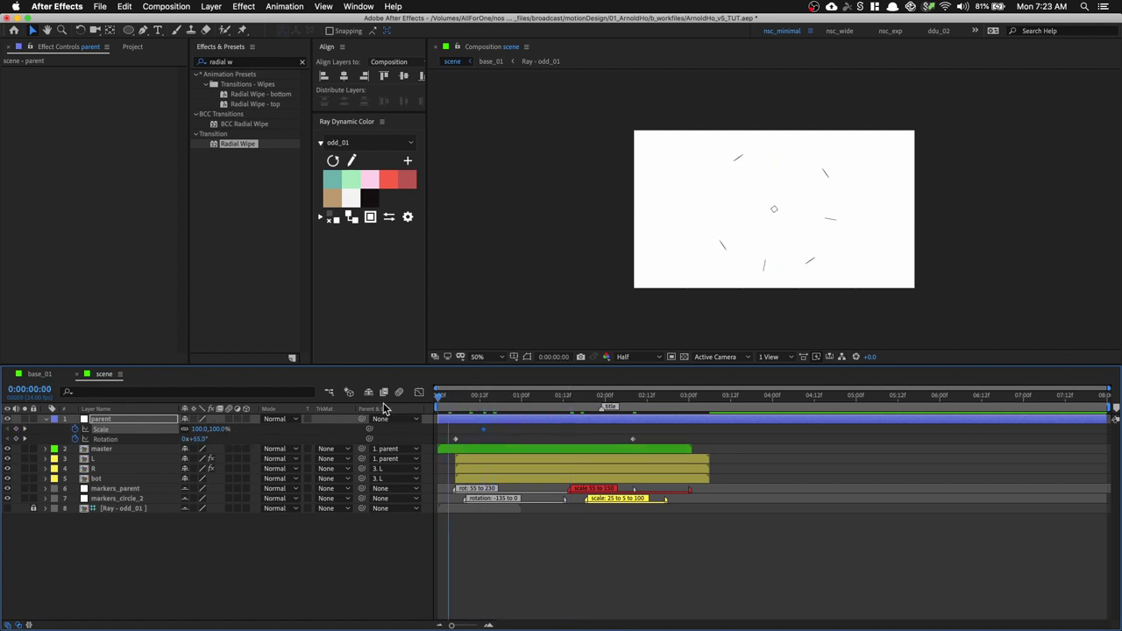
{"action": "key", "text": "space"}
{"action": "left_click_drag", "start_coordinate": [526, 405], "coordinate": [638, 405]}
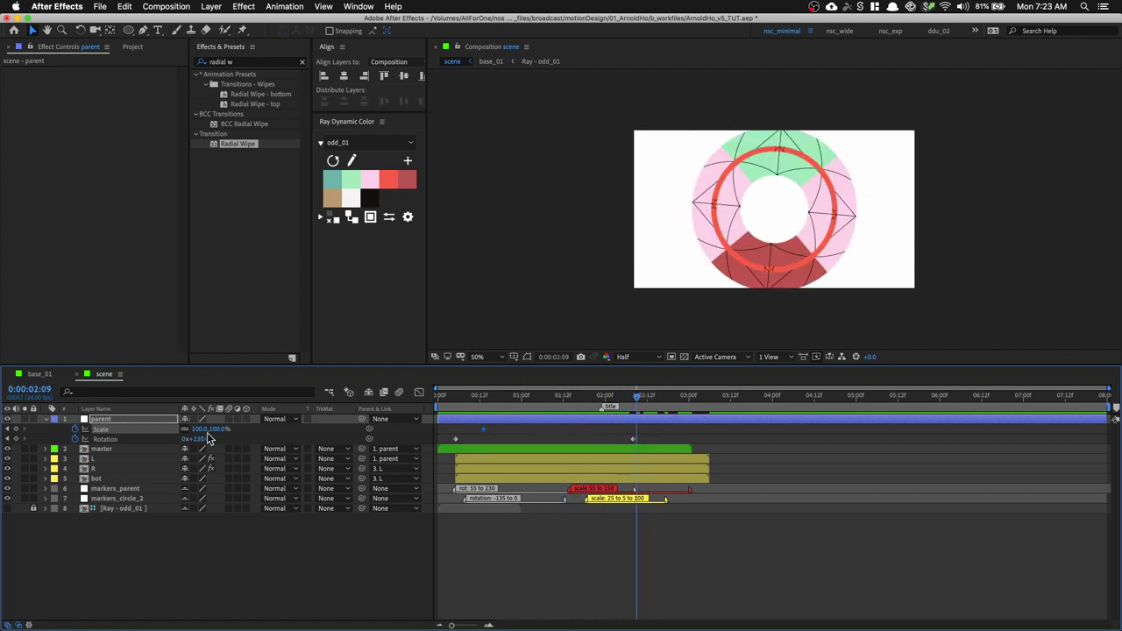
Add a 120% Scale keyframe to the parent null, move it to about 0:00:03:11, and preview the scene at 100% zoom
{"action": "type", "text": "120"}
{"action": "key", "text": "Return"}
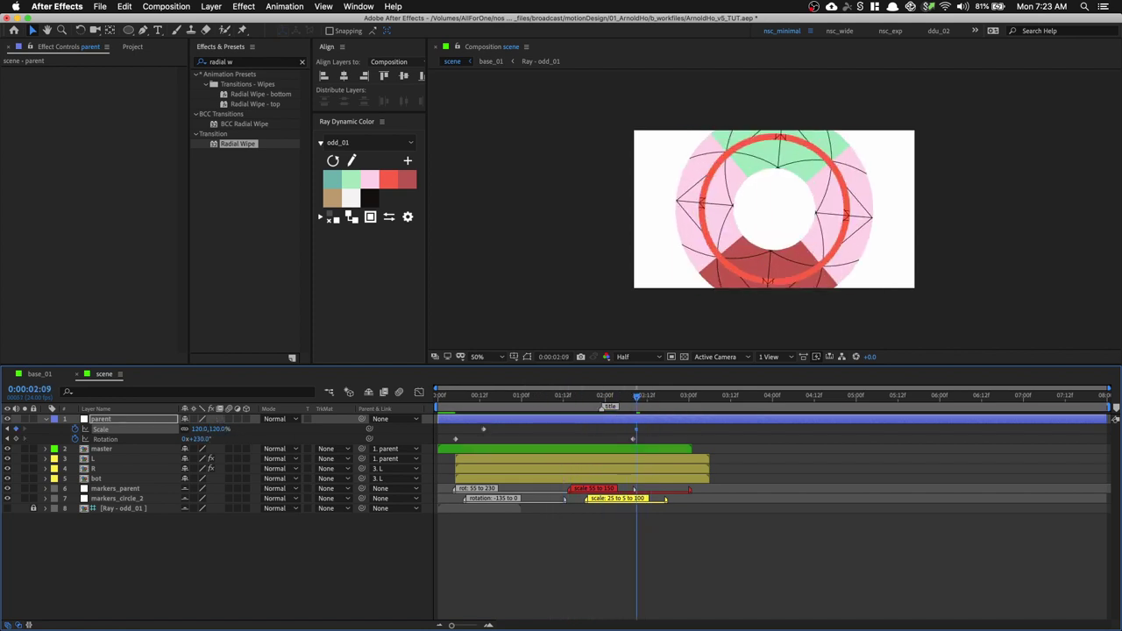
{"action": "left_click_drag", "start_coordinate": [634, 429], "coordinate": [726, 429]}
{"action": "key", "text": "space"}
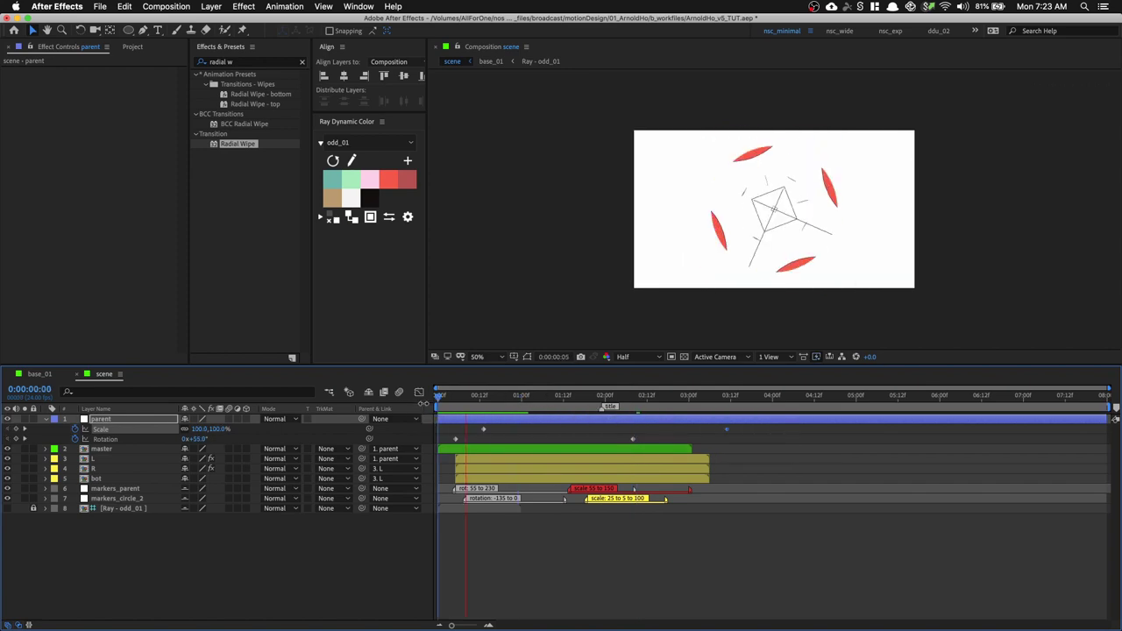
{"action": "key", "text": "slash"}
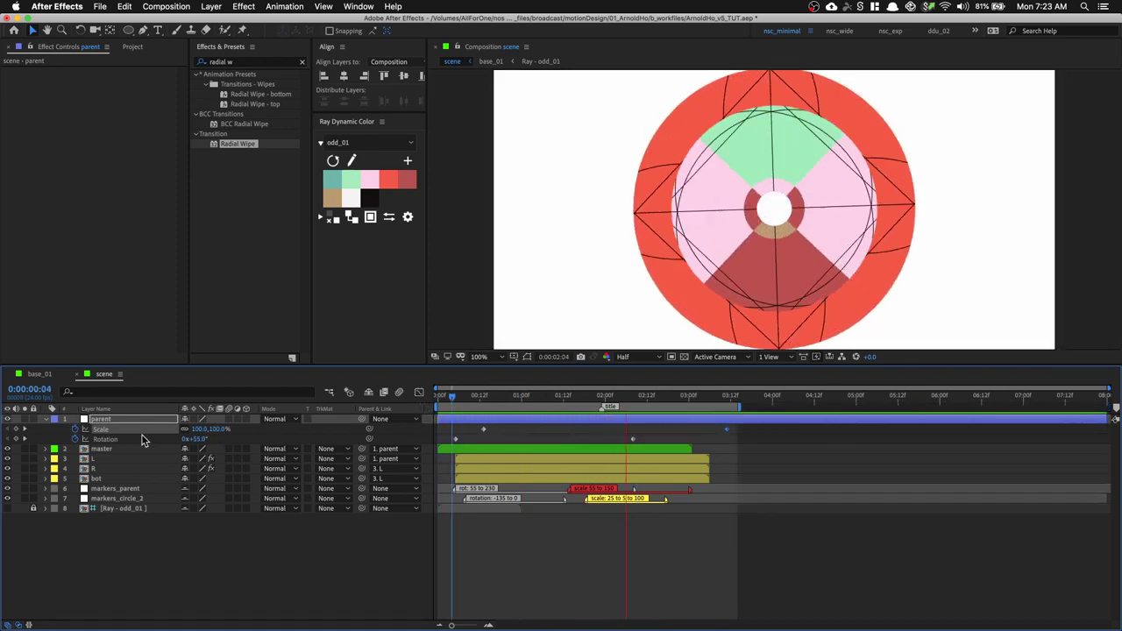
Reveal the L layer's Scale and Rotation keyframes to compare them with the parent null's
{"action": "left_click", "coordinate": [125, 479]}
{"action": "left_click", "coordinate": [124, 449], "text": "shift"}
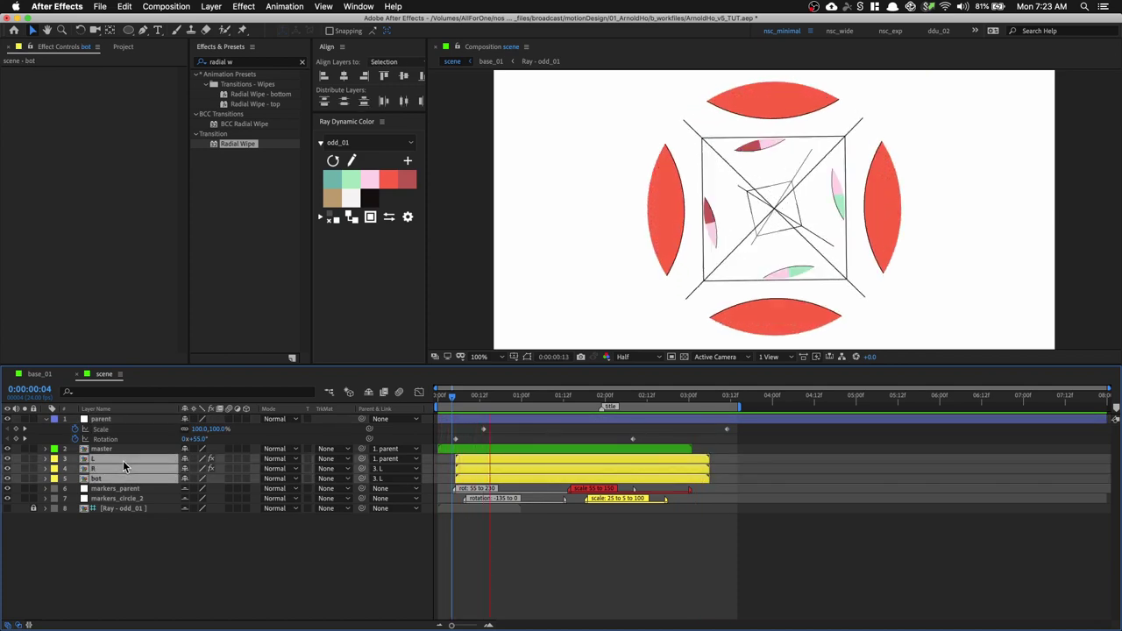
{"action": "left_click", "coordinate": [131, 556]}
{"action": "left_click", "coordinate": [126, 458]}
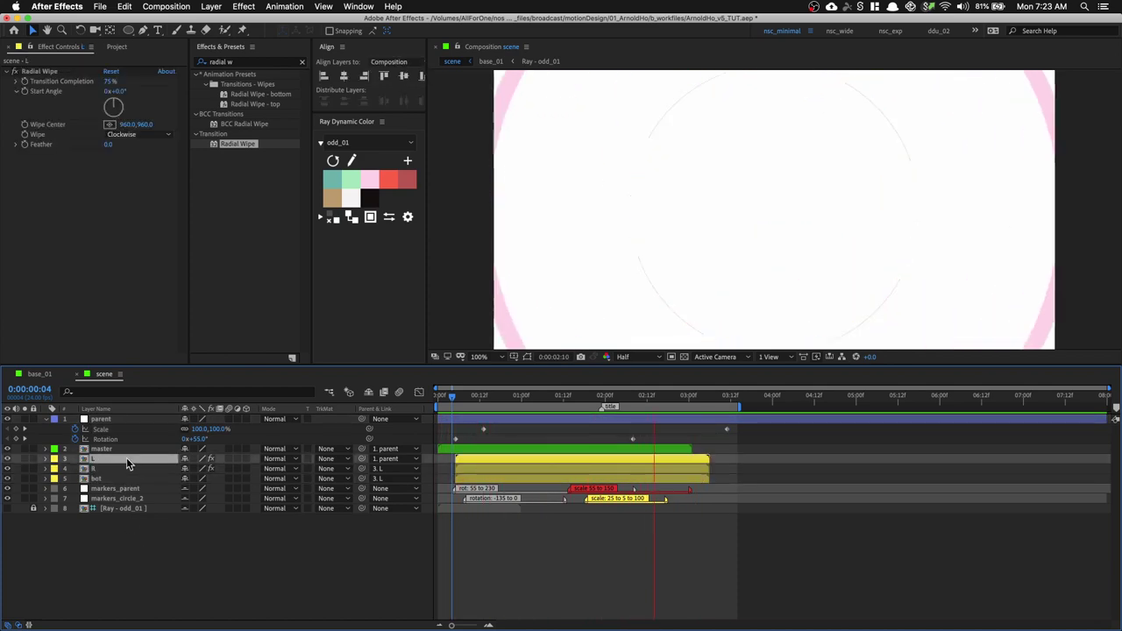
{"action": "key", "text": "u"}
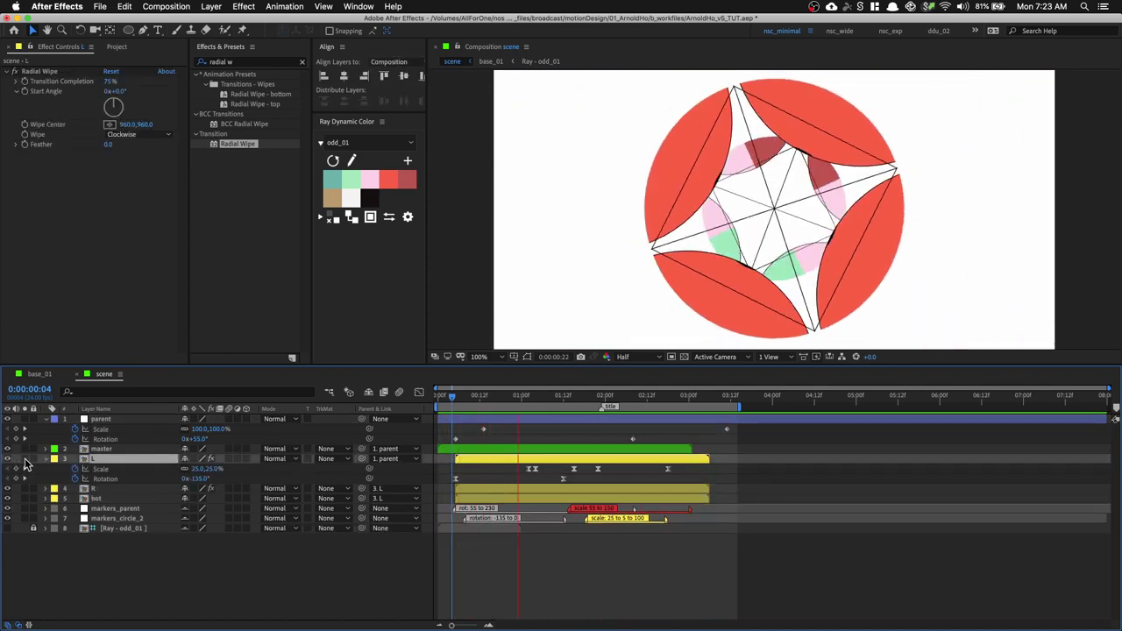
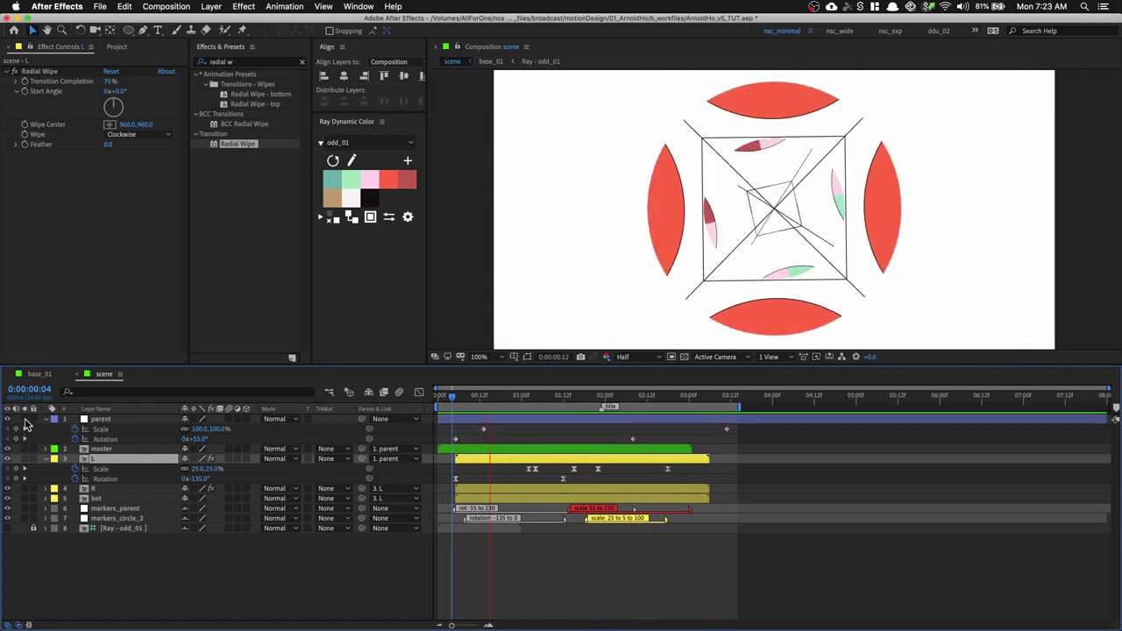
Apply Easy Ease to all the parent null's Scale and Rotation keyframes and collapse the revealed layer properties
{"action": "left_click", "coordinate": [454, 402]}
{"action": "left_click", "coordinate": [635, 431]}
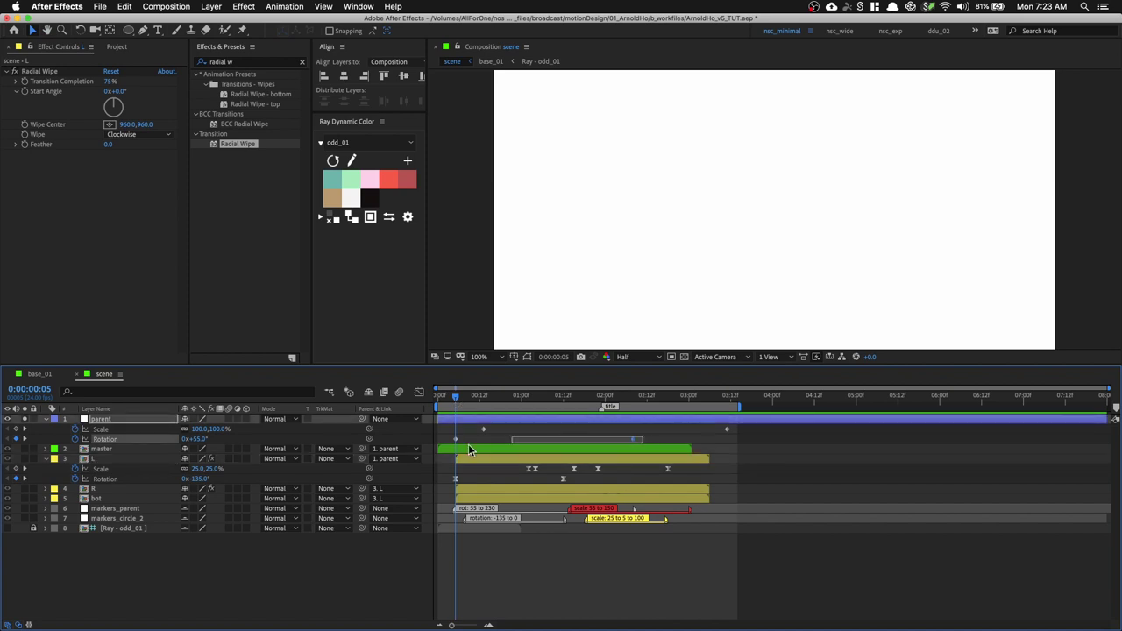
{"action": "left_click_drag", "start_coordinate": [759, 434], "coordinate": [439, 436]}
{"action": "right_click", "coordinate": [489, 429]}
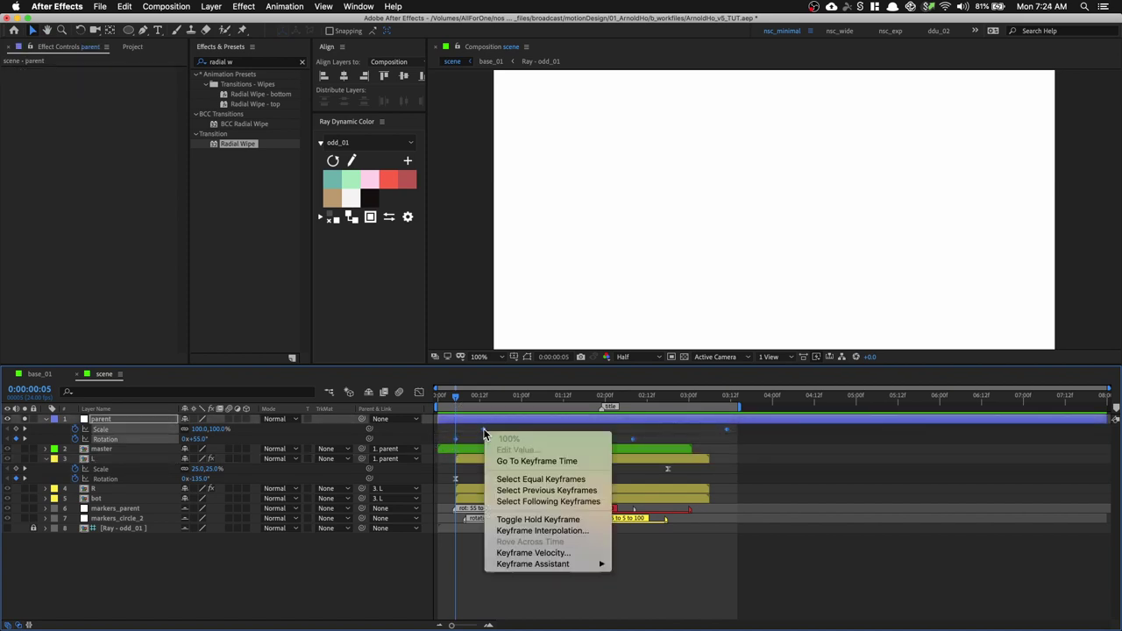
{"action": "mouse_move", "coordinate": [560, 565]}
{"action": "left_click", "coordinate": [668, 565]}
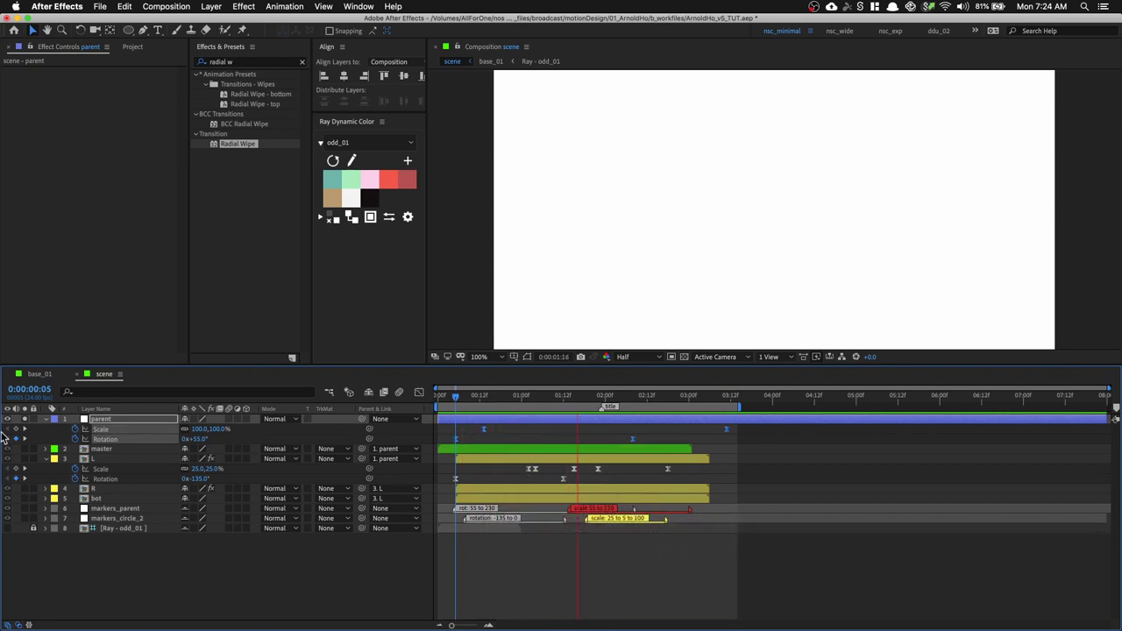
{"action": "left_click", "coordinate": [45, 420]}
{"action": "left_click", "coordinate": [47, 439]}
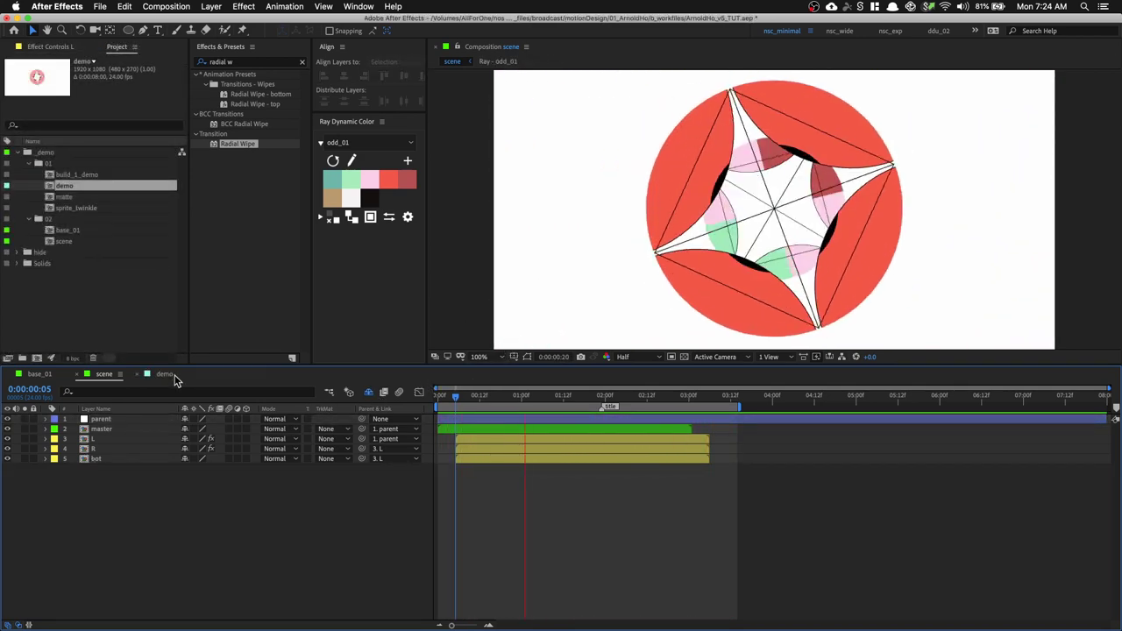
Paste the TITLE text layer into the scene beneath the bot layer and start it at 0:00:01:23
{"action": "key", "text": "ctrl+v"}
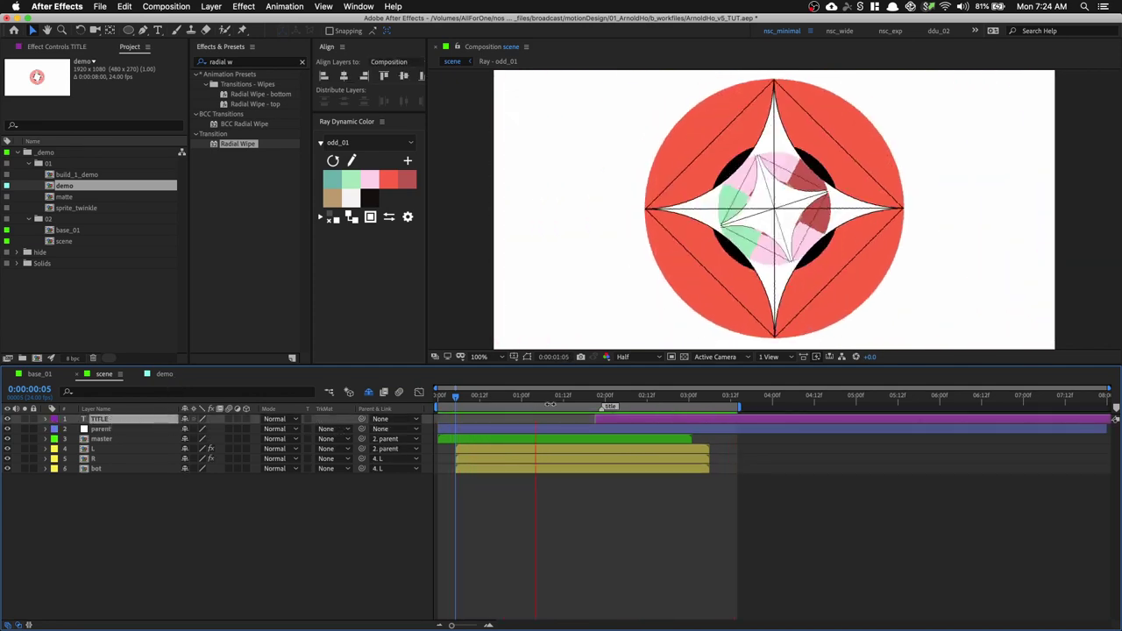
{"action": "left_click", "coordinate": [675, 396]}
{"action": "left_click_drag", "start_coordinate": [681, 396], "coordinate": [640, 396]}
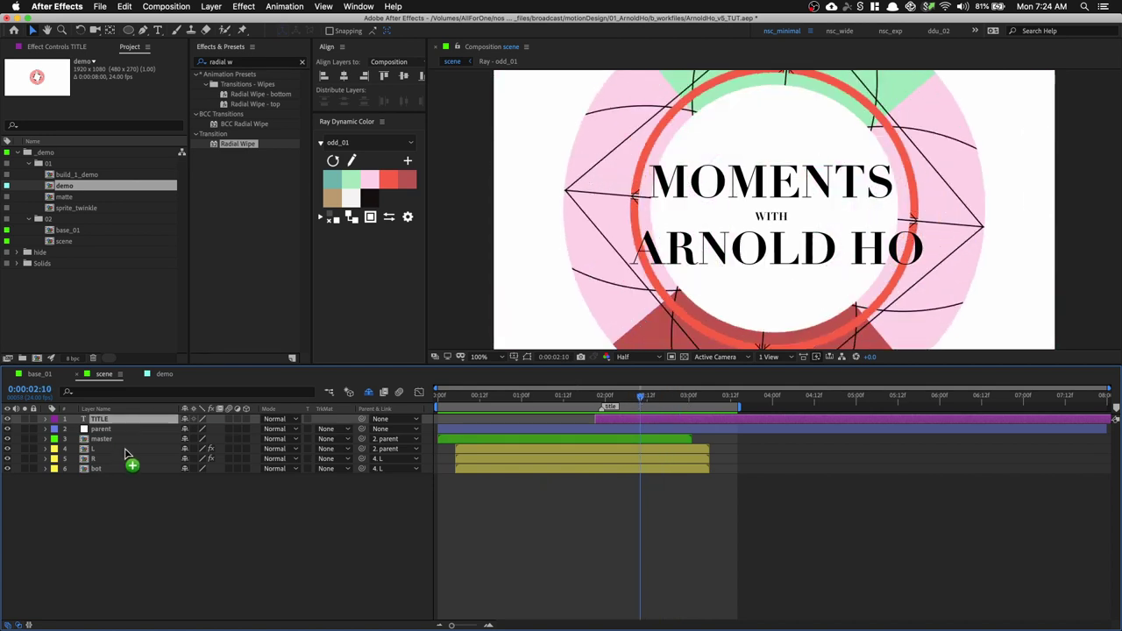
{"action": "left_click_drag", "start_coordinate": [126, 449], "coordinate": [135, 487]}
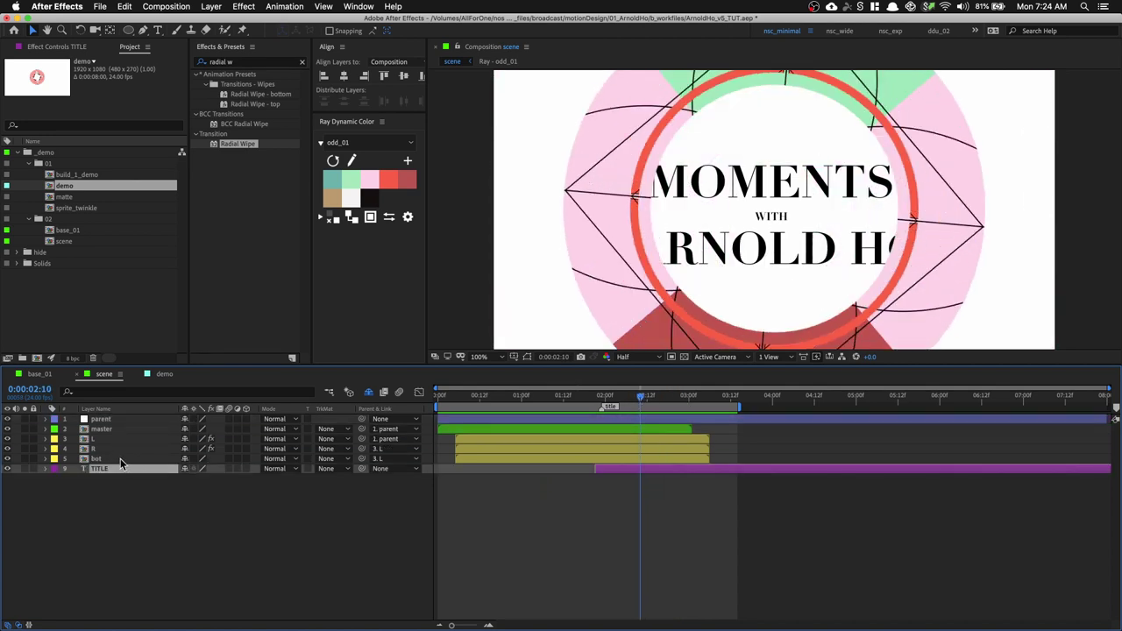
{"action": "left_click", "coordinate": [603, 403]}
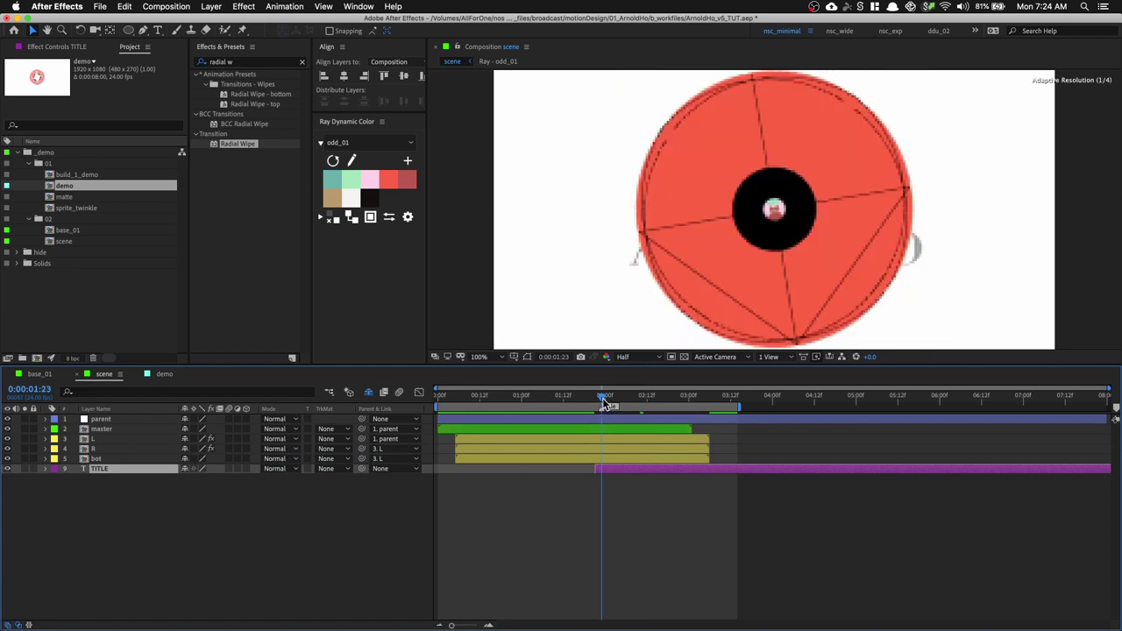
{"action": "left_click_drag", "start_coordinate": [601, 468], "coordinate": [615, 468]}
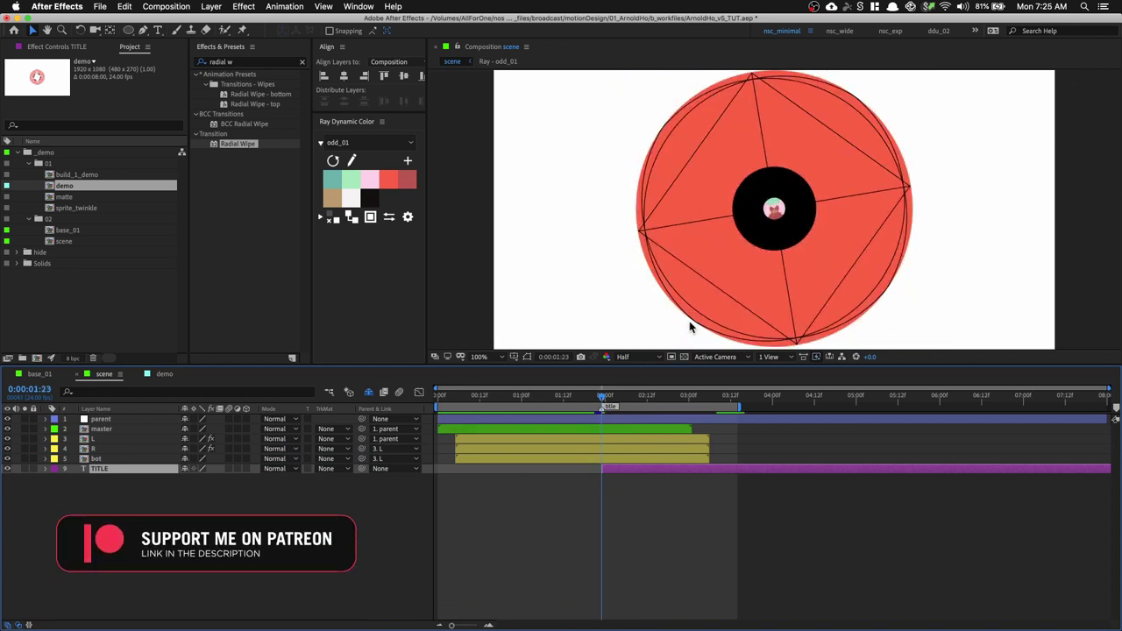
Temporarily solo the bot layer and scrub to 0:00:02:09 to examine its center opening
{"action": "left_click", "coordinate": [134, 459]}
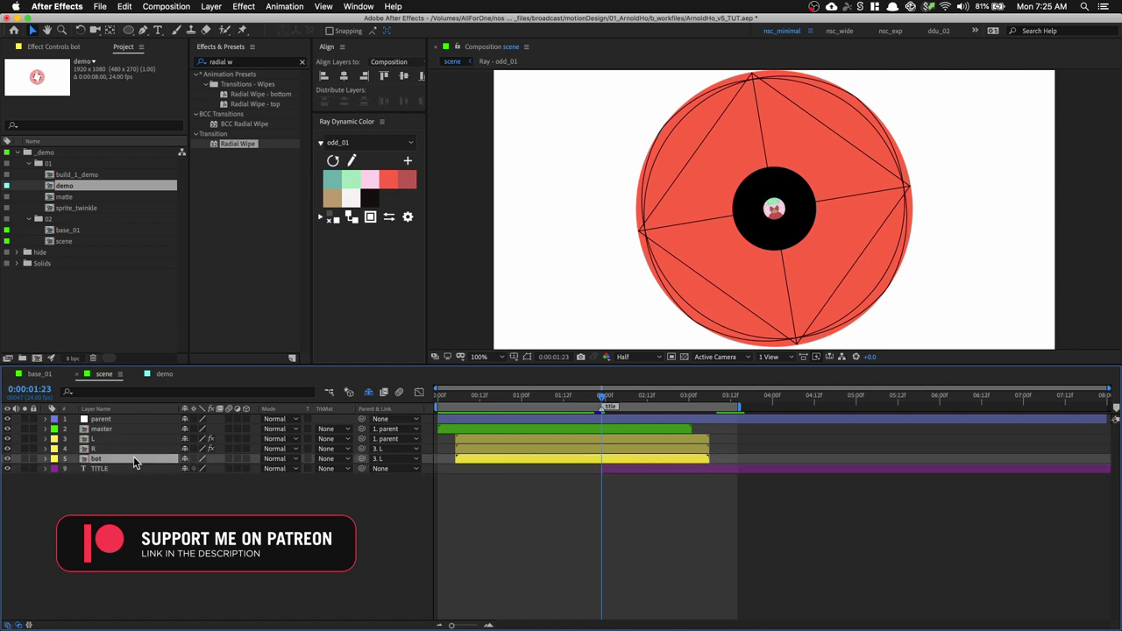
{"action": "left_click", "coordinate": [24, 458]}
{"action": "left_click_drag", "start_coordinate": [514, 396], "coordinate": [637, 400]}
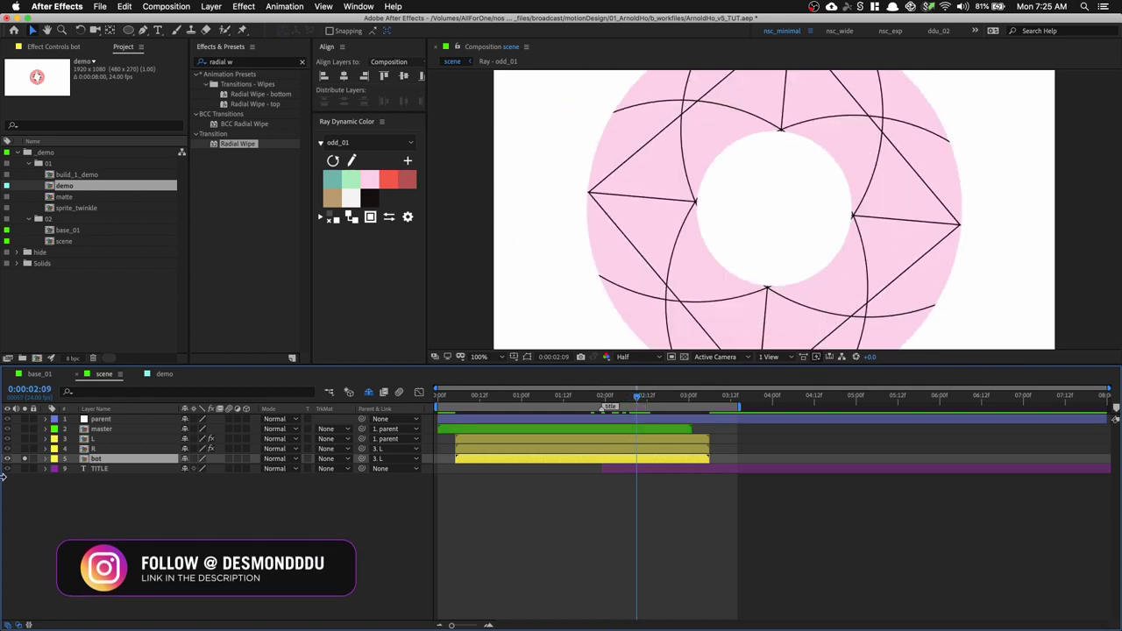
{"action": "left_click", "coordinate": [25, 459]}
Duplicate the bot layer, place the copy directly above TITLE, and rename it matte
{"action": "key", "text": "ctrl+d"}
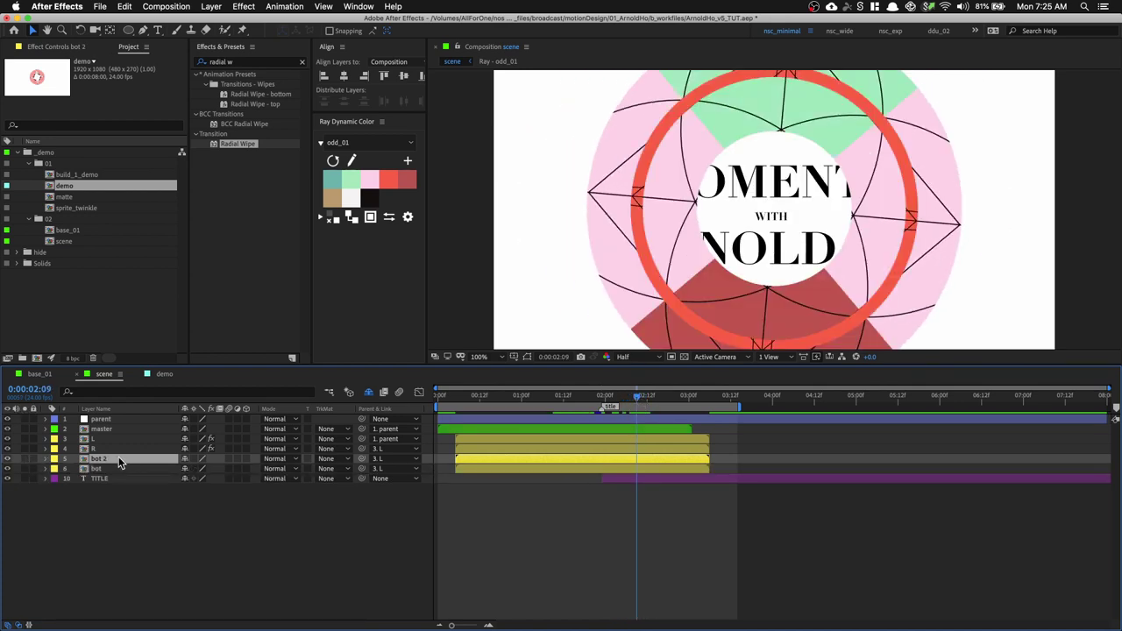
{"action": "left_click_drag", "start_coordinate": [120, 463], "coordinate": [117, 478]}
{"action": "key", "text": "Return"}
{"action": "type", "text": "mat"}
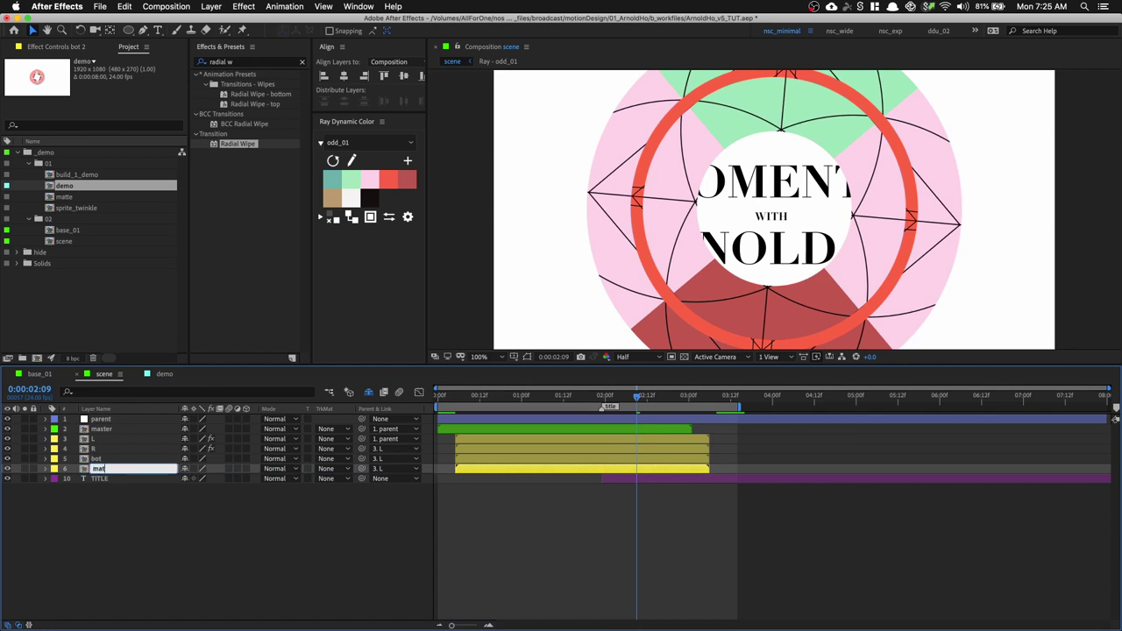
{"action": "type", "text": "te"}
{"action": "key", "text": "Return"}
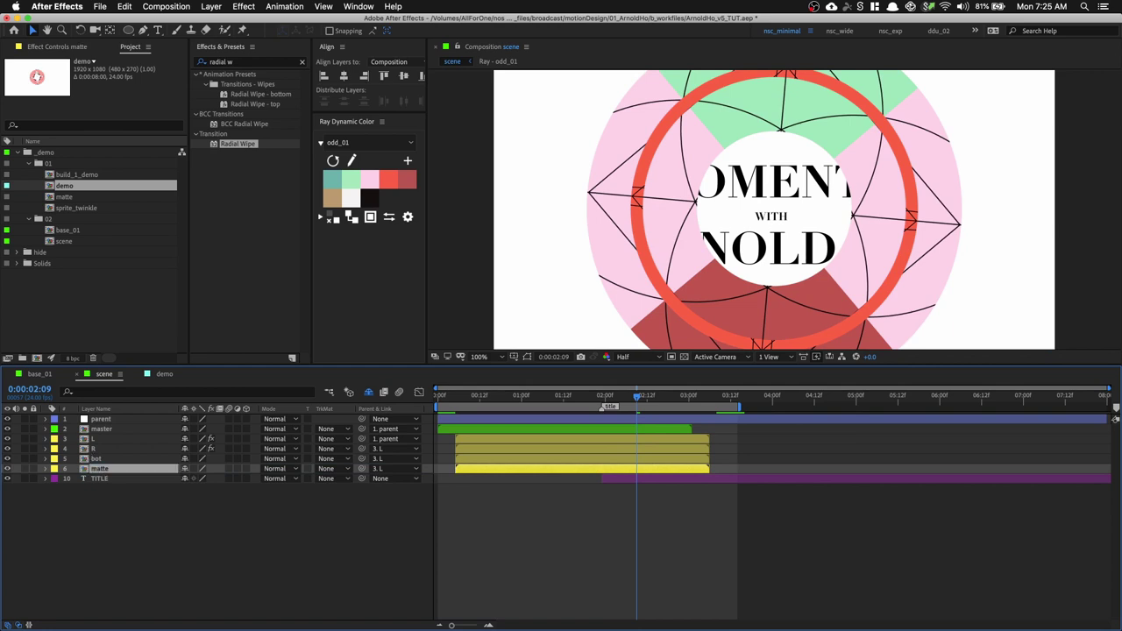
Try an Alpha Matte from the matte layer on TITLE and scrub through the title reveal
{"action": "left_click", "coordinate": [329, 479]}
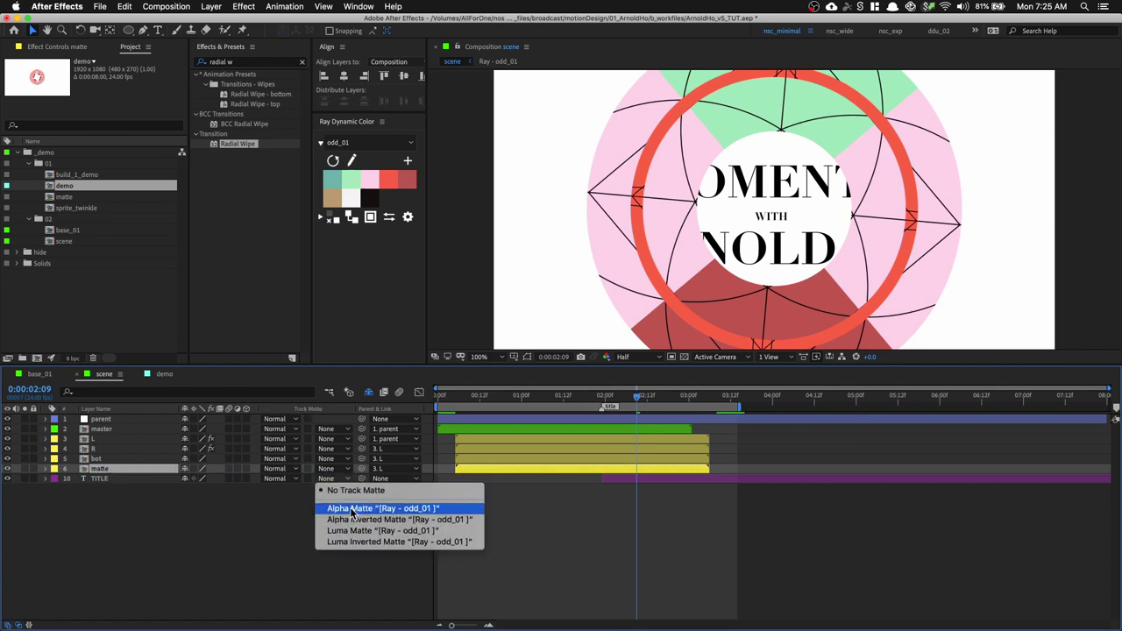
{"action": "left_click", "coordinate": [352, 509]}
{"action": "left_click", "coordinate": [599, 395]}
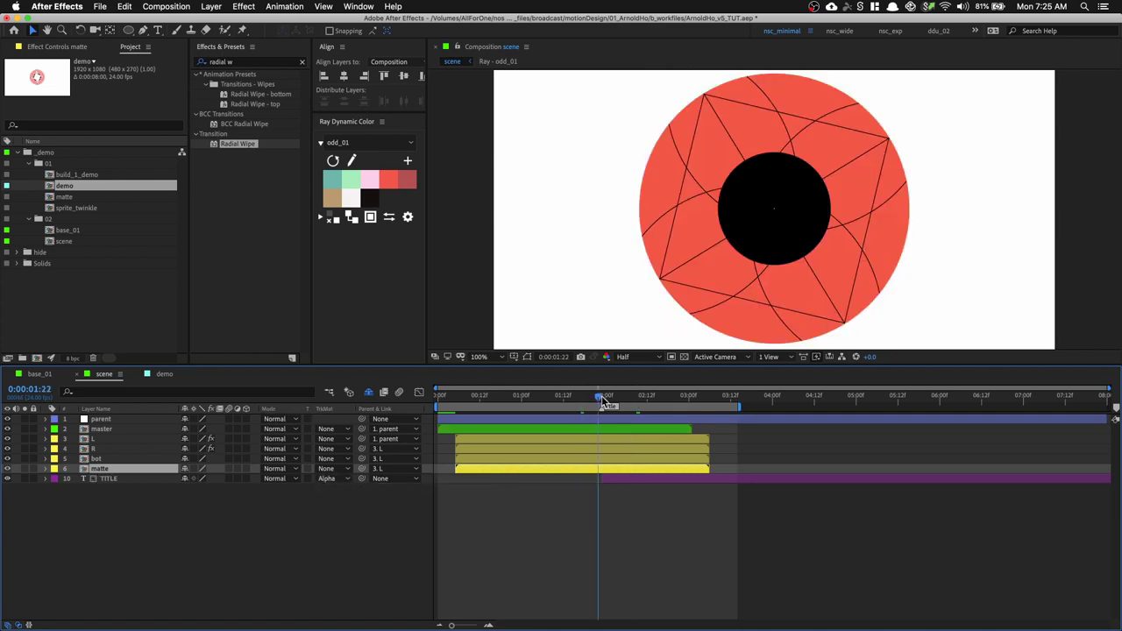
{"action": "left_click_drag", "start_coordinate": [602, 396], "coordinate": [641, 415]}
Set the TITLE layer's track matte to Alpha Inverted Matte and check the reveal at 0:00:02:13
{"action": "left_click", "coordinate": [329, 479]}
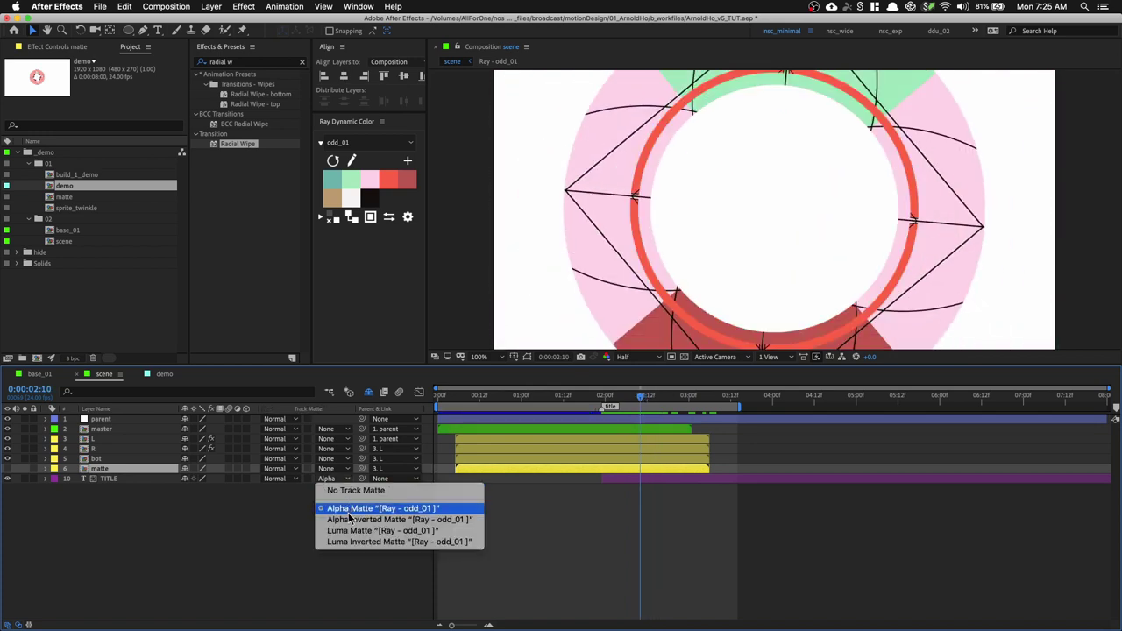
{"action": "left_click", "coordinate": [370, 517]}
{"action": "left_click_drag", "start_coordinate": [622, 397], "coordinate": [651, 401]}
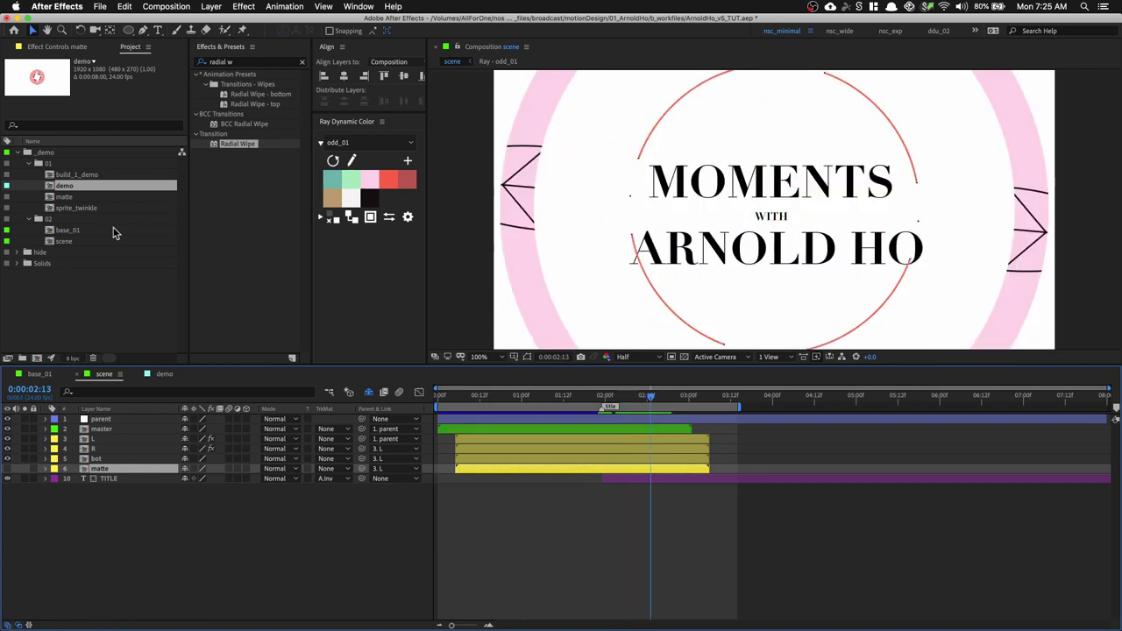
Duplicate the base_01 composition in the 02 folder, open the copy, and rename it matte
{"action": "left_click", "coordinate": [87, 230]}
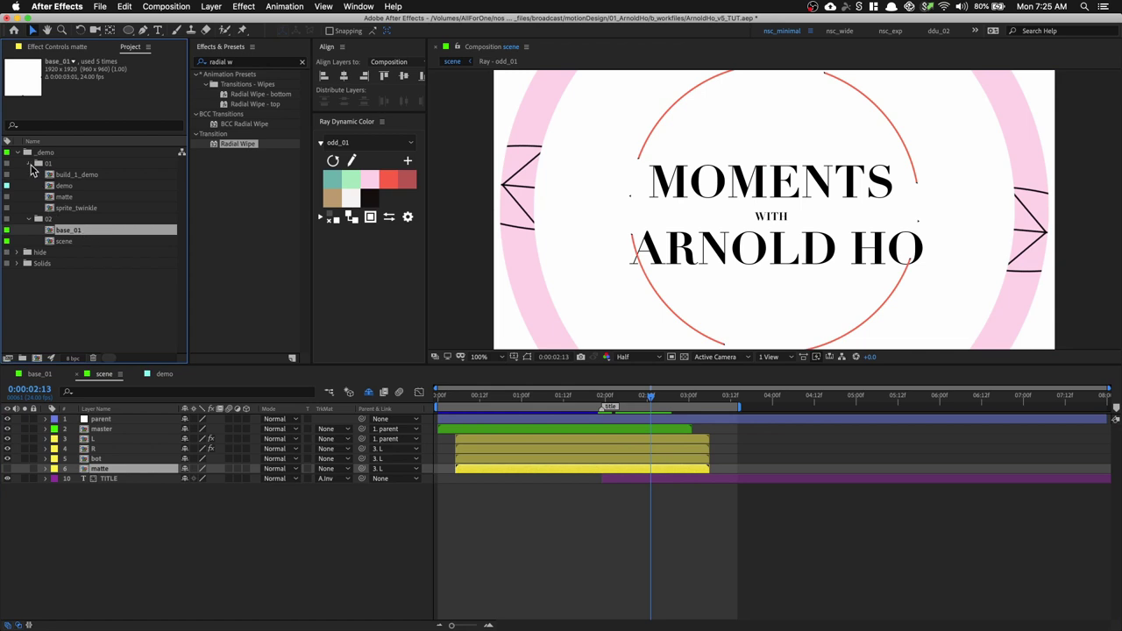
{"action": "left_click", "coordinate": [30, 164]}
{"action": "key", "text": "super+d"}
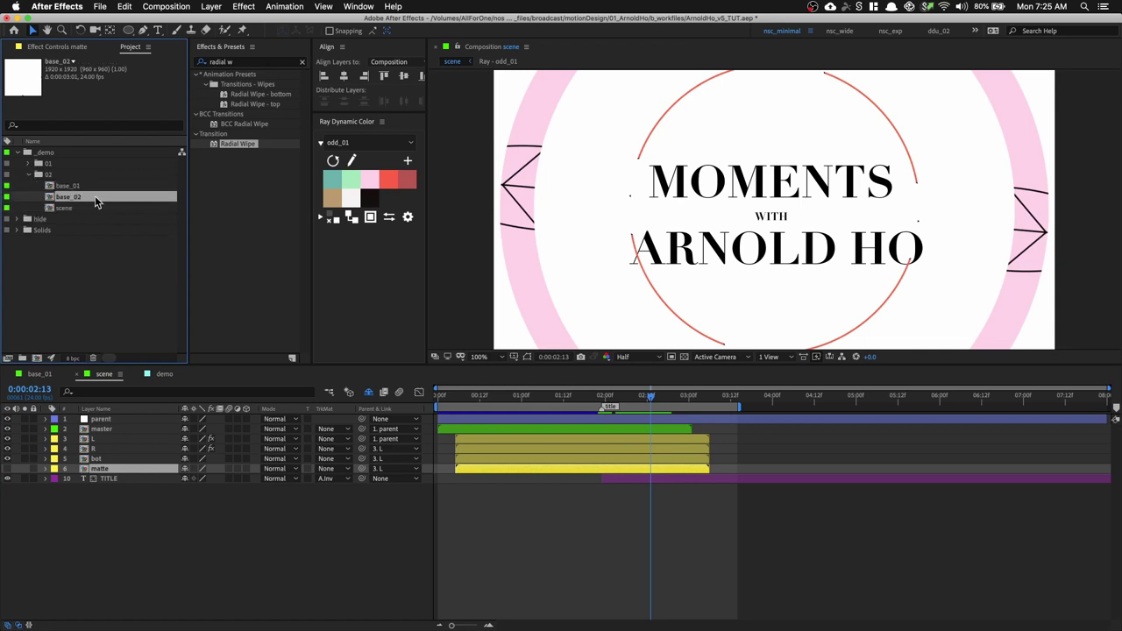
{"action": "double_click", "coordinate": [79, 200]}
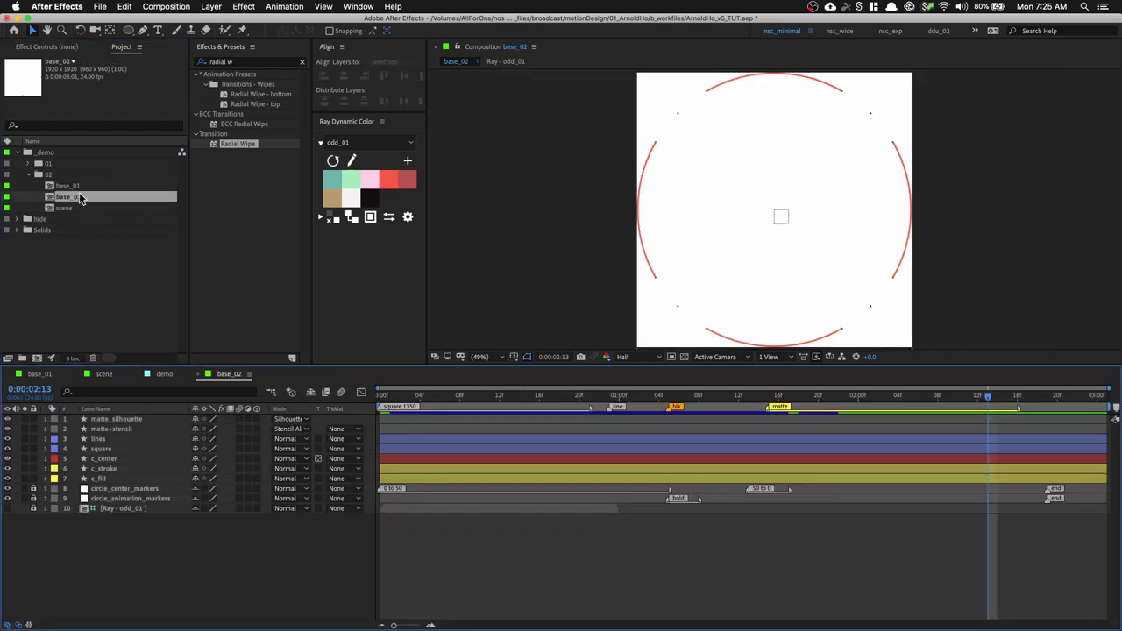
{"action": "key", "text": "Return"}
{"action": "type", "text": "m"}
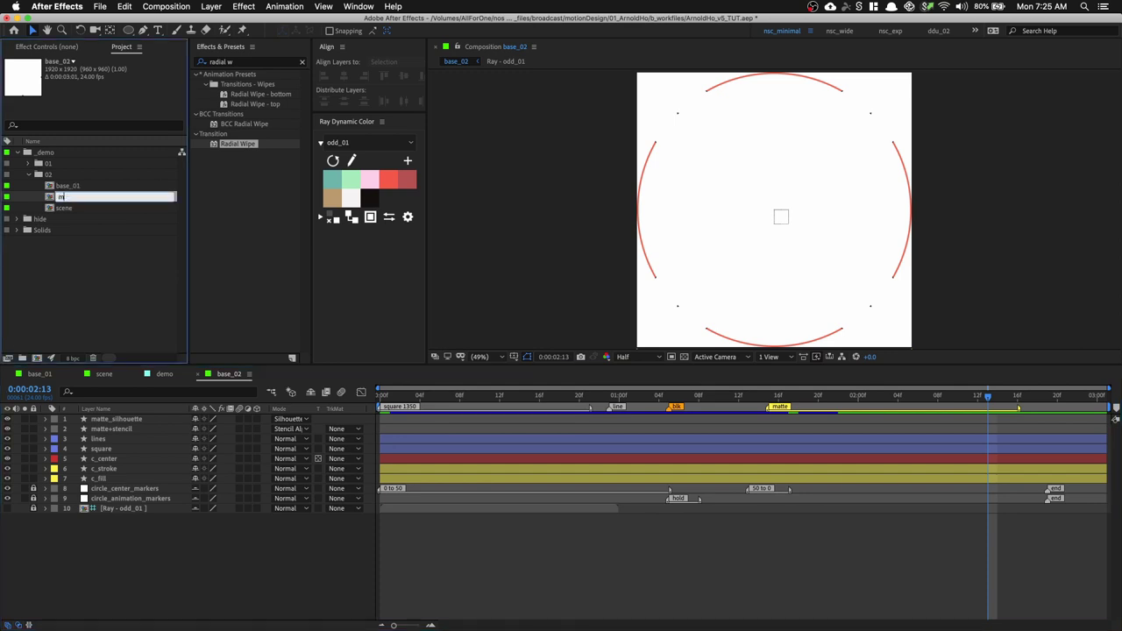
{"action": "type", "text": "atte"}
{"action": "key", "text": "Return"}
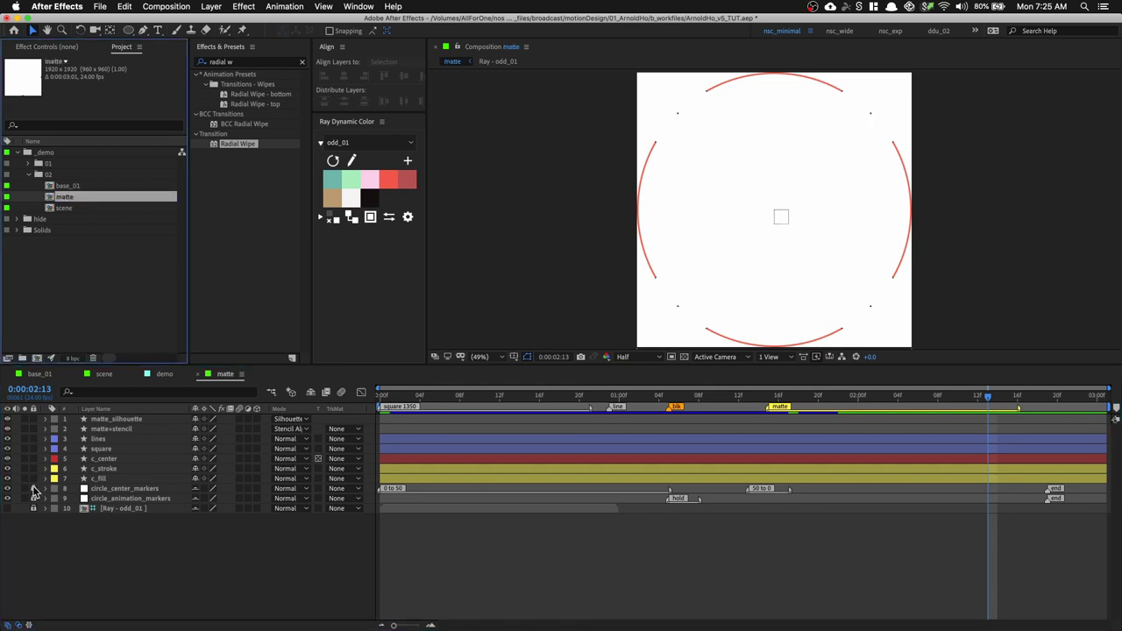
Solo the matte_silhouette layer in the matte composition and set its blending mode to Normal
{"action": "left_click", "coordinate": [136, 420]}
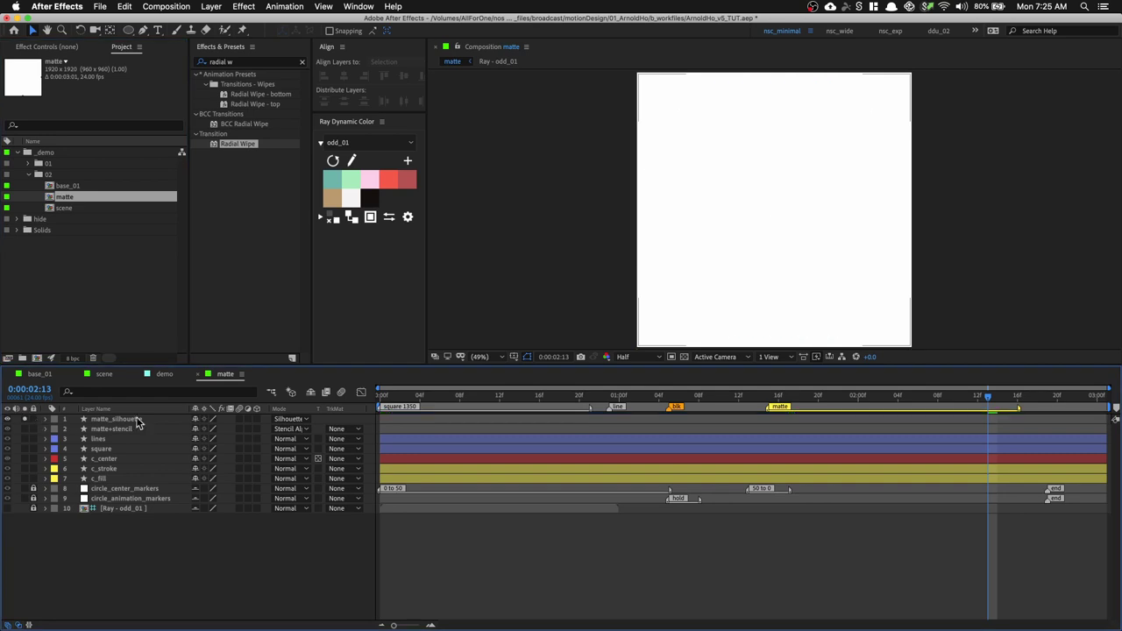
{"action": "left_click", "coordinate": [300, 419]}
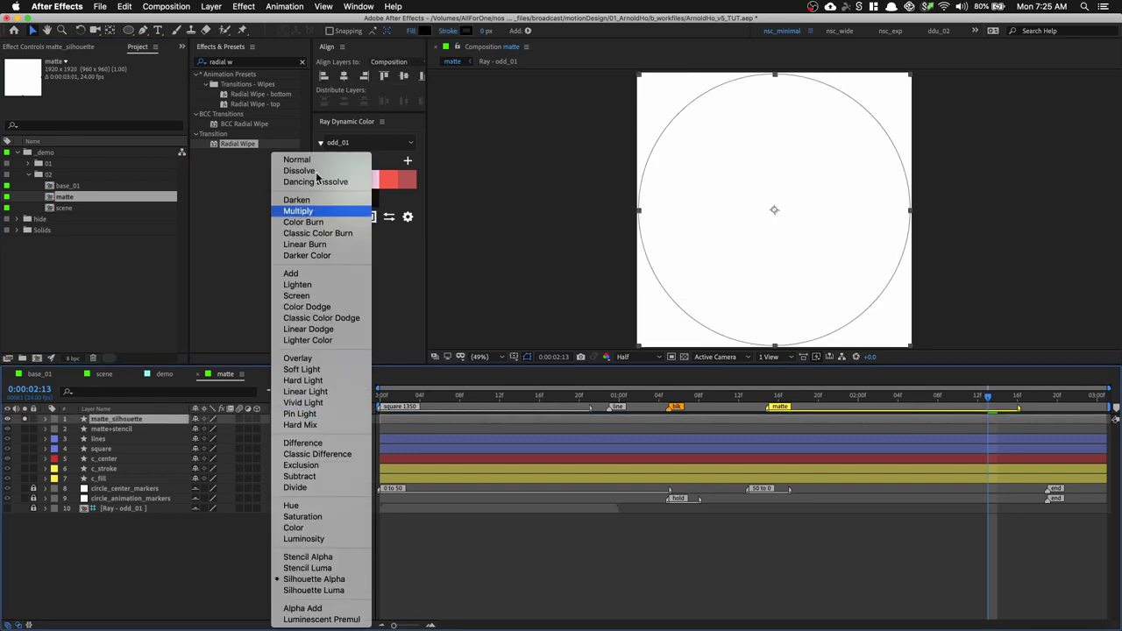
{"action": "left_click", "coordinate": [316, 161]}
Close Effects & Presets and preview the soloed matte_silhouette layer from the start of the composition
{"action": "right_click", "coordinate": [228, 47]}
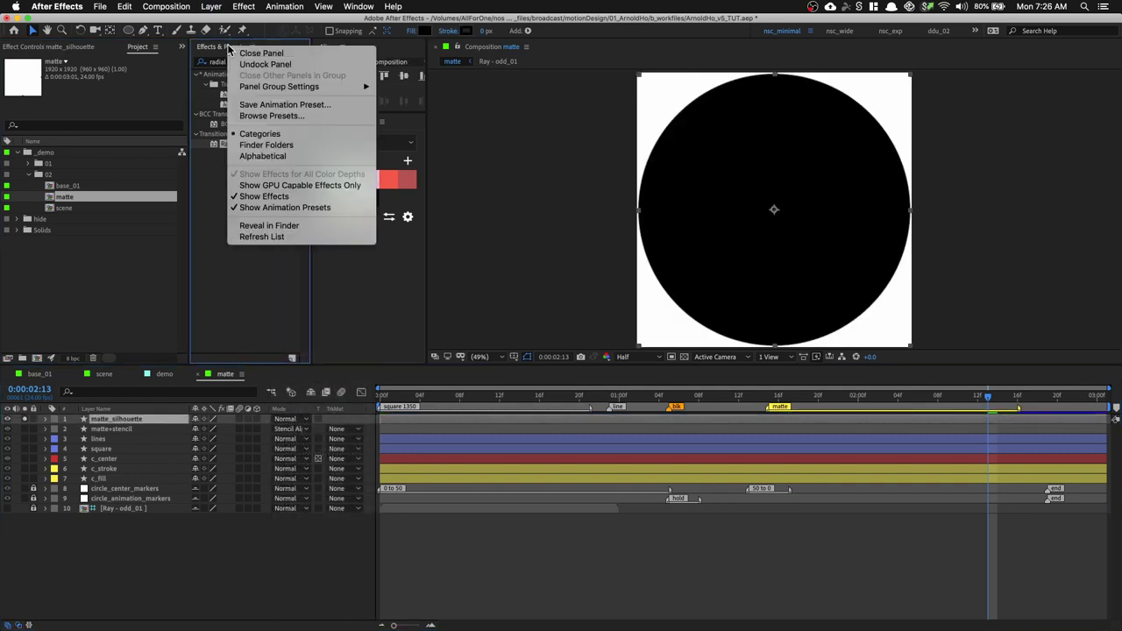
{"action": "left_click", "coordinate": [242, 54]}
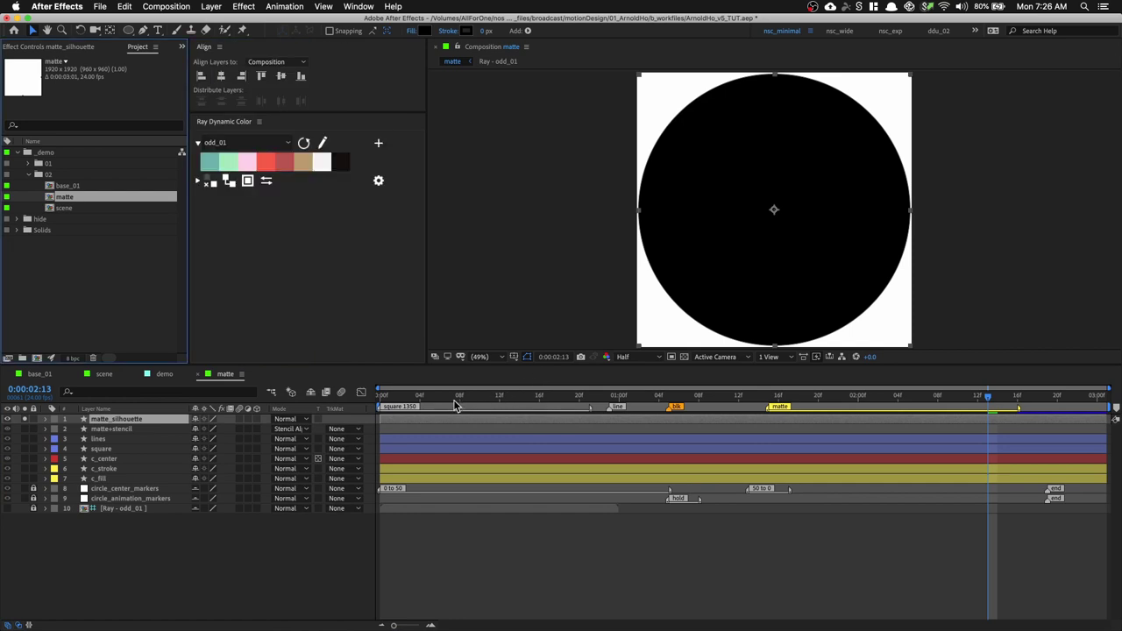
{"action": "left_click_drag", "start_coordinate": [455, 405], "coordinate": [379, 402]}
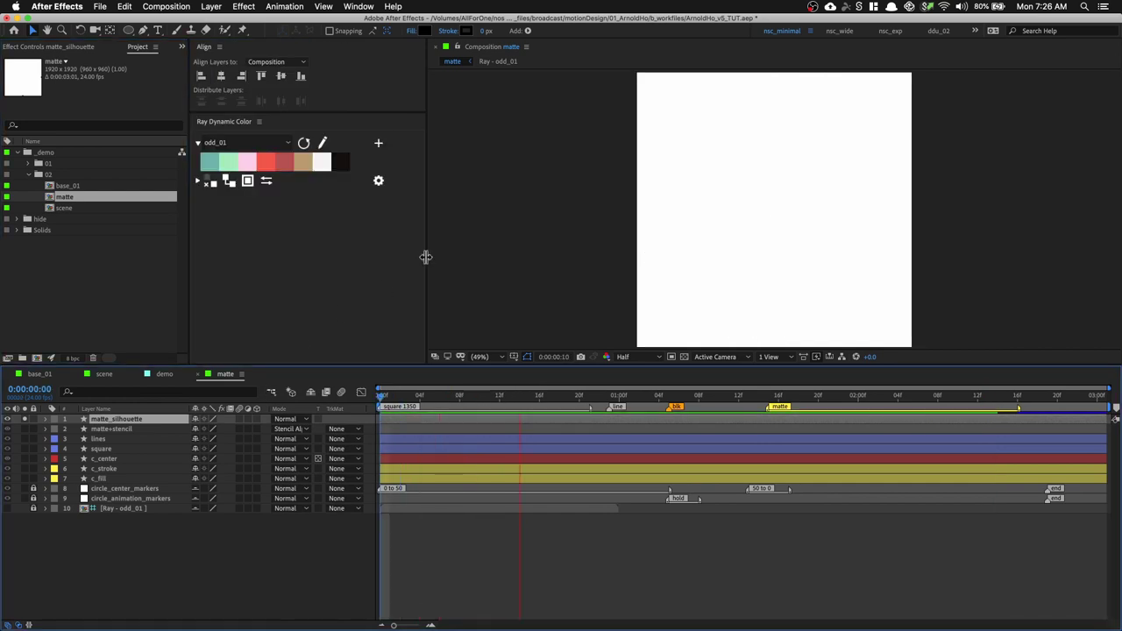
Delete every layer except matte_silhouette from the matte composition, including the ones linked to Essential Graphics, and preview the remaining layer
{"action": "left_click_drag", "start_coordinate": [425, 257], "coordinate": [308, 249]}
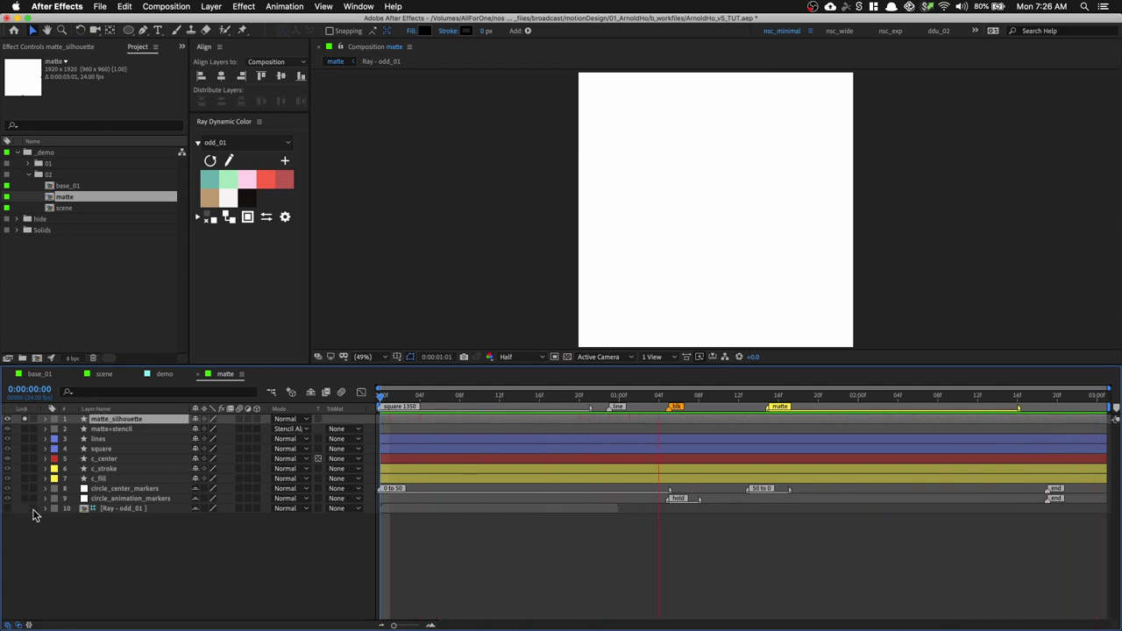
{"action": "left_click_drag", "start_coordinate": [128, 534], "coordinate": [120, 431]}
{"action": "key", "text": "Delete"}
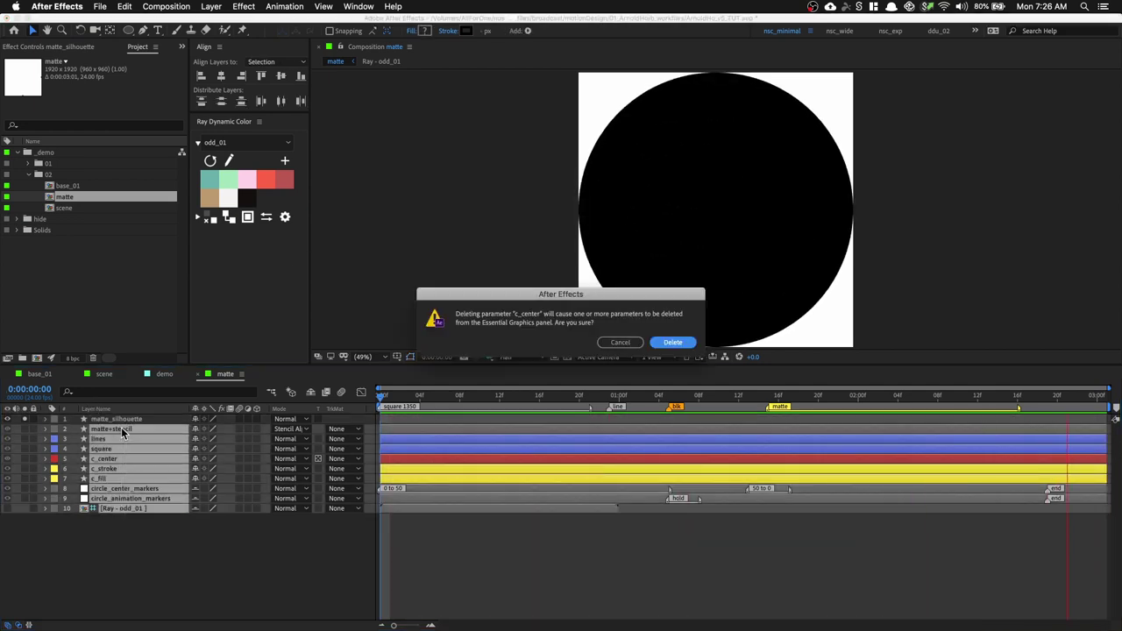
{"action": "left_click", "coordinate": [673, 342]}
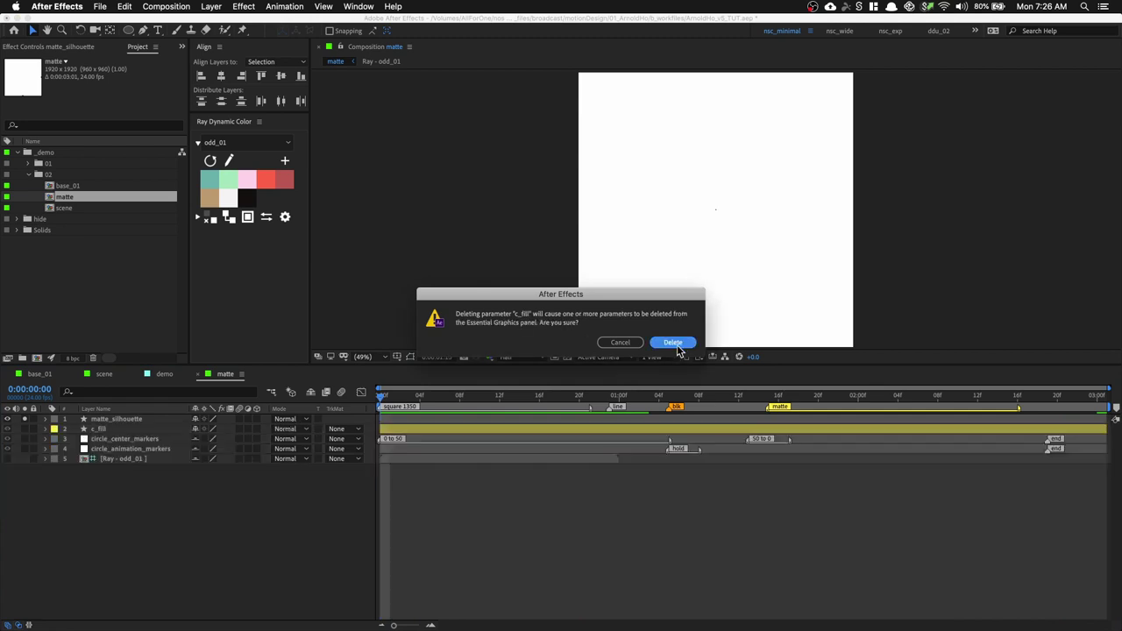
{"action": "left_click", "coordinate": [673, 342]}
{"action": "key", "text": "space"}
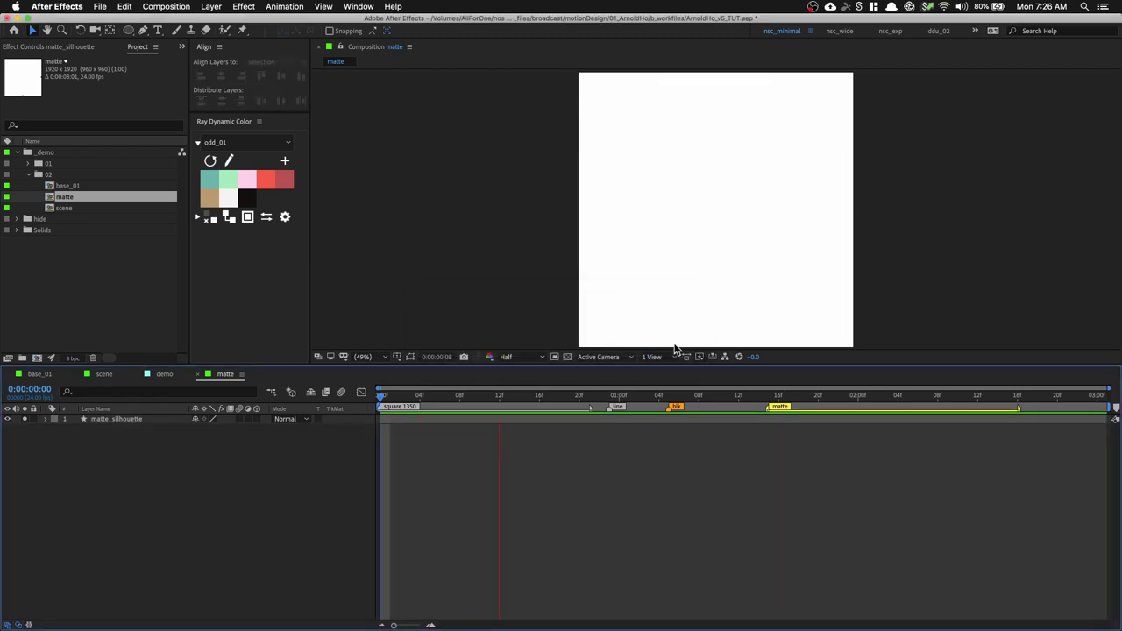
Replace the source of the scene composition's matte layer with the matte composition and go to 0:00:01:14
{"action": "left_click", "coordinate": [165, 376]}
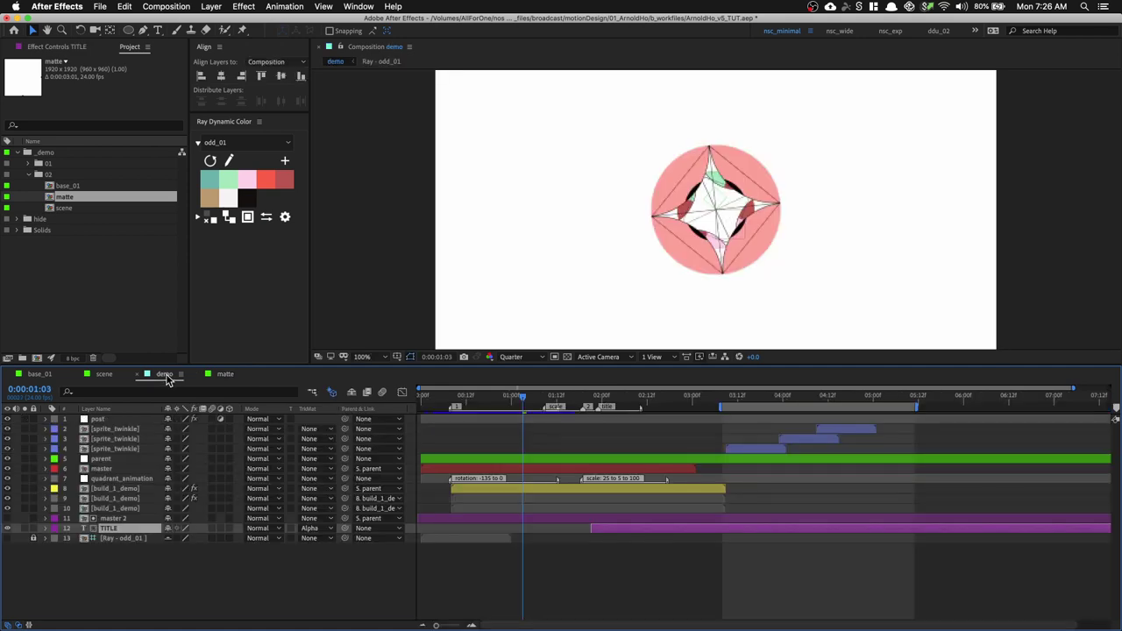
{"action": "left_click", "coordinate": [100, 374]}
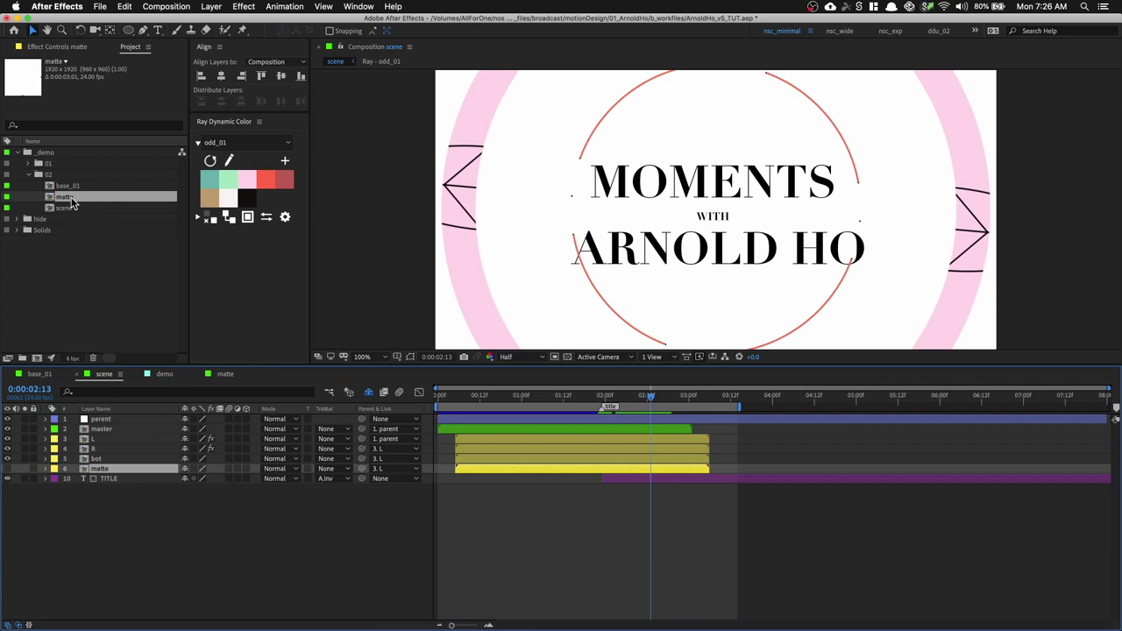
{"action": "left_click_drag", "start_coordinate": [76, 201], "coordinate": [91, 472]}
{"action": "left_click_drag", "start_coordinate": [603, 400], "coordinate": [570, 396]}
Check the source names of the scene's layers and preview the title reveal up to 0:00:02:05
{"action": "left_click", "coordinate": [151, 410]}
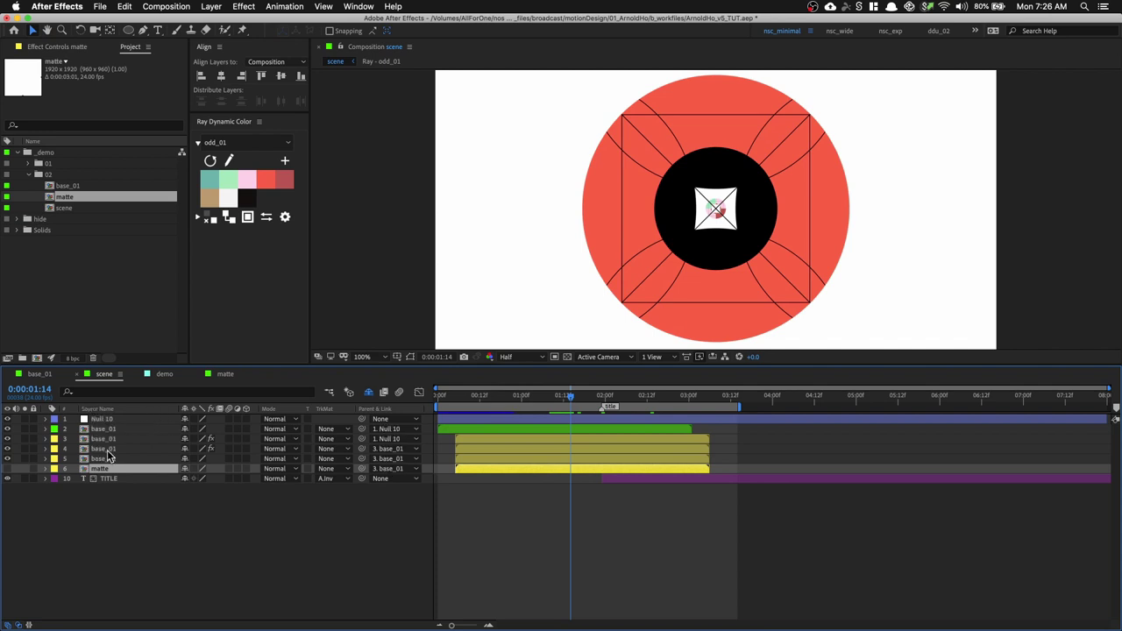
{"action": "left_click", "coordinate": [128, 410]}
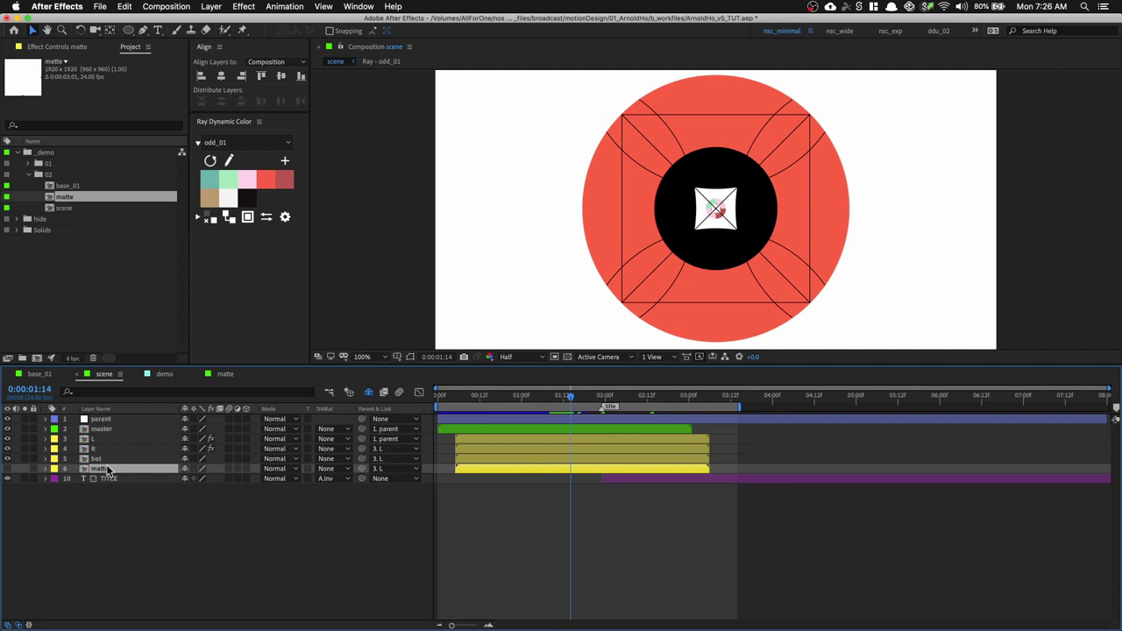
{"action": "key", "text": "space"}
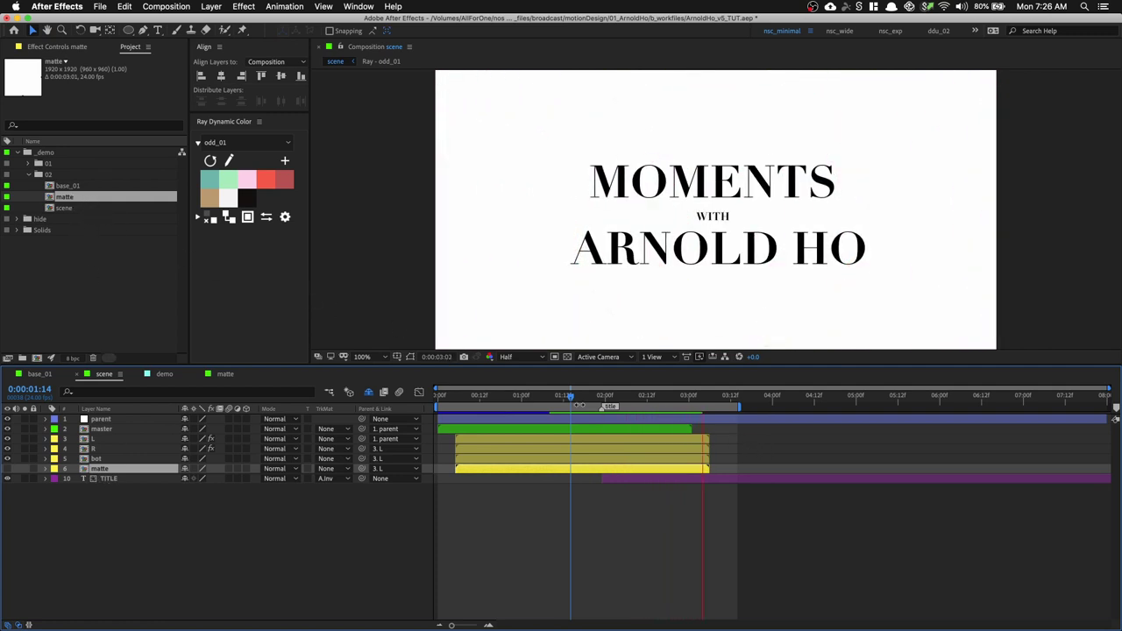
{"action": "left_click_drag", "start_coordinate": [562, 397], "coordinate": [623, 406]}
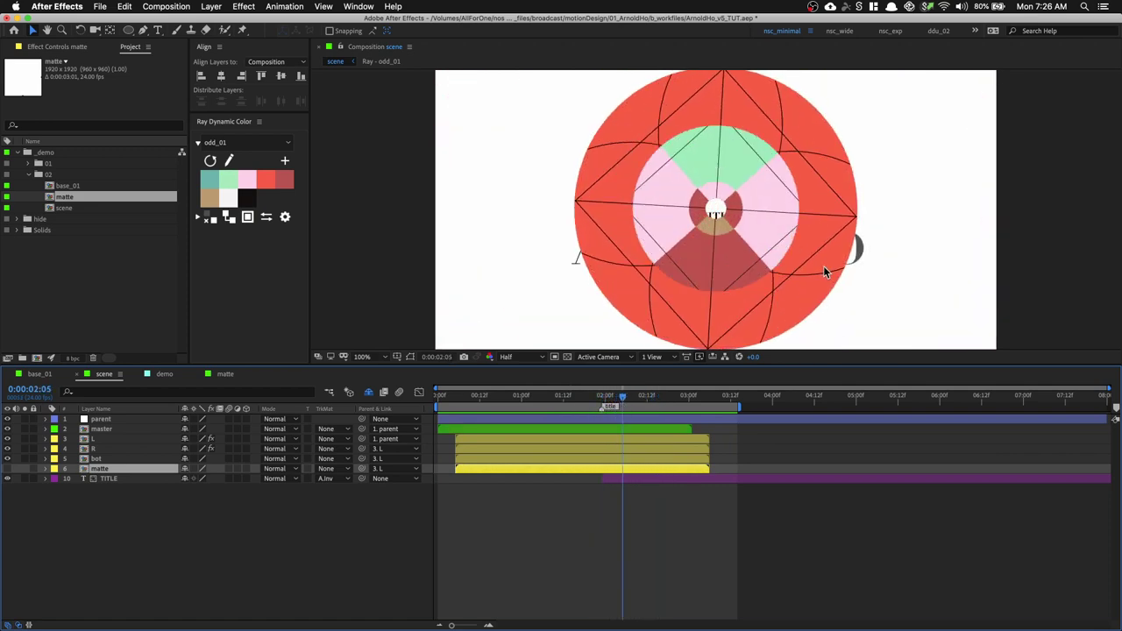
Set the TITLE layer's Scale to 90% and keyframe it at the start of the layer
{"action": "left_click", "coordinate": [628, 480]}
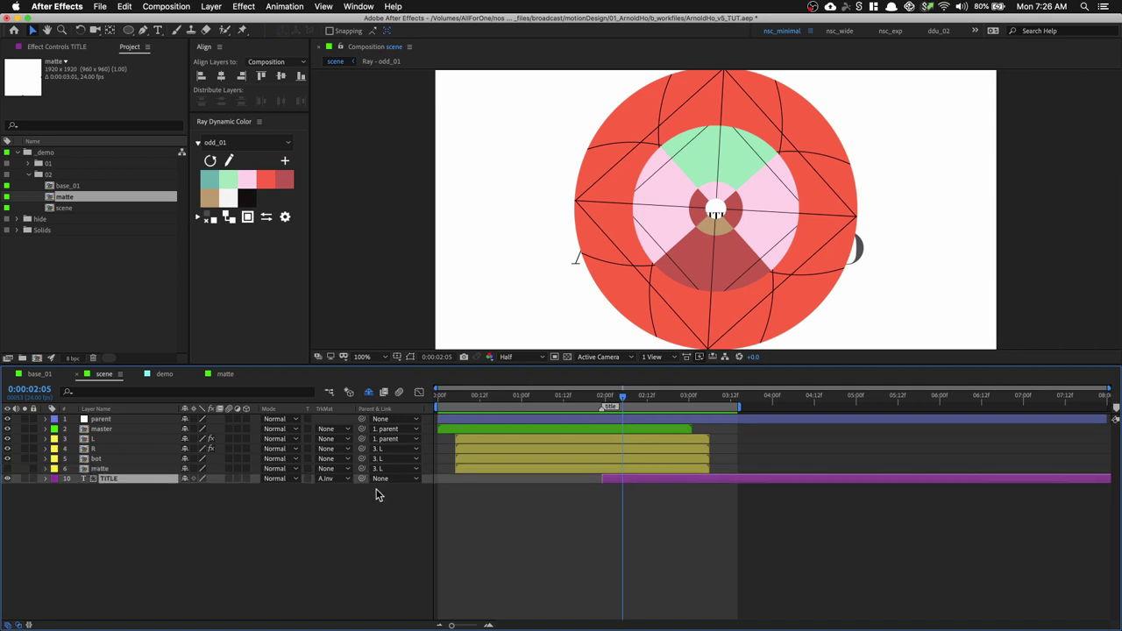
{"action": "key", "text": "s"}
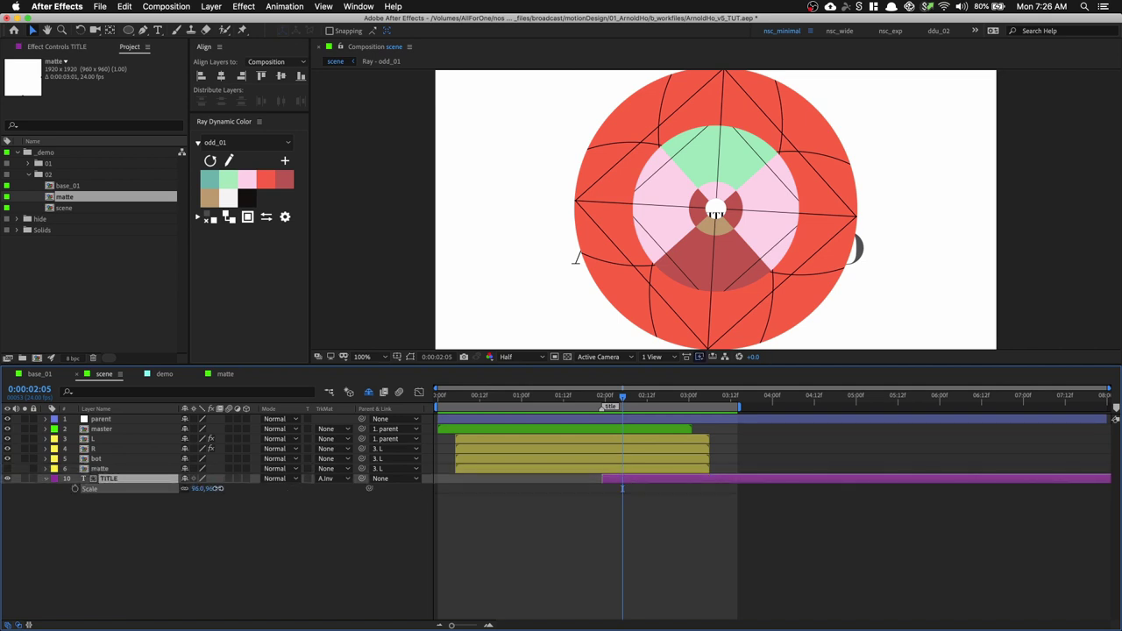
{"action": "left_click_drag", "start_coordinate": [219, 491], "coordinate": [219, 494]}
{"action": "left_click", "coordinate": [215, 488]}
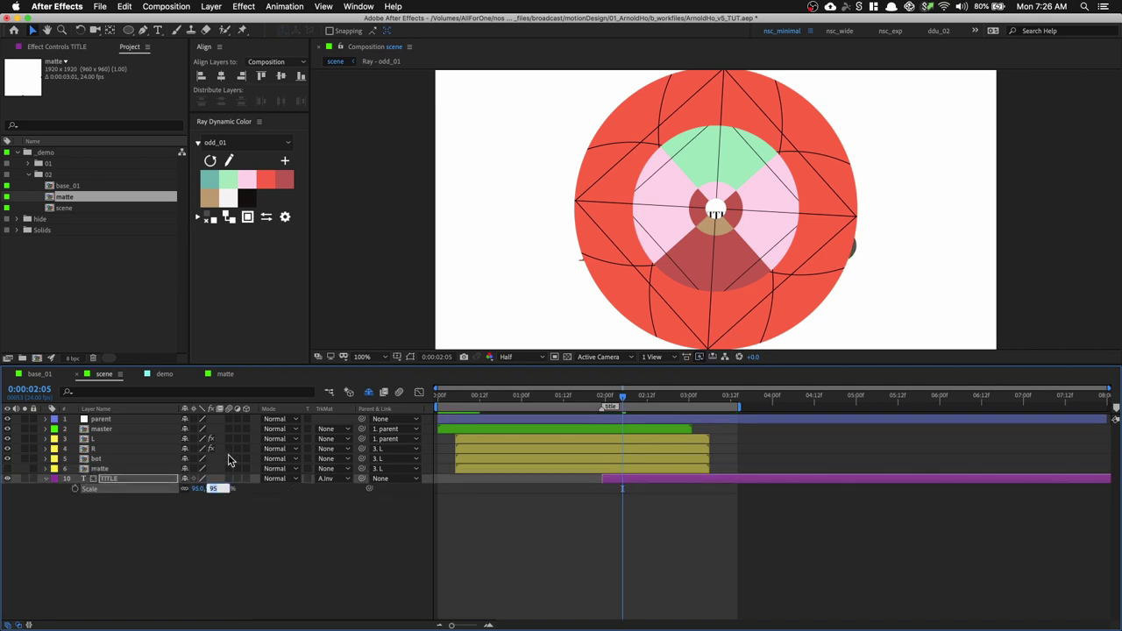
{"action": "type", "text": "90"}
{"action": "key", "text": "Return"}
{"action": "left_click", "coordinate": [75, 488]}
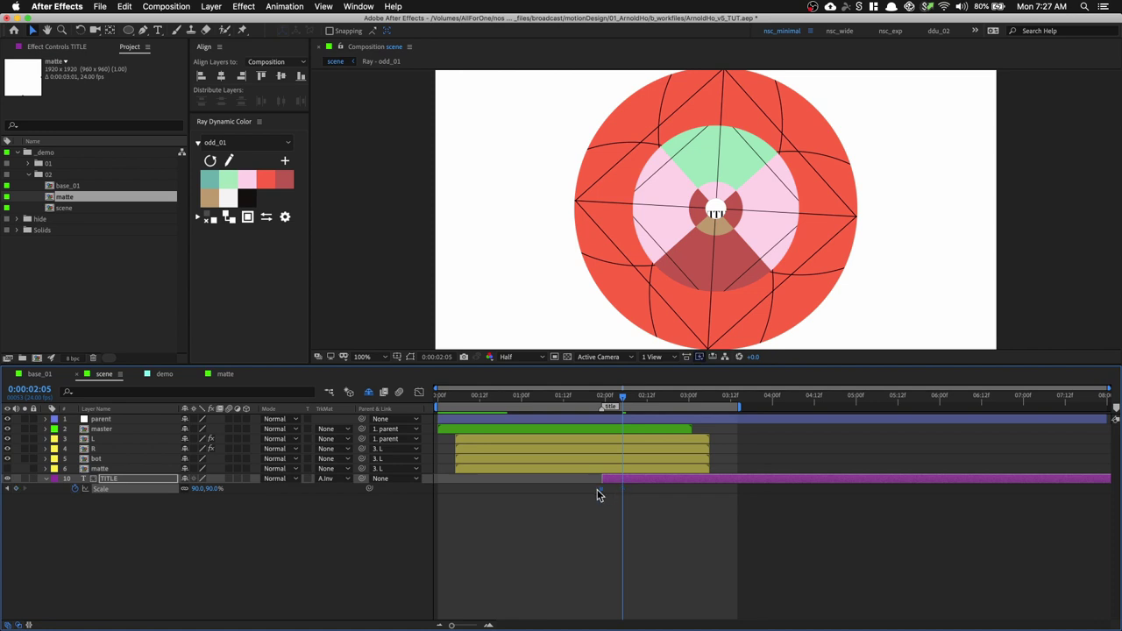
Add a 100% Scale keyframe to TITLE at 0:00:02:14 and scrub back through the scaling animation
{"action": "left_click", "coordinate": [653, 401]}
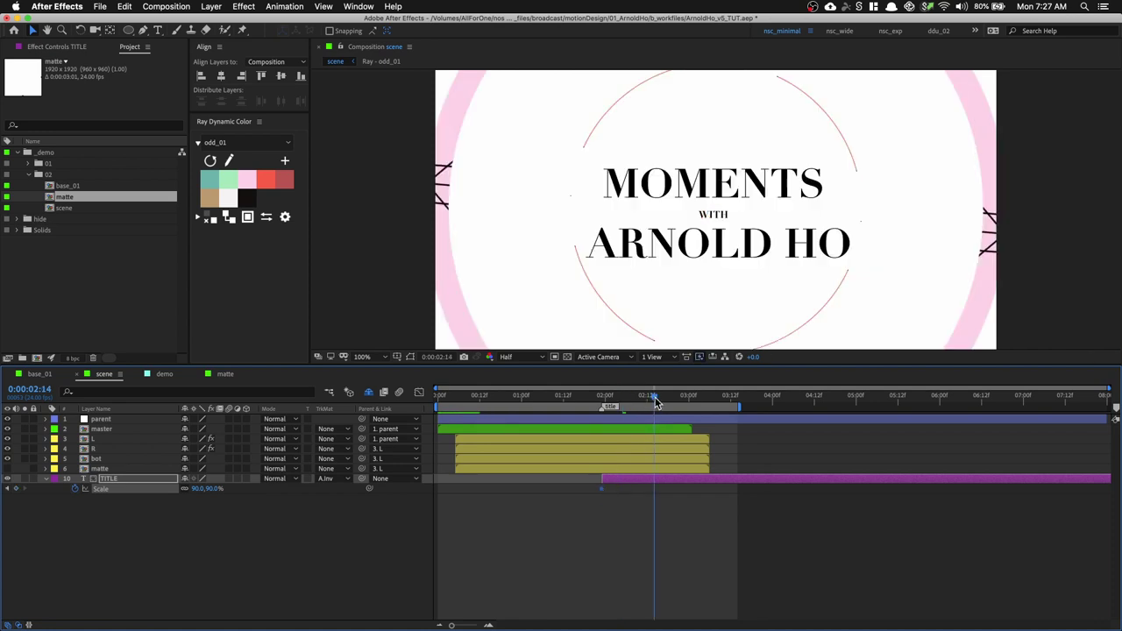
{"action": "left_click", "coordinate": [214, 489]}
{"action": "type", "text": "100"}
{"action": "key", "text": "Return"}
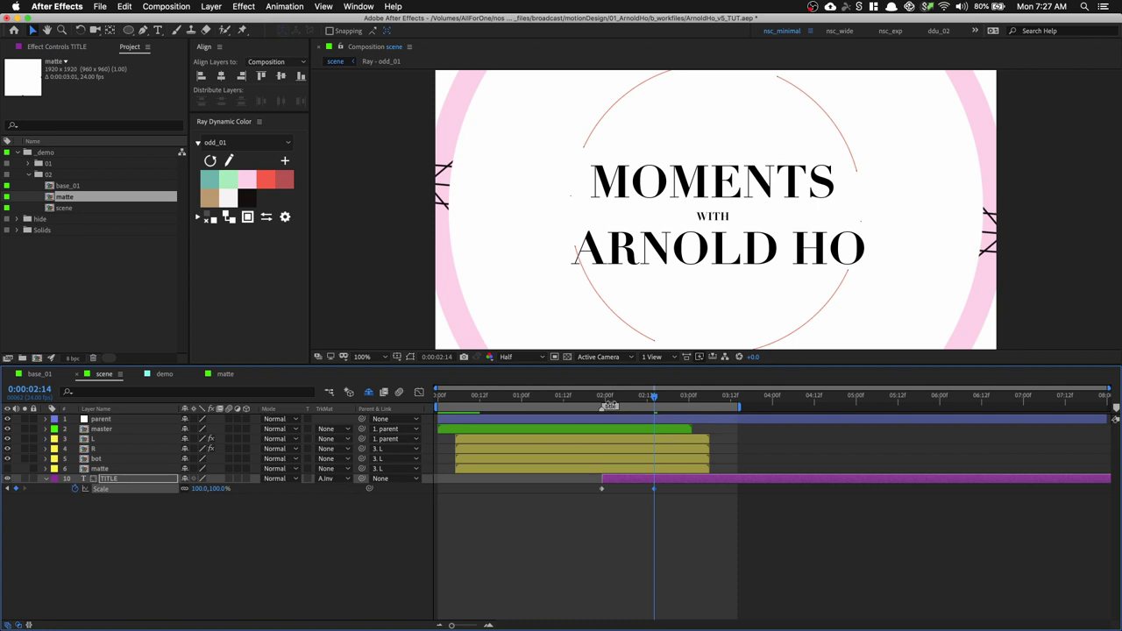
{"action": "left_click_drag", "start_coordinate": [607, 399], "coordinate": [587, 402]}
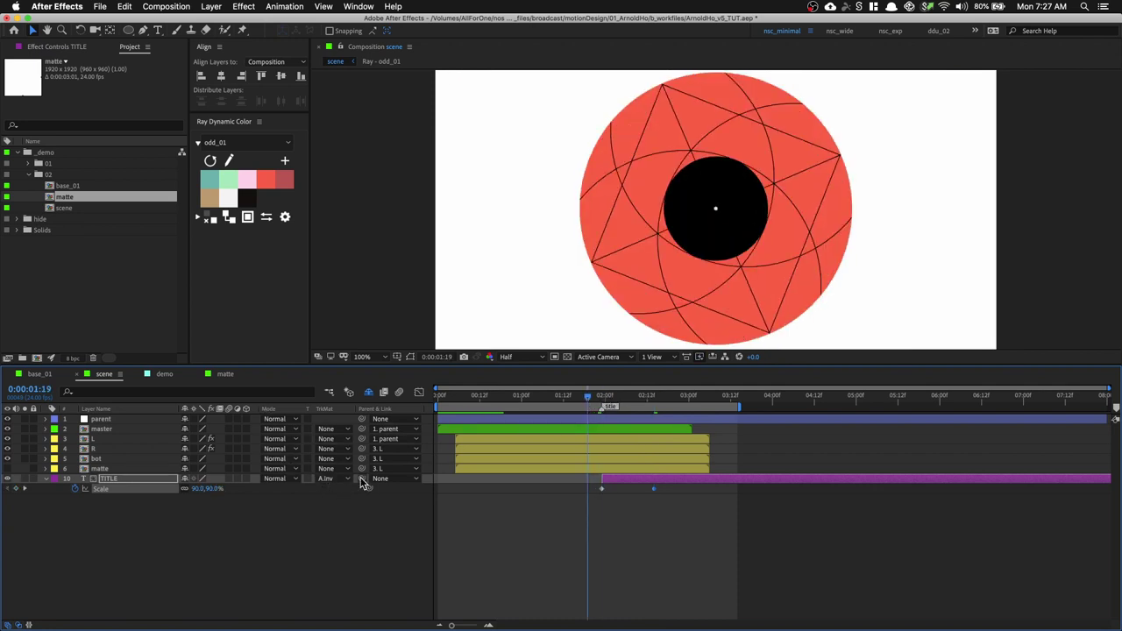
Create a null object in the scene composition, rename it aux, and give it the Blue label
{"action": "left_click", "coordinate": [165, 509]}
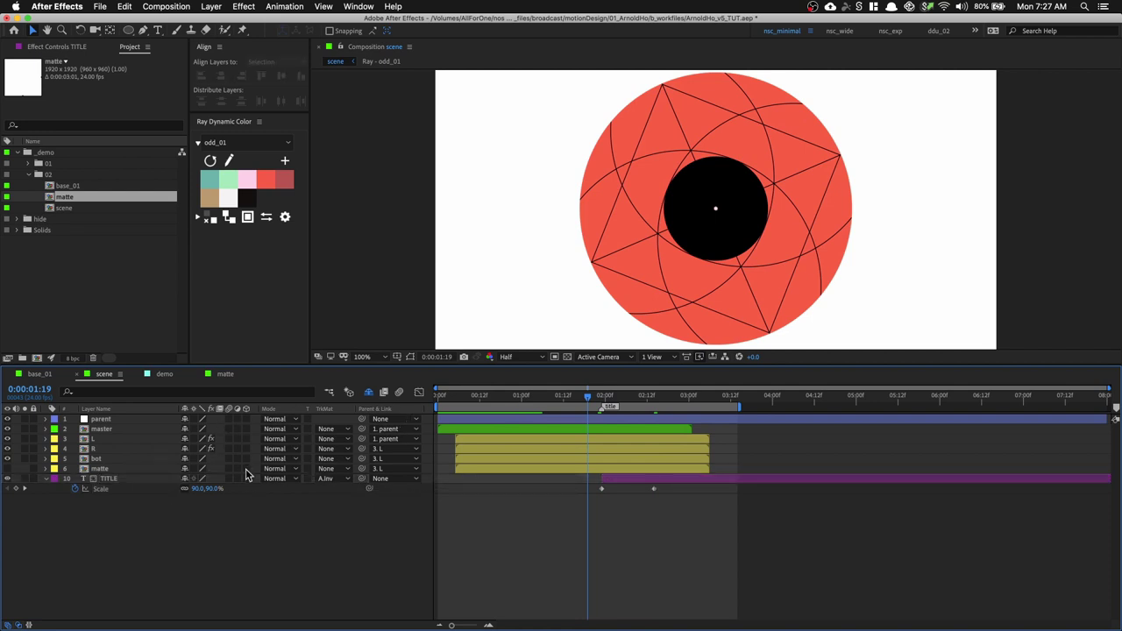
{"action": "right_click", "coordinate": [226, 494]}
{"action": "mouse_move", "coordinate": [242, 502]}
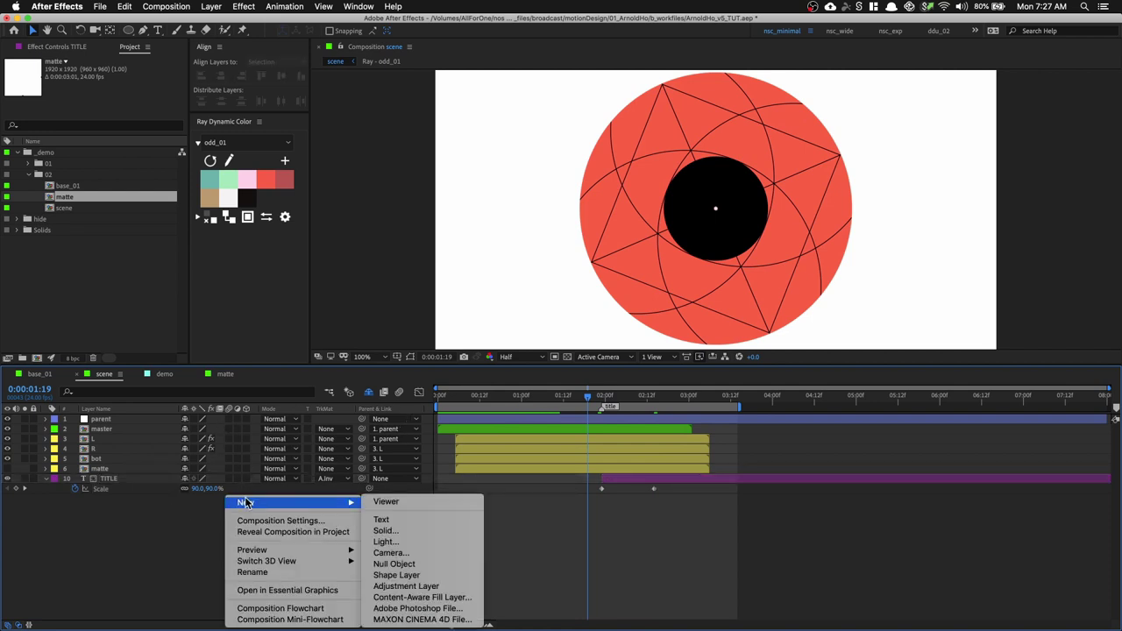
{"action": "left_click", "coordinate": [396, 564]}
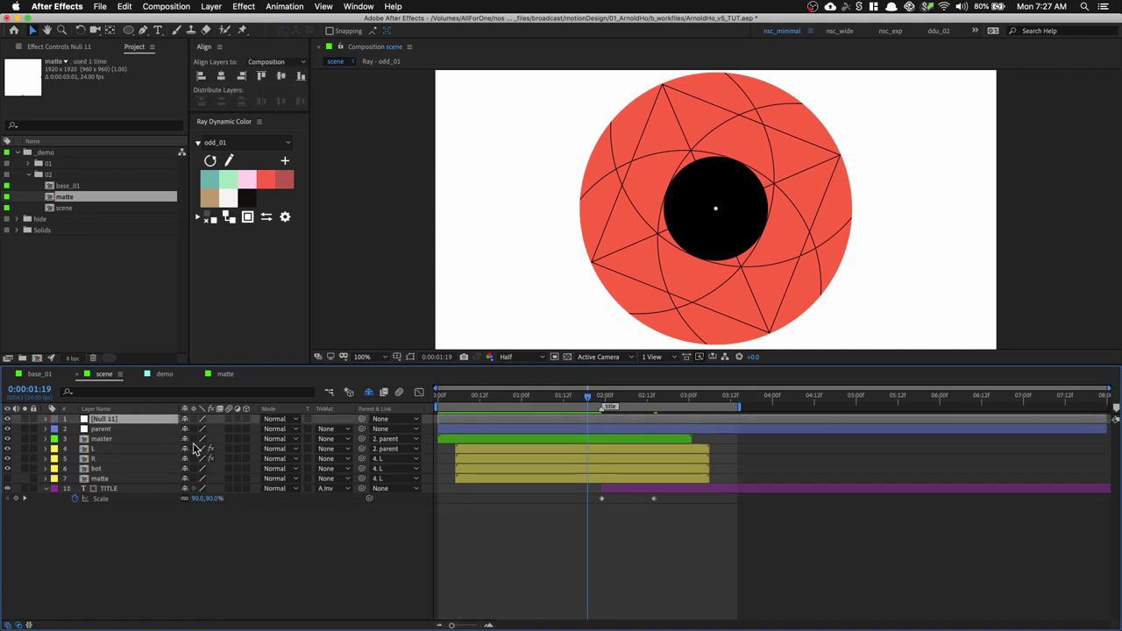
{"action": "key", "text": "Return"}
{"action": "type", "text": "ctr"}
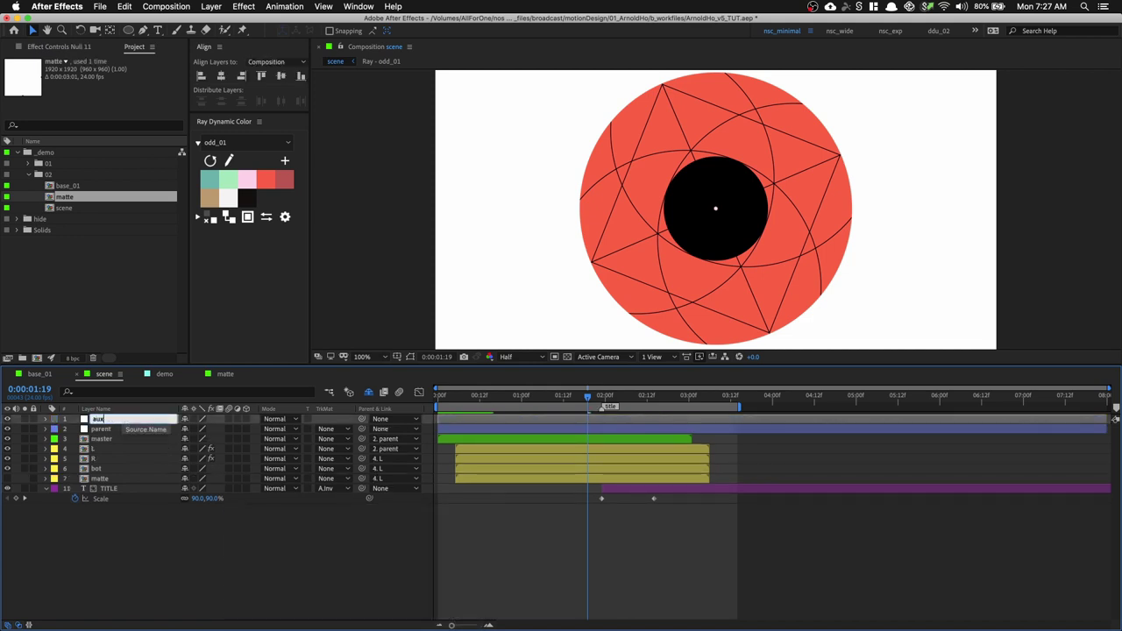
{"action": "key", "text": "Return"}
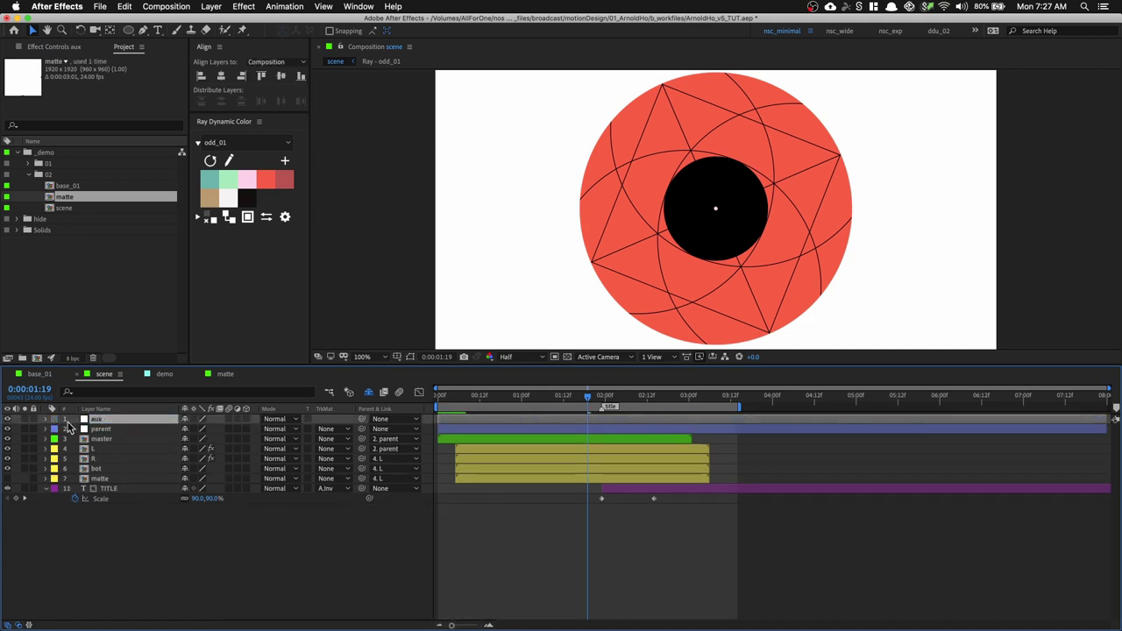
{"action": "left_click", "coordinate": [56, 421]}
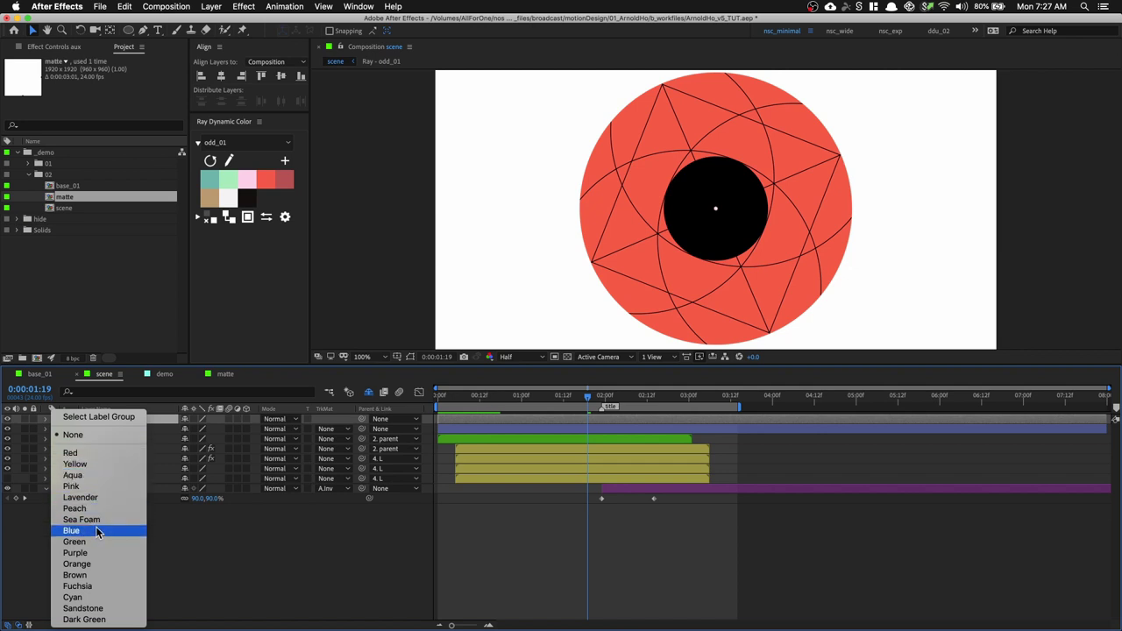
{"action": "left_click", "coordinate": [306, 512]}
Parent both the TITLE layer and the parent null to the aux null
{"action": "left_click_drag", "start_coordinate": [362, 491], "coordinate": [114, 424]}
{"action": "left_click", "coordinate": [117, 489]}
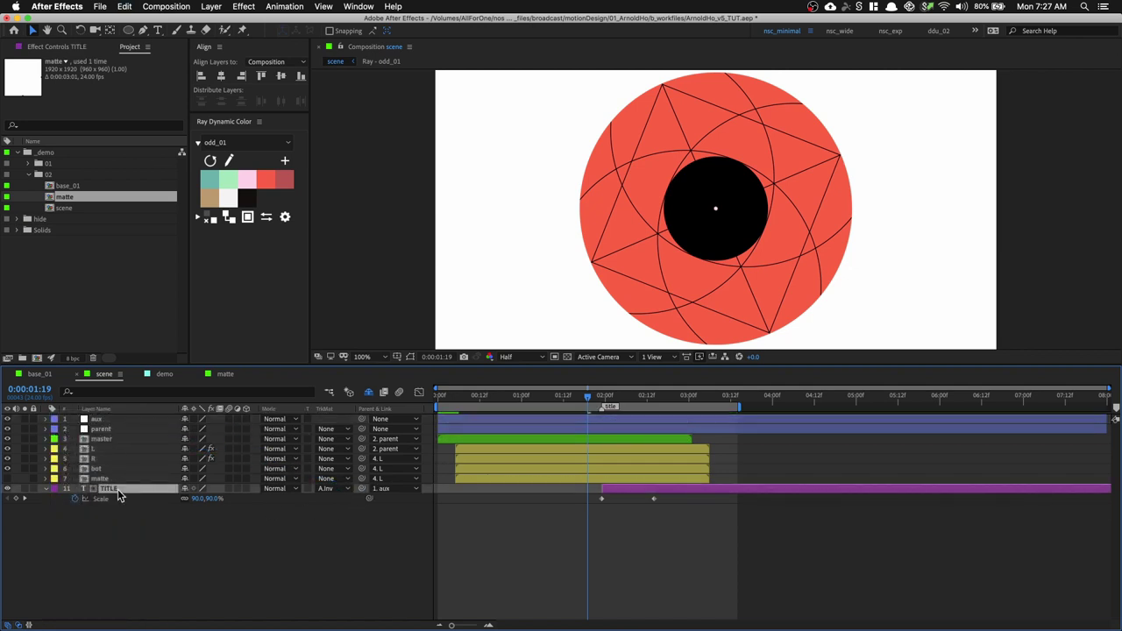
{"action": "left_click", "coordinate": [119, 441]}
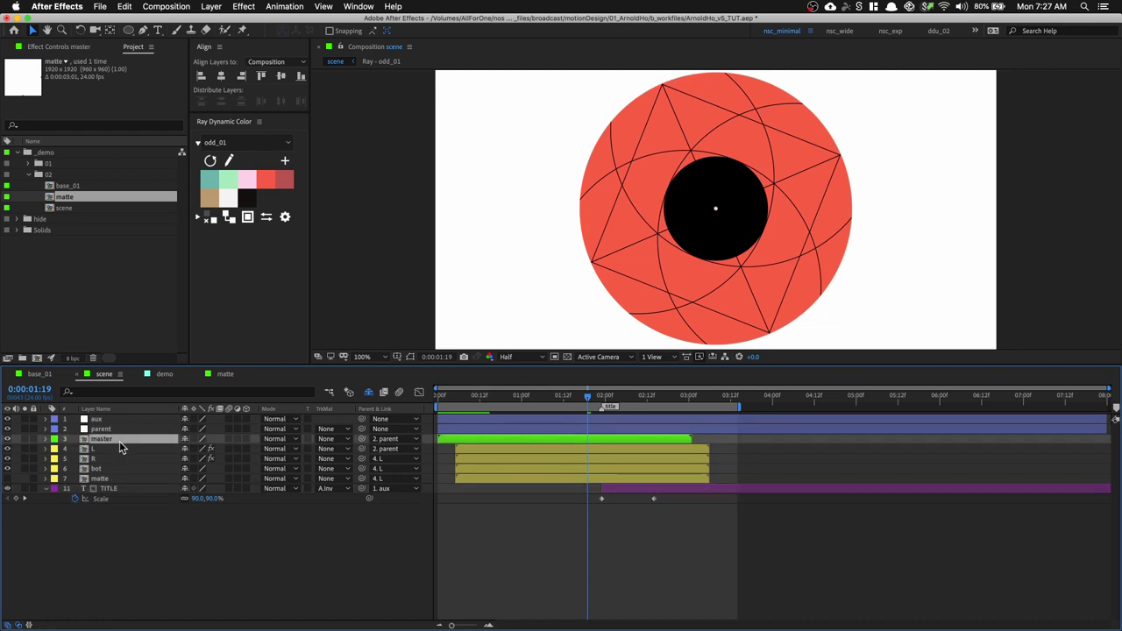
{"action": "left_click", "coordinate": [153, 431]}
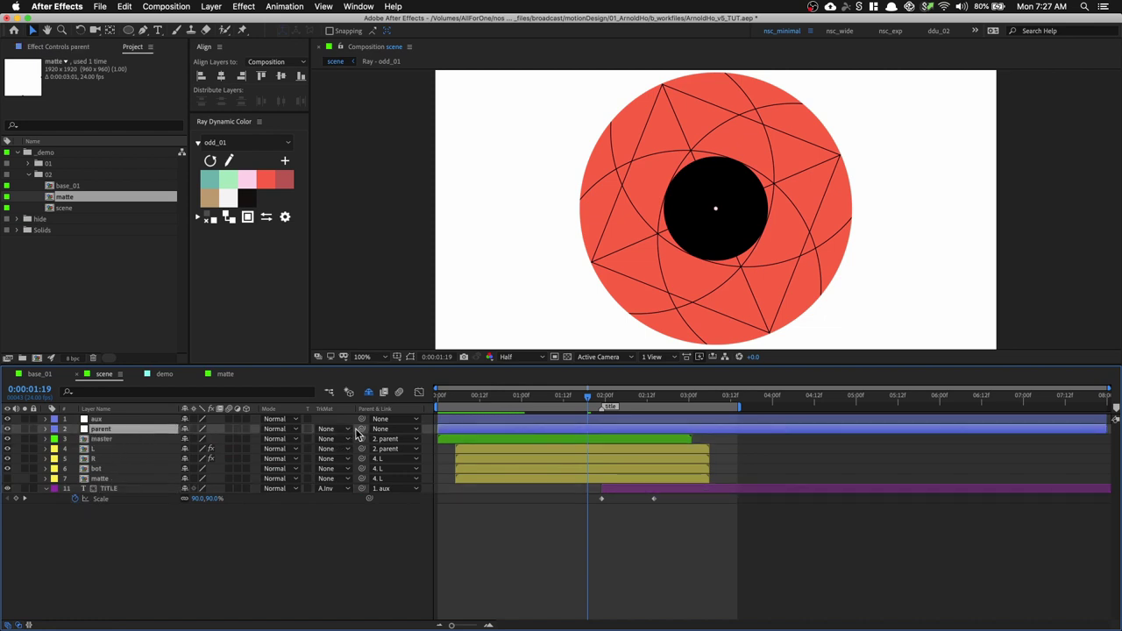
{"action": "left_click_drag", "start_coordinate": [361, 429], "coordinate": [100, 419]}
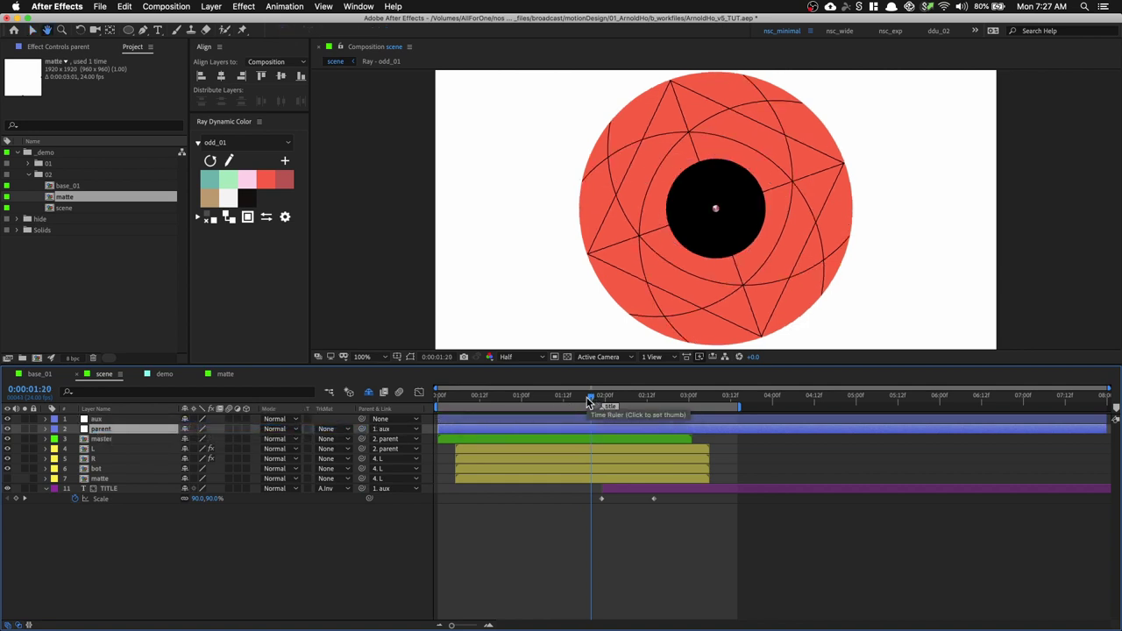
Preview the scene and inspect the parent null's Scale keyframes around 0:00:00:12
{"action": "key", "text": "Page_Down"}
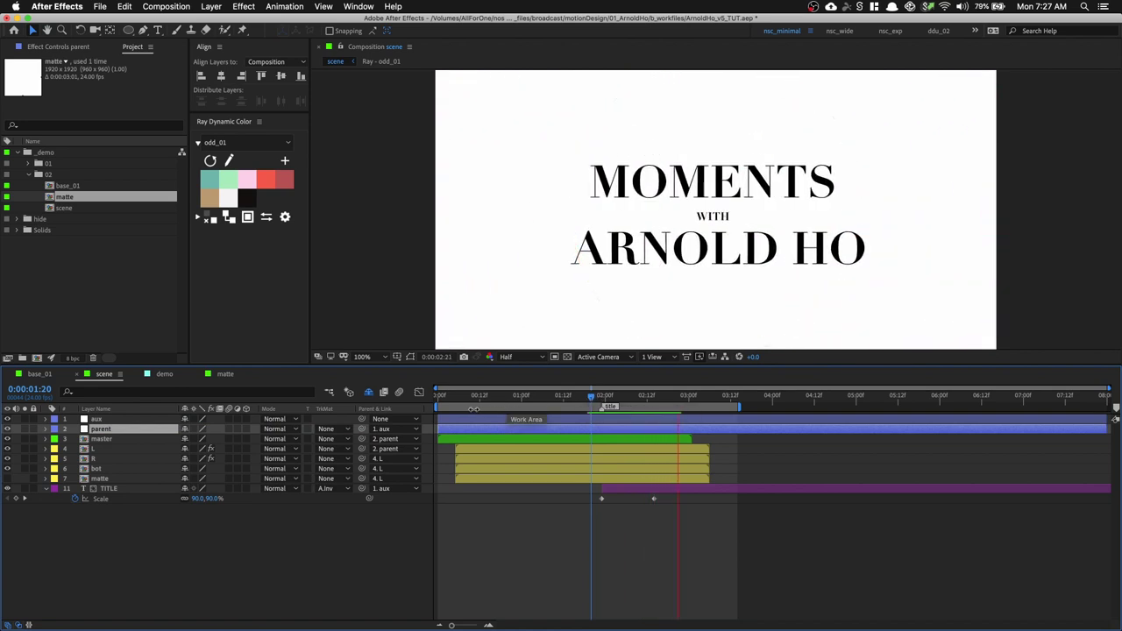
{"action": "key", "text": "space"}
{"action": "key", "text": "s"}
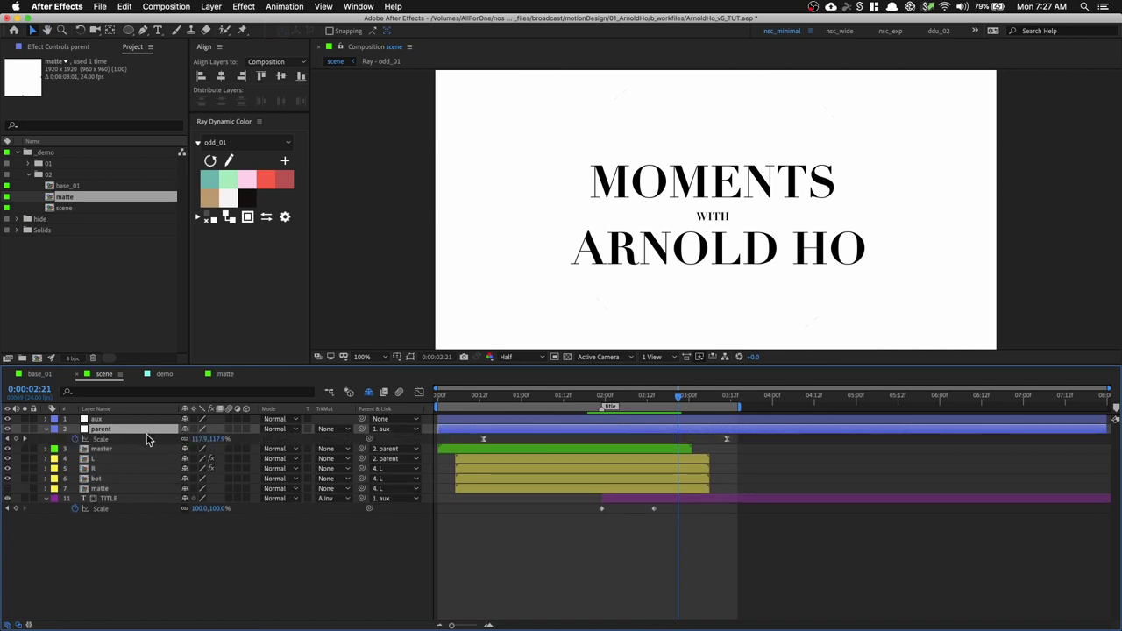
{"action": "key", "text": "r"}
{"action": "key", "text": "s"}
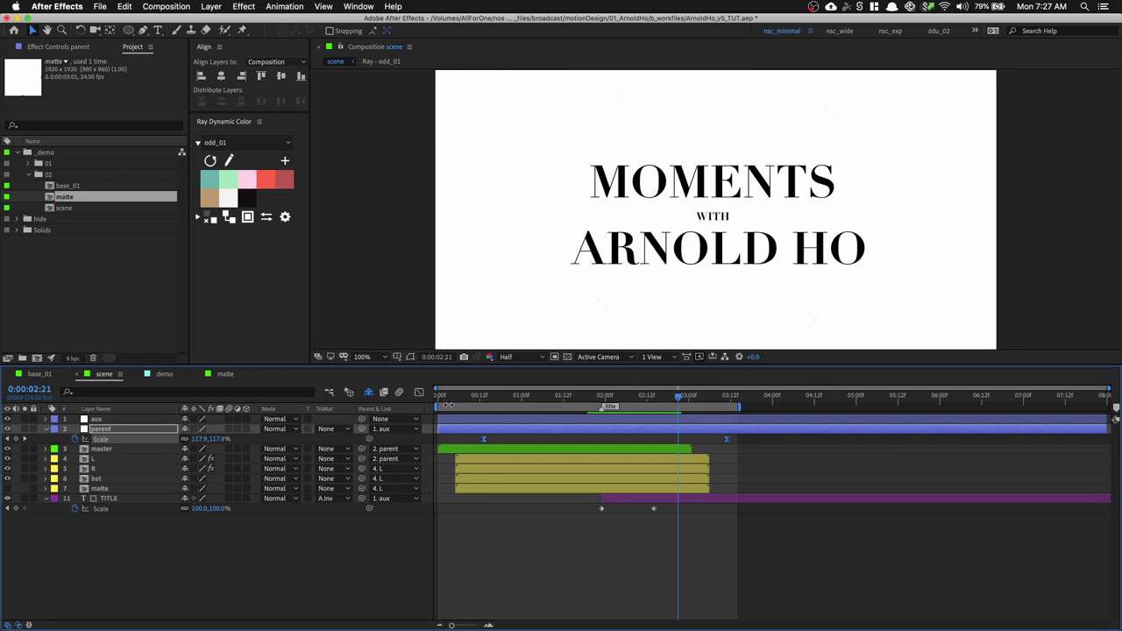
{"action": "left_click", "coordinate": [483, 398]}
{"action": "key", "text": "Page_Up"}
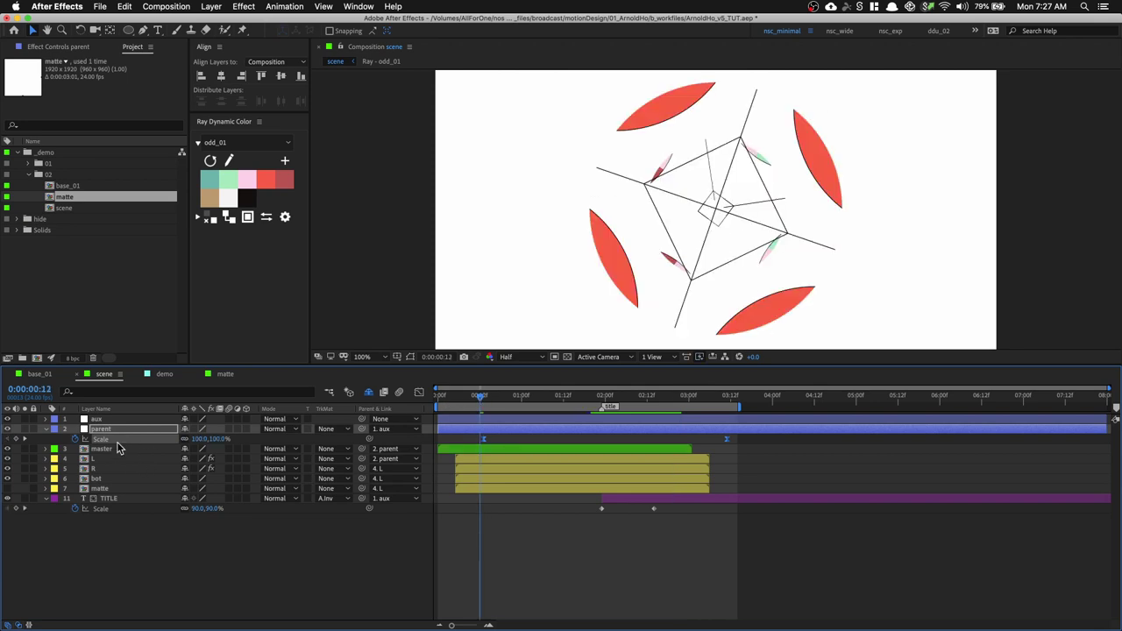
Try parenting the TITLE layer to the parent null and preview the animation from 0:00:01:02
{"action": "left_click", "coordinate": [633, 397]}
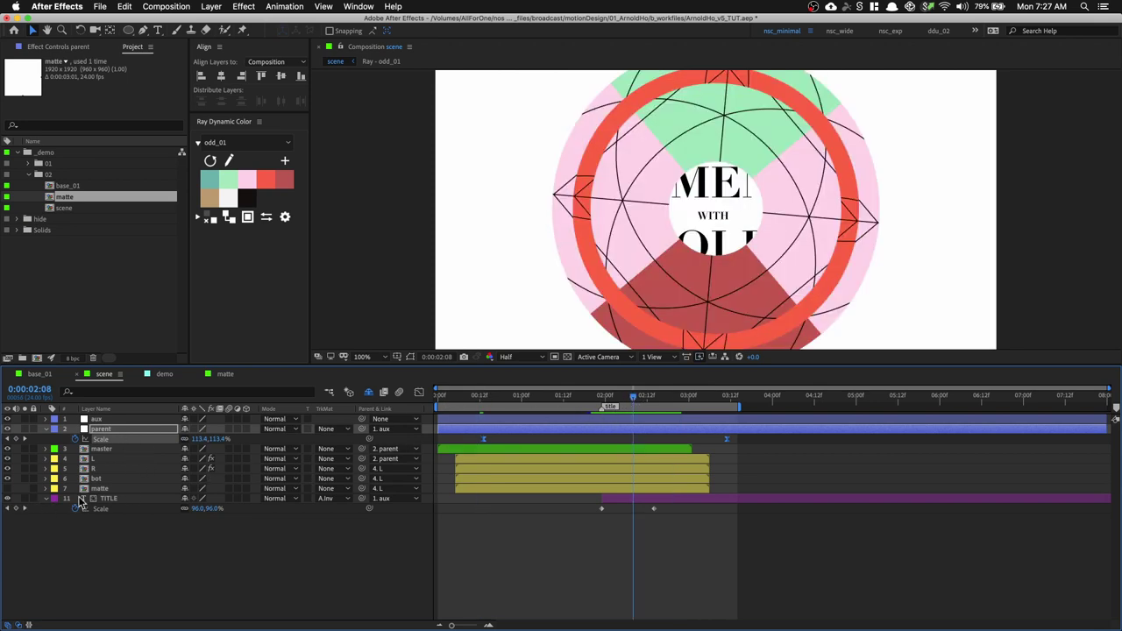
{"action": "left_click", "coordinate": [79, 501]}
{"action": "left_click_drag", "start_coordinate": [361, 498], "coordinate": [142, 436]}
{"action": "left_click_drag", "start_coordinate": [634, 403], "coordinate": [527, 401]}
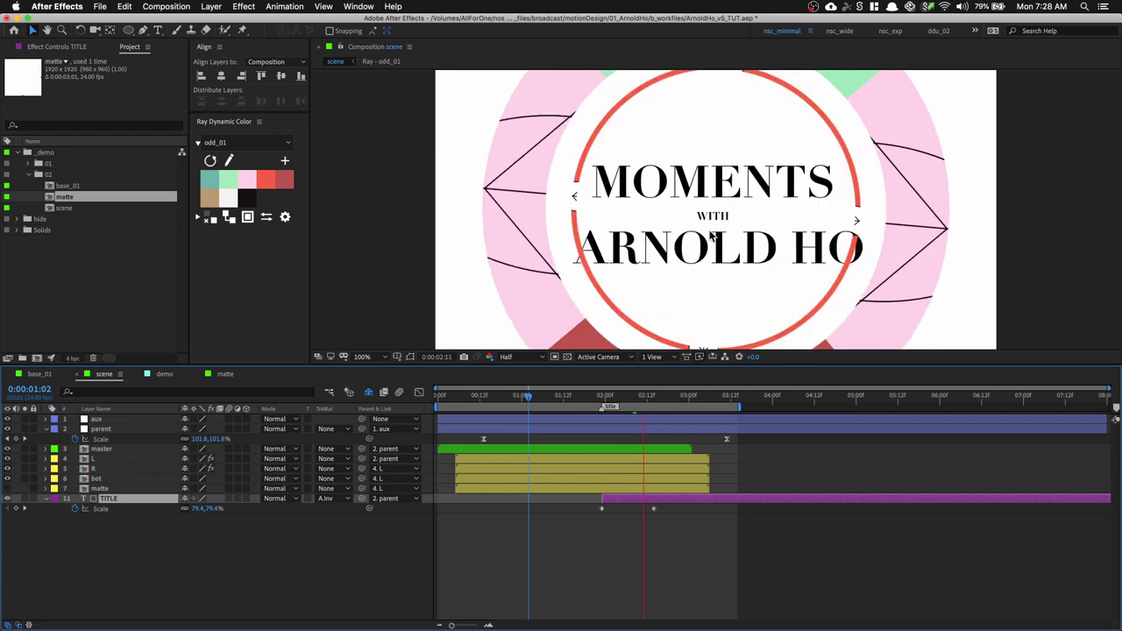
{"action": "key", "text": "space"}
Remove the Scale animation from the parent null at 0:00:00:13, keeping its Scale at 100%
{"action": "left_click", "coordinate": [102, 439]}
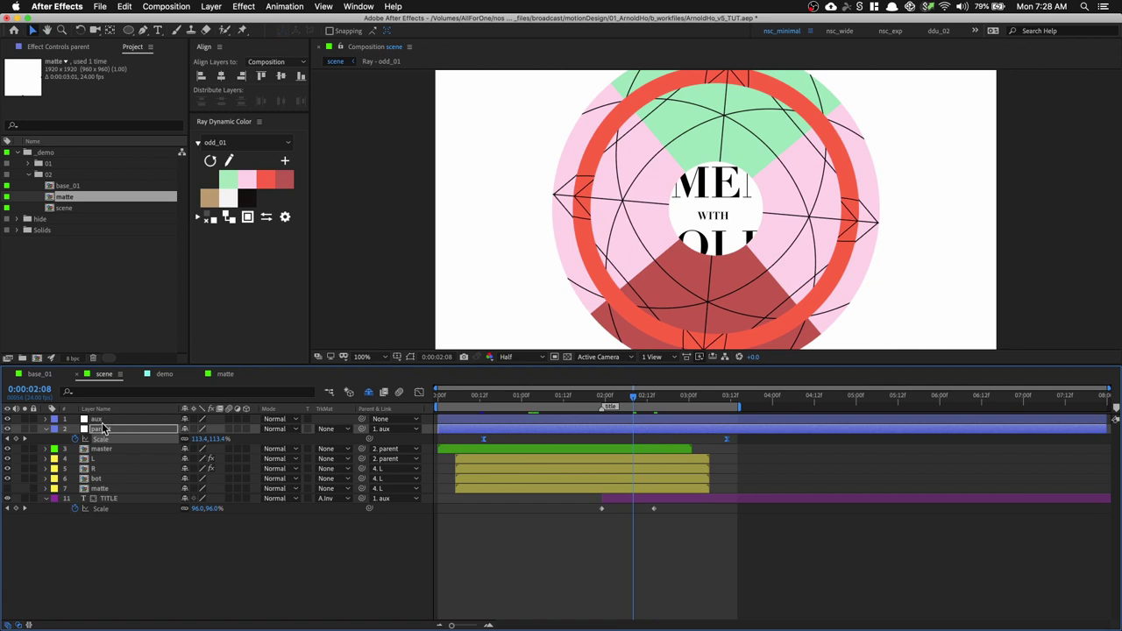
{"action": "left_click", "coordinate": [106, 420]}
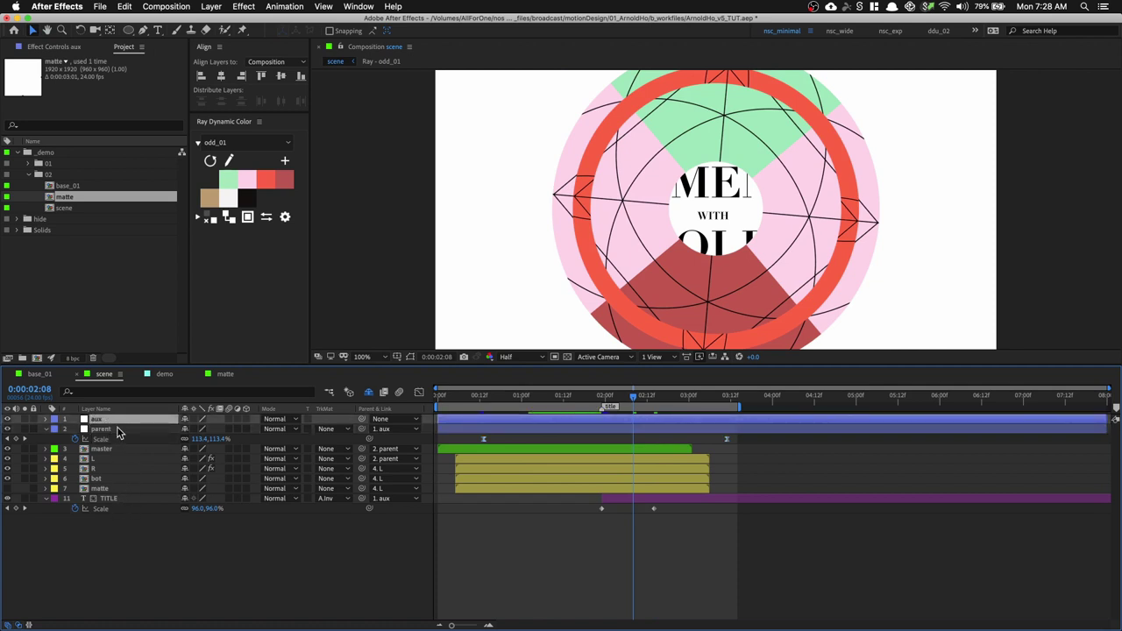
{"action": "left_click", "coordinate": [115, 430]}
{"action": "left_click_drag", "start_coordinate": [496, 398], "coordinate": [483, 398]}
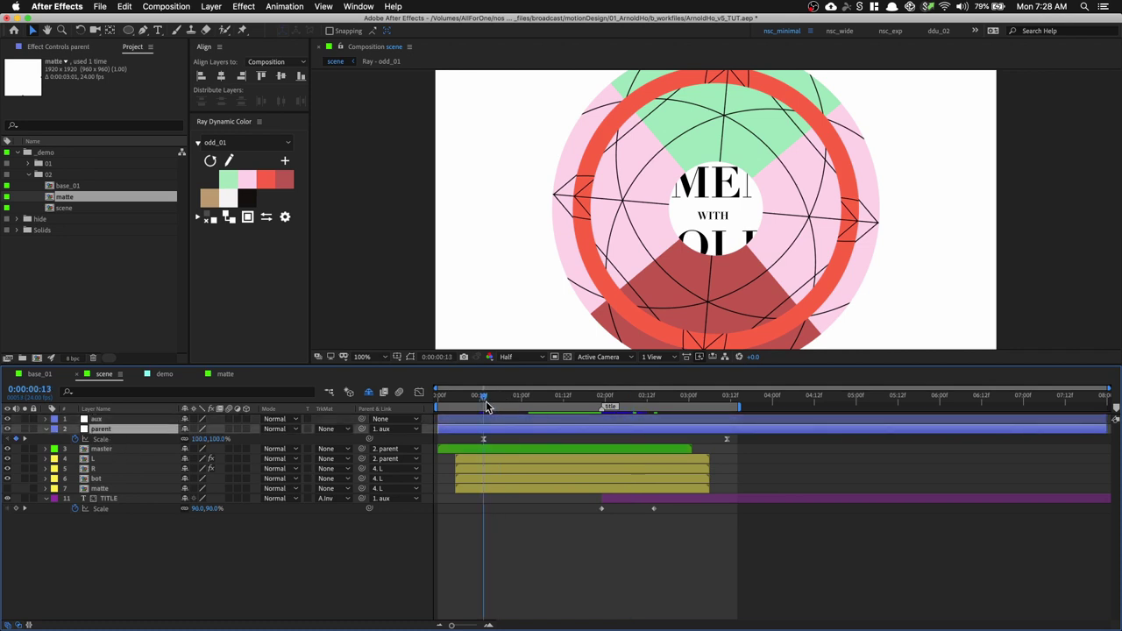
{"action": "left_click", "coordinate": [114, 440]}
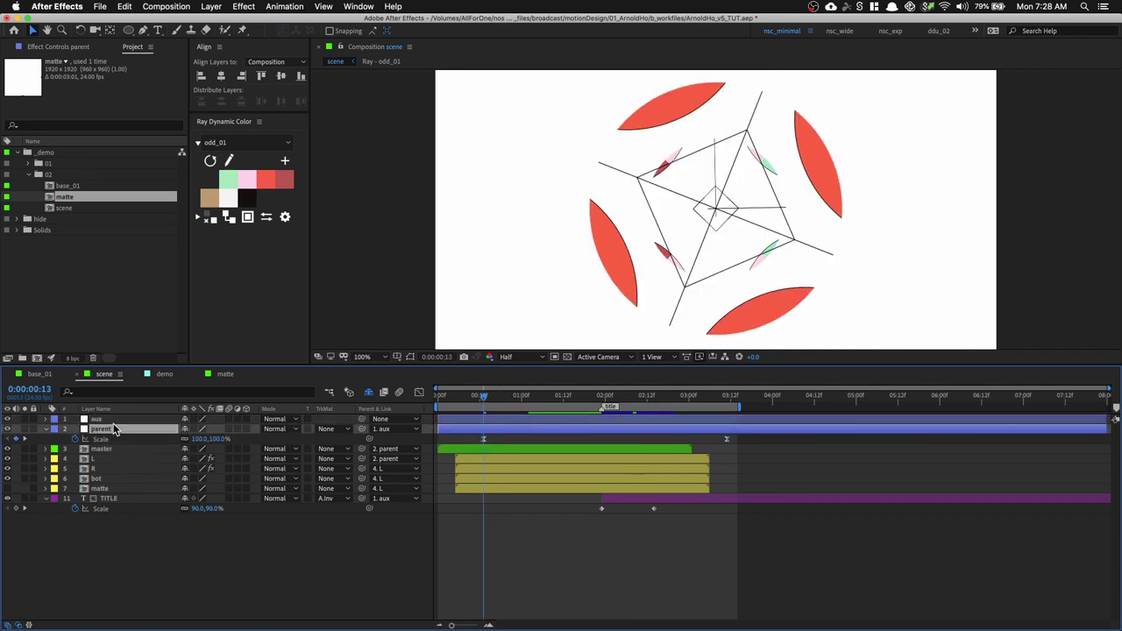
{"action": "left_click", "coordinate": [115, 429]}
{"action": "left_click", "coordinate": [82, 442]}
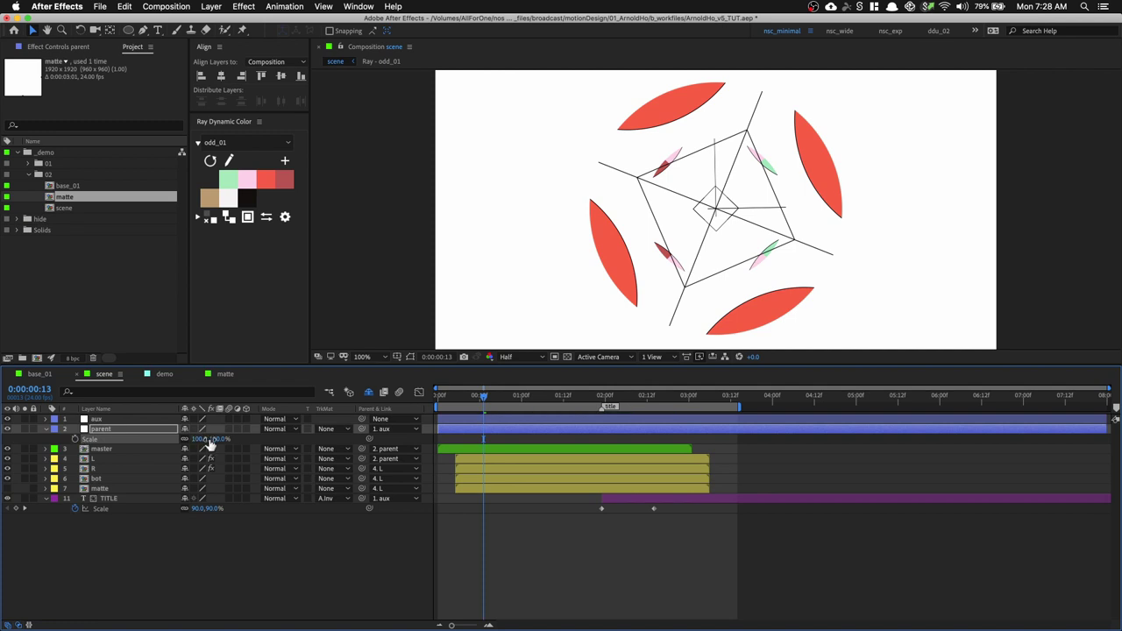
{"action": "left_click", "coordinate": [48, 430]}
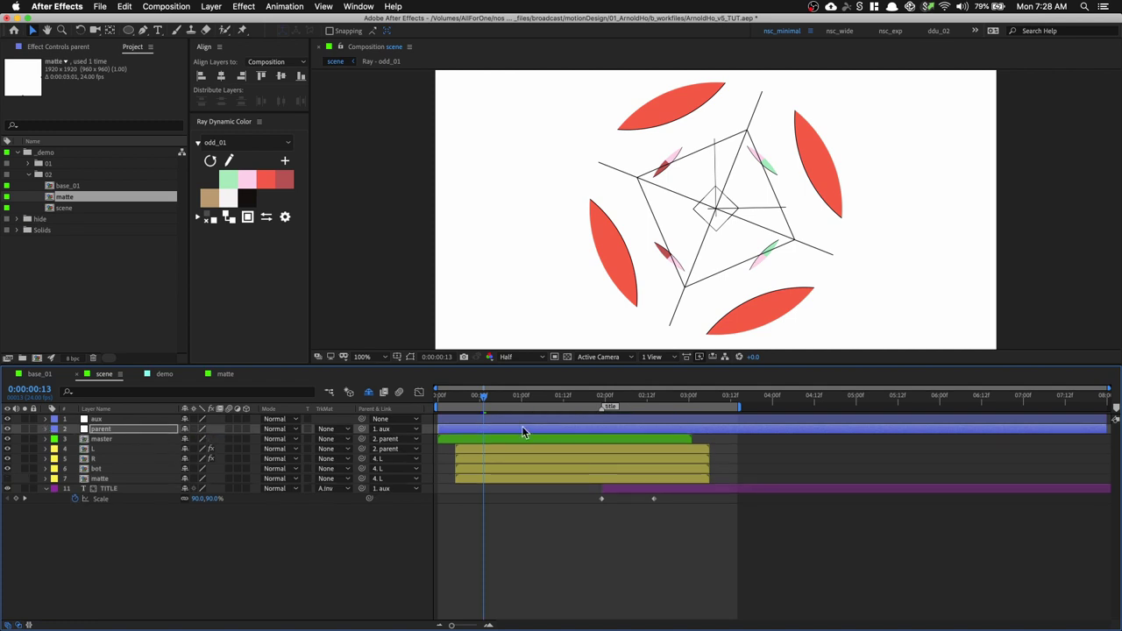
Extend the work area's end to just before 6 seconds, set the preview resolution to Third, and preview from 0:00:01:20
{"action": "key", "text": "space"}
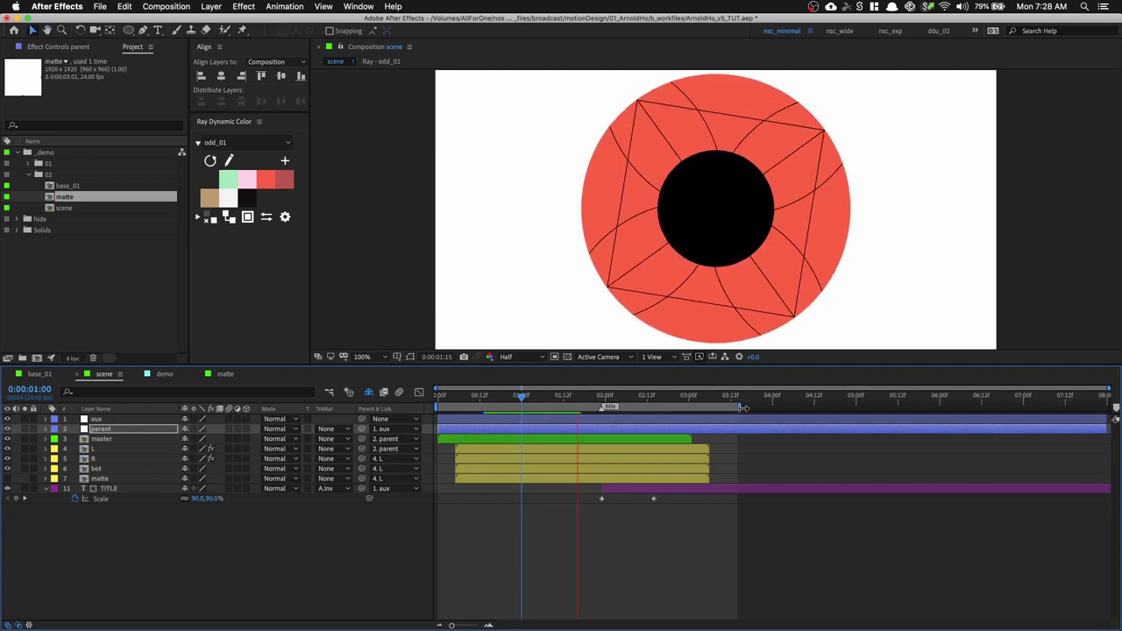
{"action": "left_click_drag", "start_coordinate": [741, 407], "coordinate": [931, 407]}
{"action": "left_click", "coordinate": [519, 357]}
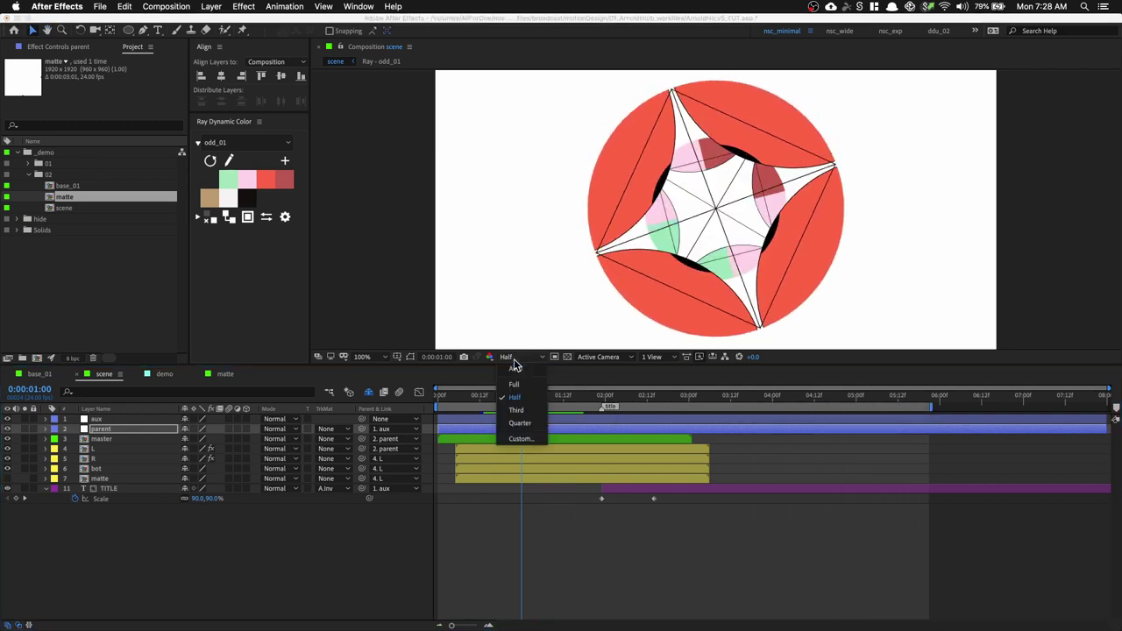
{"action": "left_click", "coordinate": [517, 416]}
{"action": "left_click", "coordinate": [591, 397]}
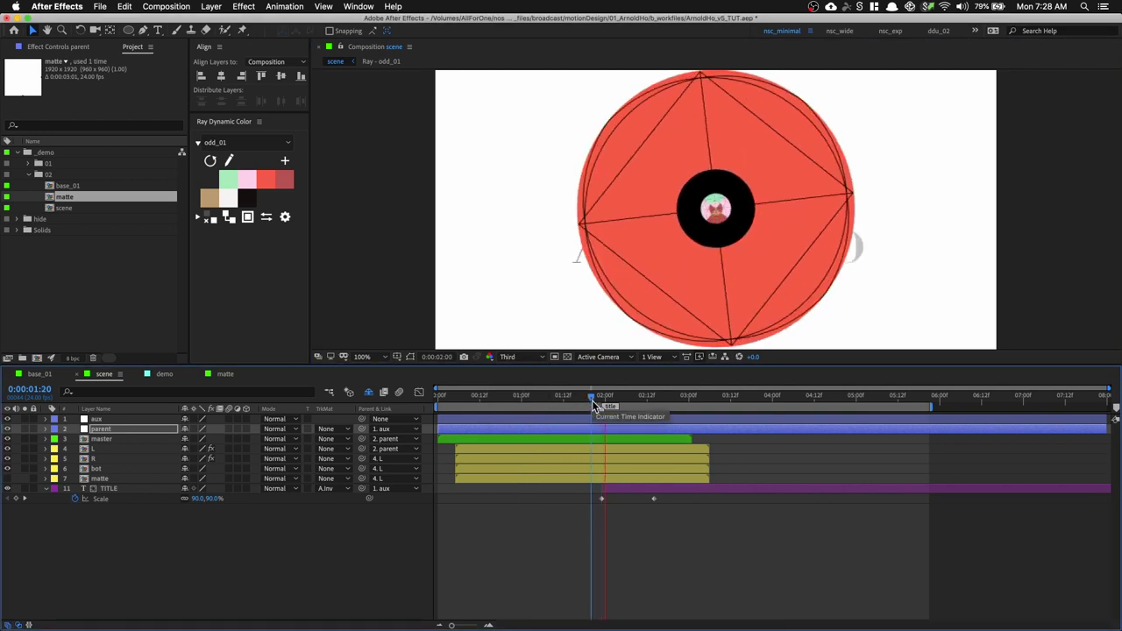
Set the TITLE layer's first Scale keyframe at 0:00:01:23 to 80% and preview the reveal
{"action": "left_click", "coordinate": [603, 399]}
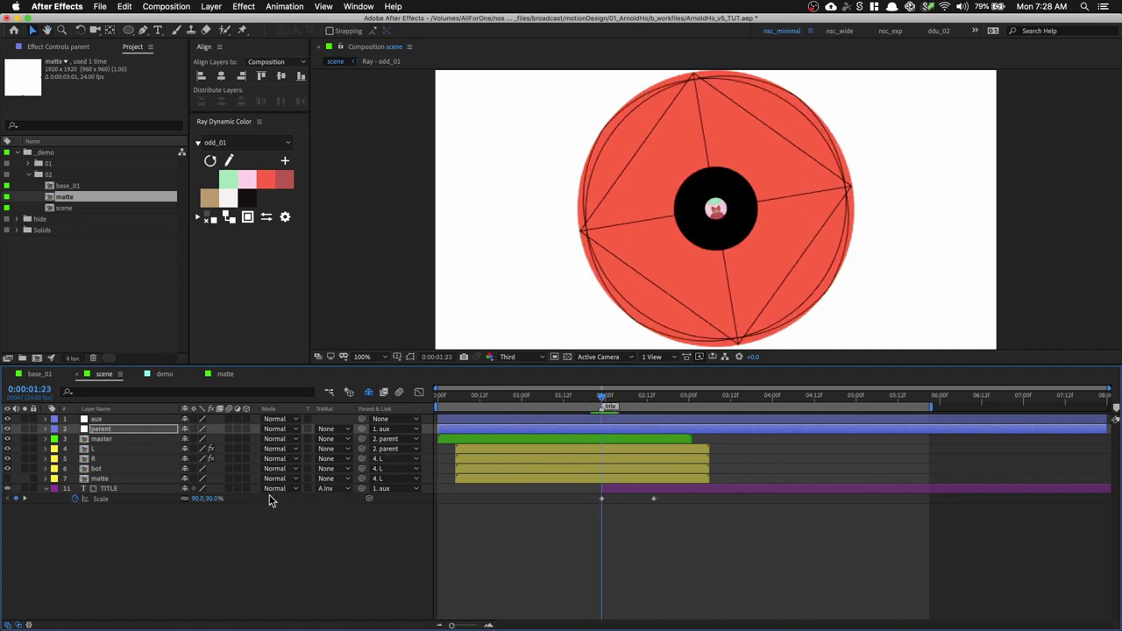
{"action": "left_click", "coordinate": [213, 498]}
{"action": "type", "text": "80"}
{"action": "key", "text": "Return"}
{"action": "key", "text": "space"}
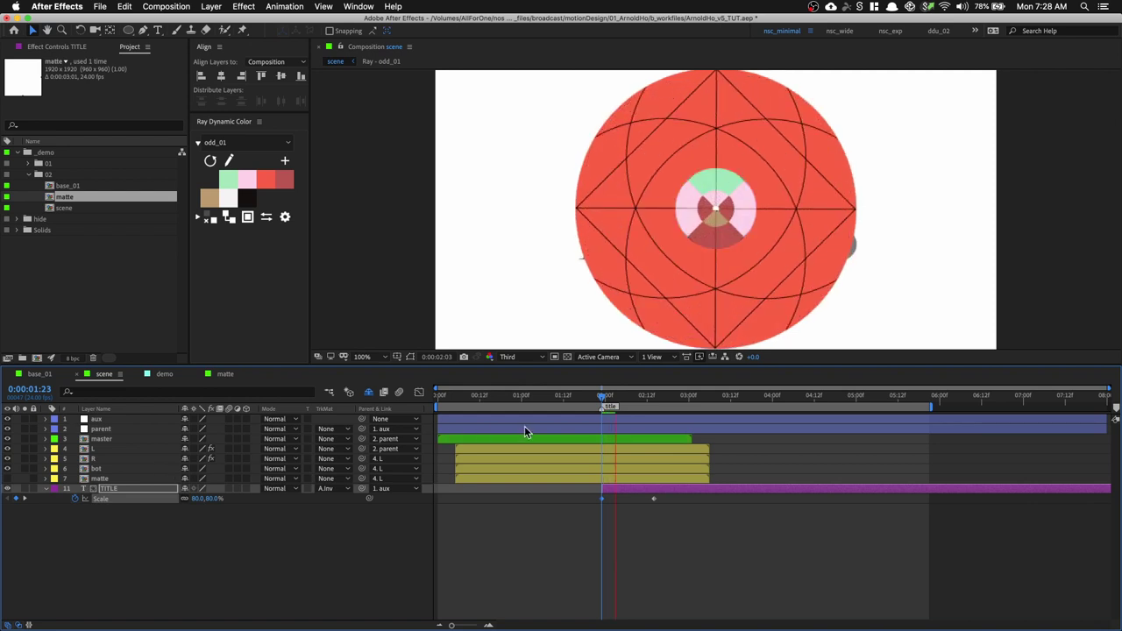
{"action": "key", "text": "space"}
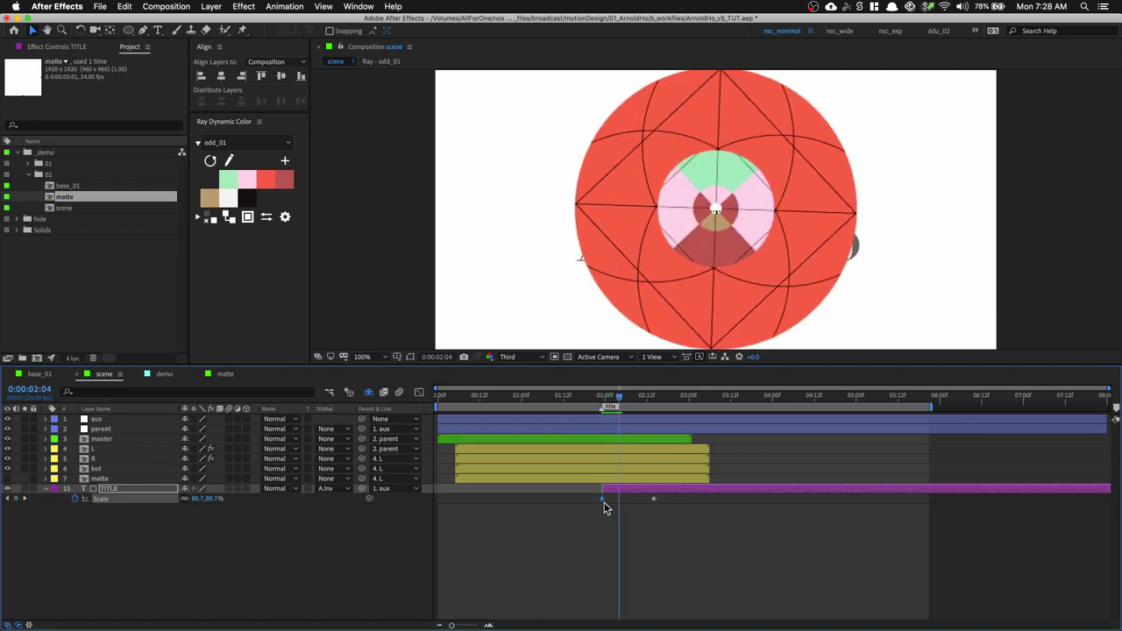
Try moving the TITLE layer's first Scale keyframe to 0:00:02:04 and on to 0:00:02:07, previewing each timing
{"action": "mouse_move", "coordinate": [621, 503]}
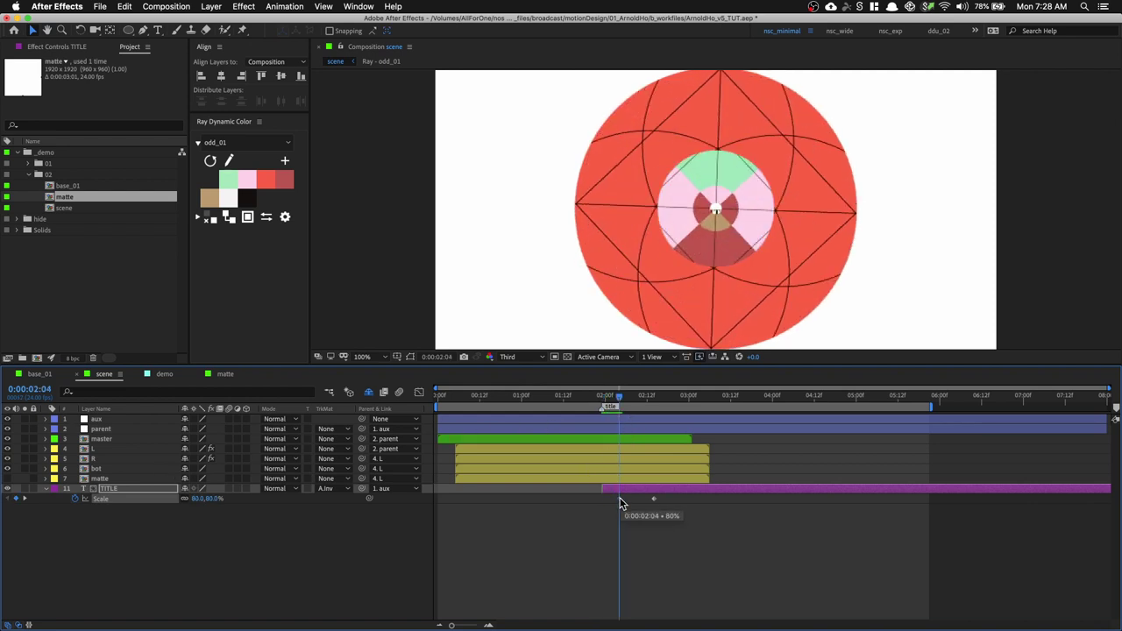
{"action": "key", "text": "space"}
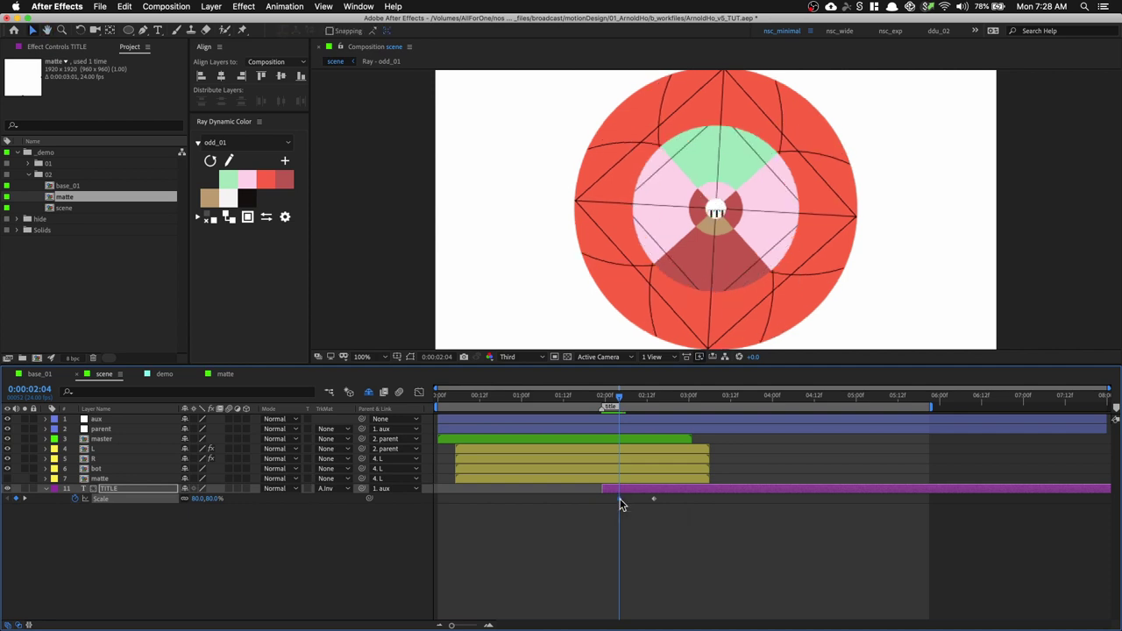
{"action": "key", "text": "space"}
{"action": "left_click_drag", "start_coordinate": [620, 501], "coordinate": [632, 501]}
{"action": "key", "text": "space"}
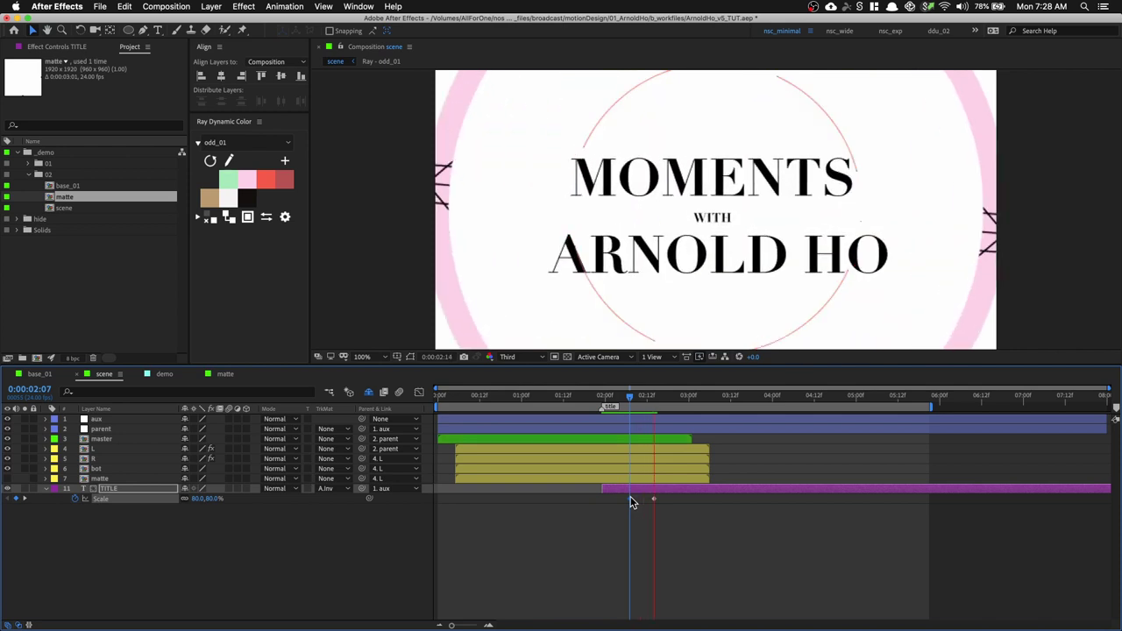
{"action": "key", "text": "space"}
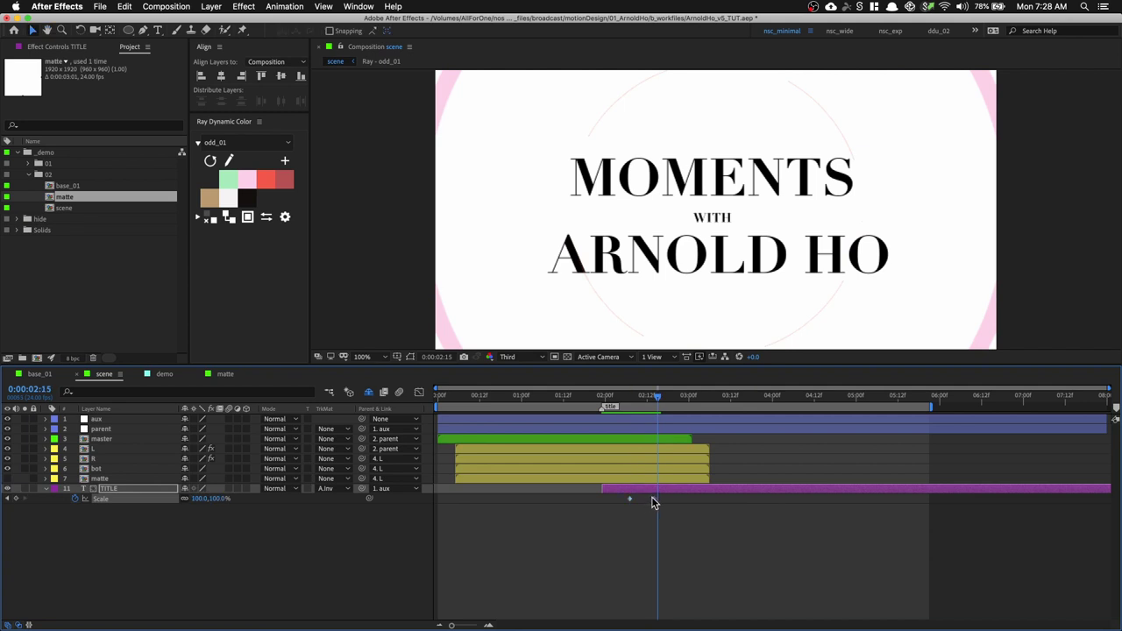
Remove the TITLE layer's Scale animation, keeping its Scale at 80%, and preview the scene from 0:00:01:18
{"action": "key", "text": "super+z"}
{"action": "left_click", "coordinate": [612, 399]}
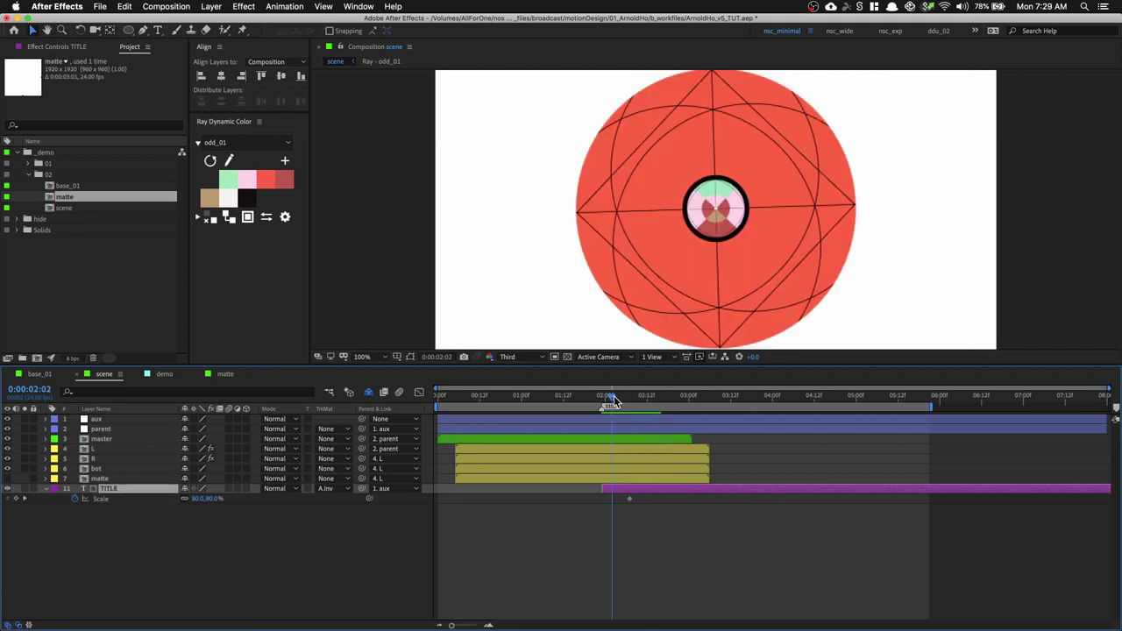
{"action": "key", "text": "space"}
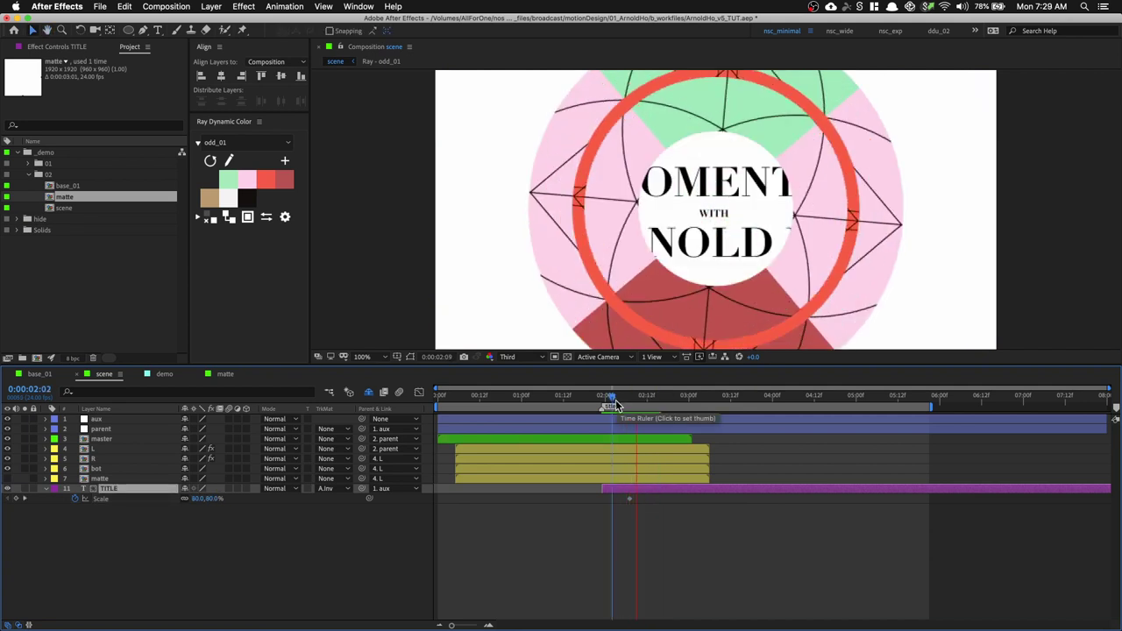
{"action": "left_click", "coordinate": [75, 499]}
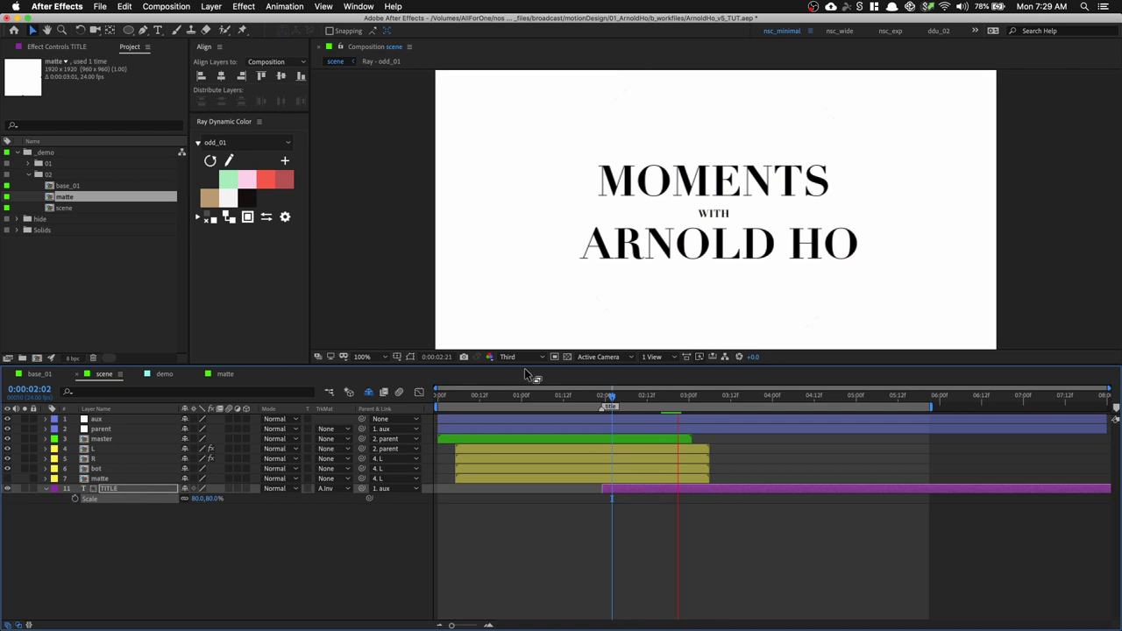
{"action": "left_click", "coordinate": [586, 397]}
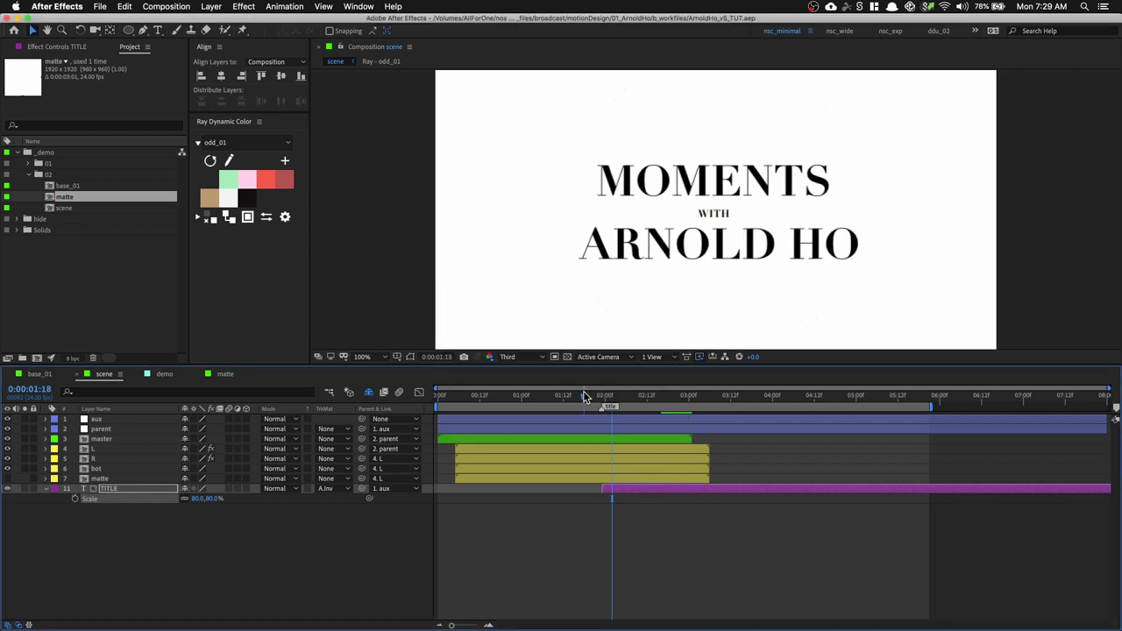
{"action": "key", "text": "space"}
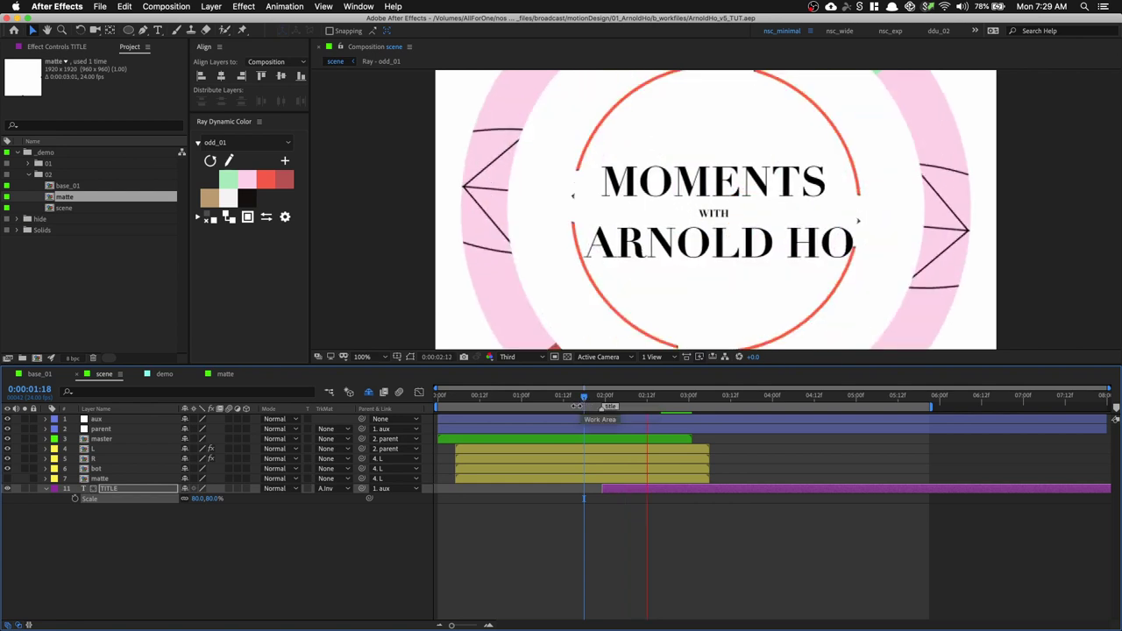
{"action": "left_click", "coordinate": [519, 545]}
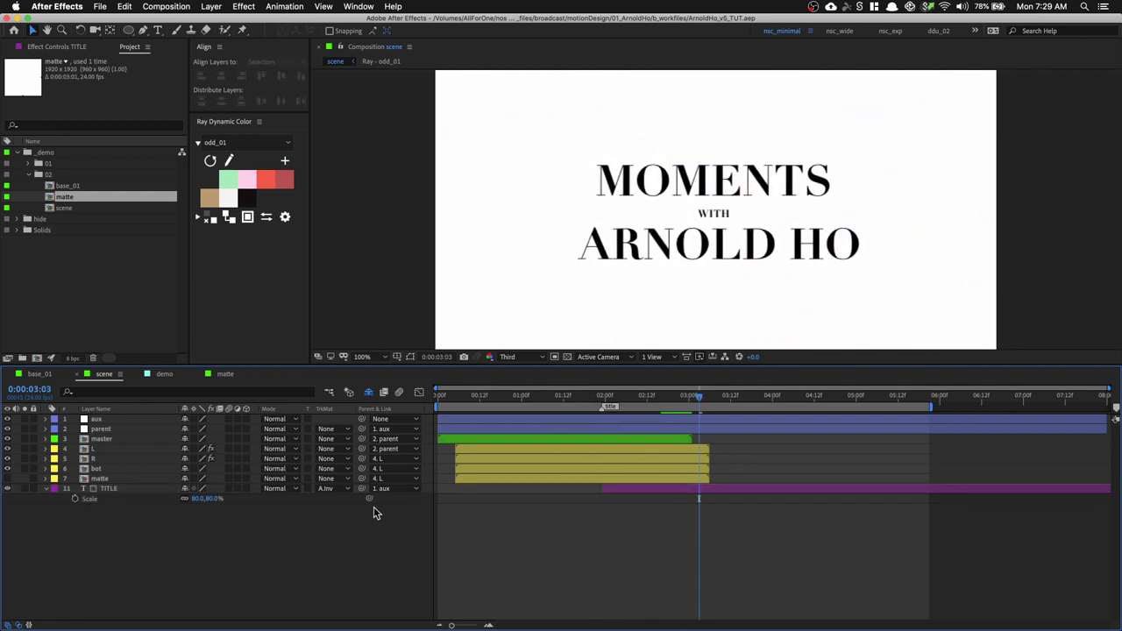
Create a new composition named sparkle, 250 x 250 px, with a duration of 16 frames
{"action": "key", "text": "super+k"}
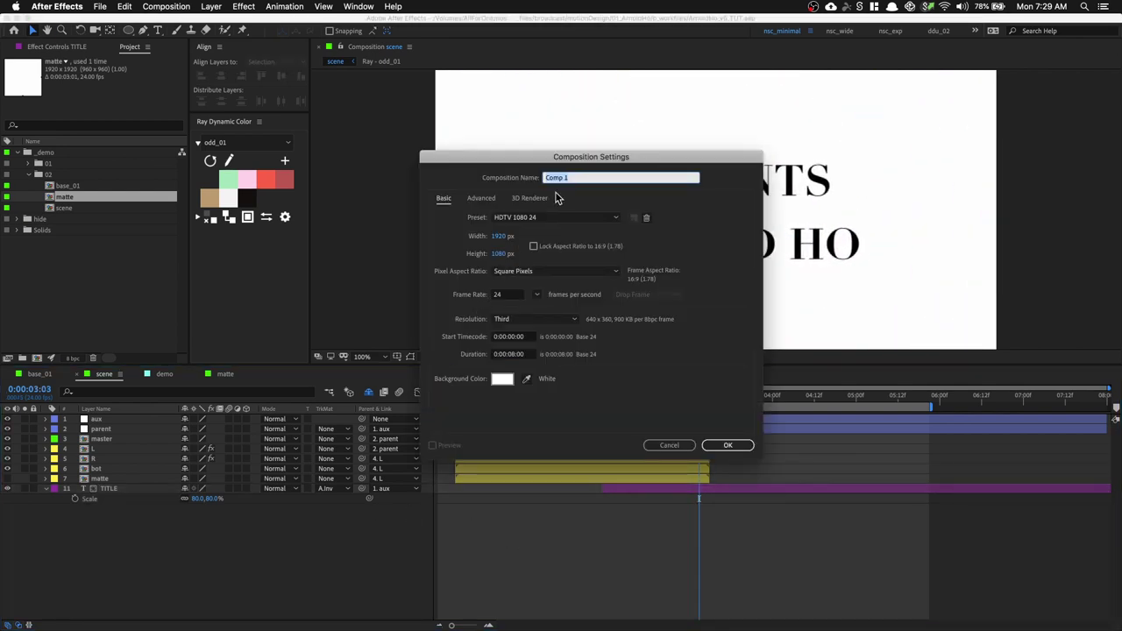
{"action": "type", "text": "c"}
{"action": "key", "text": "Tab"}
{"action": "key", "text": "Tab"}
{"action": "key", "text": "Tab"}
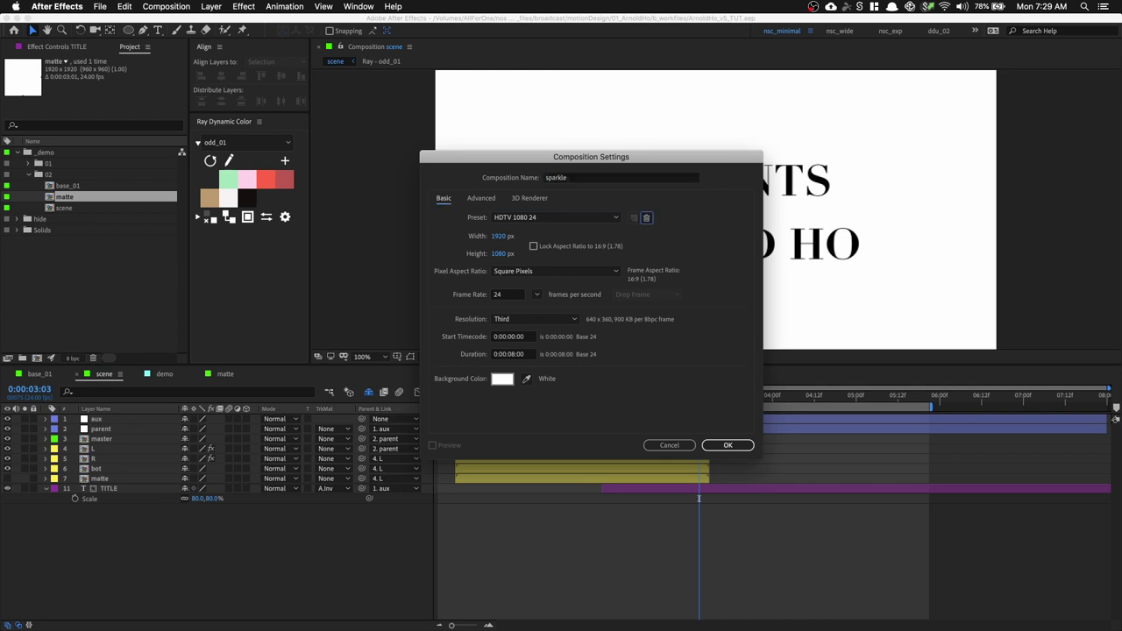
{"action": "type", "text": "250"}
{"action": "key", "text": "Tab"}
{"action": "type", "text": "250"}
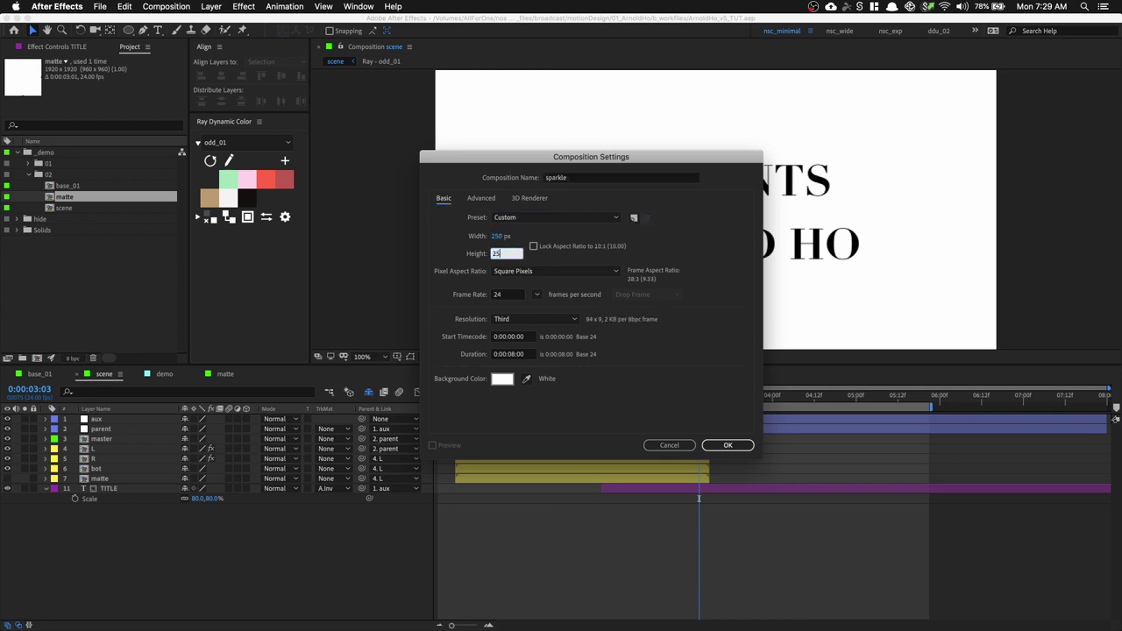
{"action": "key", "text": "Tab"}
{"action": "key", "text": "Tab"}
{"action": "key", "text": "Tab"}
{"action": "key", "text": "Tab"}
{"action": "key", "text": "Tab"}
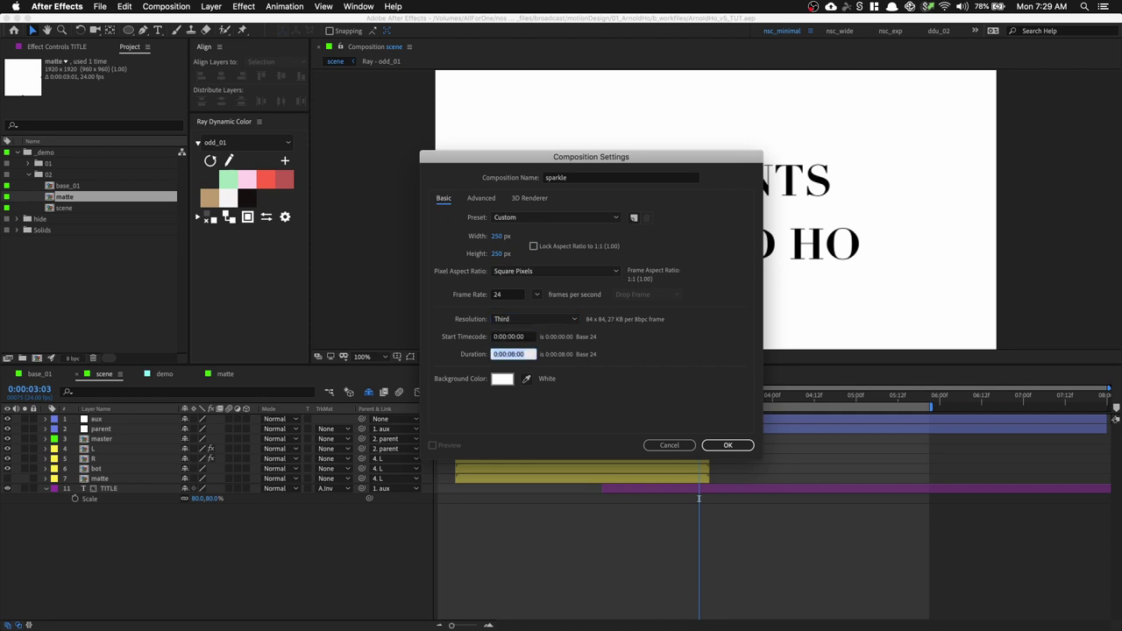
{"action": "type", "text": "16"}
{"action": "key", "text": "Return"}
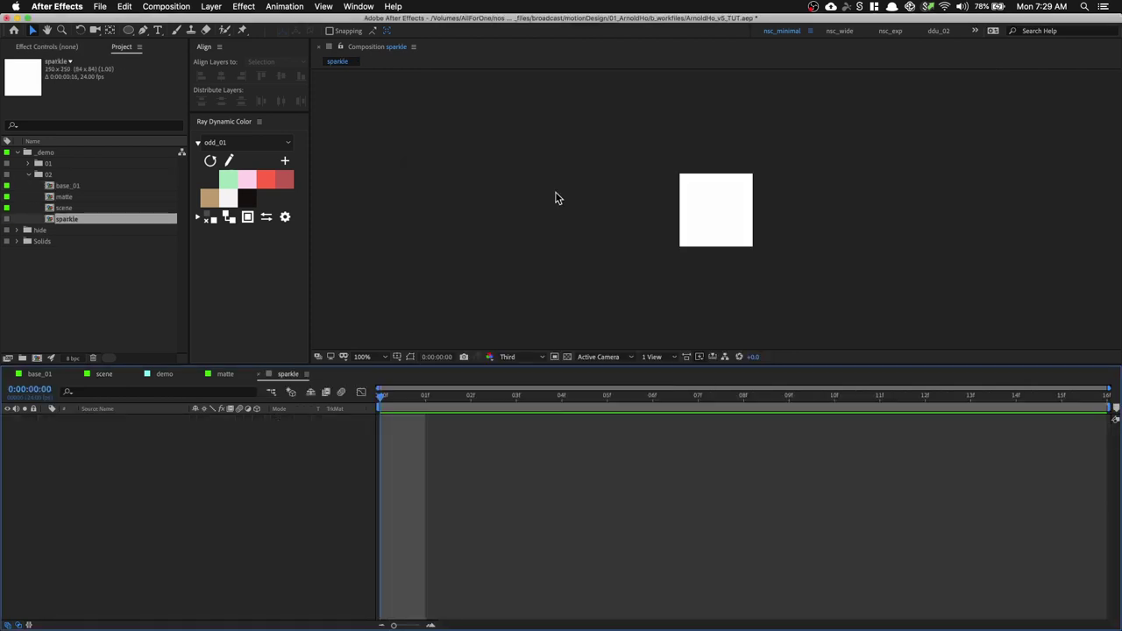
Add a composition-sized rectangle shape layer to the sparkle composition and show its modified properties
{"action": "key", "text": "period"}
{"action": "key", "text": "period"}
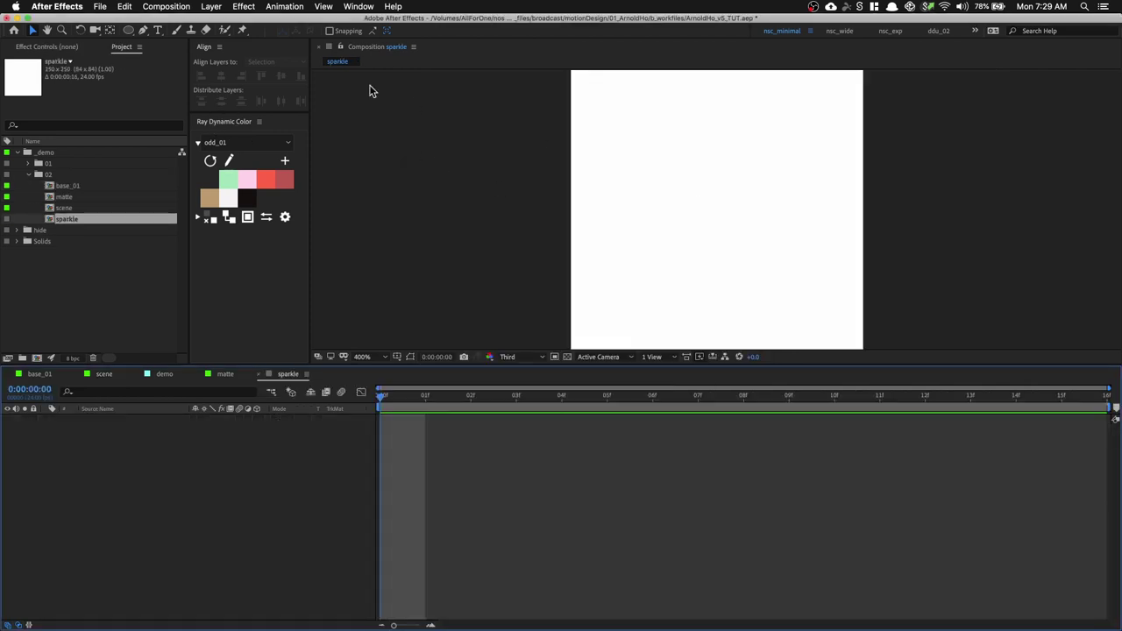
{"action": "left_click_drag", "start_coordinate": [126, 33], "coordinate": [157, 39]}
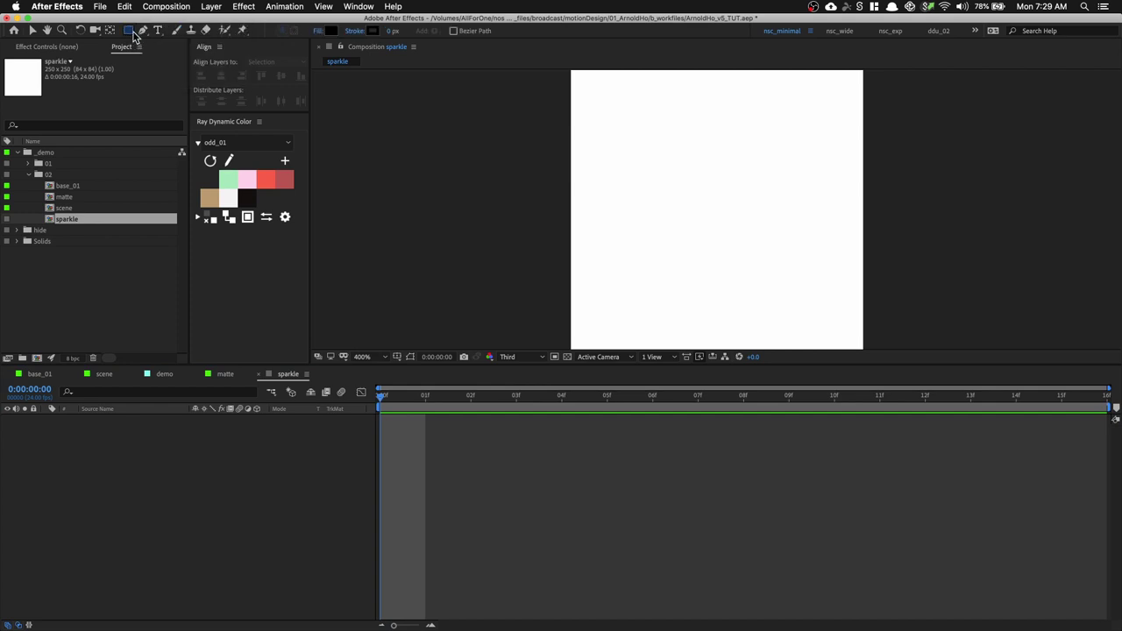
{"action": "double_click", "coordinate": [128, 30]}
{"action": "key", "text": "u"}
{"action": "key", "text": "u"}
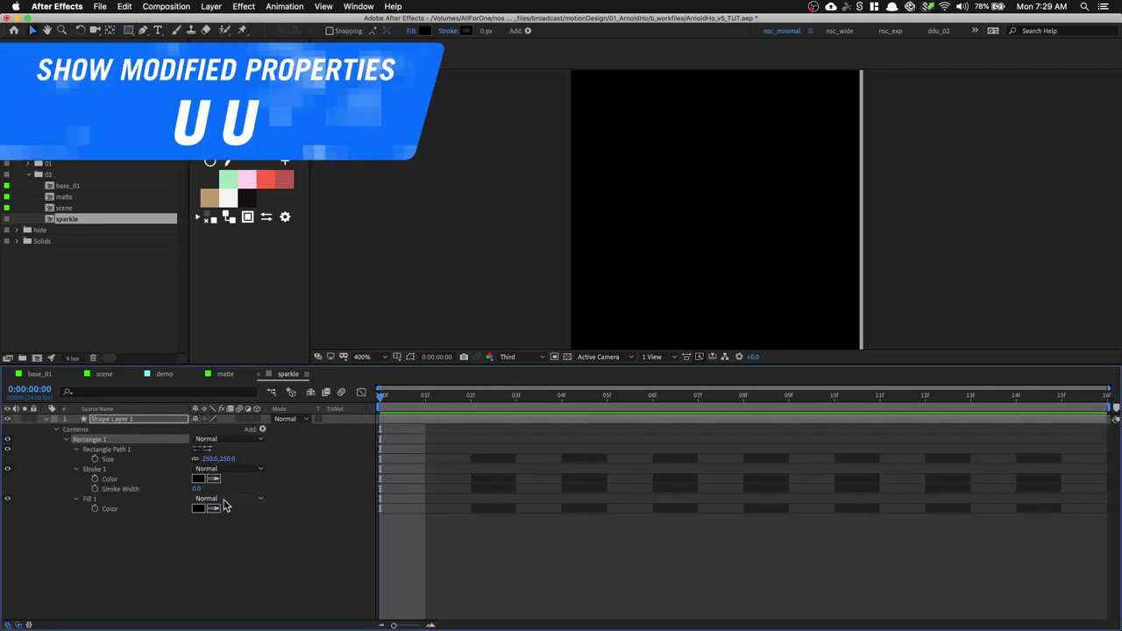
Set the rectangle path's size to 0 x 35 and its stroke width to 3 px
{"action": "left_click", "coordinate": [208, 459]}
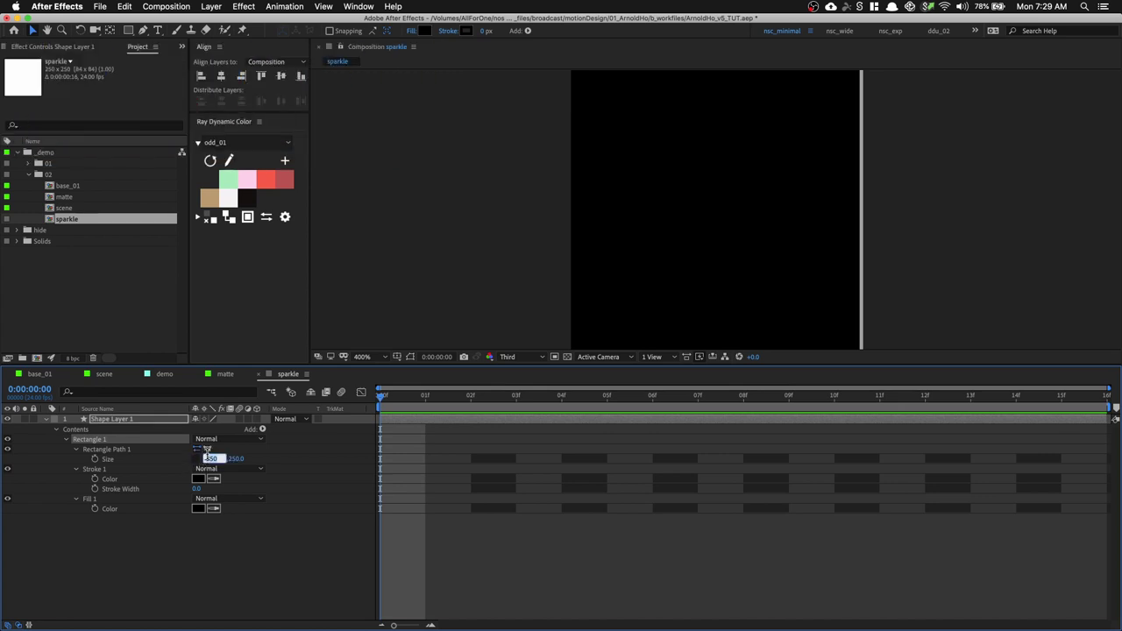
{"action": "type", "text": "0"}
{"action": "key", "text": "Tab"}
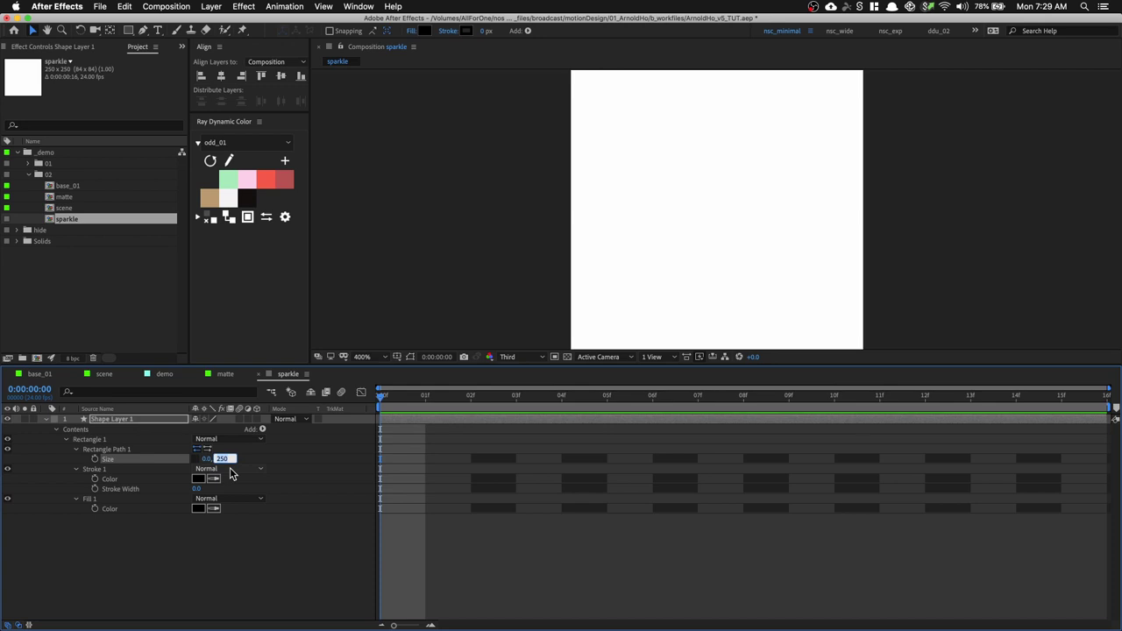
{"action": "key", "text": "Return"}
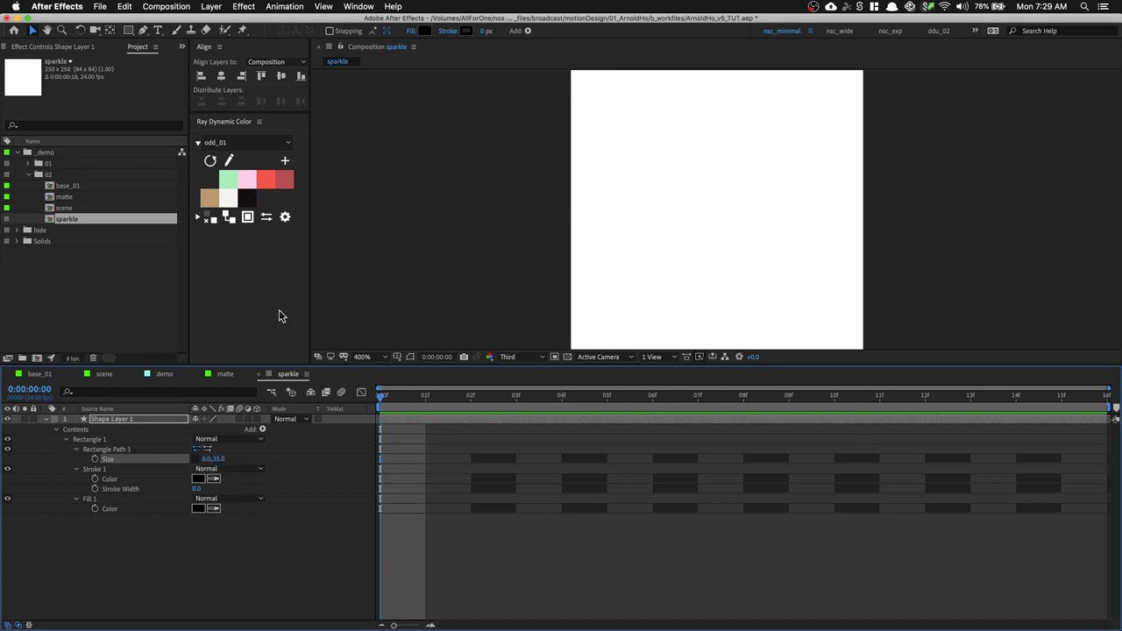
{"action": "left_click", "coordinate": [484, 30]}
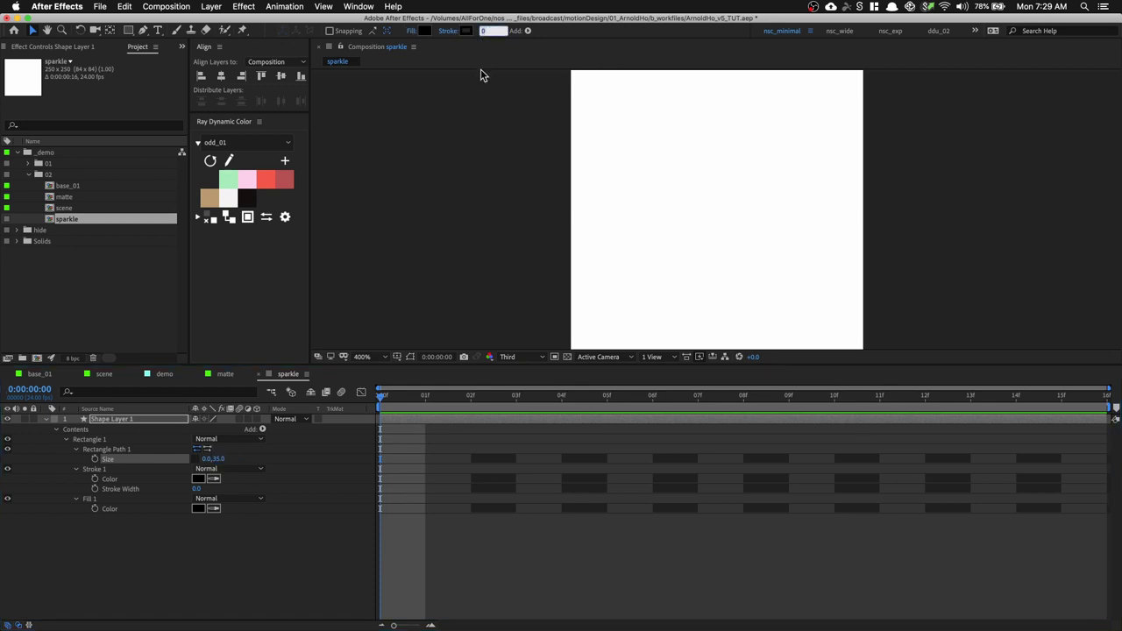
{"action": "type", "text": "3"}
{"action": "key", "text": "Return"}
{"action": "left_click", "coordinate": [487, 104]}
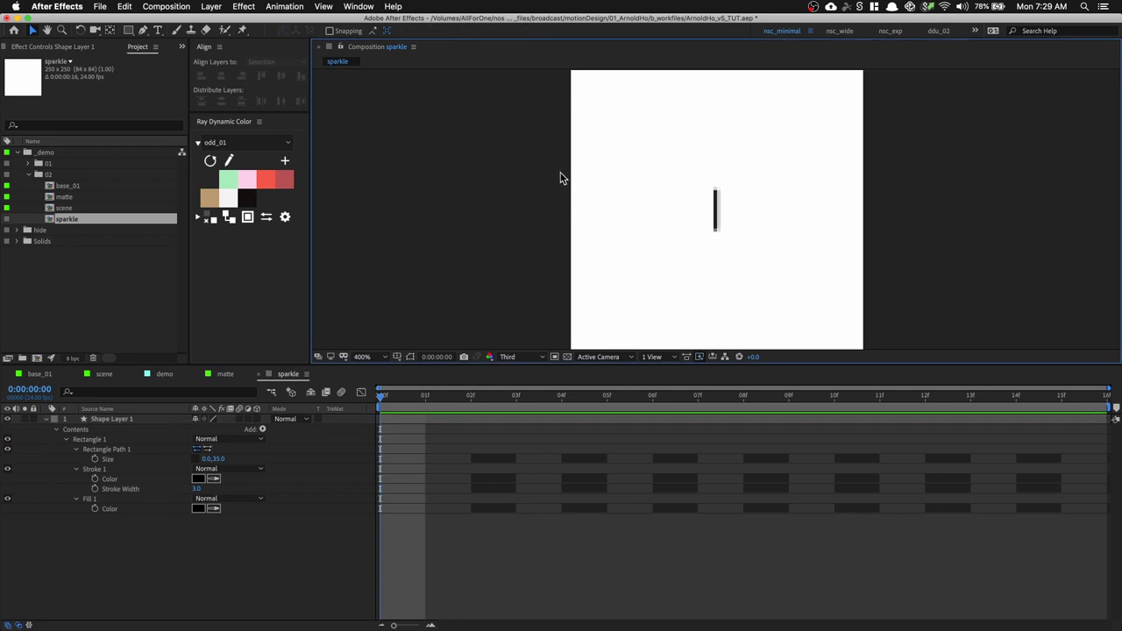
Set the sparkle preview to Full resolution and Shape Layer 1's stroke width to 5 px
{"action": "key", "text": "super+j"}
{"action": "left_click", "coordinate": [133, 418]}
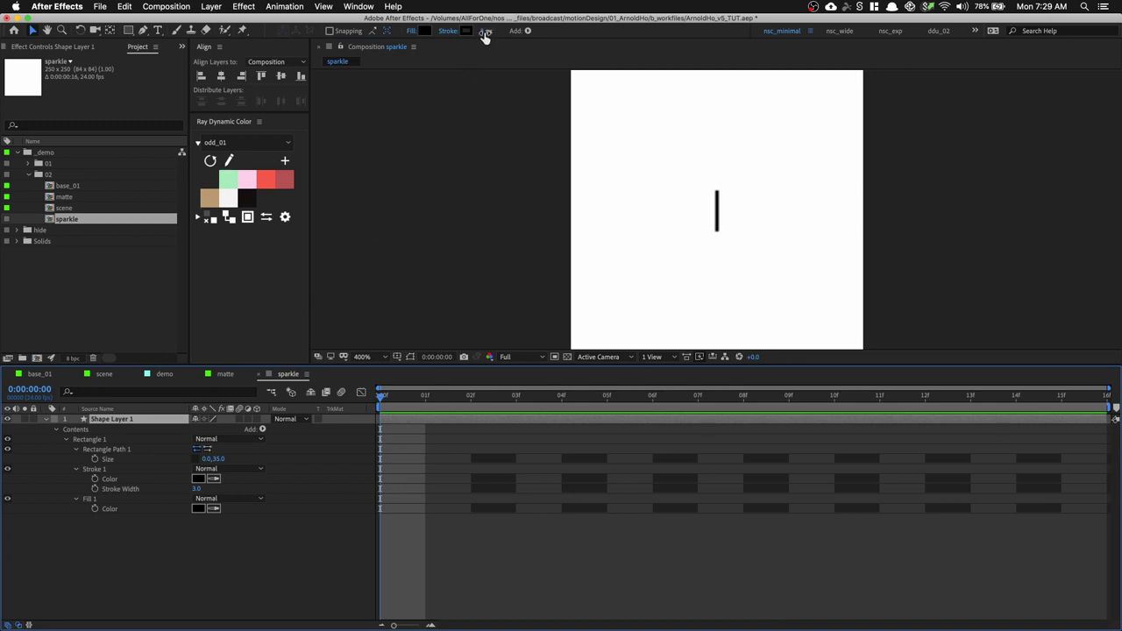
{"action": "left_click", "coordinate": [479, 145]}
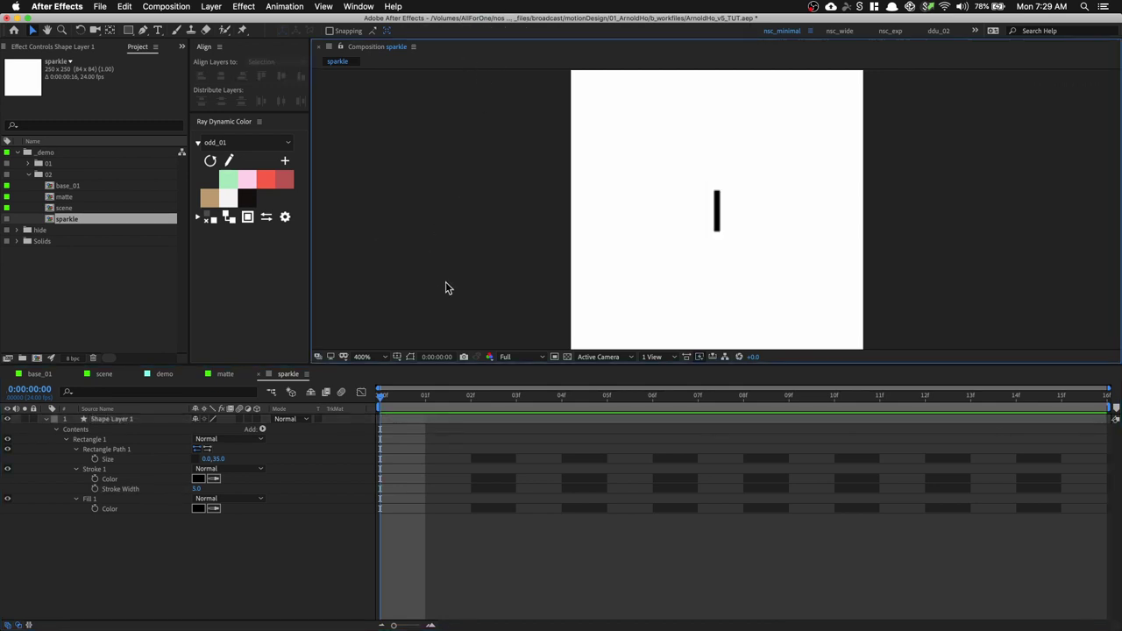
Add a Repeater to Shape Layer 1 and set its copies to 4
{"action": "left_click", "coordinate": [261, 431]}
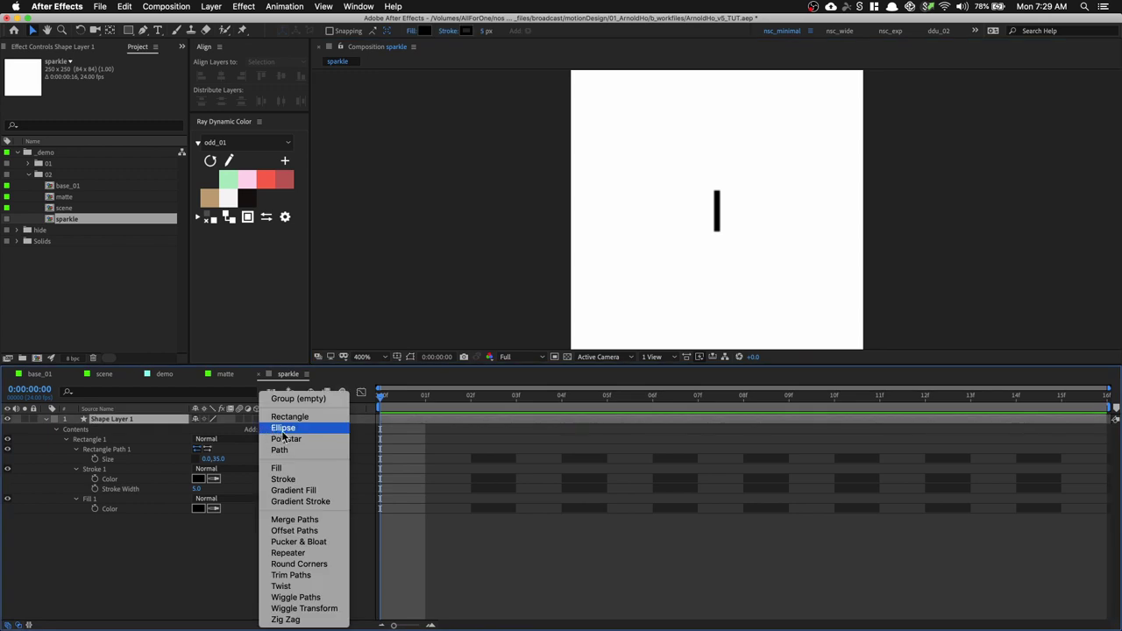
{"action": "left_click", "coordinate": [312, 553]}
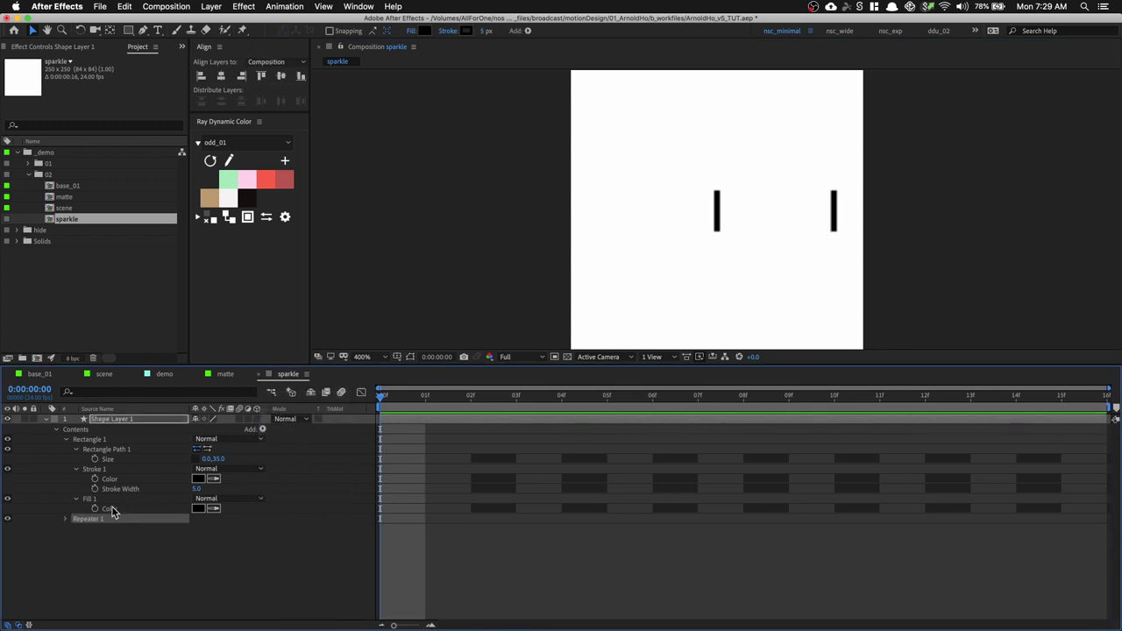
{"action": "left_click", "coordinate": [68, 518]}
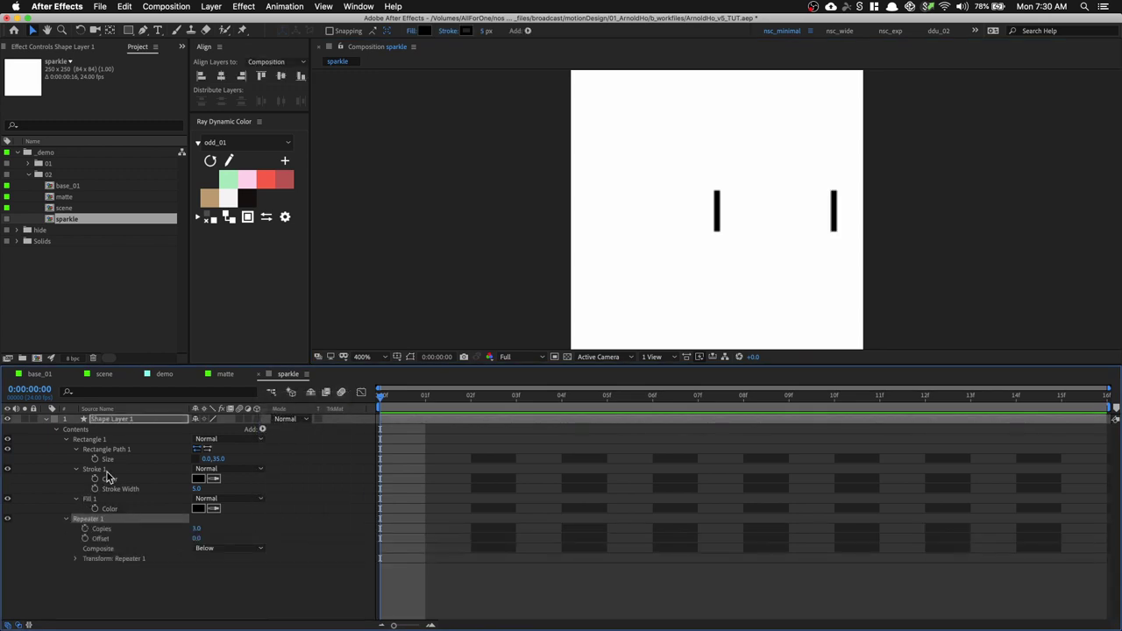
{"action": "left_click", "coordinate": [196, 529]}
{"action": "type", "text": "4"}
{"action": "key", "text": "Return"}
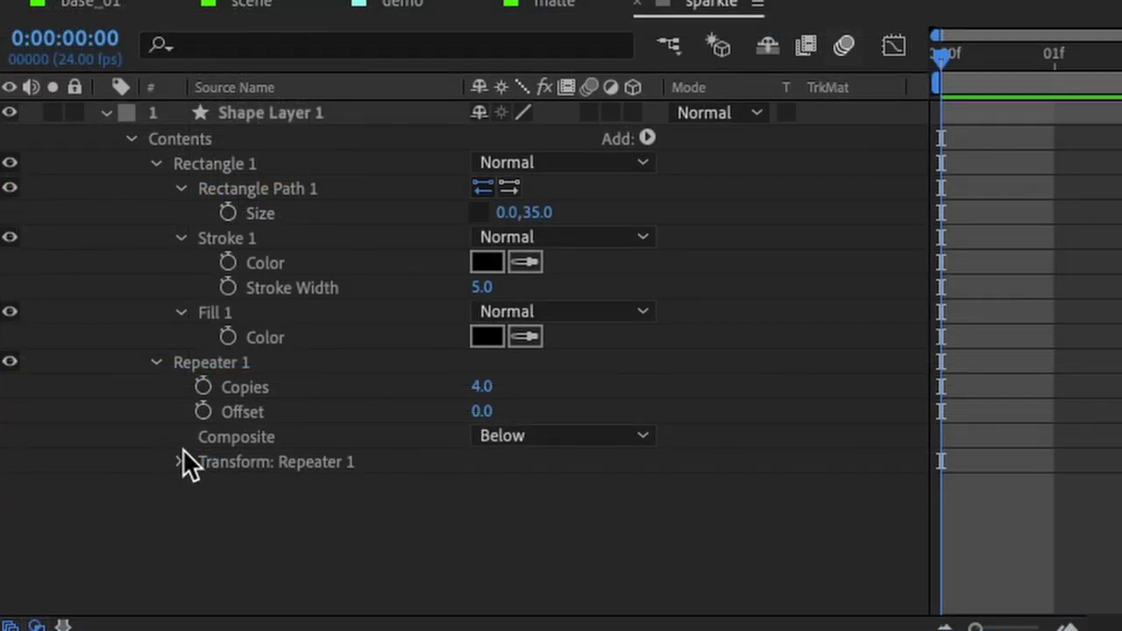
Set the repeater transform's position to 0, 0 and its rotation to 90°
{"action": "left_click", "coordinate": [180, 462]}
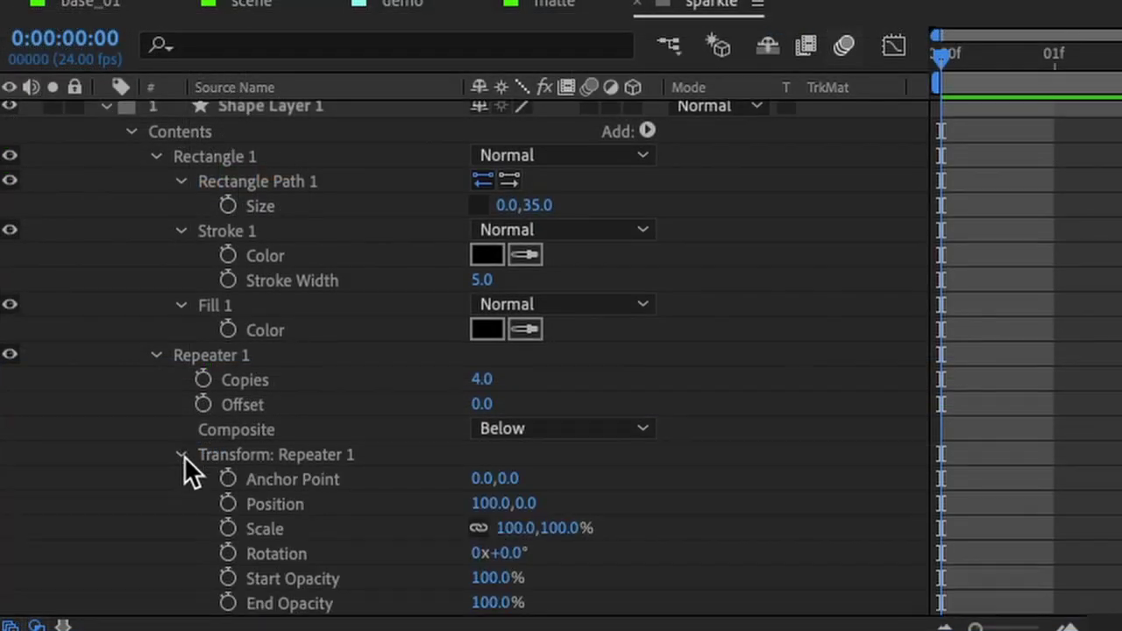
{"action": "left_click", "coordinate": [493, 504]}
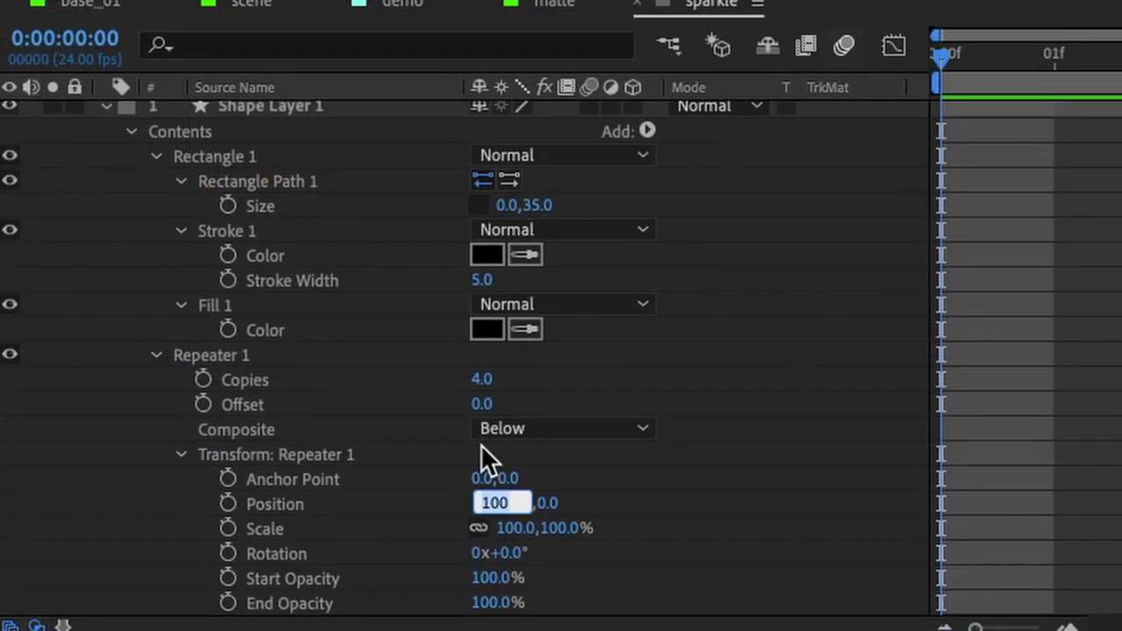
{"action": "type", "text": "0"}
{"action": "key", "text": "Return"}
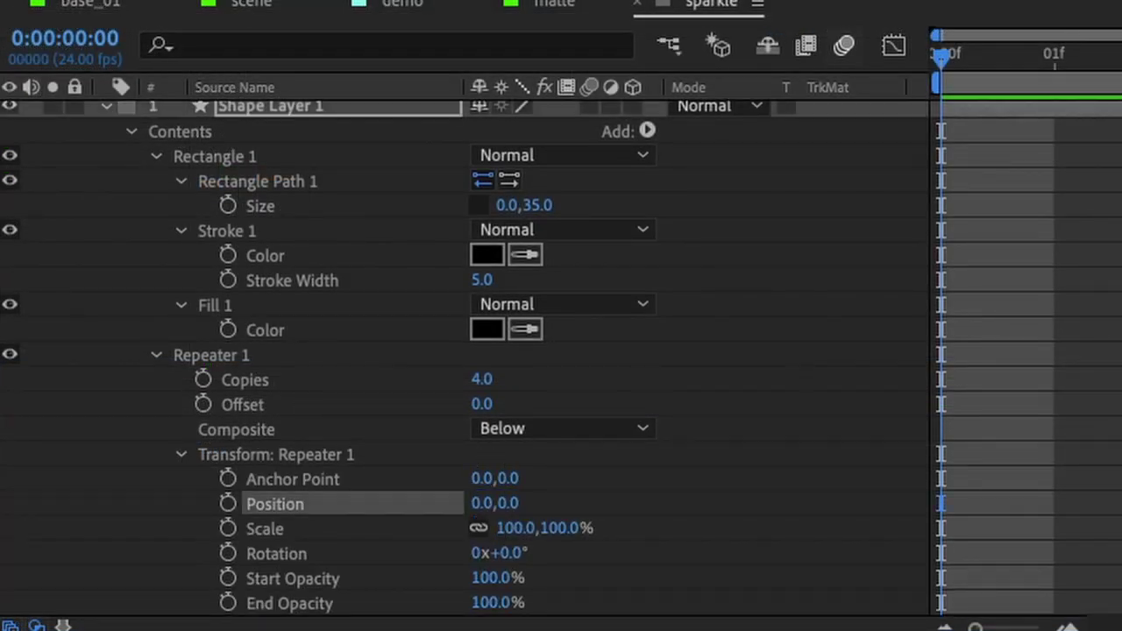
{"action": "left_click", "coordinate": [510, 559]}
{"action": "type", "text": "90"}
{"action": "key", "text": "Return"}
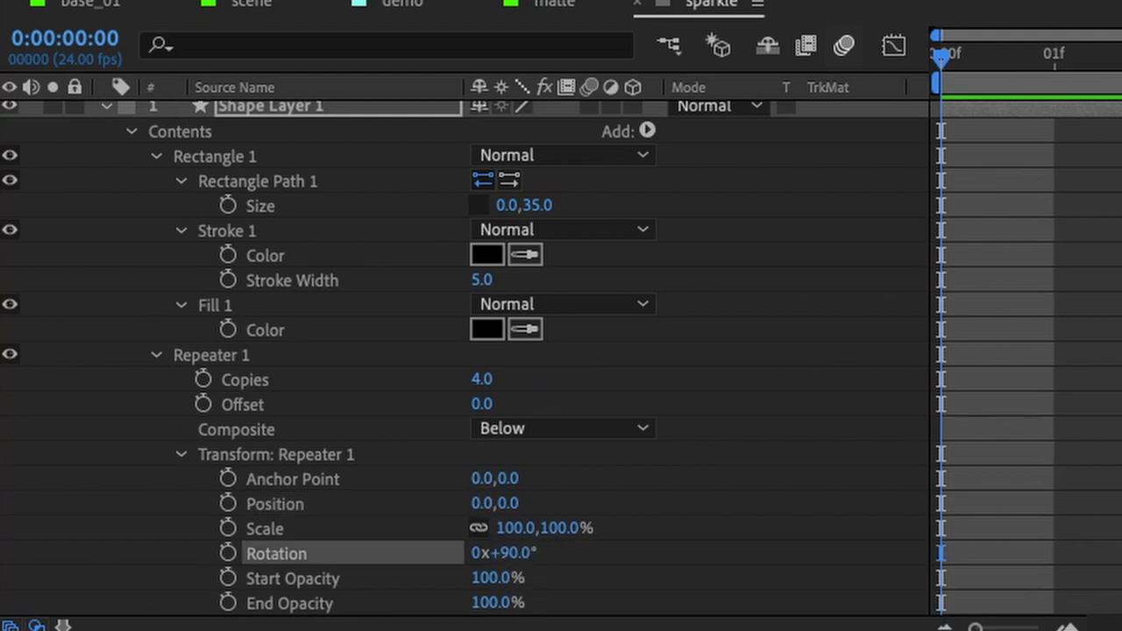
Set the repeater transform's anchor point to 0, 50
{"action": "left_click_drag", "start_coordinate": [507, 496], "coordinate": [530, 489]}
{"action": "left_click", "coordinate": [518, 478]}
{"action": "type", "text": "50"}
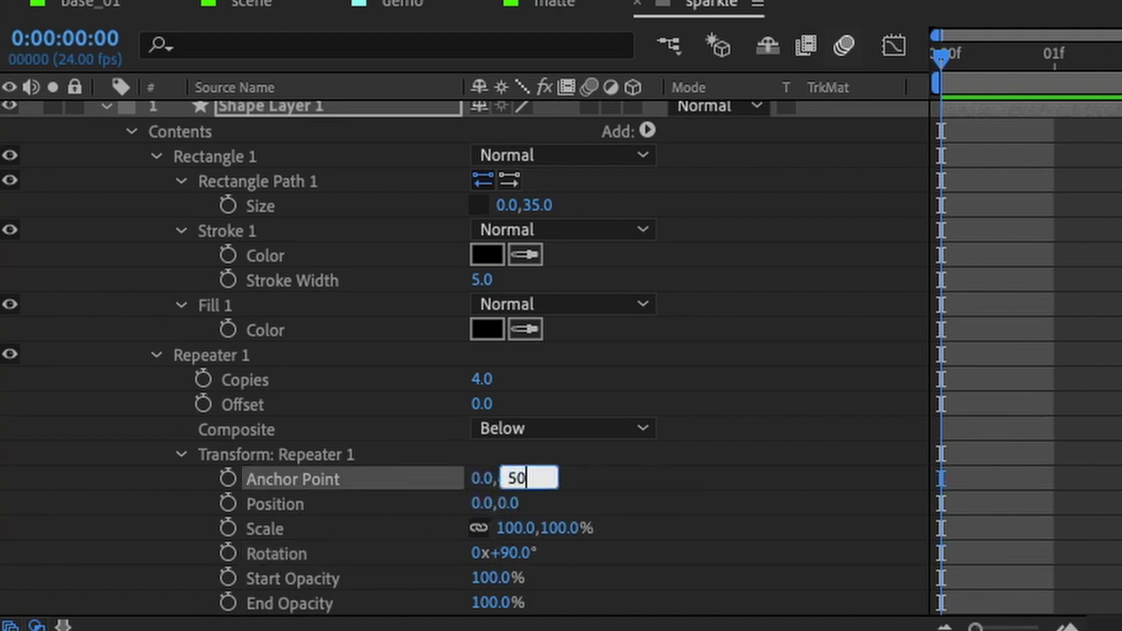
{"action": "key", "text": "Return"}
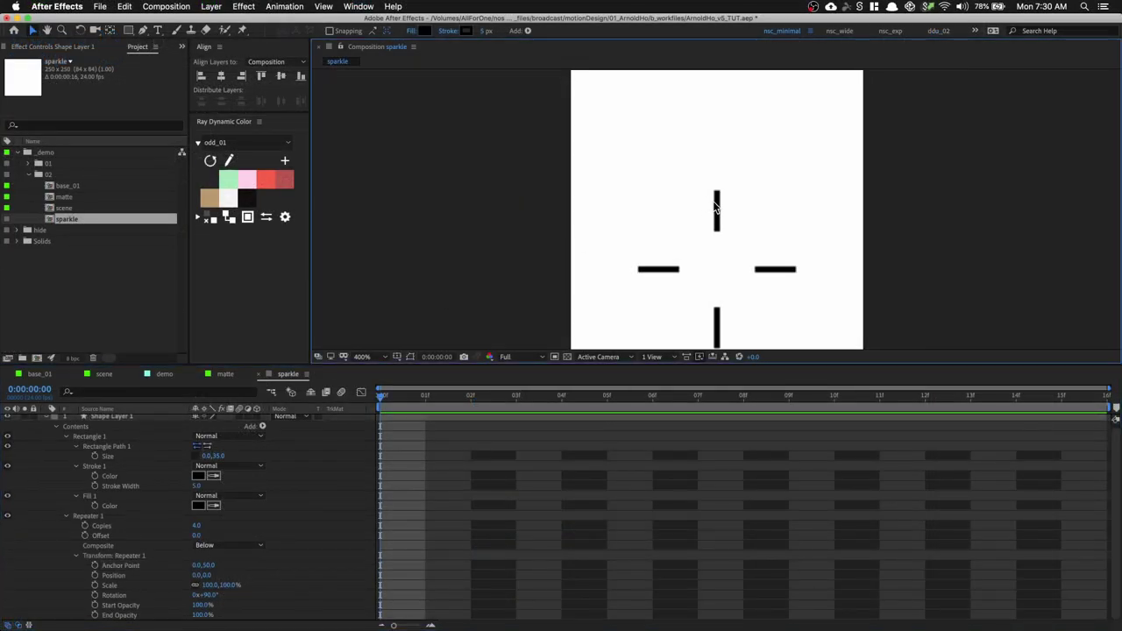
{"action": "left_click", "coordinate": [715, 208]}
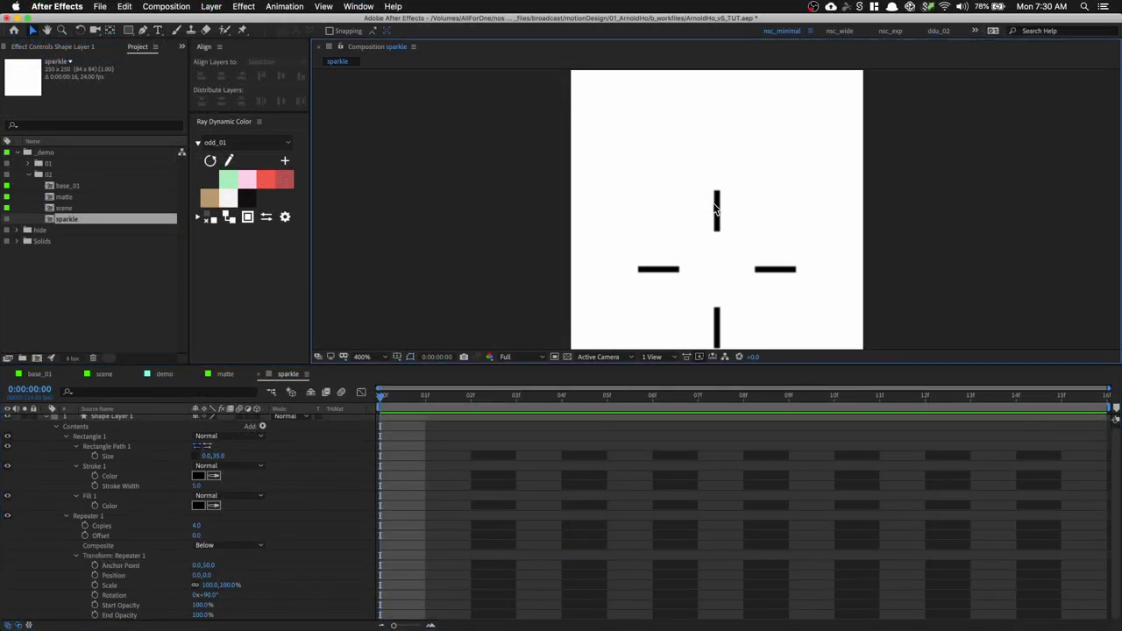
{"action": "right_click", "coordinate": [715, 207]}
{"action": "left_click", "coordinate": [505, 240]}
Collapse Shape Layer 1's properties and apply Fit to Comp Width to the layer
{"action": "left_click", "coordinate": [203, 418]}
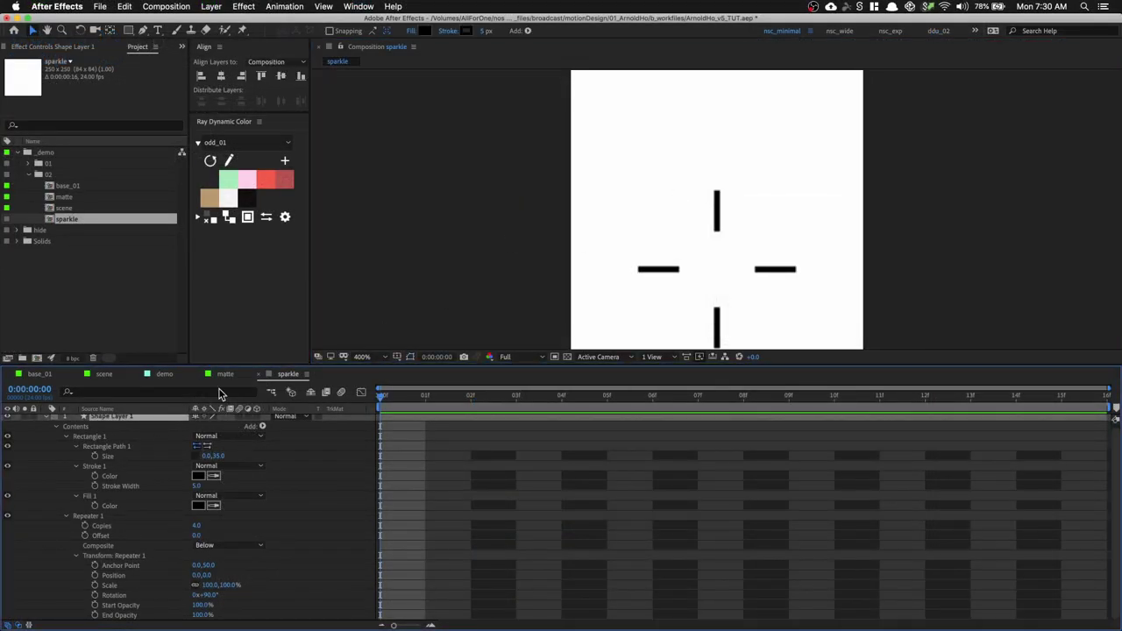
{"action": "right_click", "coordinate": [682, 252]}
{"action": "left_click", "coordinate": [318, 320]}
{"action": "scroll", "coordinate": [52, 448], "scroll_direction": "up", "scroll_amount": 1}
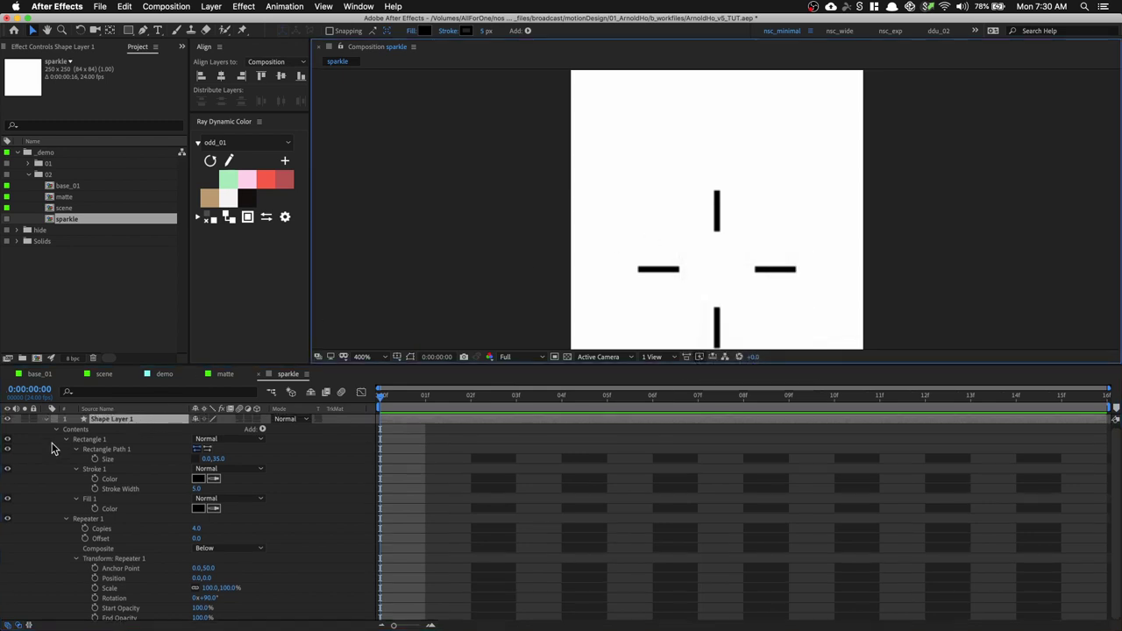
{"action": "left_click", "coordinate": [46, 419]}
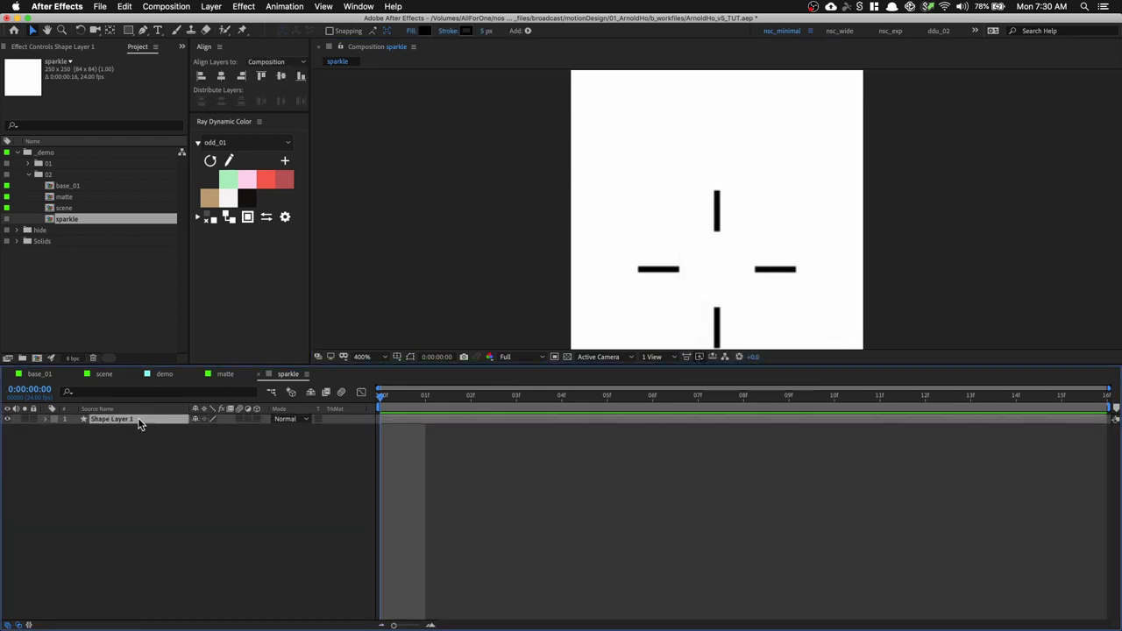
{"action": "right_click", "coordinate": [718, 214]}
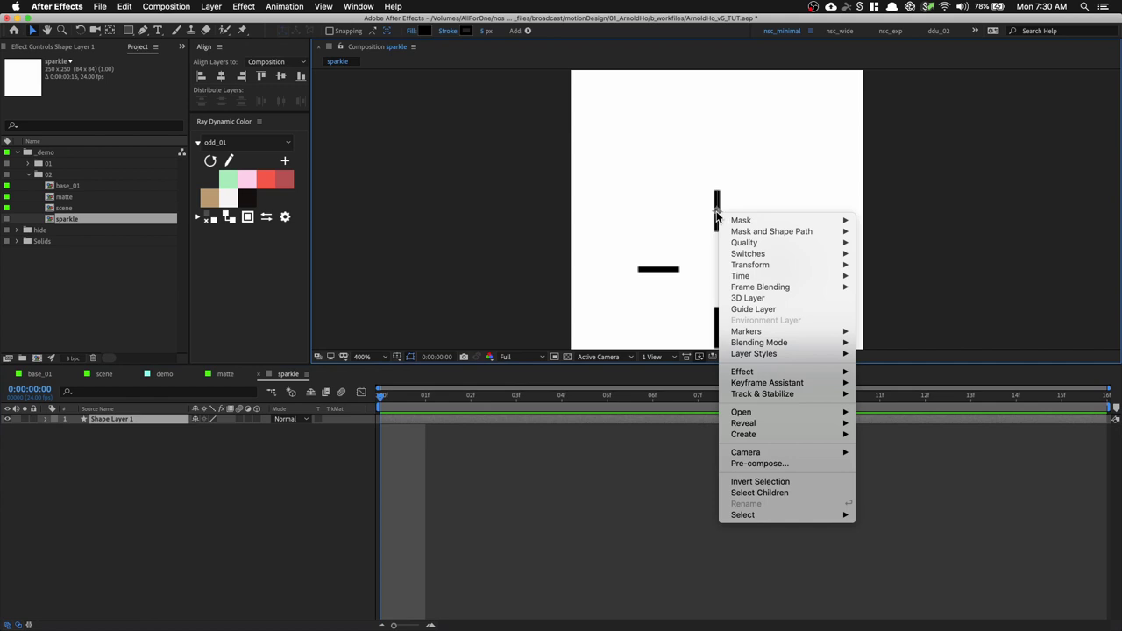
{"action": "mouse_move", "coordinate": [808, 383]}
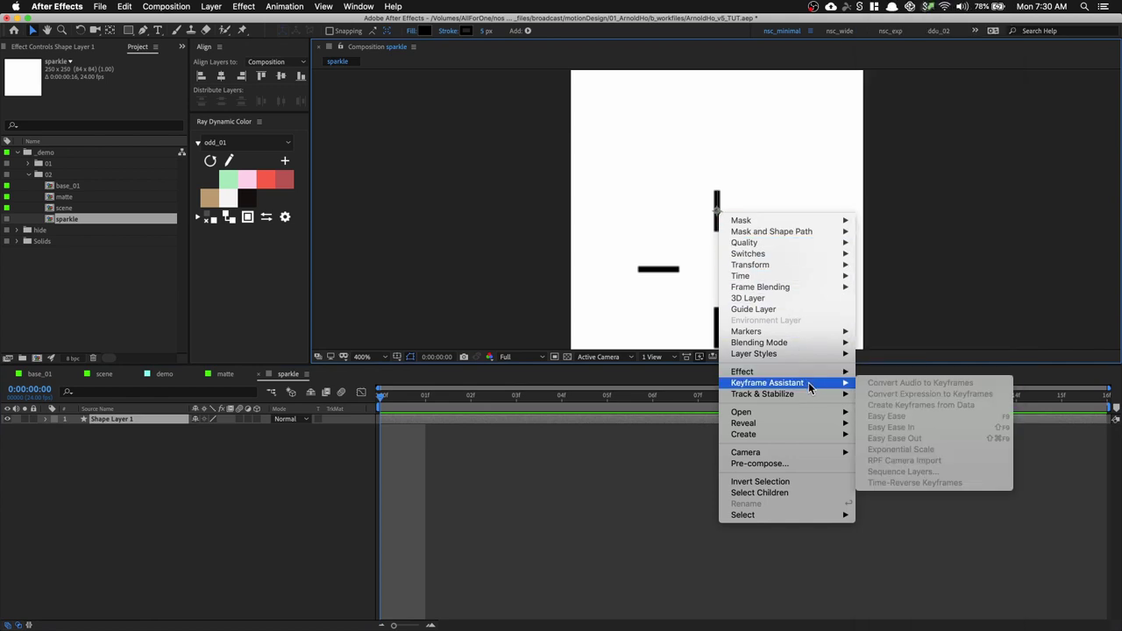
{"action": "mouse_move", "coordinate": [831, 265]}
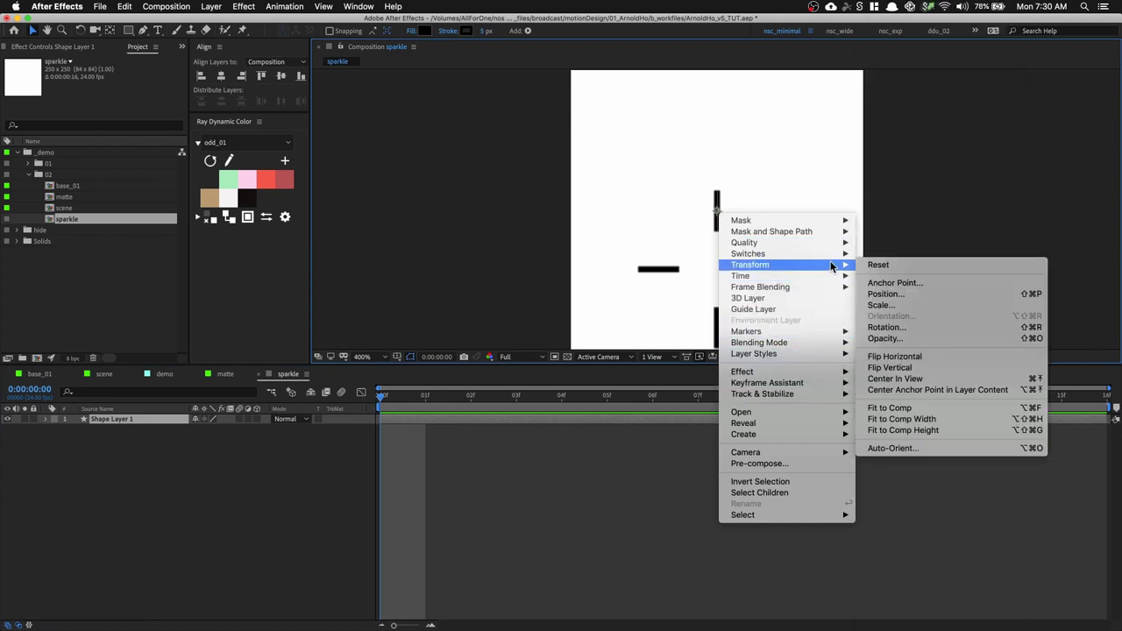
{"action": "left_click", "coordinate": [941, 419]}
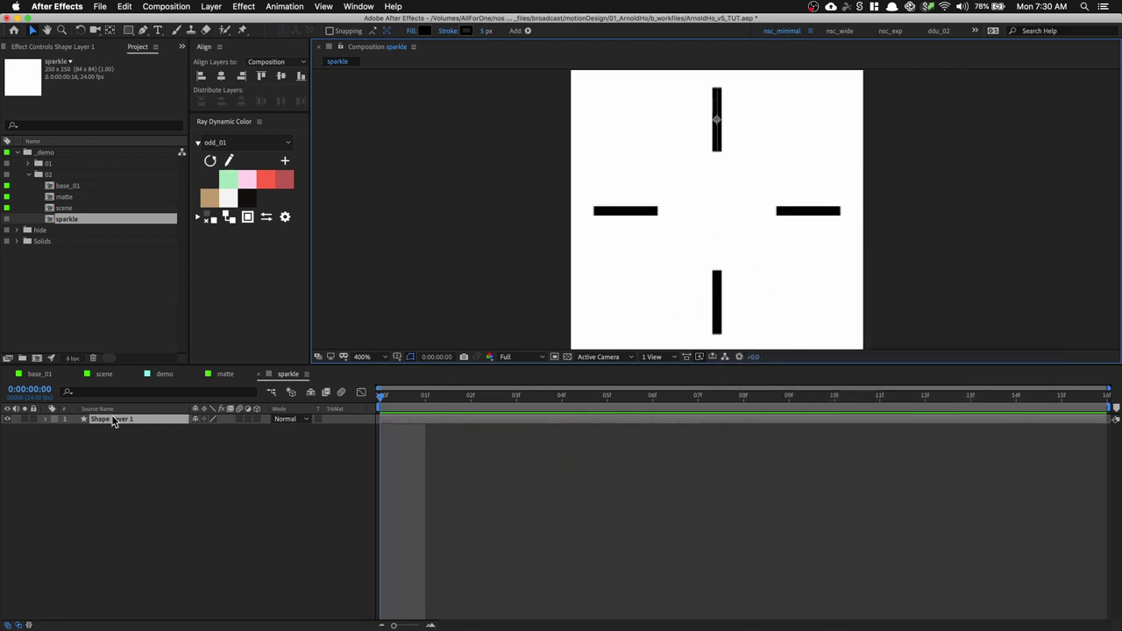
Add a Trim Paths operator to Shape Layer 1
{"action": "left_click", "coordinate": [49, 420], "text": "super"}
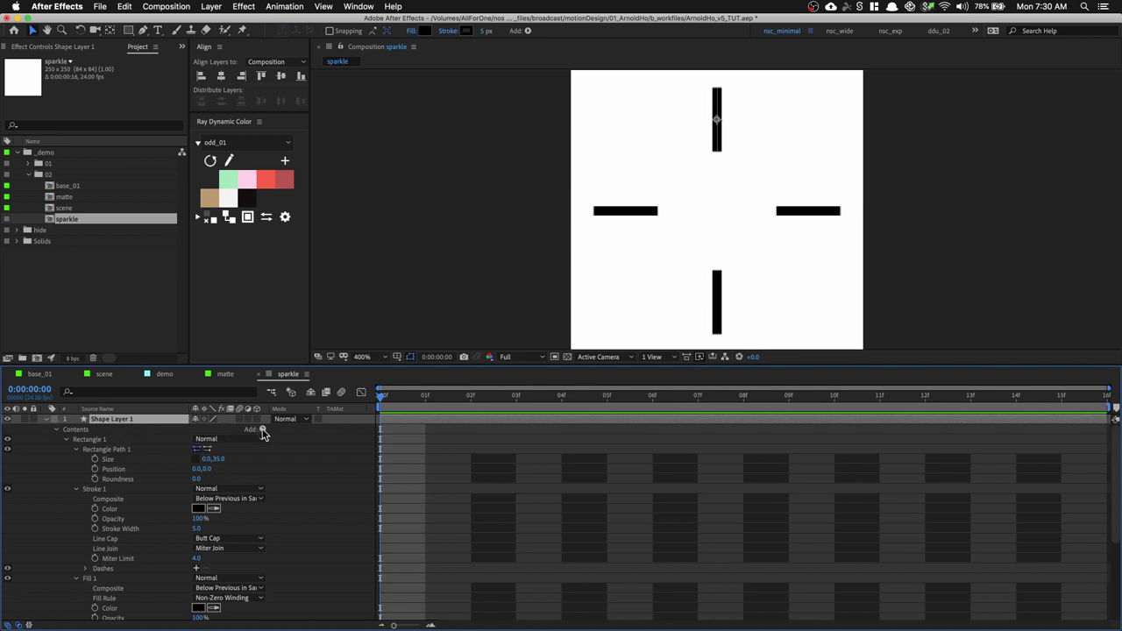
{"action": "left_click", "coordinate": [261, 431]}
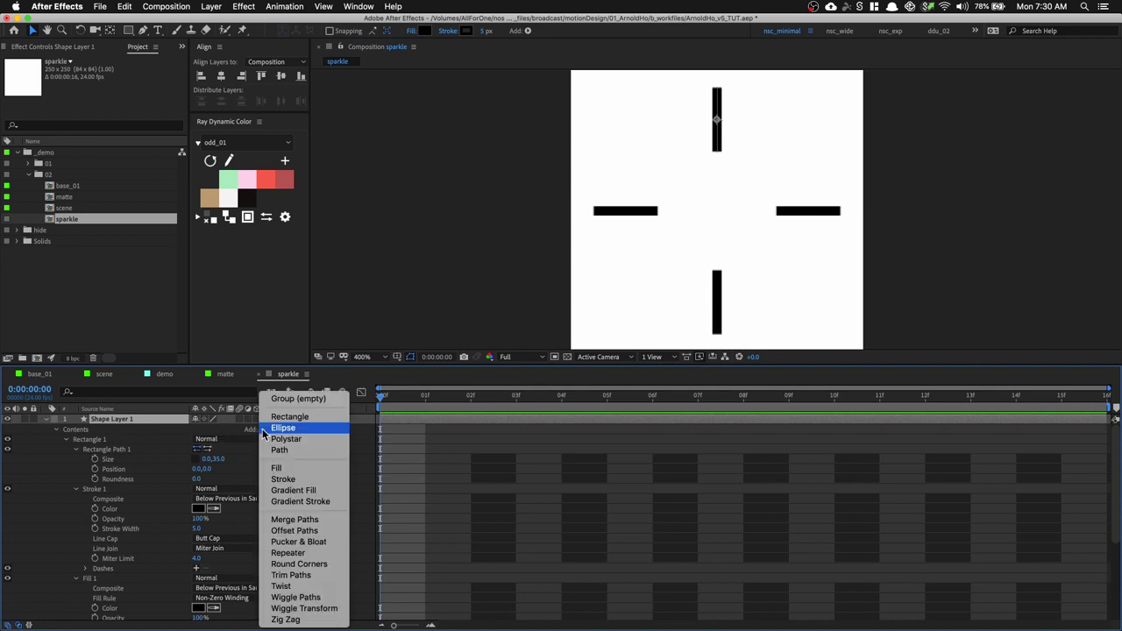
{"action": "left_click", "coordinate": [293, 575]}
{"action": "scroll", "coordinate": [109, 573], "scroll_direction": "down", "scroll_amount": 4}
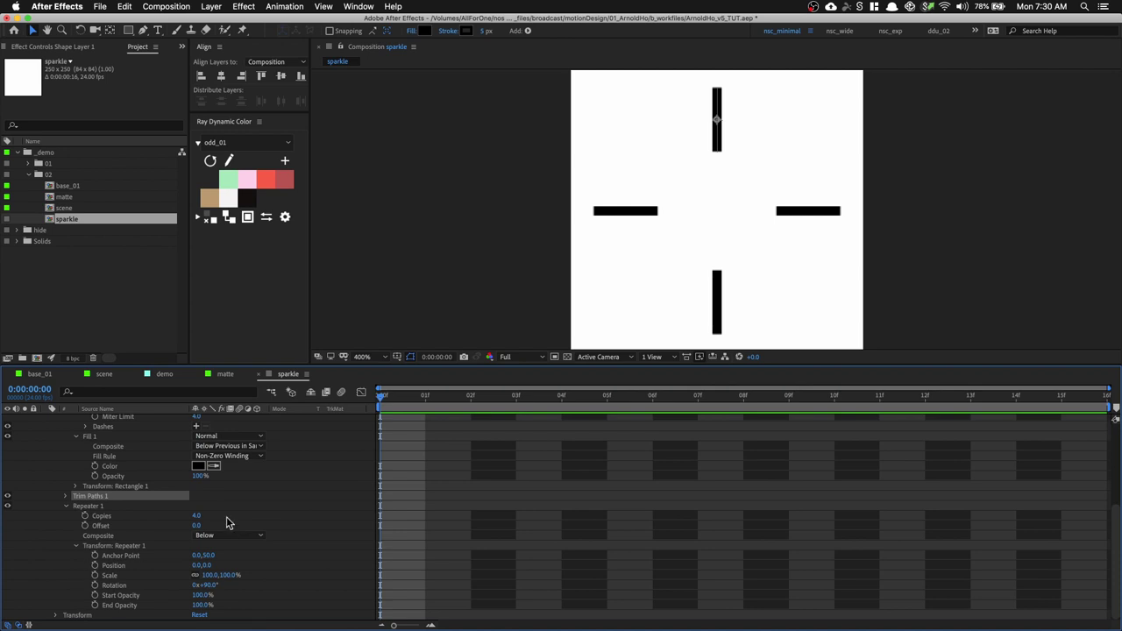
Set Trim Paths Start to 50% and keyframe End at 50% on frame 0
{"action": "left_click", "coordinate": [65, 507]}
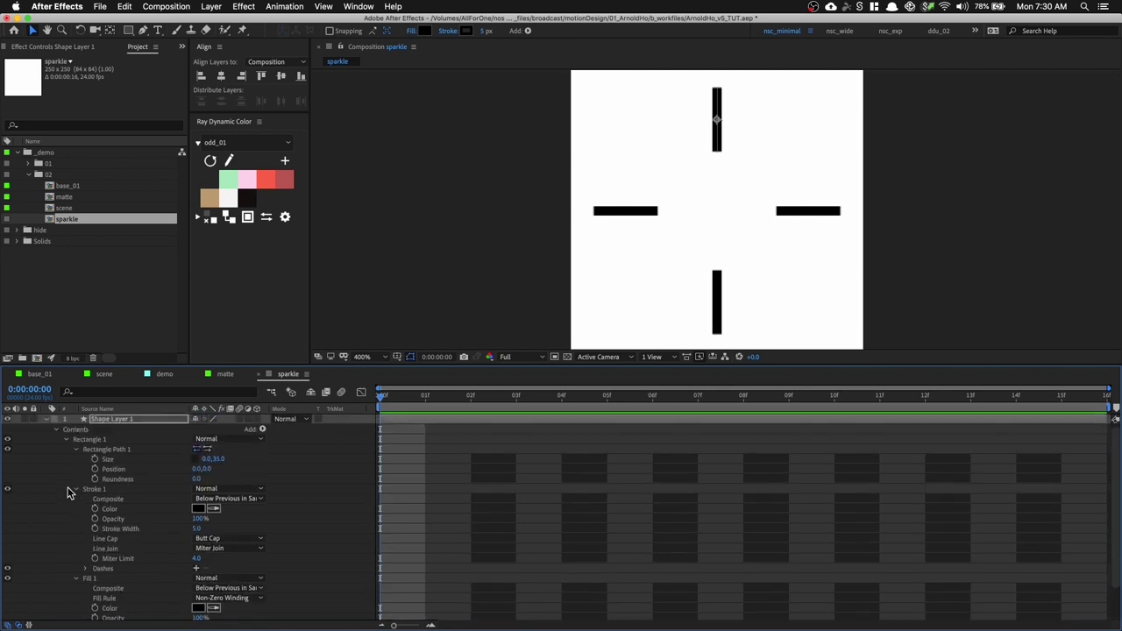
{"action": "left_click", "coordinate": [67, 442]}
{"action": "left_click", "coordinate": [66, 450]}
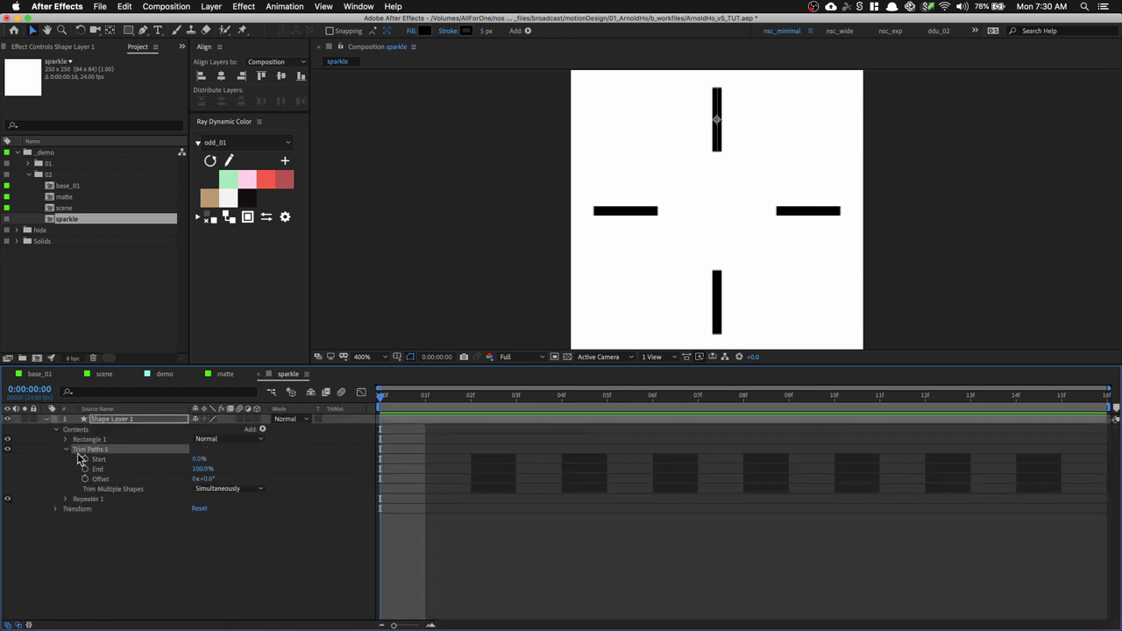
{"action": "left_click", "coordinate": [86, 471]}
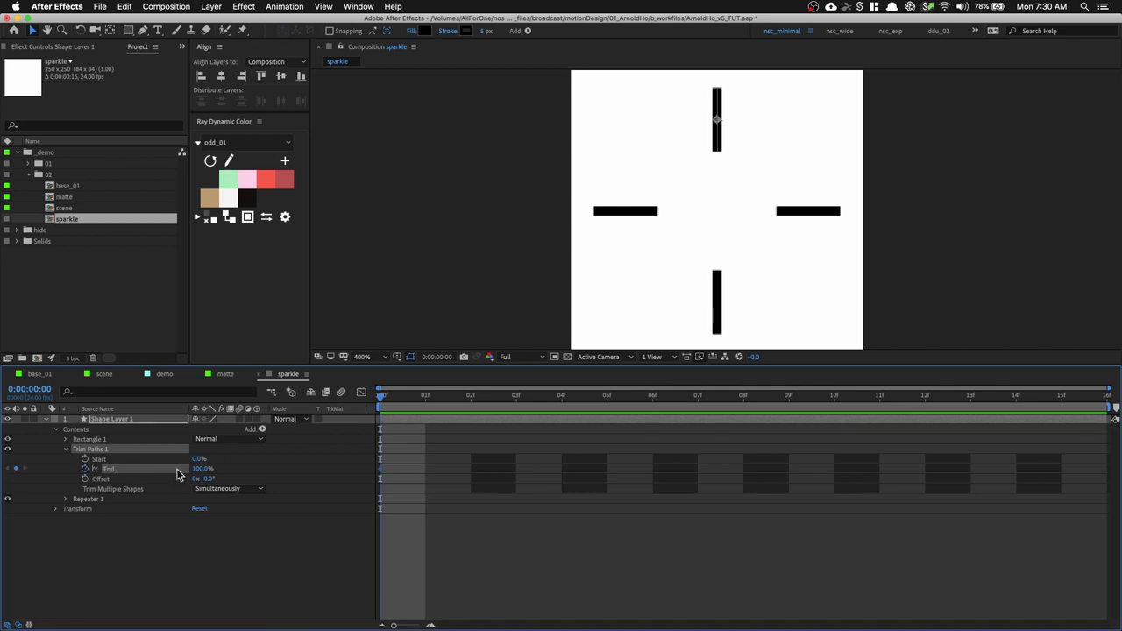
{"action": "type", "text": "50"}
{"action": "key", "text": "Tab"}
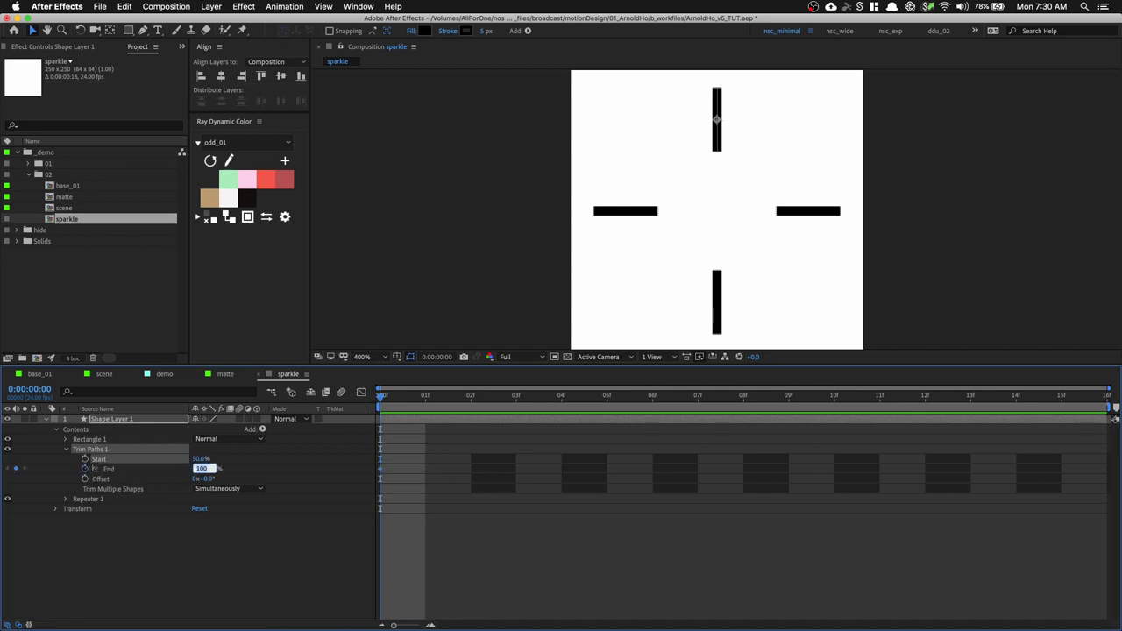
{"action": "key", "text": "Return"}
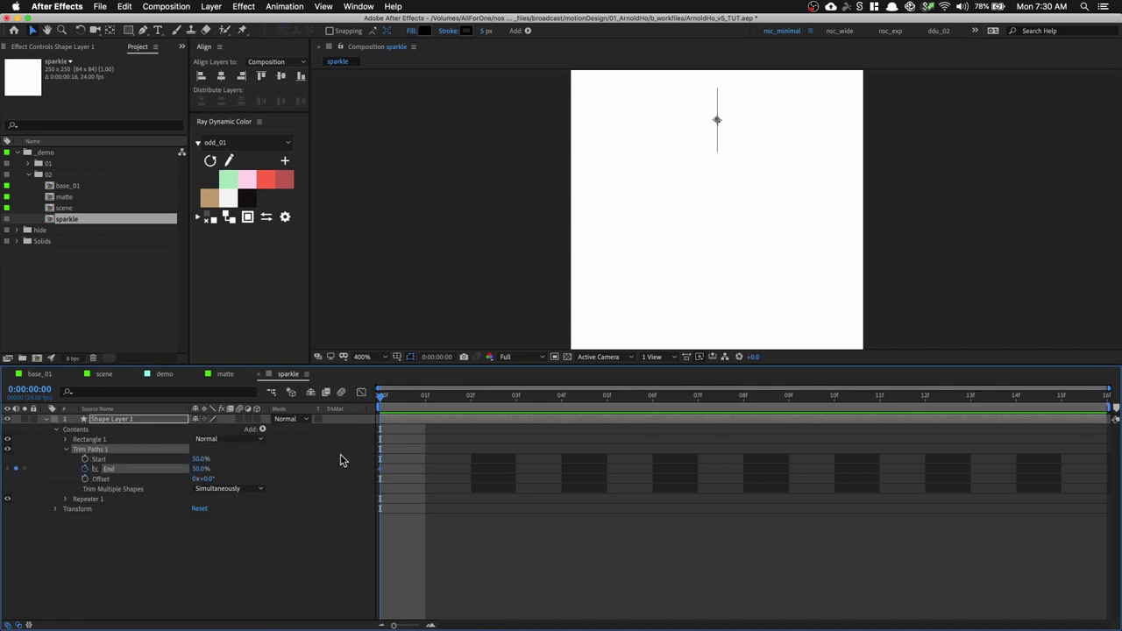
At frame 8, keyframe Trim Paths End at 100% and Start at 50%
{"action": "left_click_drag", "start_coordinate": [543, 397], "coordinate": [744, 396]}
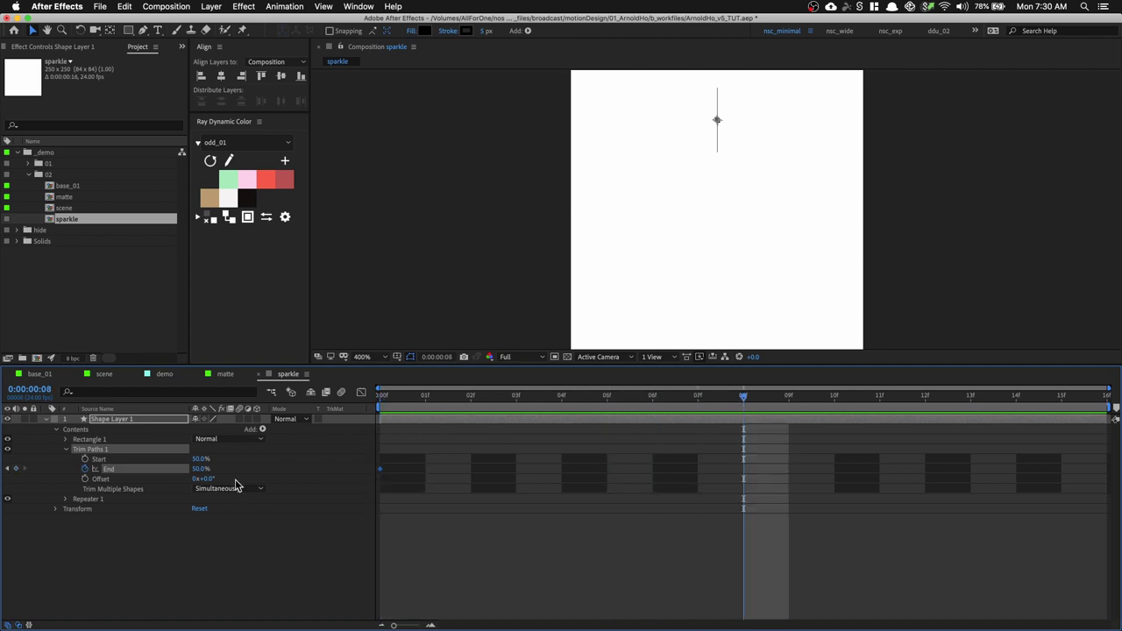
{"action": "left_click_drag", "start_coordinate": [200, 474], "coordinate": [298, 464]}
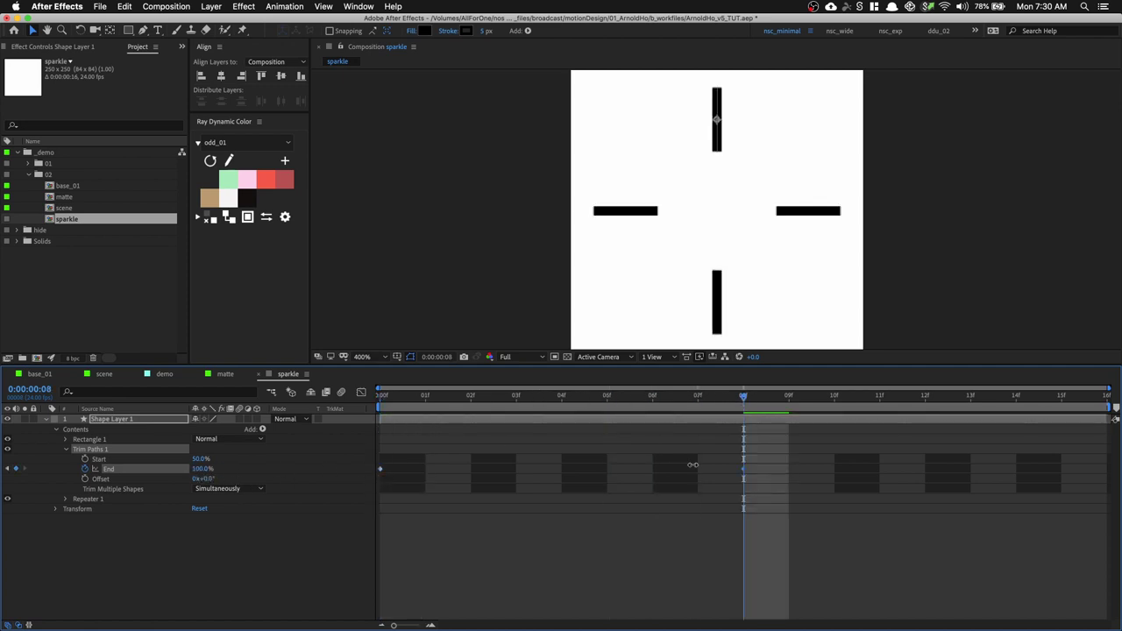
{"action": "left_click", "coordinate": [85, 458]}
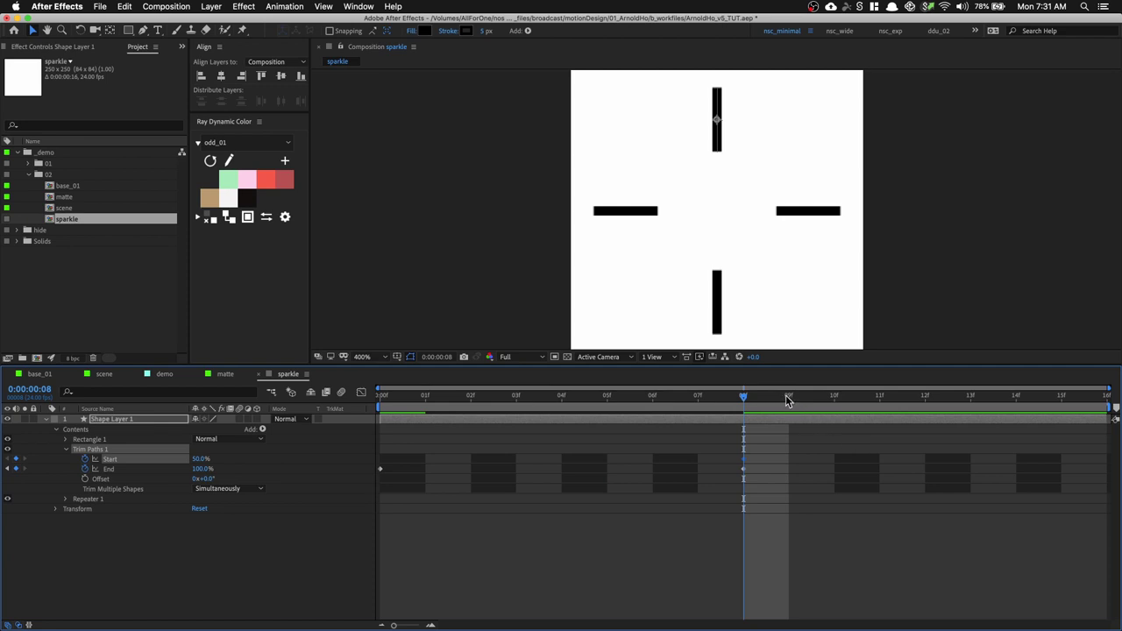
Keyframe Trim Paths Start at 100% on frame 15 and preview the sparkle animation
{"action": "left_click_drag", "start_coordinate": [787, 397], "coordinate": [1062, 396]}
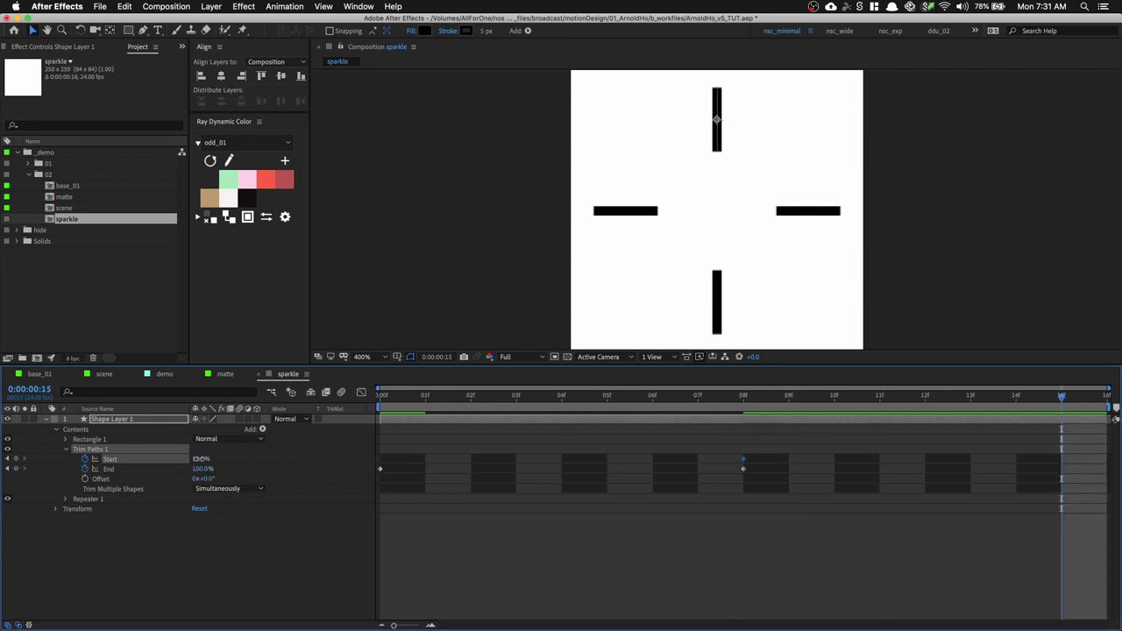
{"action": "type", "text": "100"}
{"action": "key", "text": "Return"}
{"action": "key", "text": "space"}
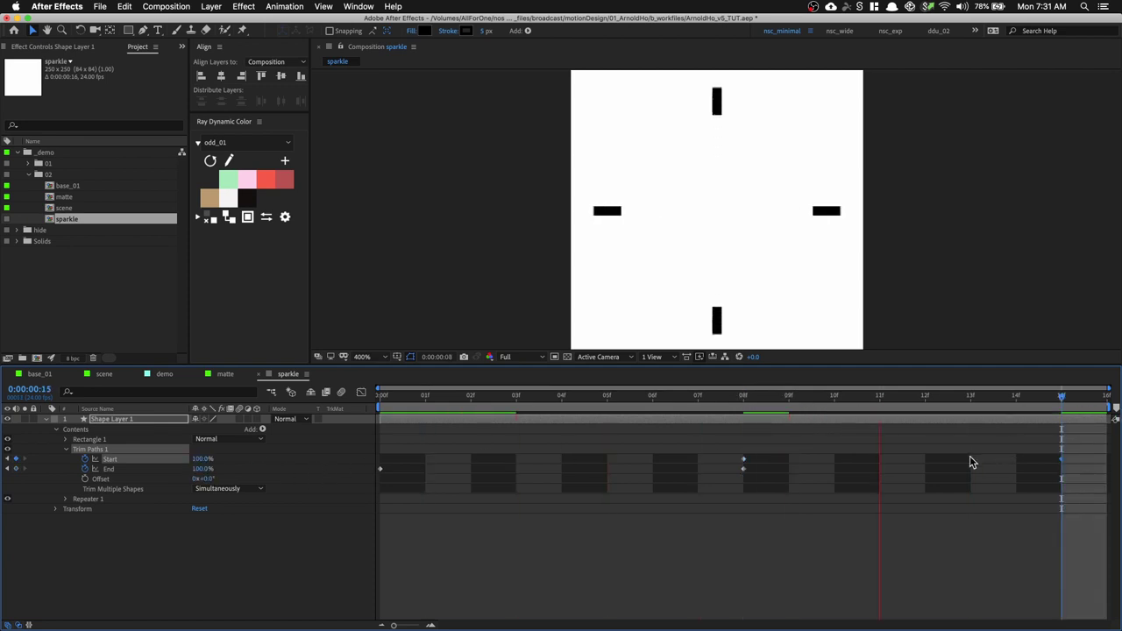
Set Repeater 1's anchor point to 0, 18 and fit Shape Layer 1 to the composition width
{"action": "left_click", "coordinate": [67, 499]}
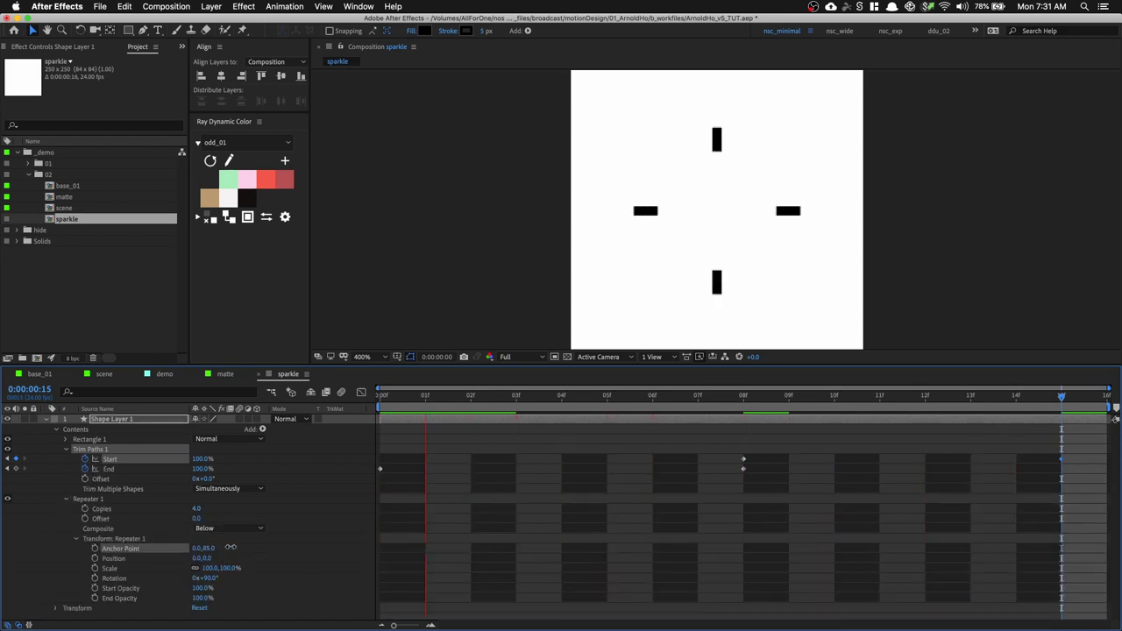
{"action": "left_click_drag", "start_coordinate": [184, 546], "coordinate": [189, 546]}
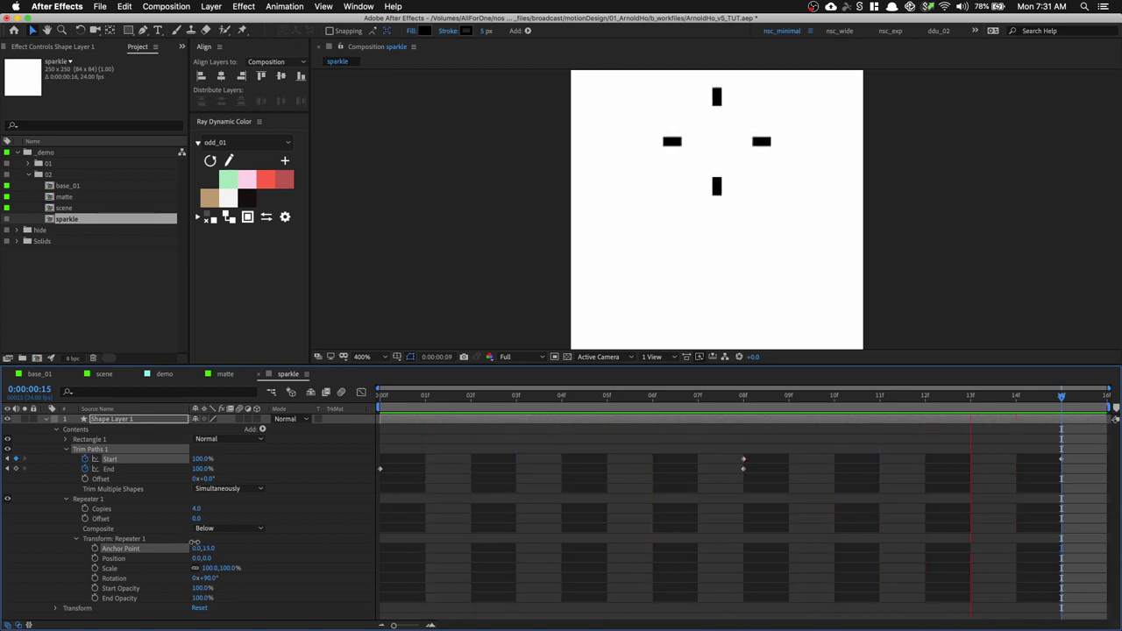
{"action": "left_click_drag", "start_coordinate": [188, 546], "coordinate": [194, 534]}
{"action": "right_click", "coordinate": [147, 426]}
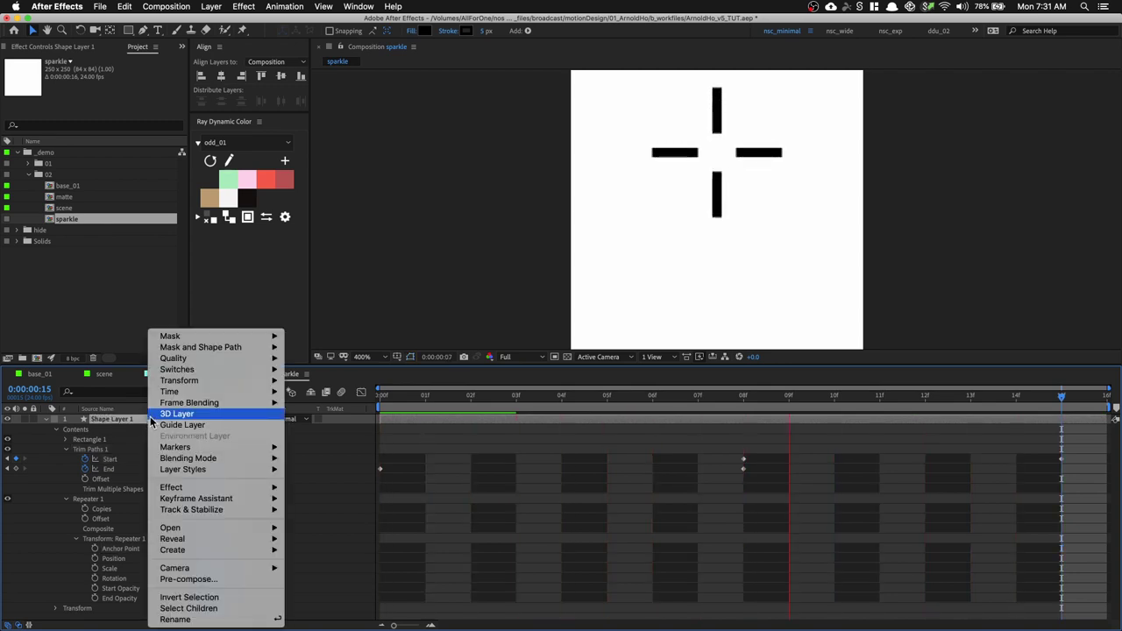
{"action": "mouse_move", "coordinate": [224, 380]}
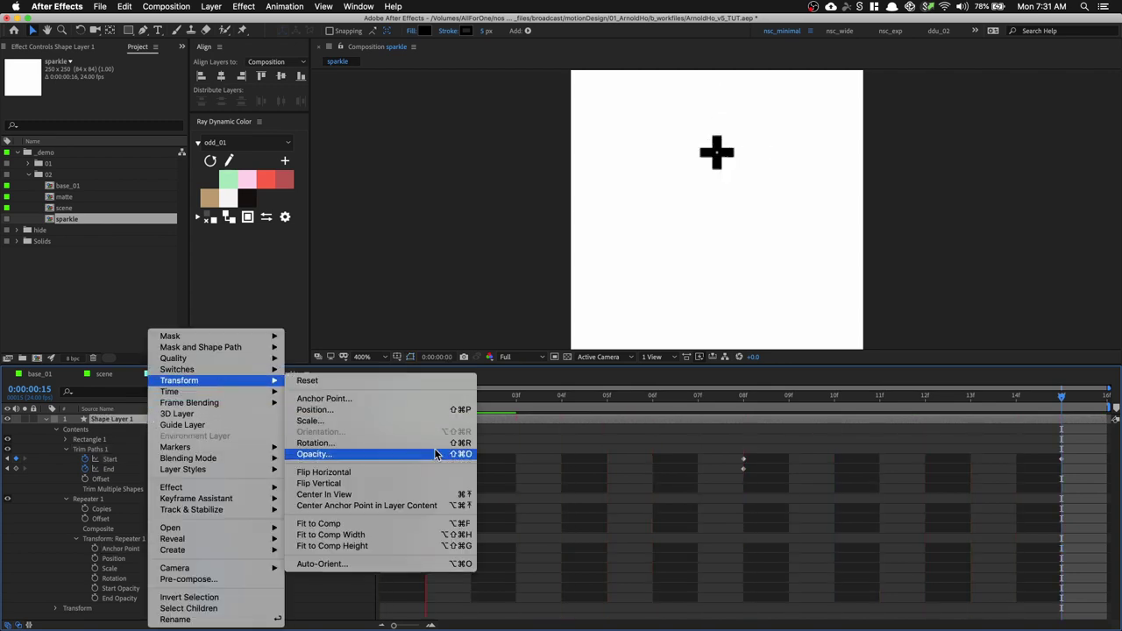
{"action": "left_click", "coordinate": [401, 536]}
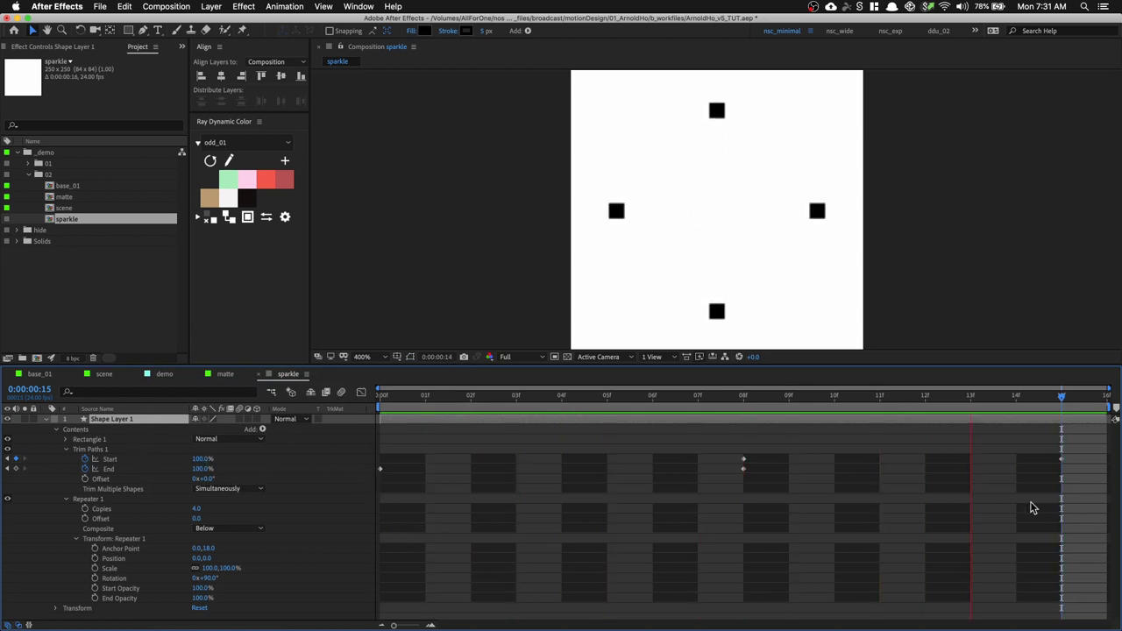
Move the last Trim Paths Start keyframe to frame 16 and apply Easy Ease to all Start and End keyframes
{"action": "left_click", "coordinate": [1062, 459]}
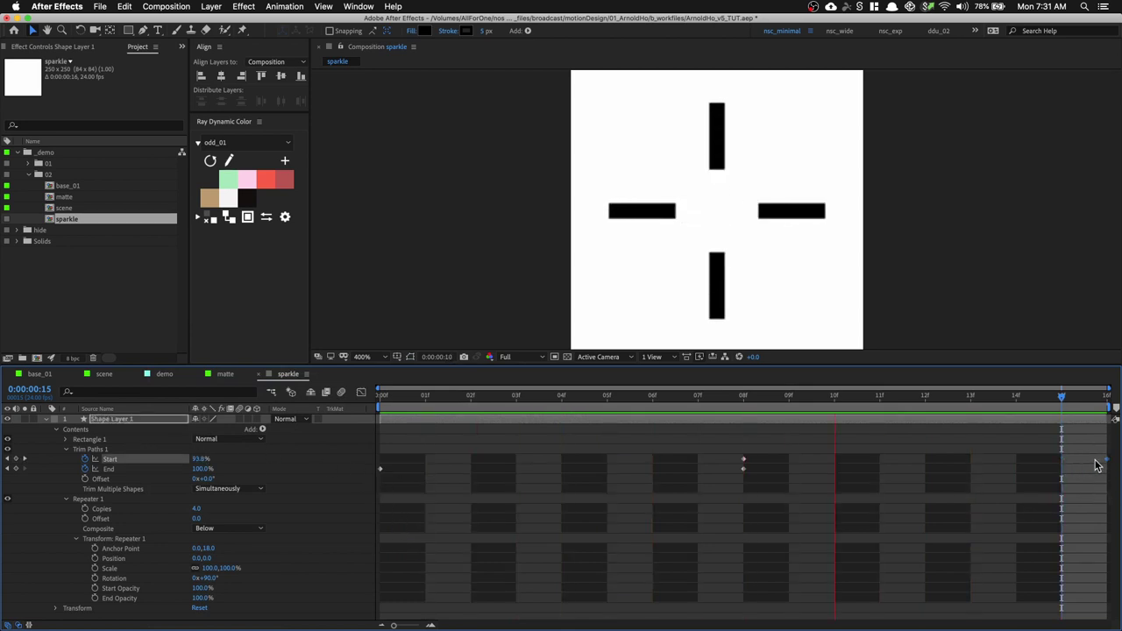
{"action": "left_click", "coordinate": [1109, 449]}
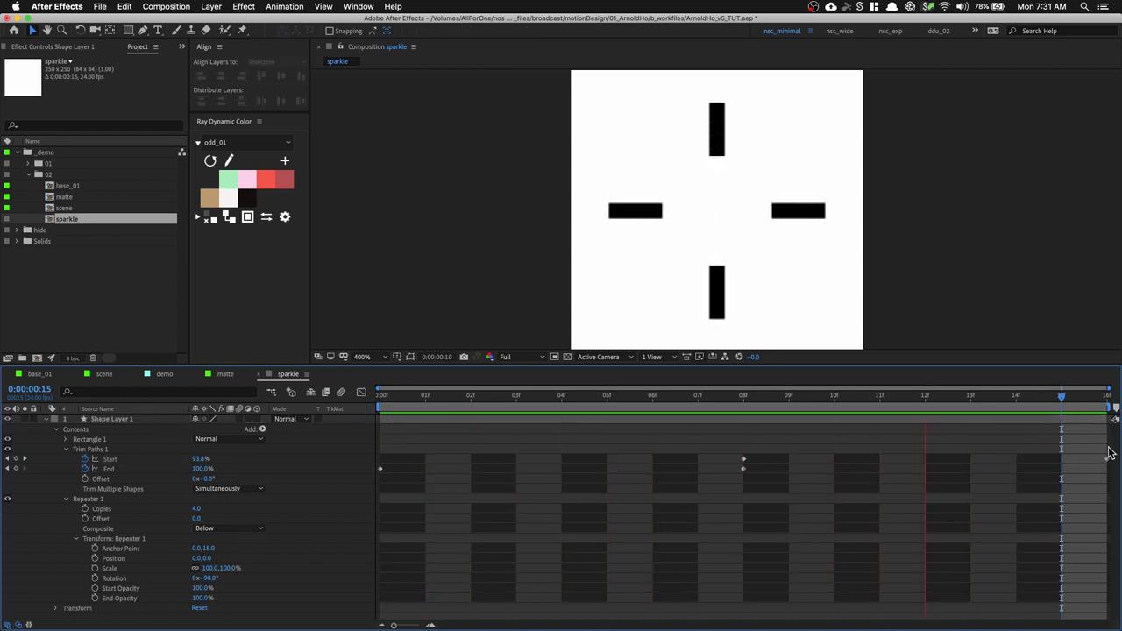
{"action": "left_click_drag", "start_coordinate": [1108, 452], "coordinate": [359, 491]}
{"action": "right_click", "coordinate": [383, 471]}
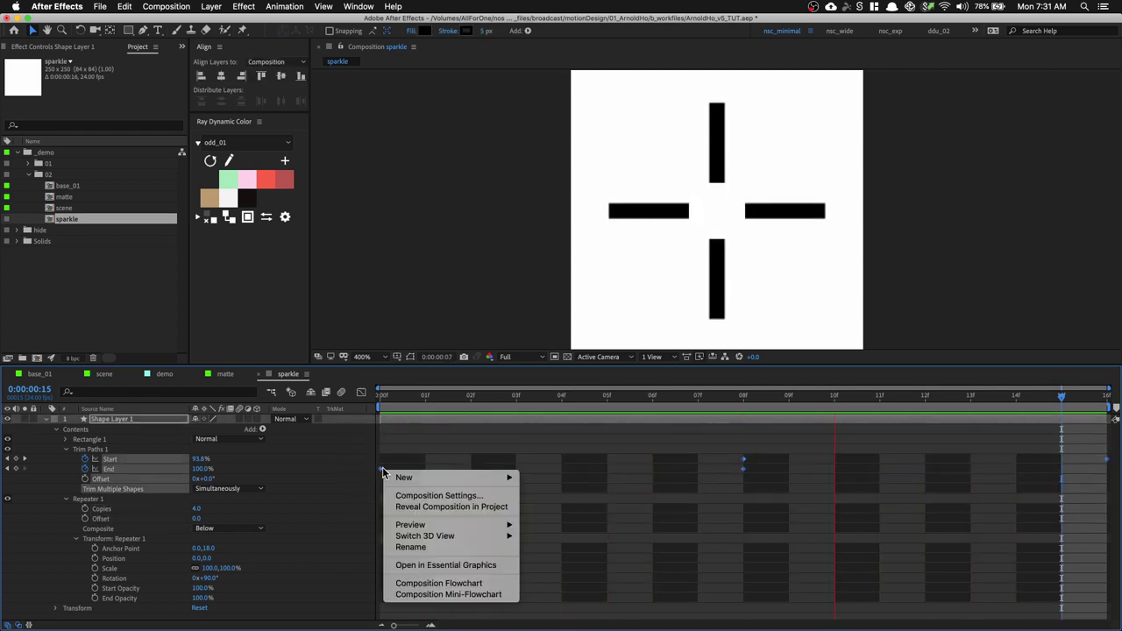
{"action": "right_click", "coordinate": [379, 466]}
{"action": "right_click", "coordinate": [379, 466]}
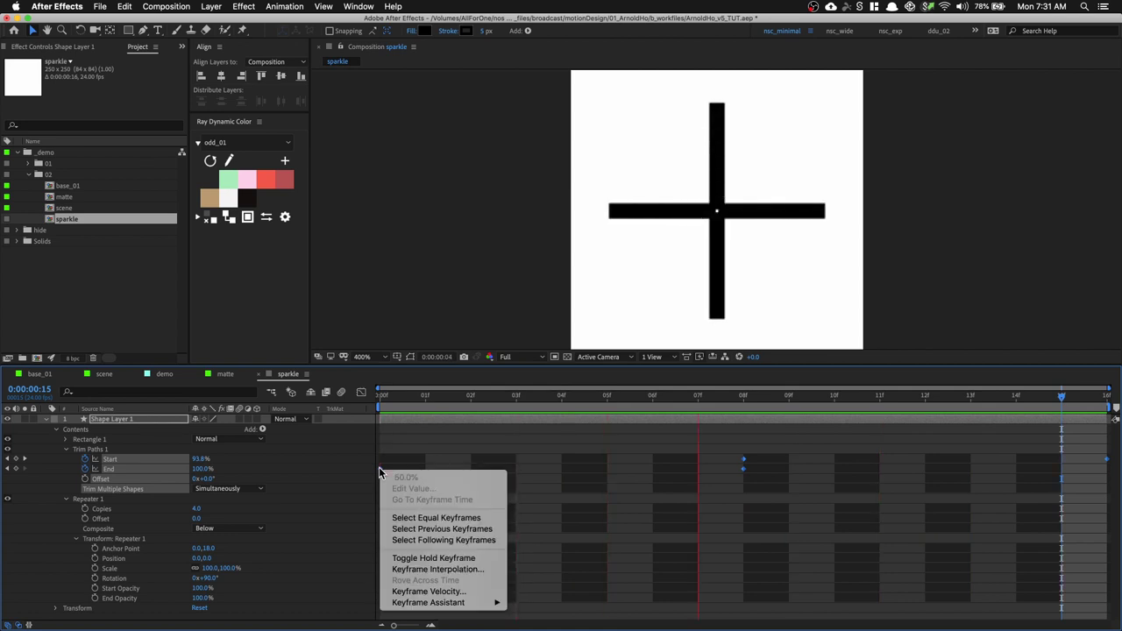
{"action": "mouse_move", "coordinate": [504, 603]}
{"action": "left_click", "coordinate": [567, 554]}
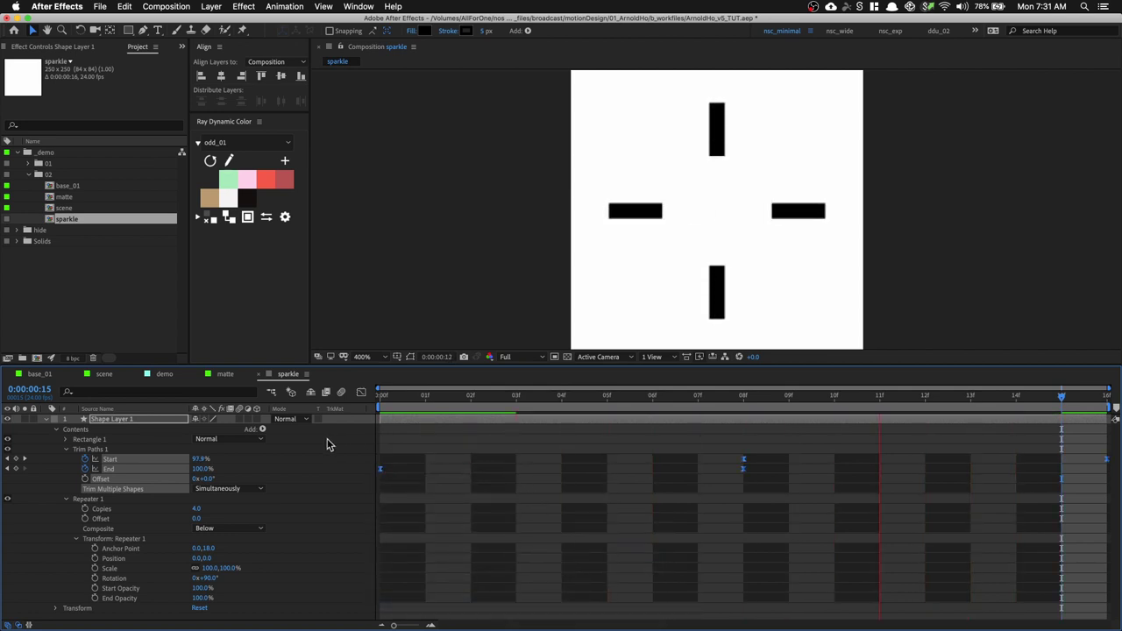
{"action": "key", "text": "space"}
Set Shape Layer 1's stroke width to 3 px and its fill to none, then collapse the layer
{"action": "left_click", "coordinate": [65, 449]}
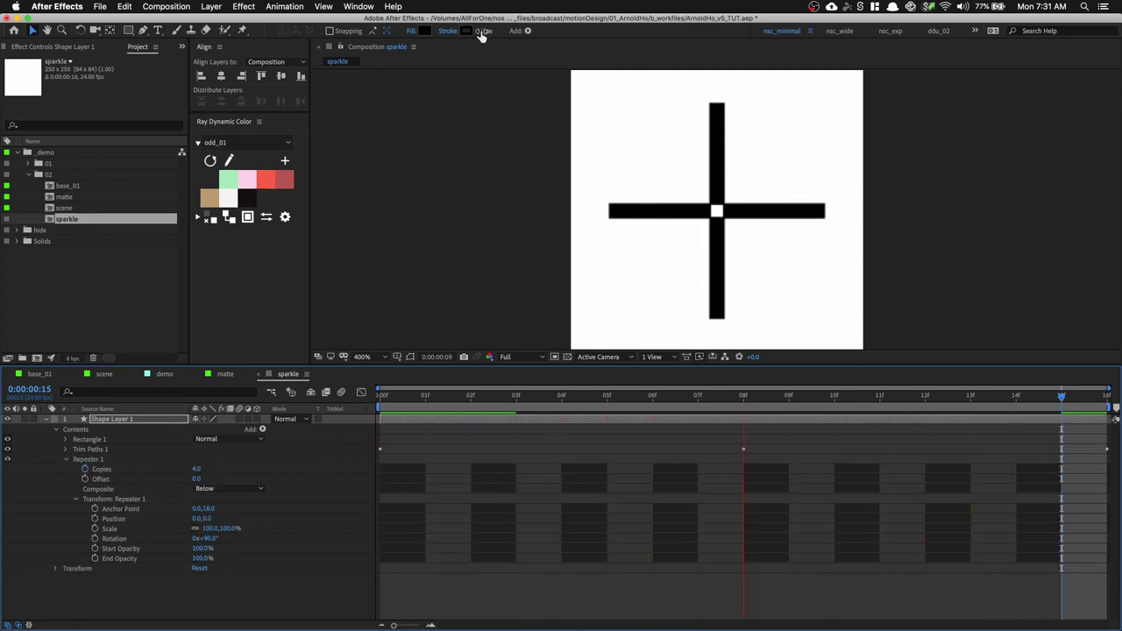
{"action": "key", "text": "space"}
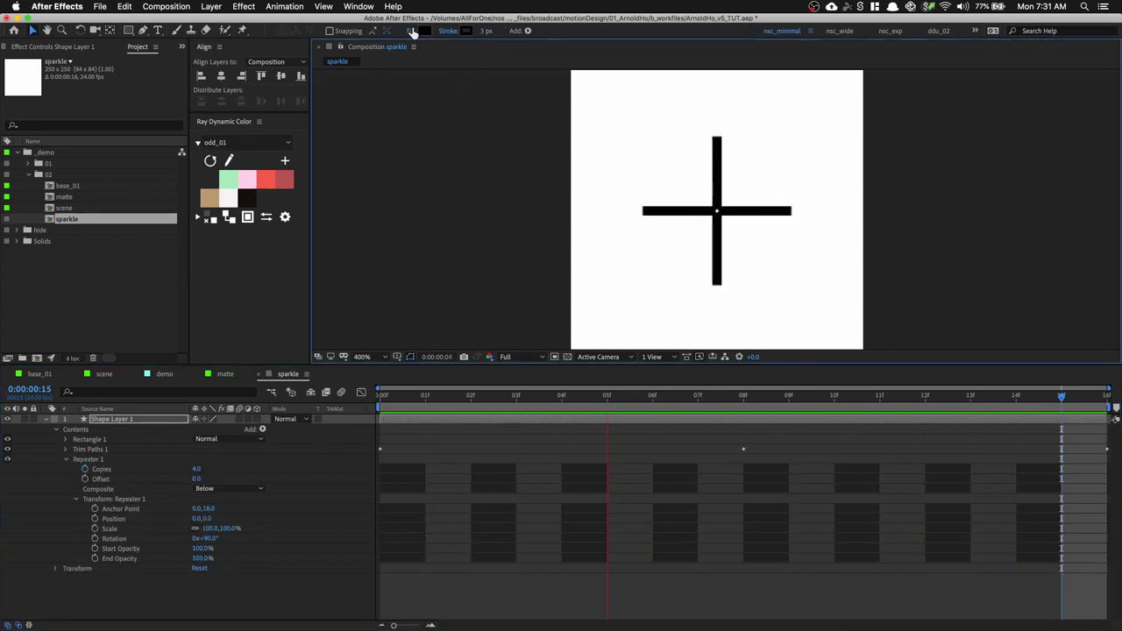
{"action": "left_click", "coordinate": [412, 31]}
{"action": "left_click", "coordinate": [597, 280]}
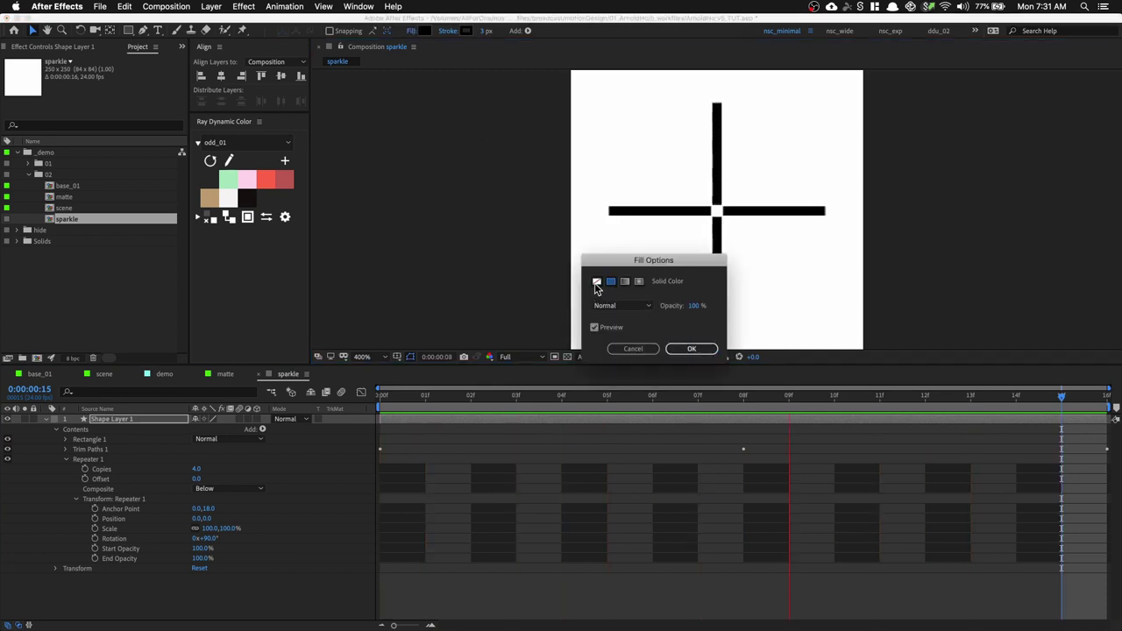
{"action": "left_click", "coordinate": [679, 349]}
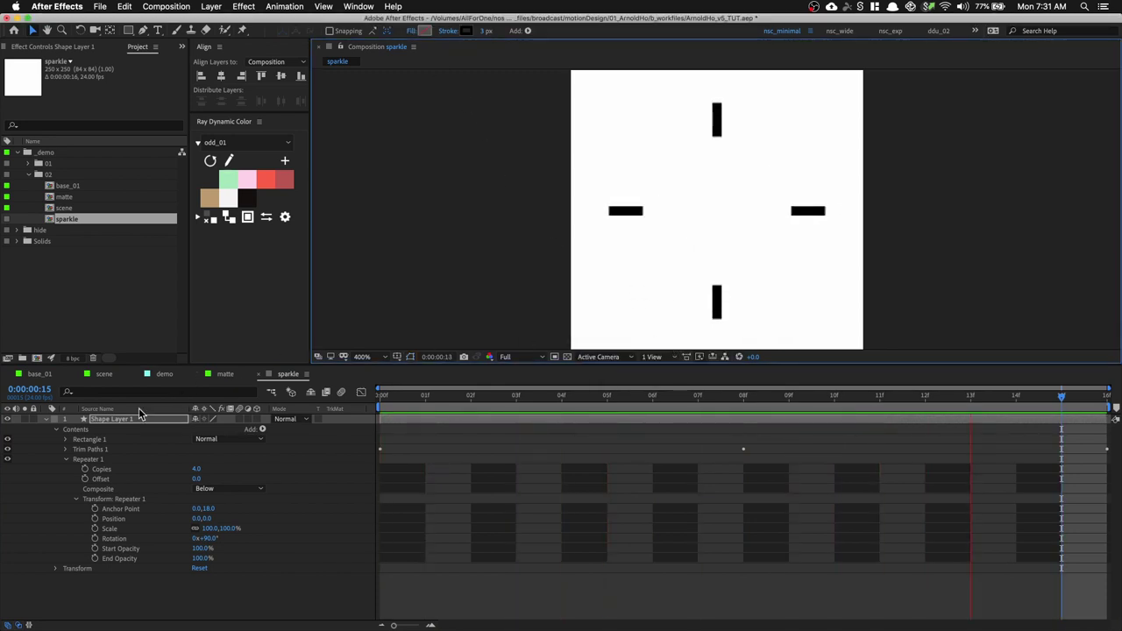
{"action": "left_click", "coordinate": [49, 419]}
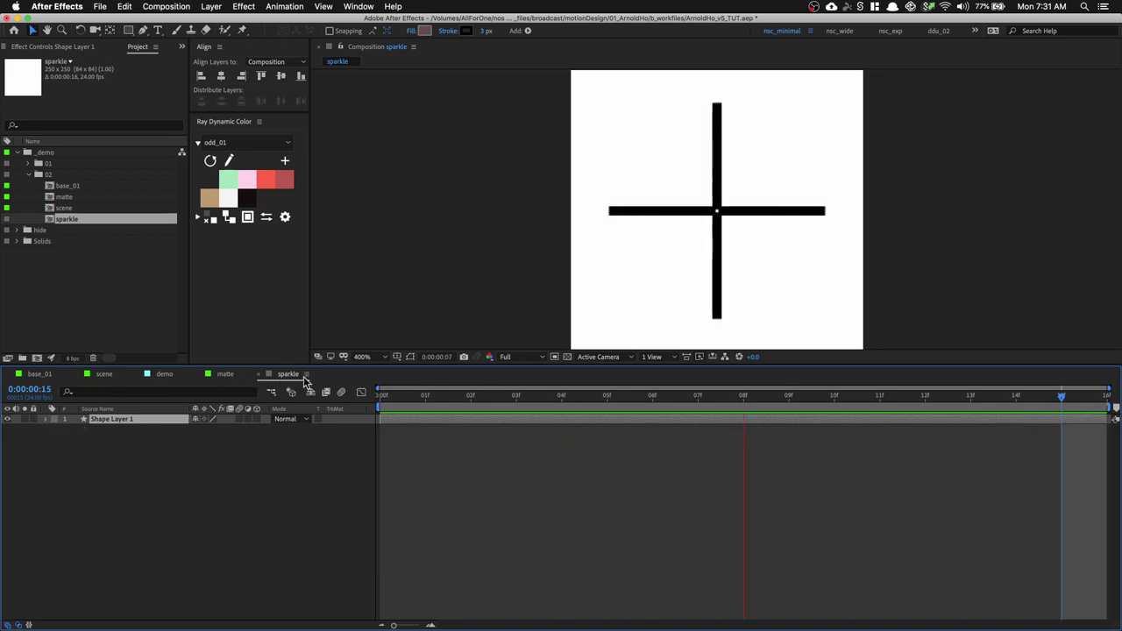
Add the sparkle composition as the uppermost layer of the scene composition and parent it to the parent null
{"action": "left_click", "coordinate": [233, 376]}
{"action": "left_click", "coordinate": [104, 375]}
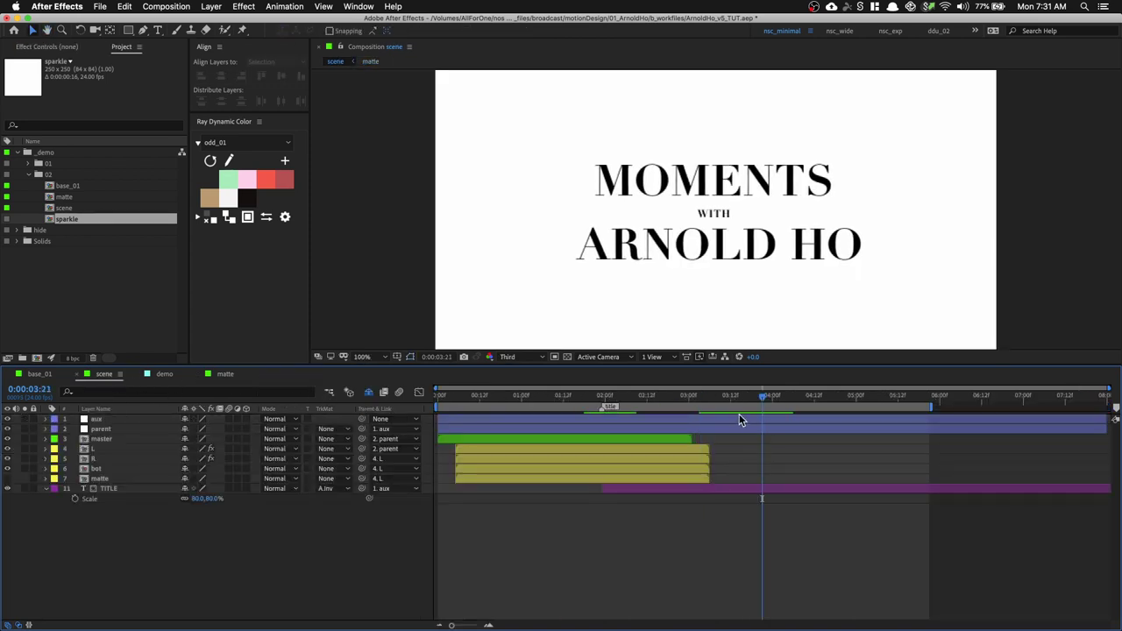
{"action": "left_click_drag", "start_coordinate": [696, 404], "coordinate": [689, 404]}
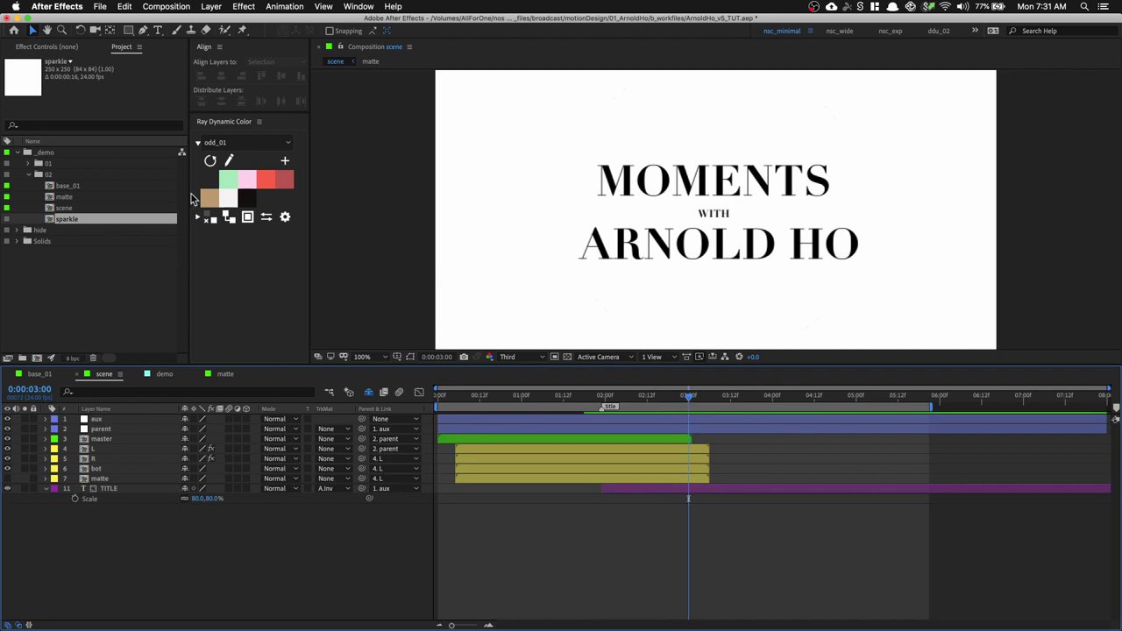
{"action": "left_click_drag", "start_coordinate": [112, 226], "coordinate": [151, 418]}
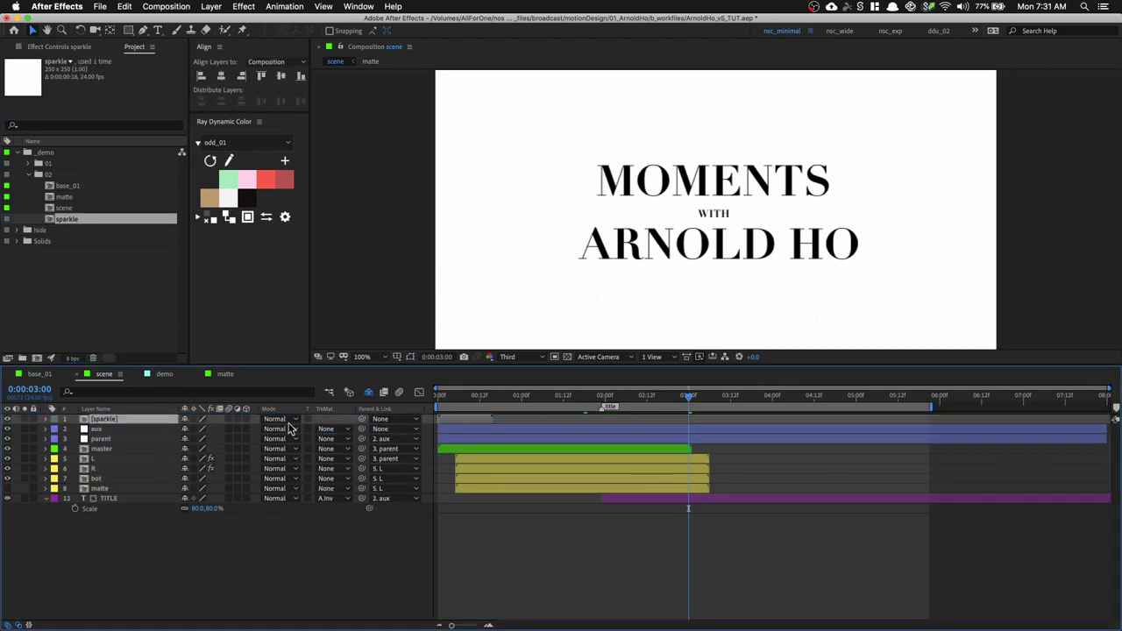
{"action": "left_click_drag", "start_coordinate": [361, 419], "coordinate": [105, 440]}
{"action": "left_click", "coordinate": [102, 440]}
{"action": "left_click", "coordinate": [123, 422]}
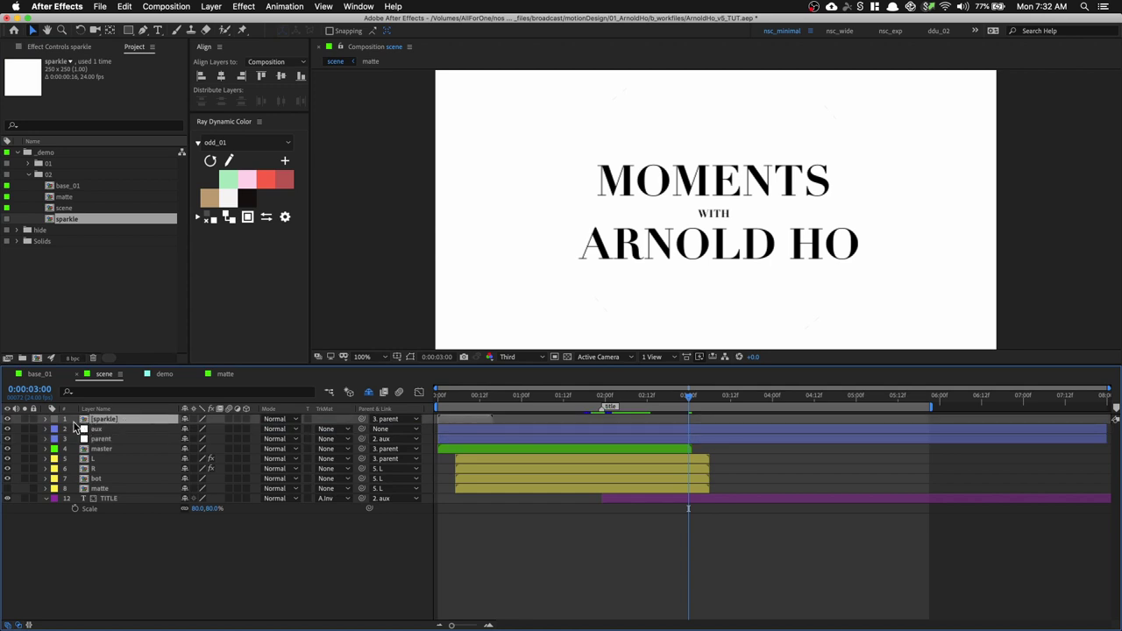
Label the sparkle layer red and shift it in time to start at about 0:00:02:11
{"action": "left_click", "coordinate": [54, 419]}
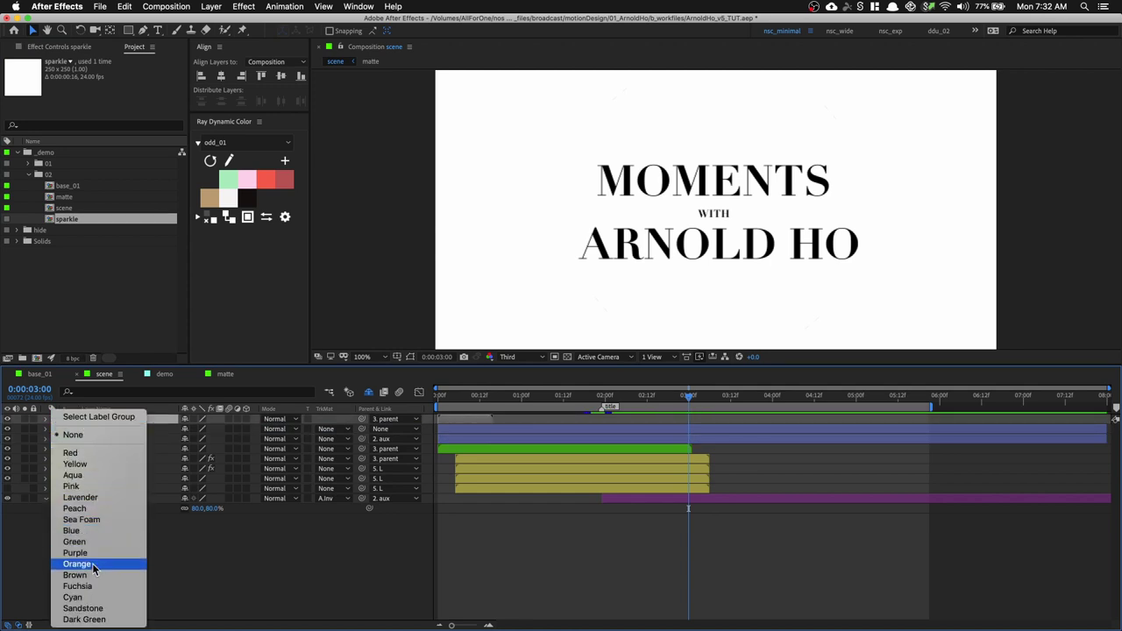
{"action": "left_click", "coordinate": [88, 554]}
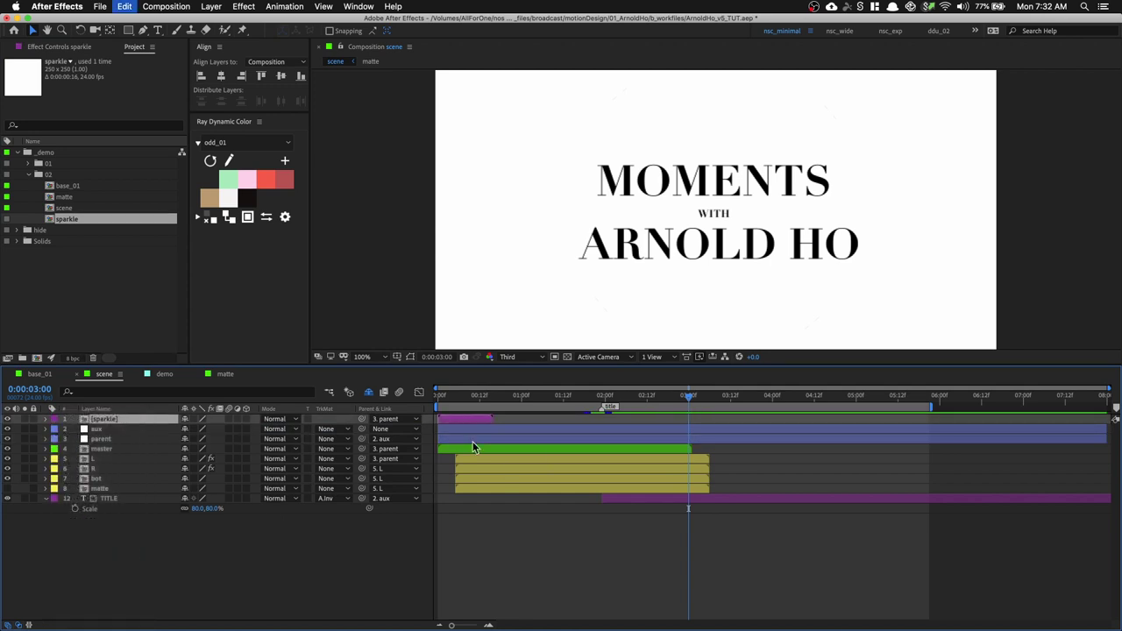
{"action": "left_click", "coordinate": [50, 422]}
{"action": "left_click", "coordinate": [110, 452]}
{"action": "left_click_drag", "start_coordinate": [466, 425], "coordinate": [688, 430]}
At 0:00:02:18, set the sparkle layer's scale to 20%
{"action": "left_click_drag", "start_coordinate": [624, 399], "coordinate": [657, 399]}
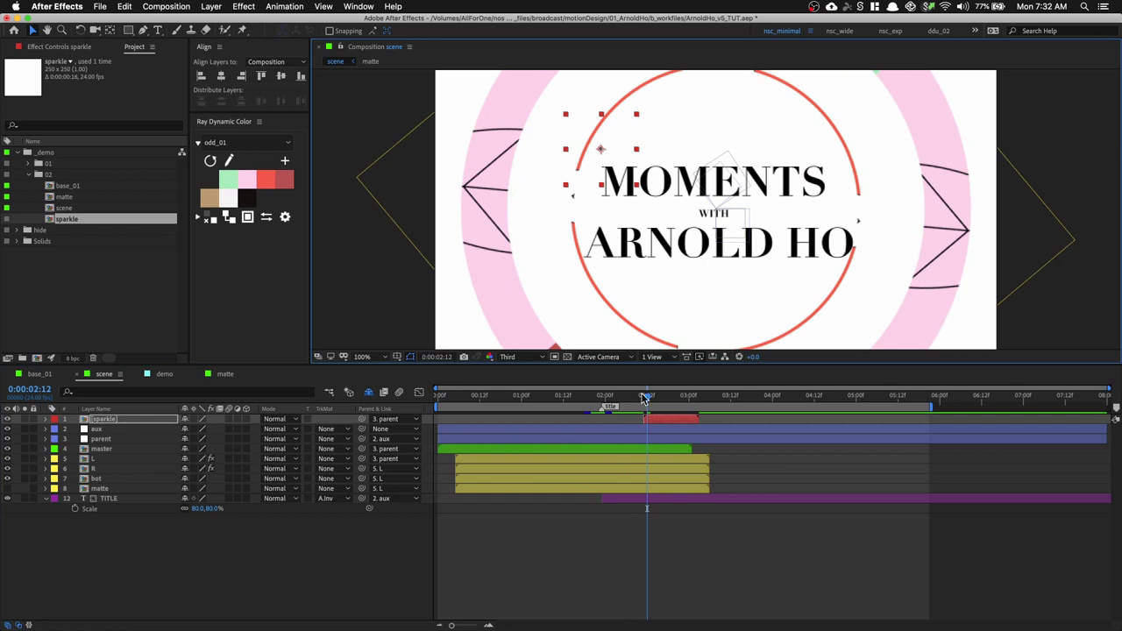
{"action": "left_click_drag", "start_coordinate": [650, 398], "coordinate": [668, 397]}
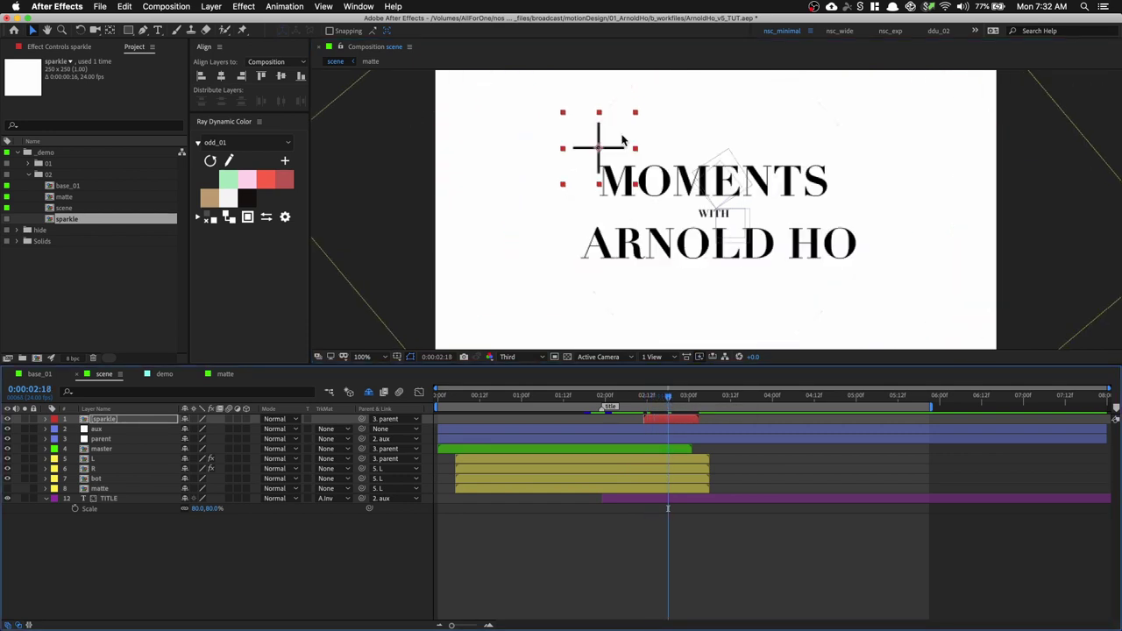
{"action": "key", "text": "s"}
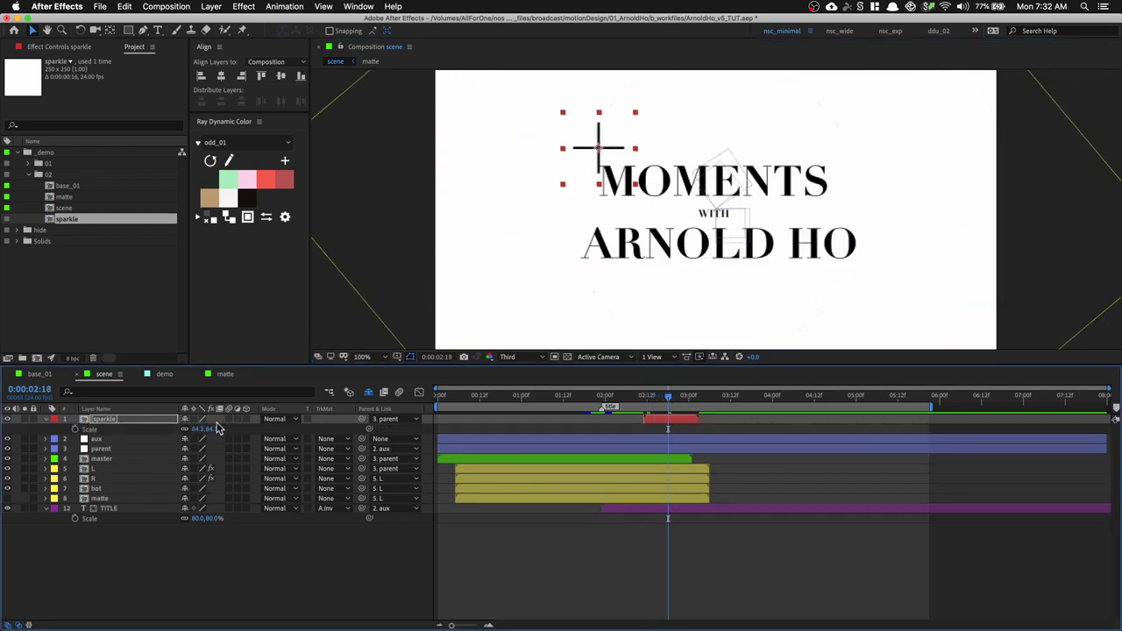
{"action": "key", "text": "Return"}
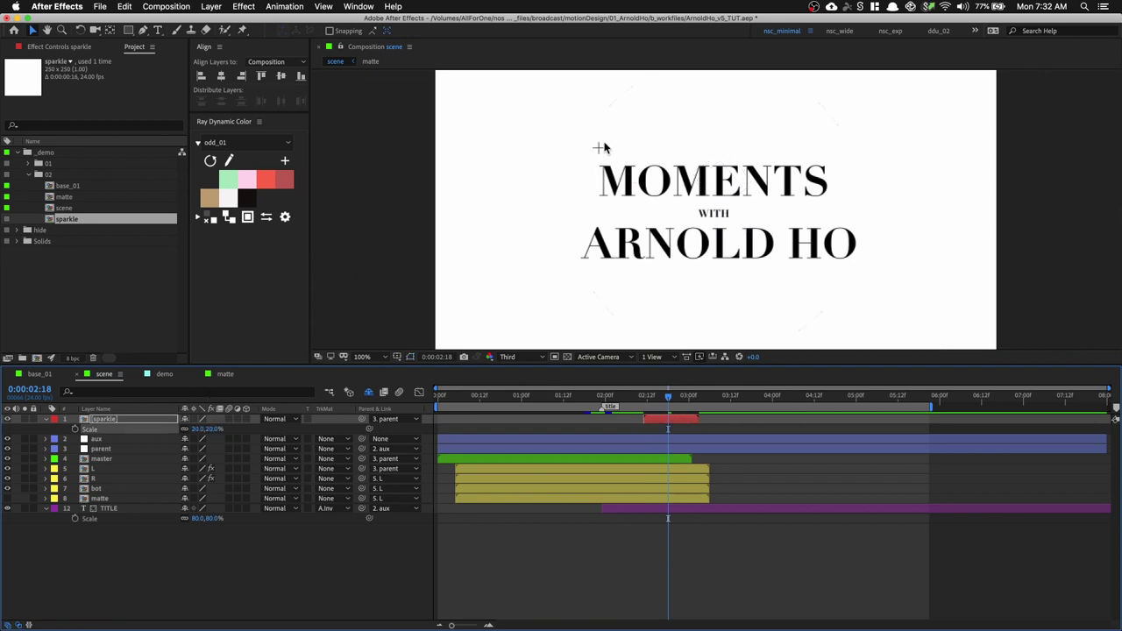
Duplicate the sparkle layer five times and place the copies around both sides of the title
{"action": "key", "text": "super+d"}
{"action": "left_click_drag", "start_coordinate": [602, 155], "coordinate": [564, 203]}
{"action": "key", "text": "super+d"}
{"action": "key", "text": "super+d"}
{"action": "key", "text": "super+d"}
{"action": "key", "text": "super+d"}
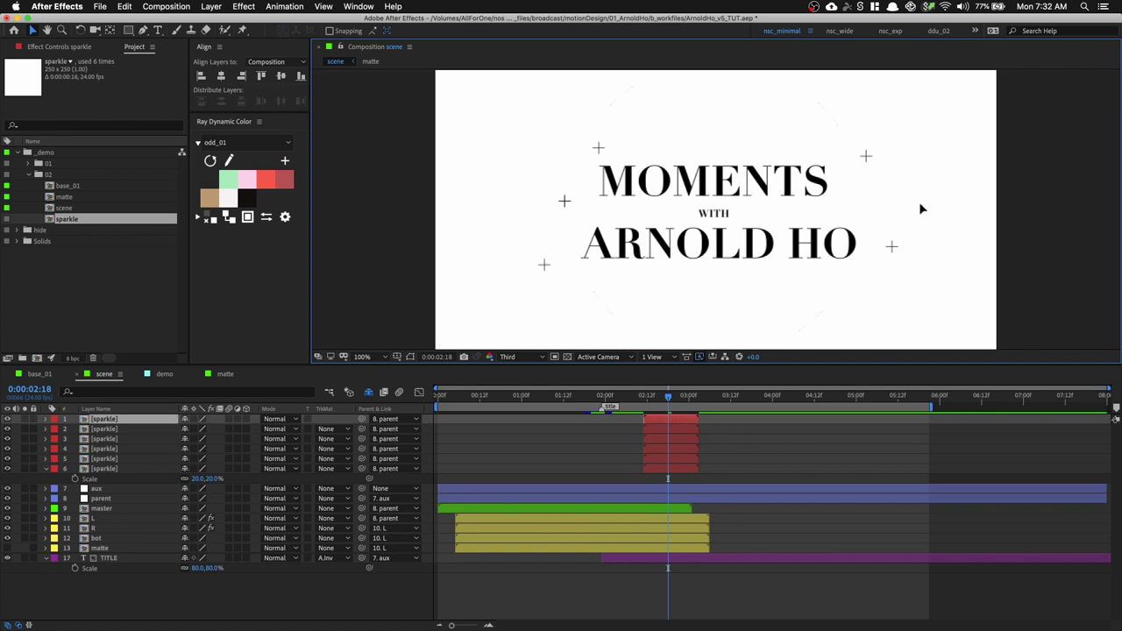
Make five more sparkle duplicates and spread them in the gaps above, beside and below the title
{"action": "key", "text": "super+d"}
{"action": "left_click_drag", "start_coordinate": [854, 184], "coordinate": [724, 278]}
{"action": "key", "text": "super+d"}
{"action": "key", "text": "super+d"}
{"action": "key", "text": "super+d"}
{"action": "key", "text": "super+d"}
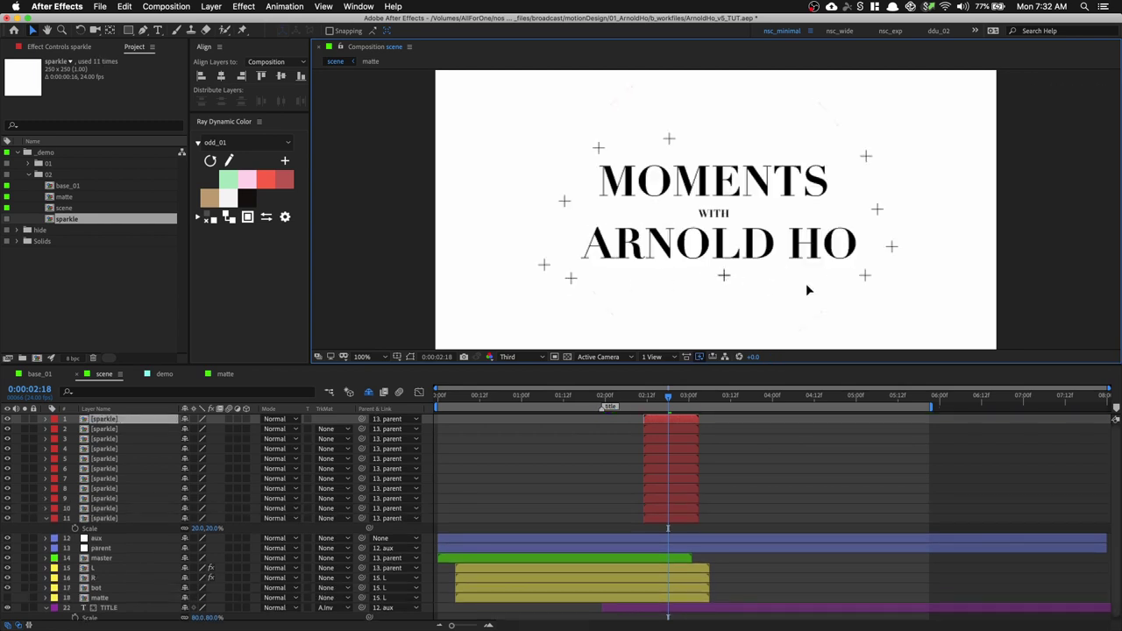
{"action": "left_click_drag", "start_coordinate": [809, 289], "coordinate": [807, 287]}
Stagger the ten duplicate sparkle layers in time, with starts from about 0:00:02:19 to 0:00:05:00, and preview the scene
{"action": "left_click_drag", "start_coordinate": [676, 509], "coordinate": [769, 489]}
{"action": "left_click", "coordinate": [686, 491]}
{"action": "left_click", "coordinate": [670, 468]}
{"action": "left_click_drag", "start_coordinate": [669, 467], "coordinate": [768, 477]}
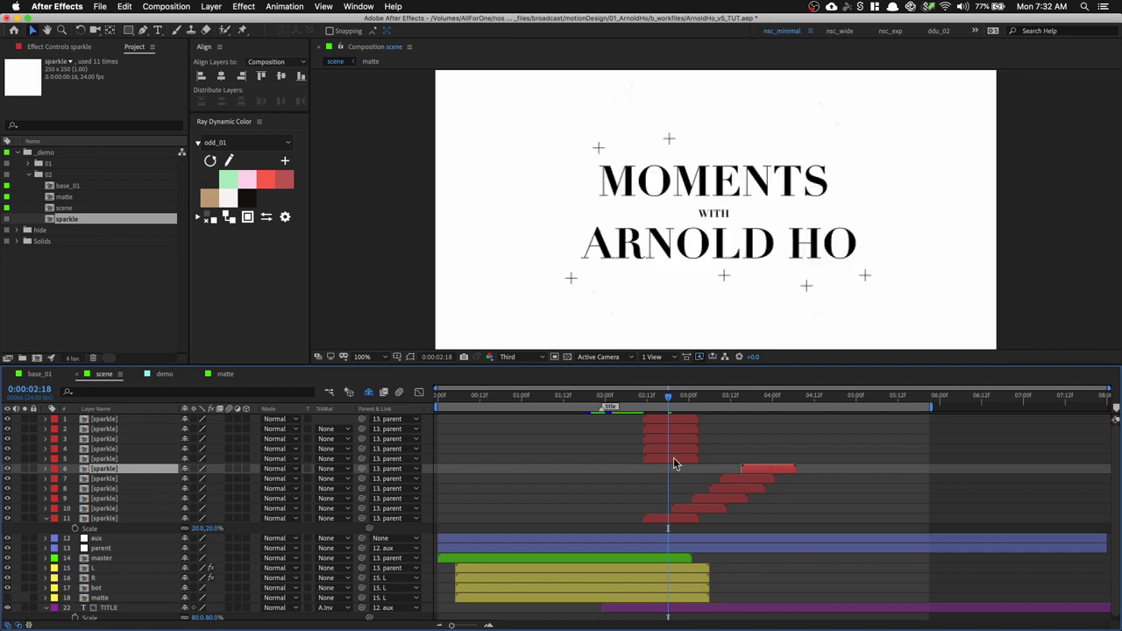
{"action": "left_click_drag", "start_coordinate": [673, 459], "coordinate": [759, 470]}
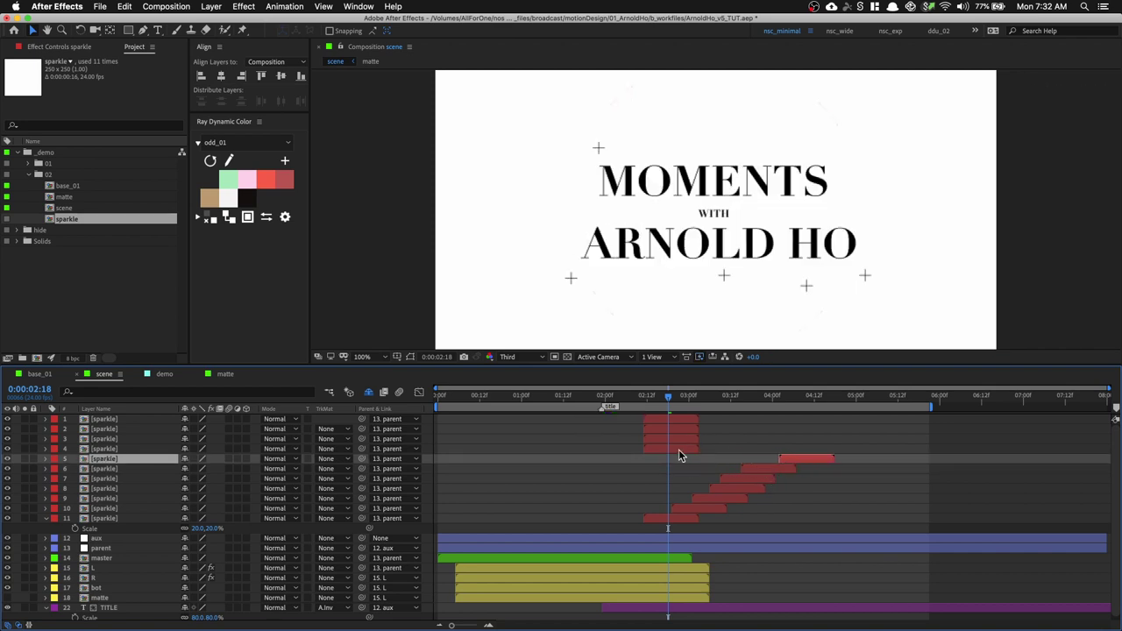
{"action": "left_click_drag", "start_coordinate": [678, 450], "coordinate": [833, 444]}
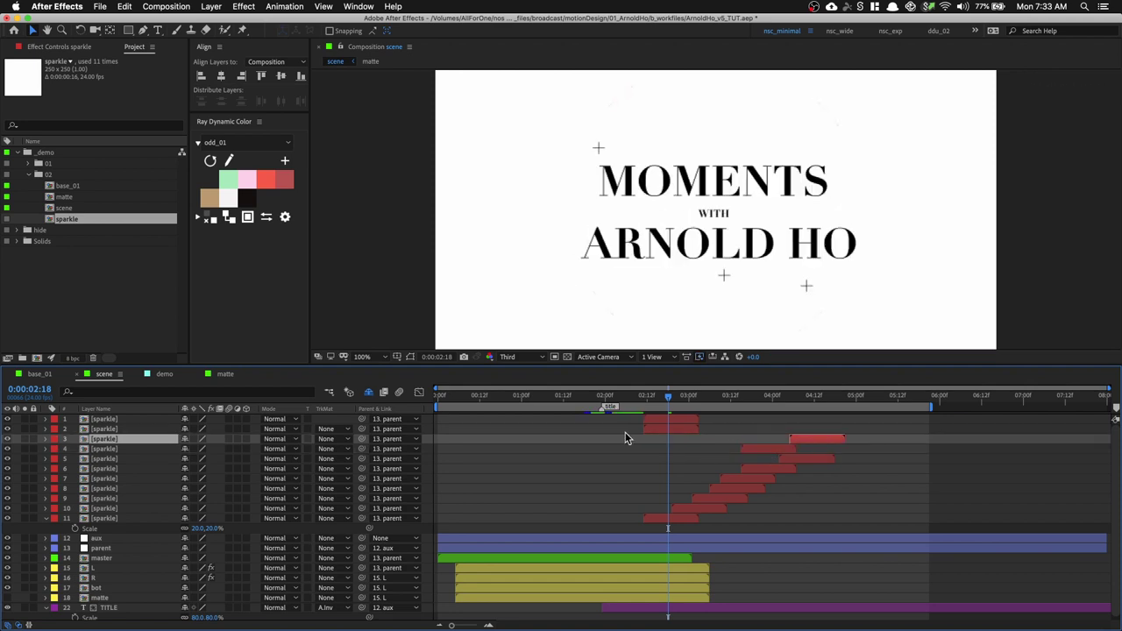
{"action": "left_click_drag", "start_coordinate": [682, 428], "coordinate": [713, 435]}
{"action": "left_click_drag", "start_coordinate": [815, 435], "coordinate": [844, 431]}
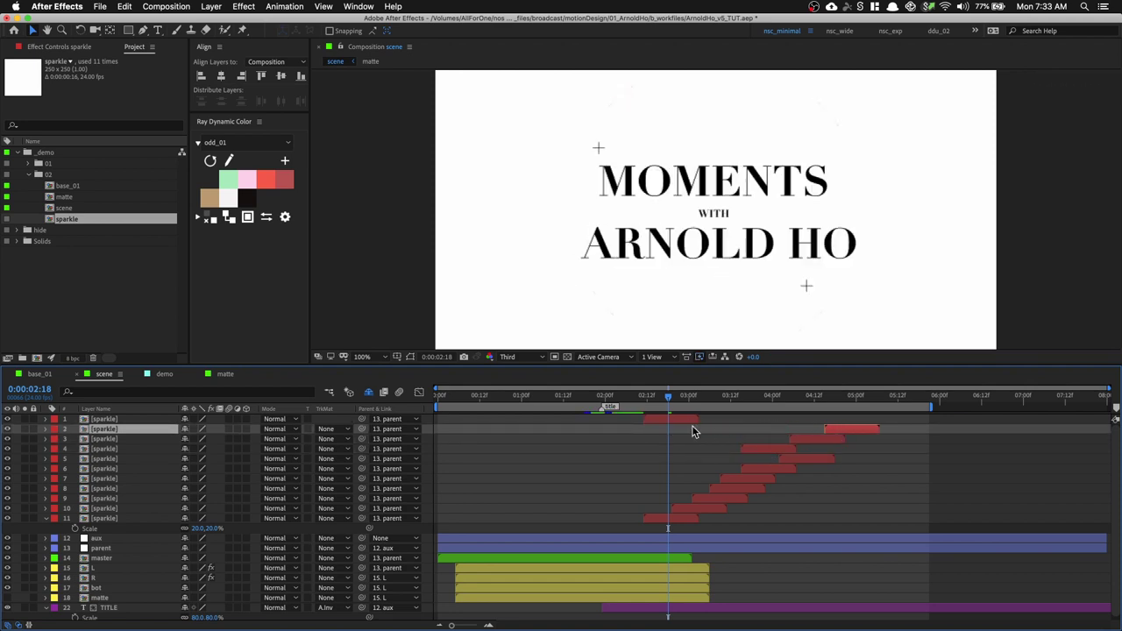
{"action": "left_click", "coordinate": [672, 420]}
{"action": "left_click_drag", "start_coordinate": [751, 417], "coordinate": [863, 424]}
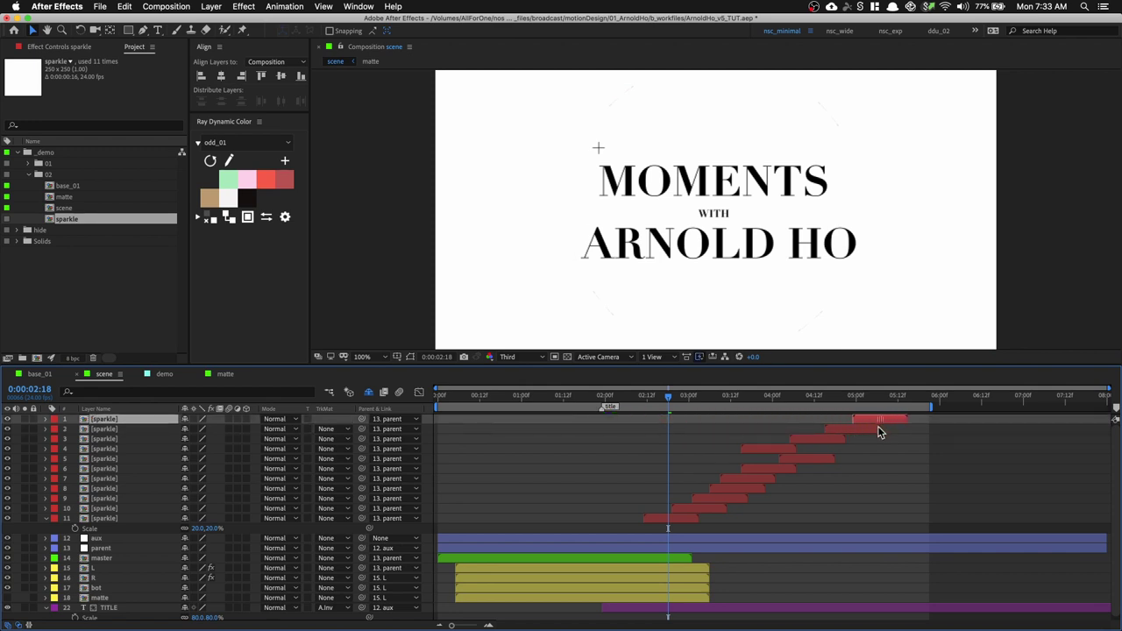
{"action": "key", "text": "space"}
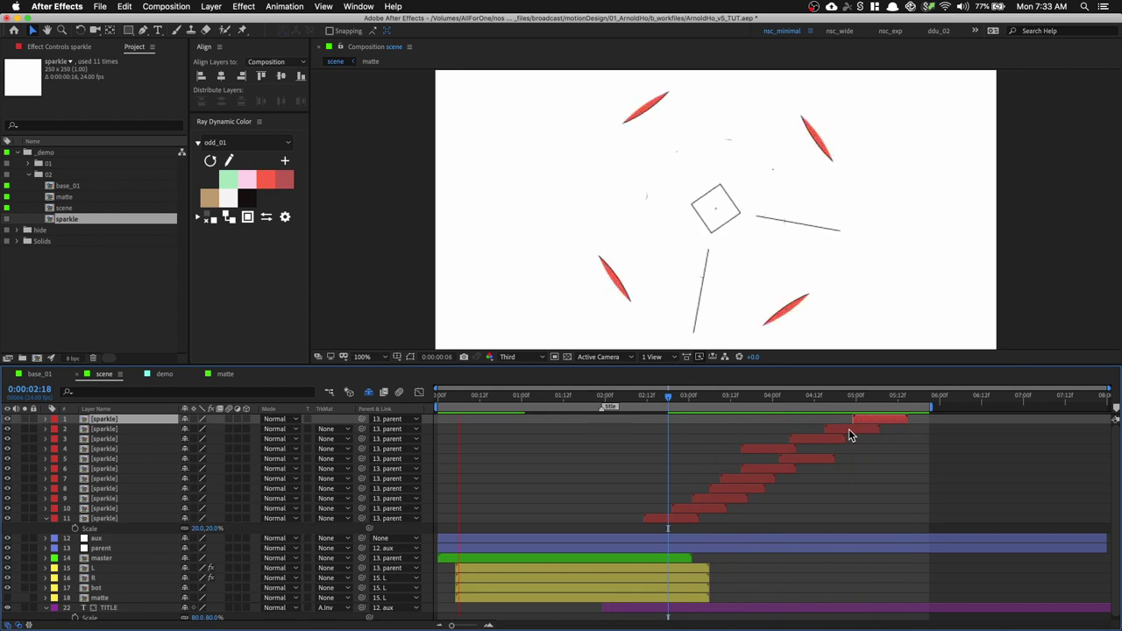
Add a new adjustment layer above the sparkle layers in the scene composition and name it posterize
{"action": "left_click", "coordinate": [46, 519]}
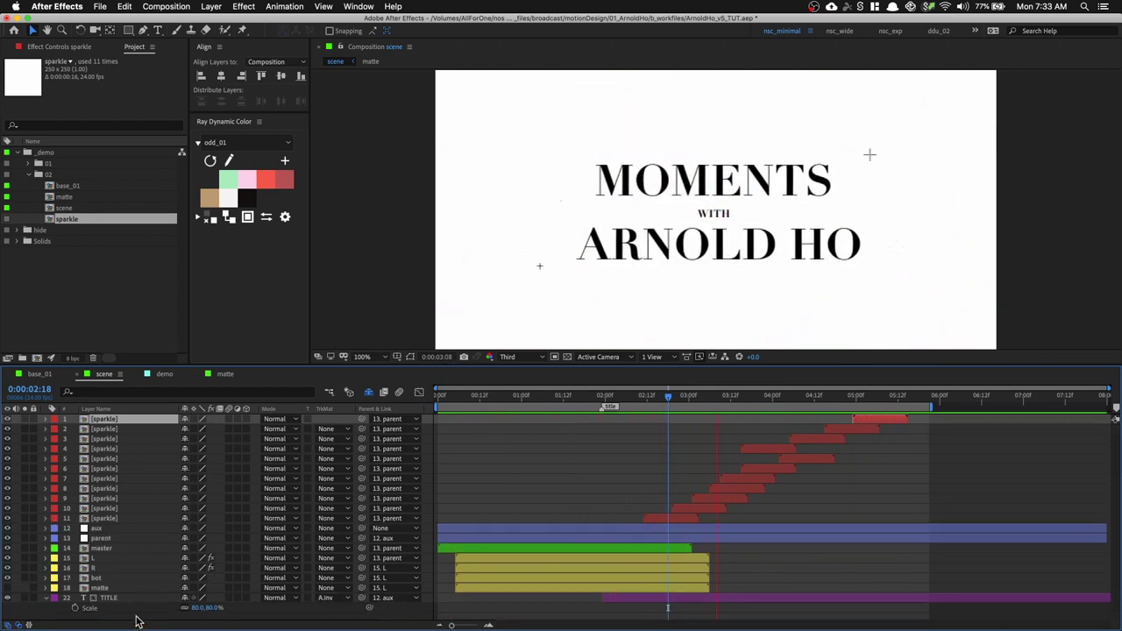
{"action": "right_click", "coordinate": [137, 620]}
{"action": "mouse_move", "coordinate": [263, 502]}
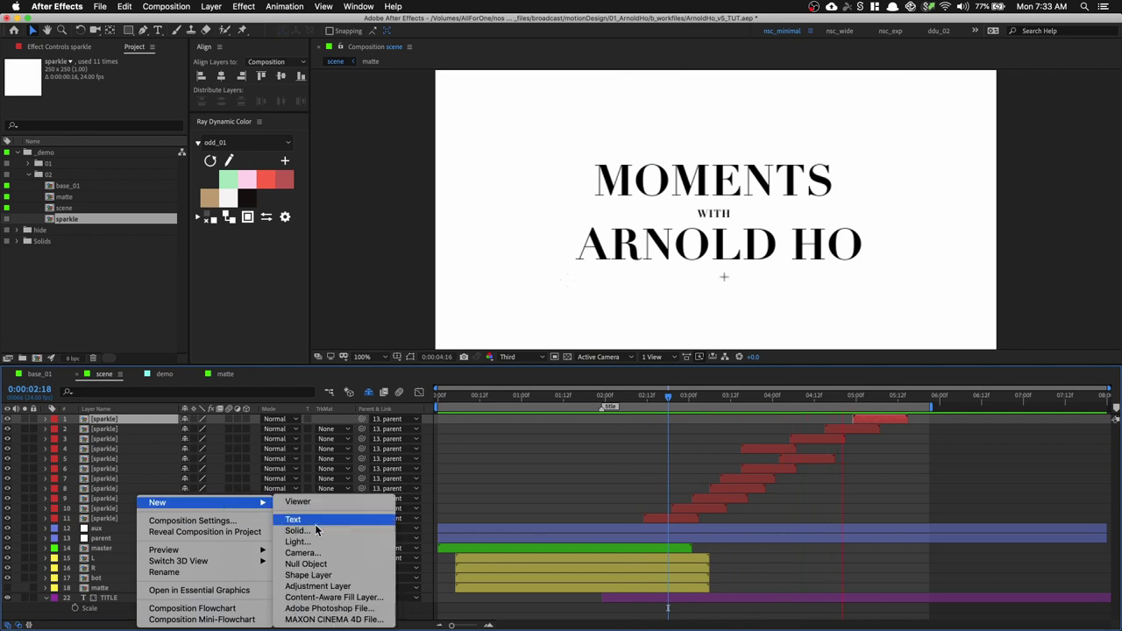
{"action": "left_click", "coordinate": [340, 570]}
{"action": "key", "text": "Return"}
{"action": "type", "text": "p"}
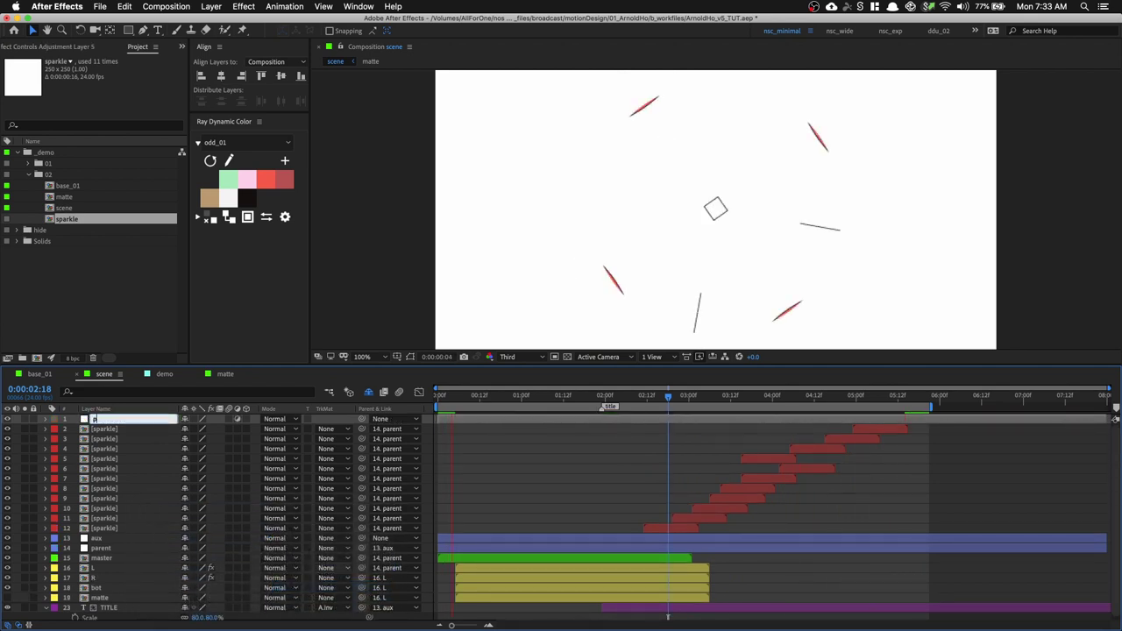
{"action": "type", "text": "oste"}
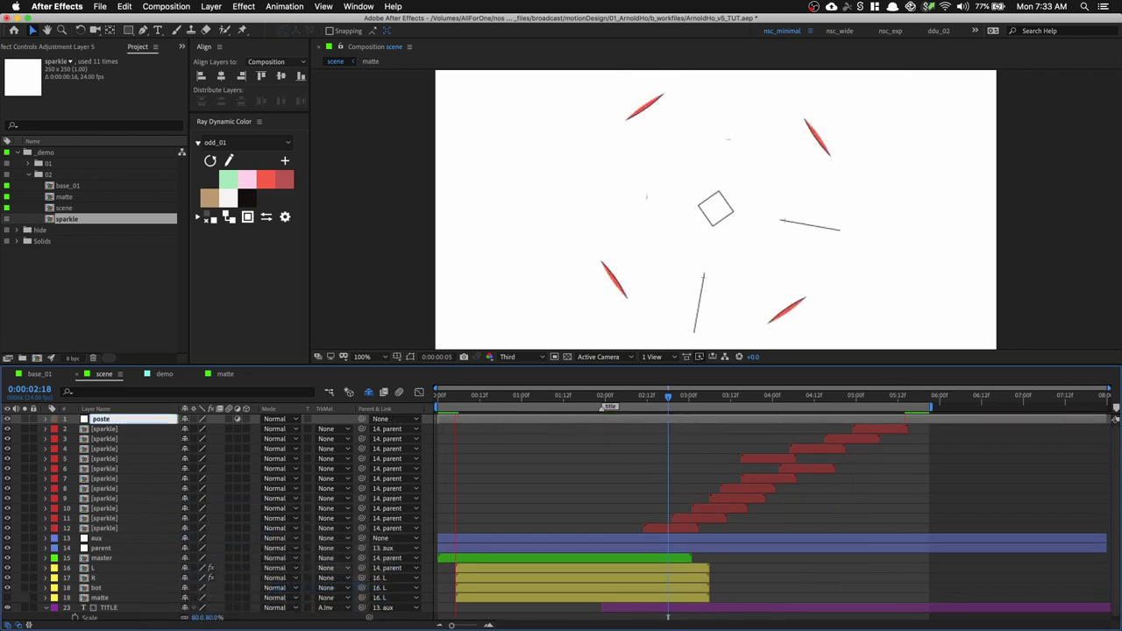
{"action": "type", "text": "rize"}
{"action": "key", "text": "Return"}
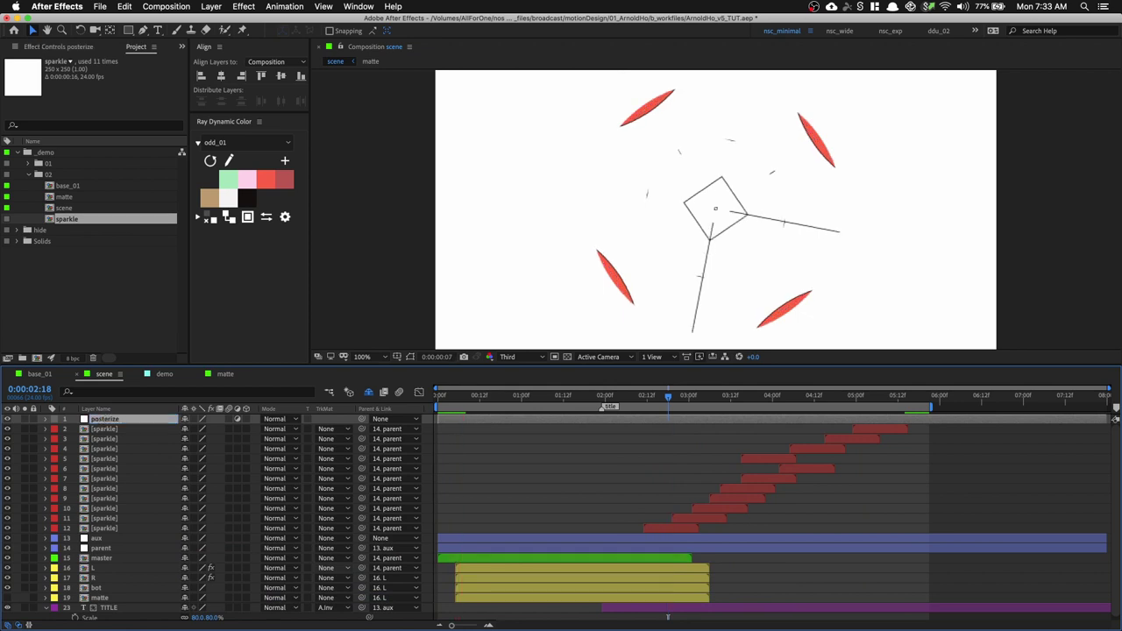
Apply the Posterize Time effect to the posterize layer and set its frame rate to 12
{"action": "key", "text": "super+5"}
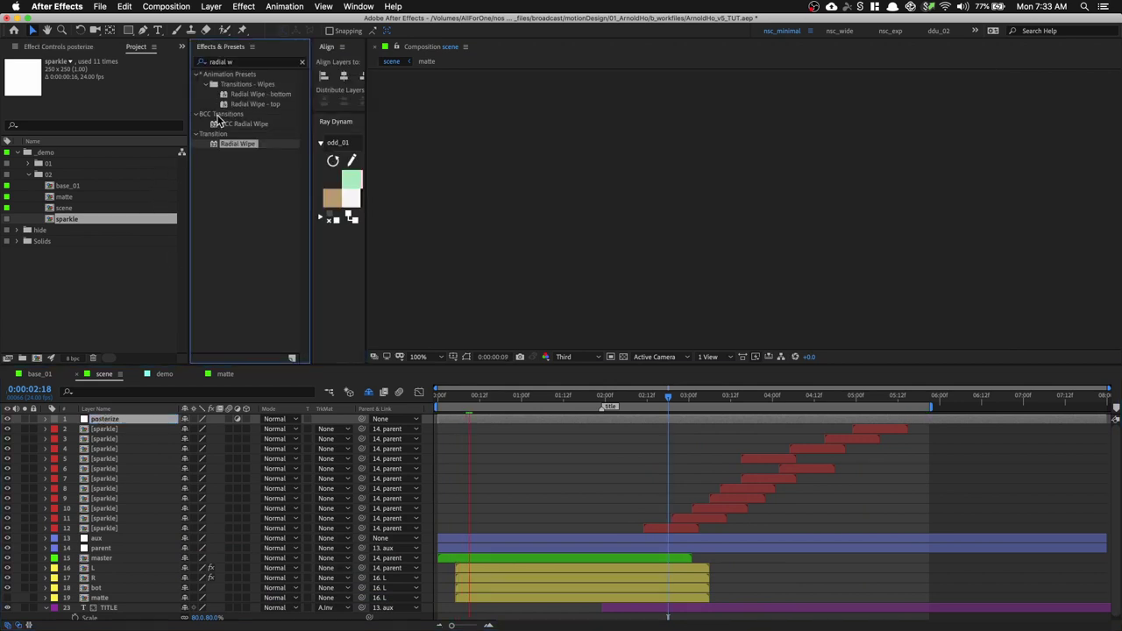
{"action": "left_click", "coordinate": [243, 63]}
{"action": "left_click", "coordinate": [244, 63]}
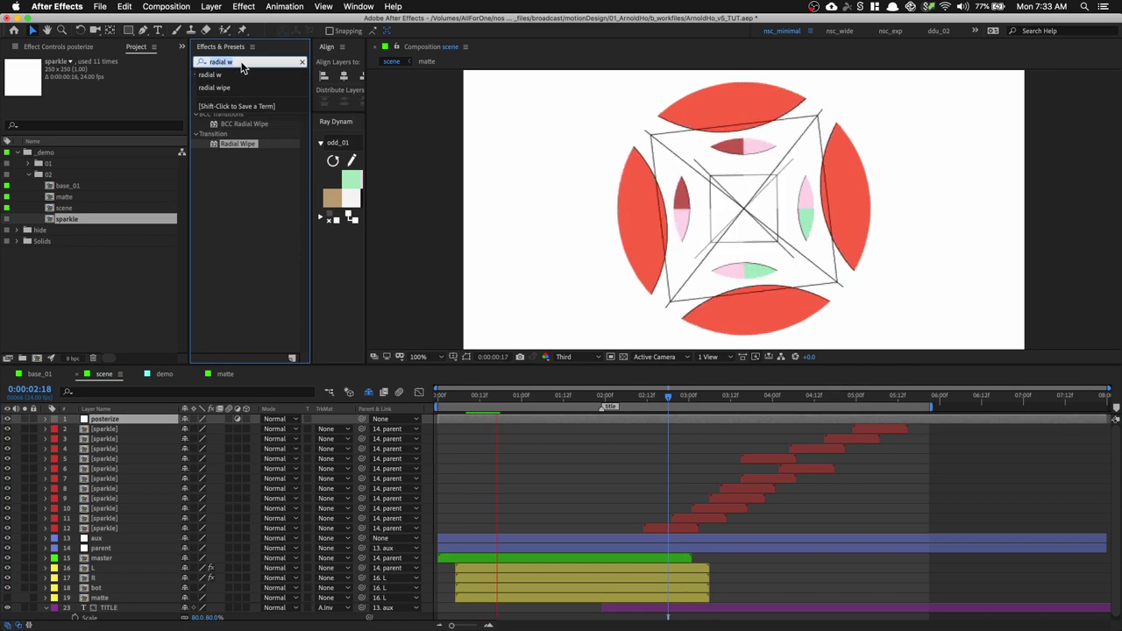
{"action": "type", "text": "poster"}
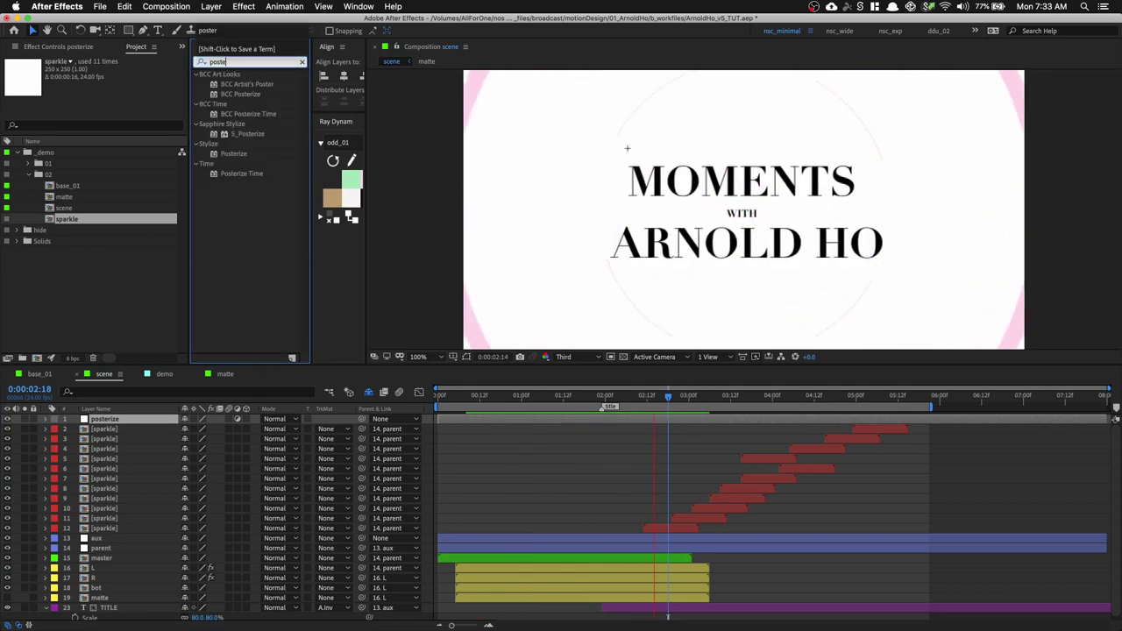
{"action": "double_click", "coordinate": [247, 174]}
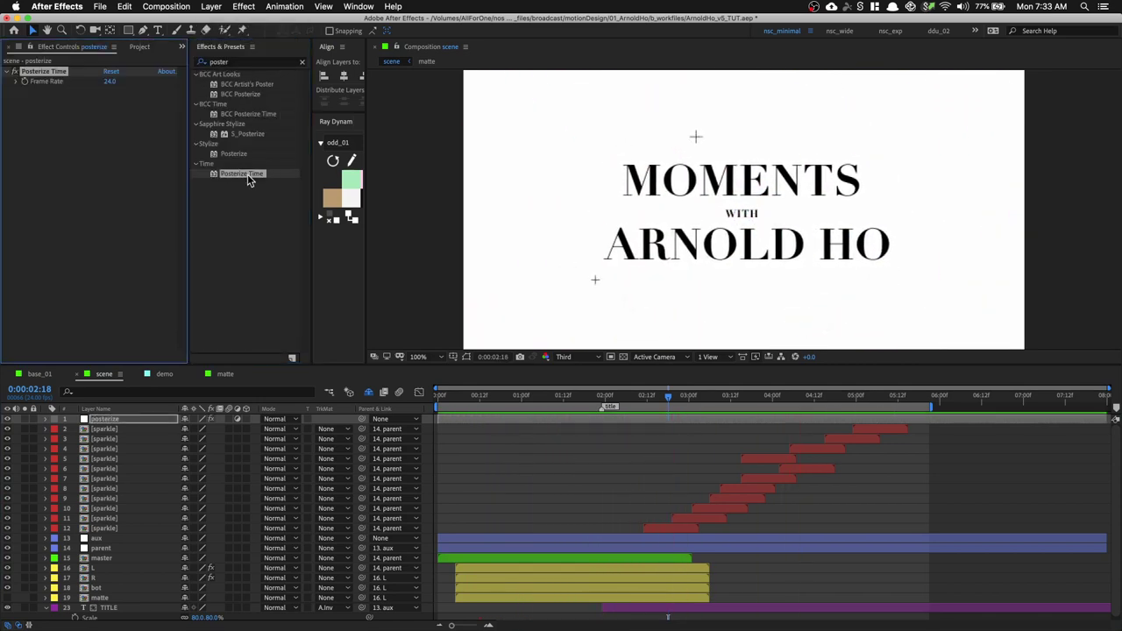
{"action": "key", "text": "Return"}
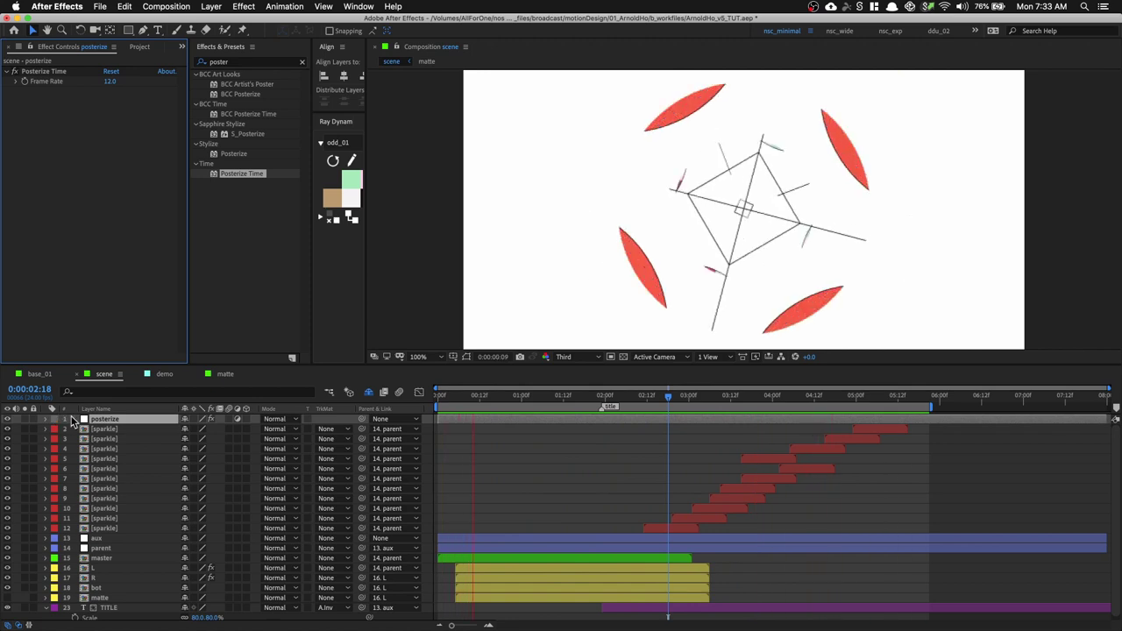
Show the parent layer's Rotation and the aux layer's Scale keyframes, and move the last aux Scale keyframe to the layer's end, about 0:00:08:00
{"action": "left_click", "coordinate": [103, 550]}
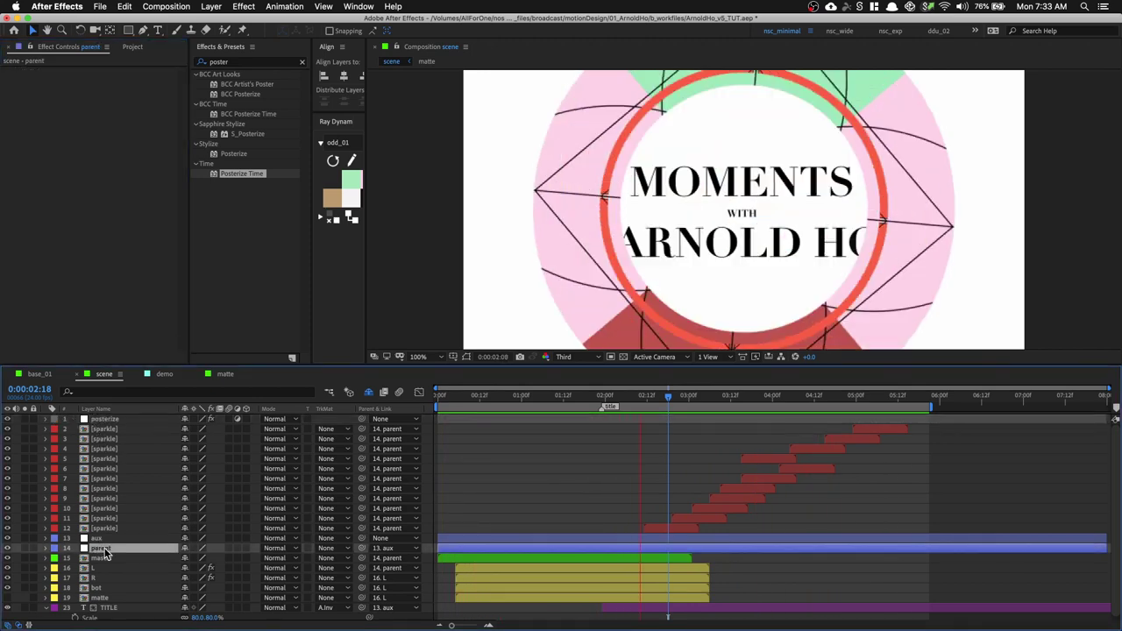
{"action": "key", "text": "r"}
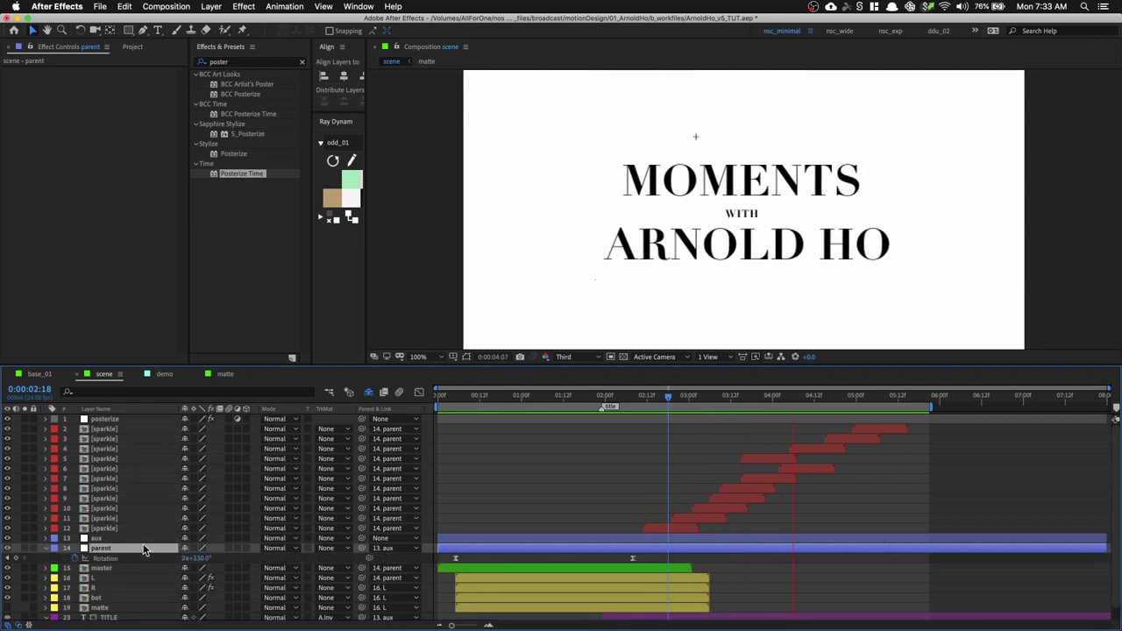
{"action": "left_click", "coordinate": [139, 537]}
{"action": "key", "text": "s"}
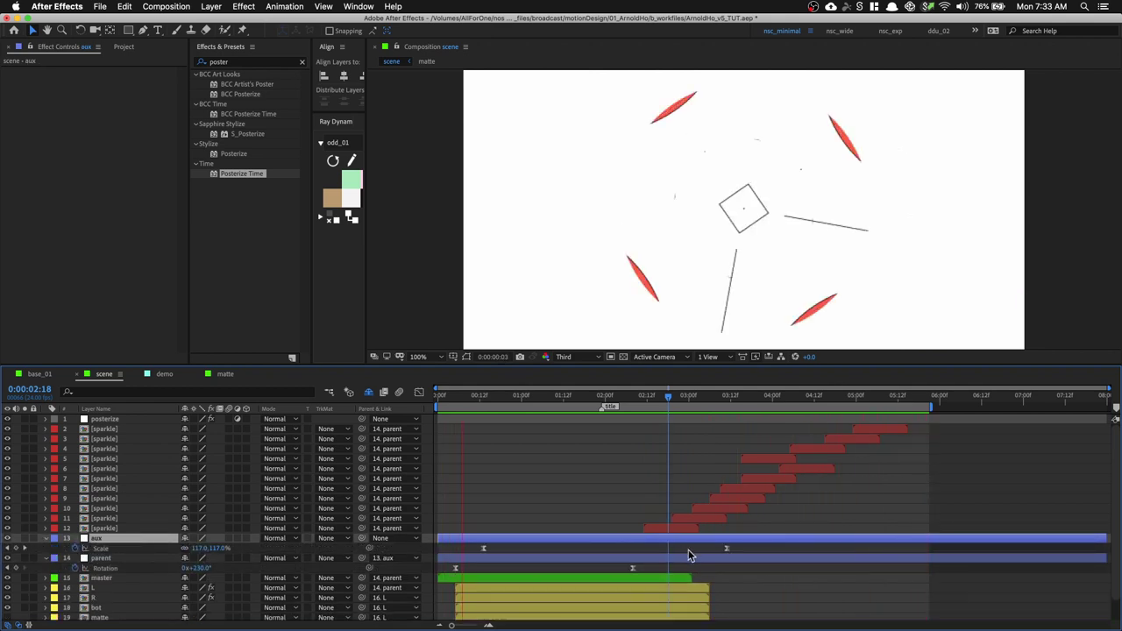
{"action": "key", "text": "space"}
{"action": "key", "text": "space"}
{"action": "left_click_drag", "start_coordinate": [728, 551], "coordinate": [1106, 550]}
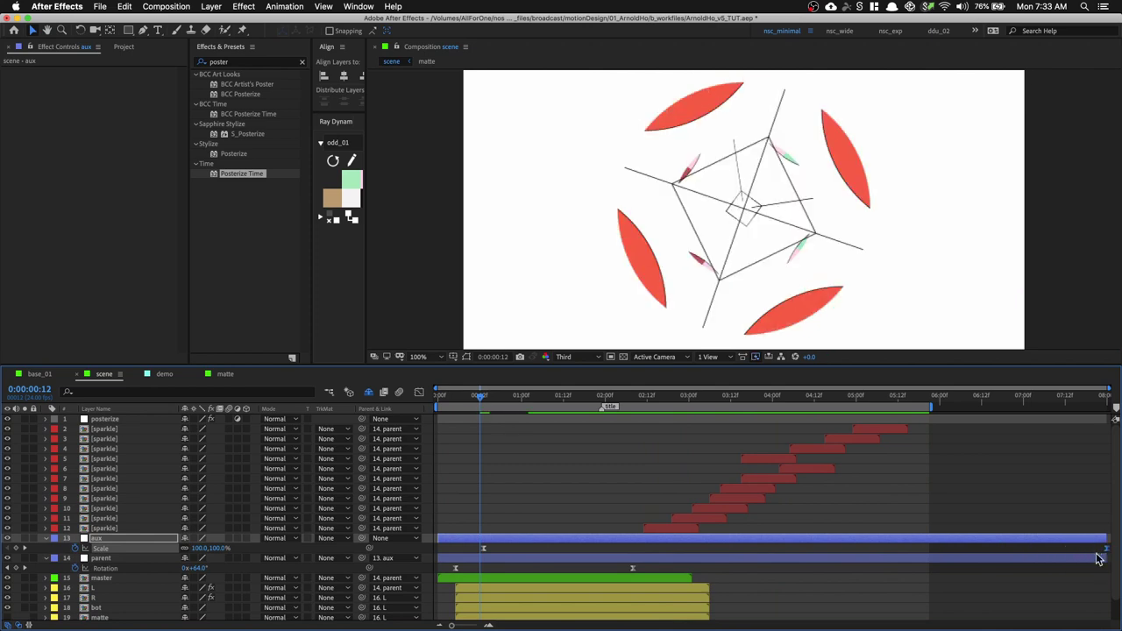